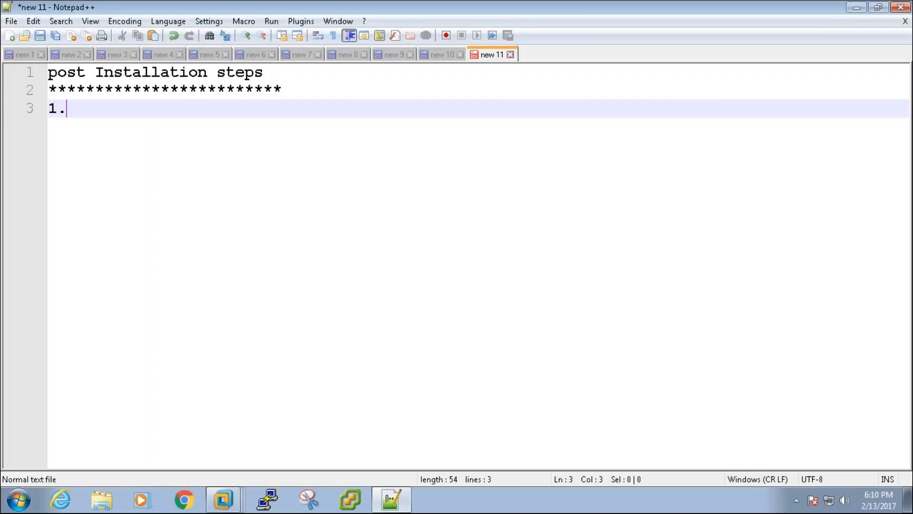
- Enter '1. vSphere client' as the first item, then begin line '2.' beneath it
type("vSphere client")
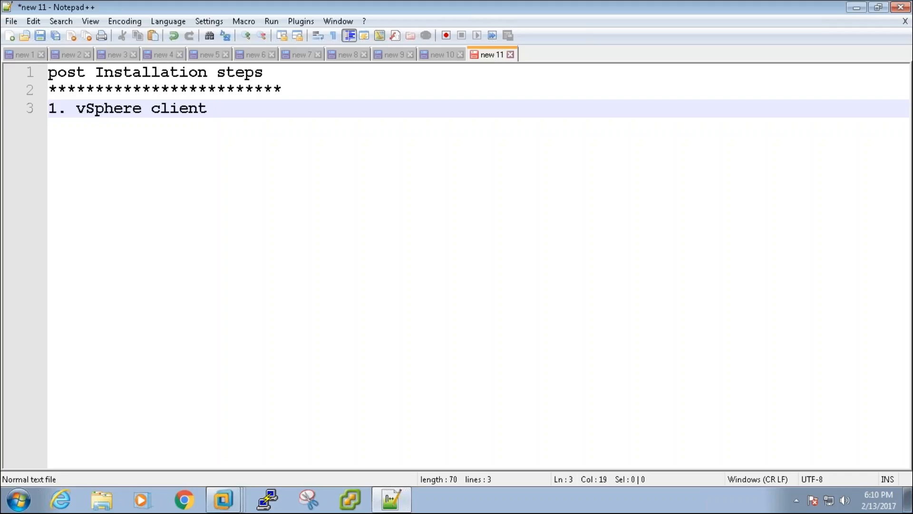
key("BackSpace")
key("Return")
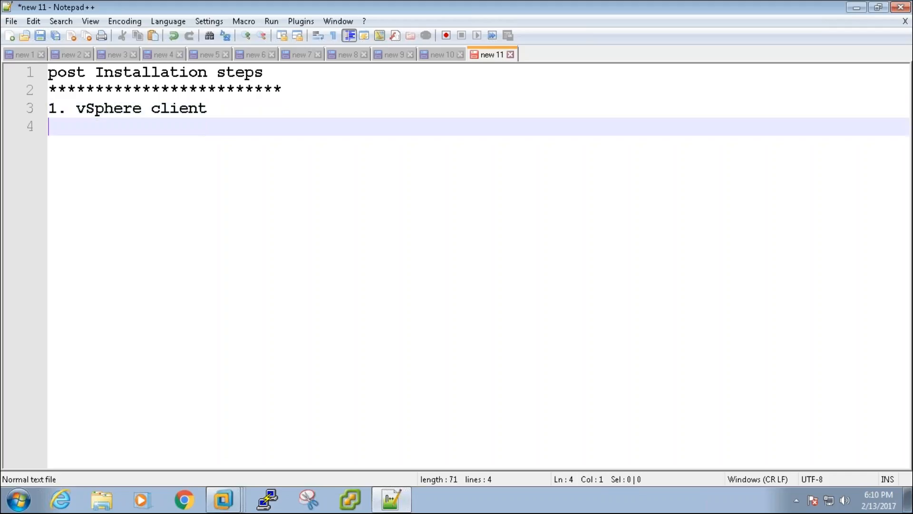
type("2.")
- Complete item 2 as 'configure SSO' and start a '3.' line below it
type("configure S")
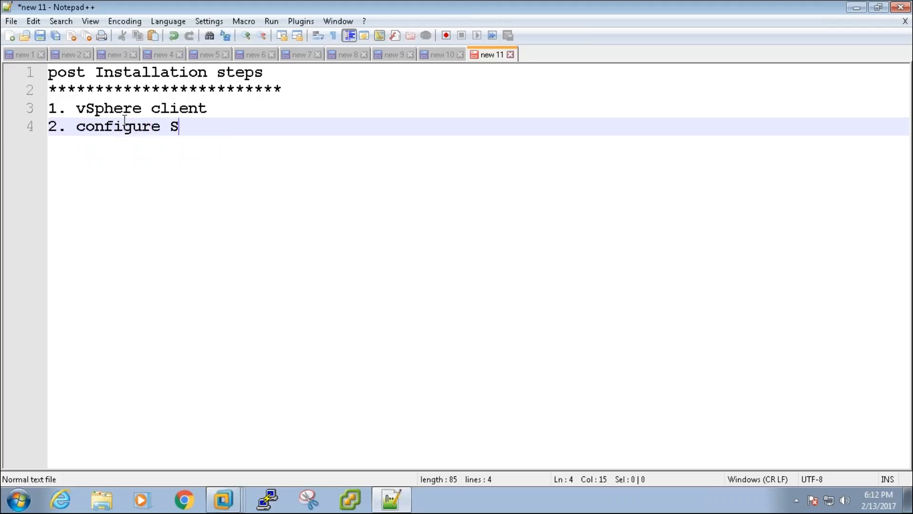
type("SO")
key("Return")
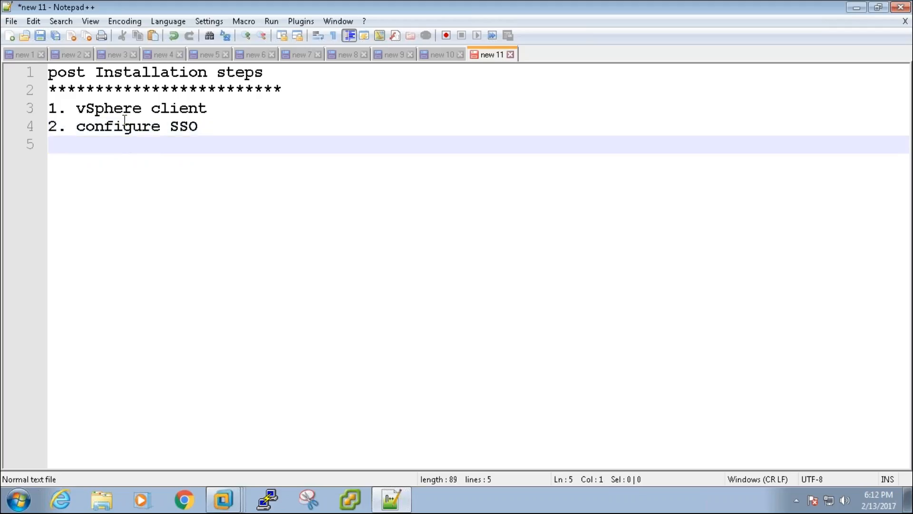
type("3.")
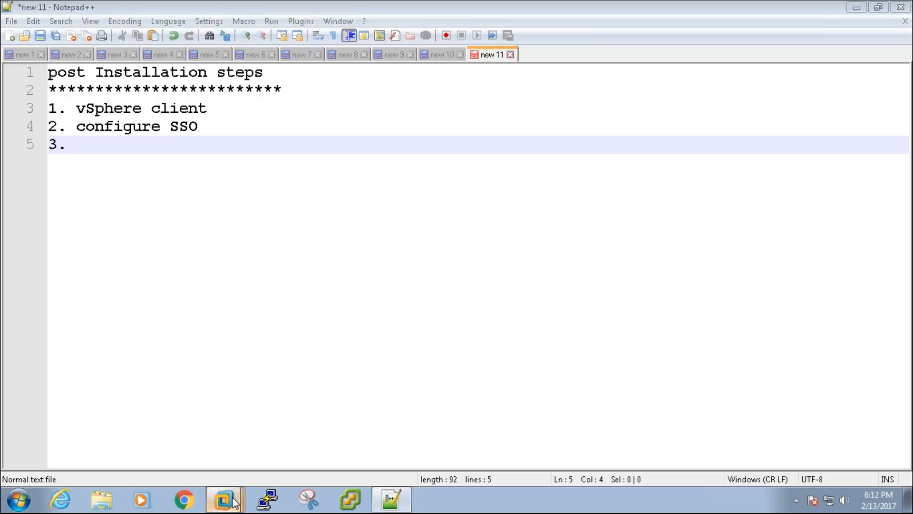
- Bring the amvo-vc VM up full-screen and launch services.msc from the Run prompt
mouse_move(223, 499)
left_click(212, 449)
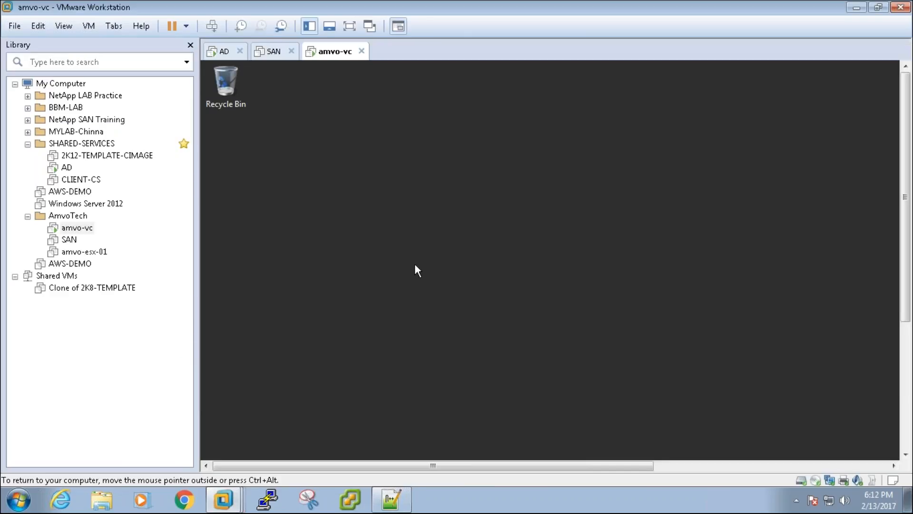
left_click(350, 27)
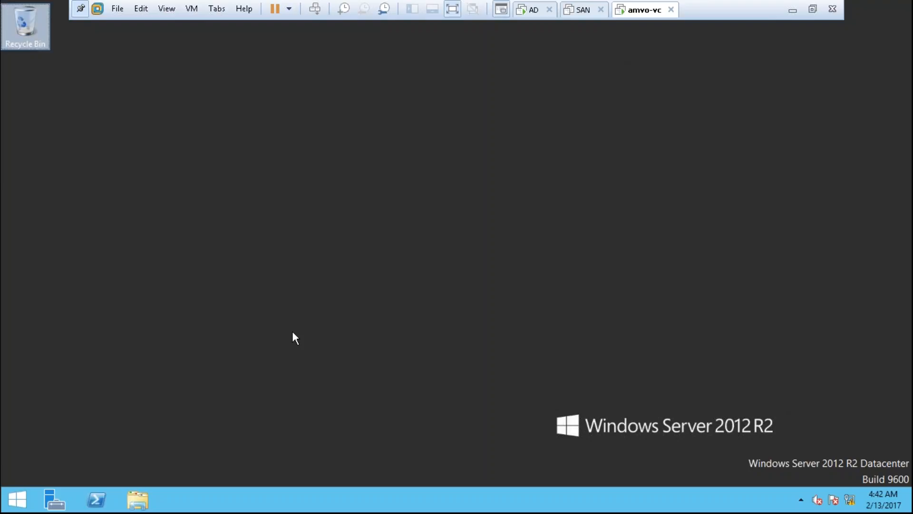
key("super+r")
type("servi")
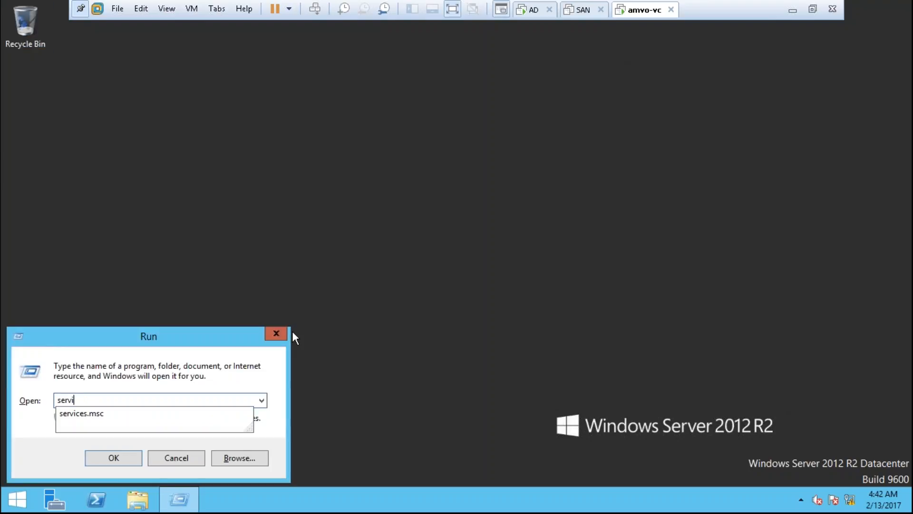
key("Down")
key("Return")
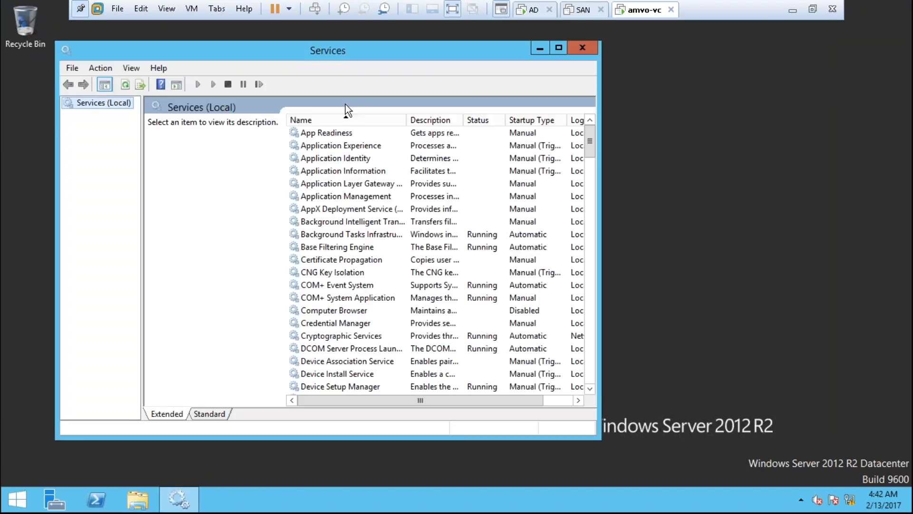
- Check the vCenter Configuration Service and VMware VirtualCenter Server status, then minimize Services
double_click(380, 48)
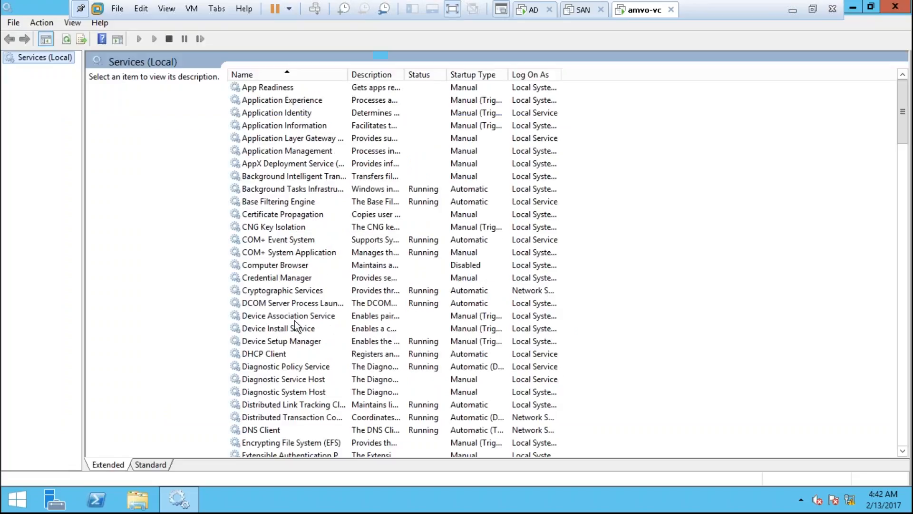
left_click(272, 239)
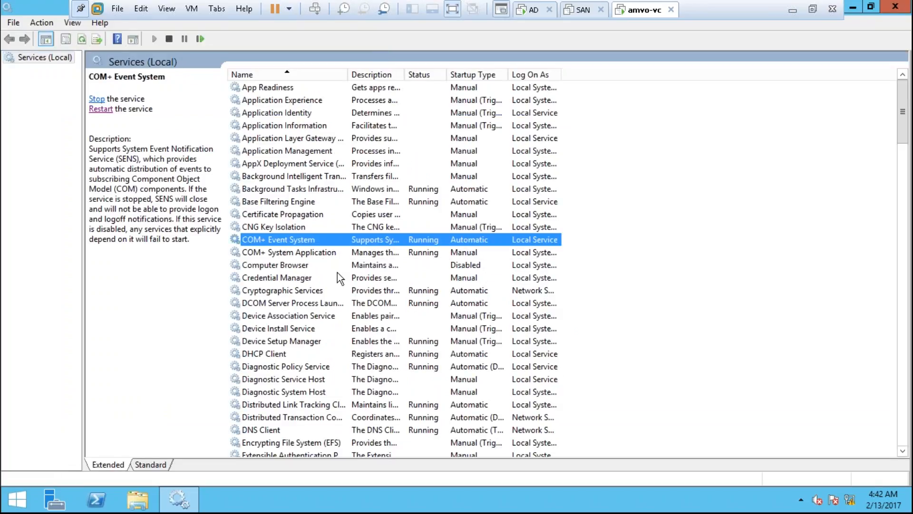
key("v")
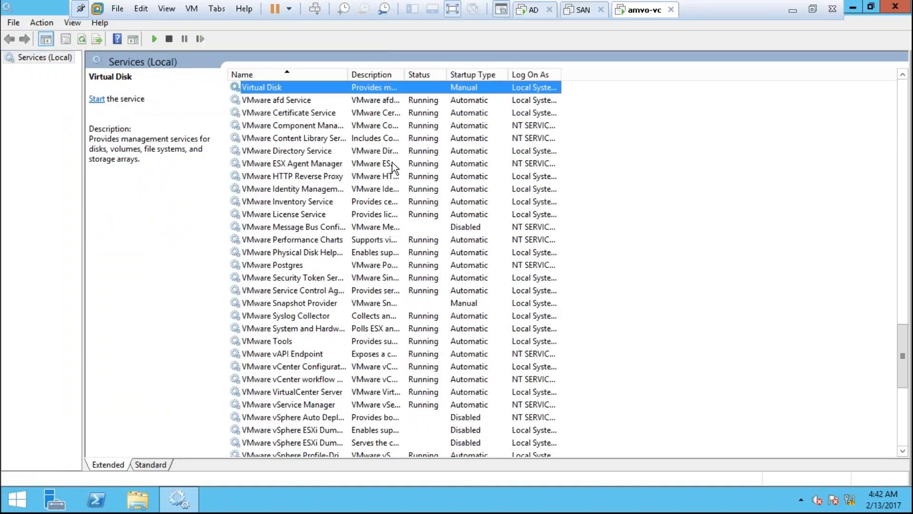
double_click(349, 72)
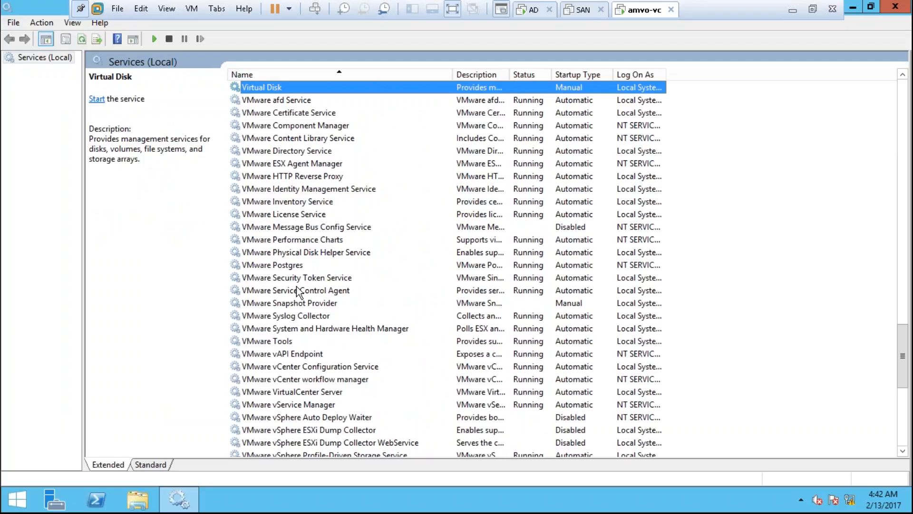
left_click(312, 366)
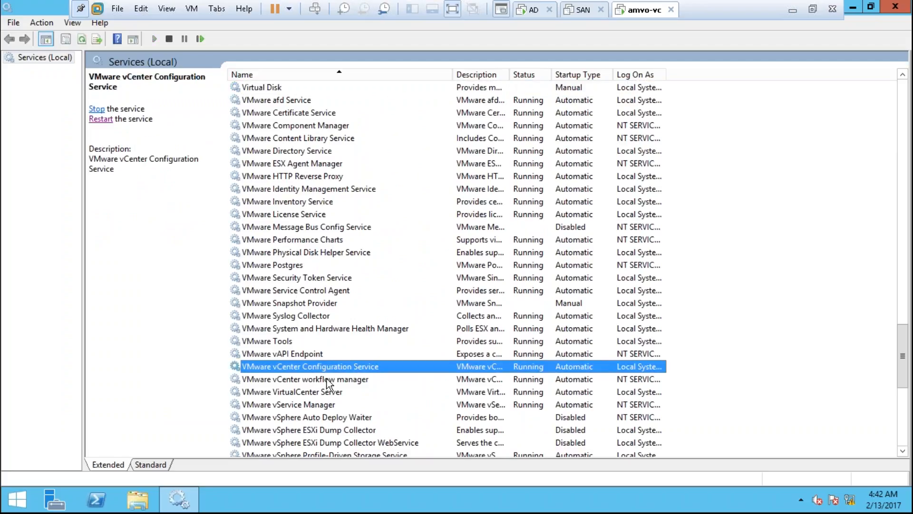
left_click(320, 392)
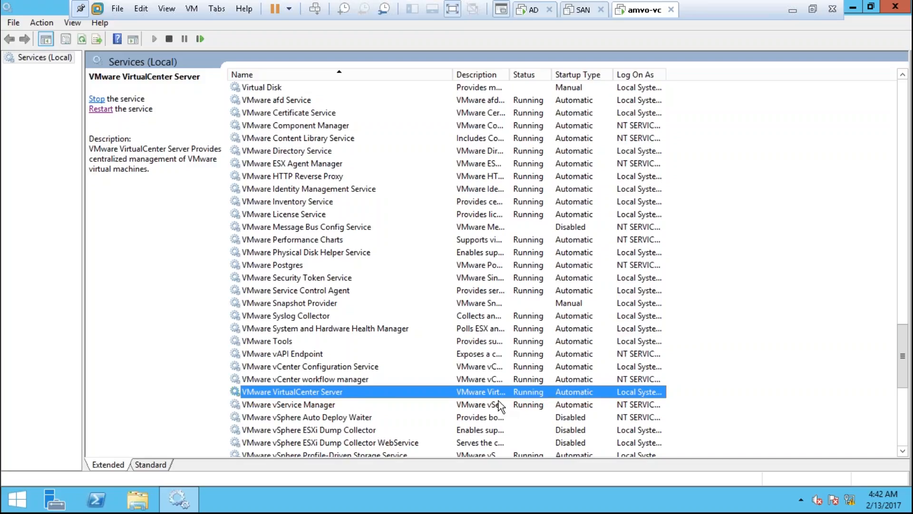
left_click(855, 8)
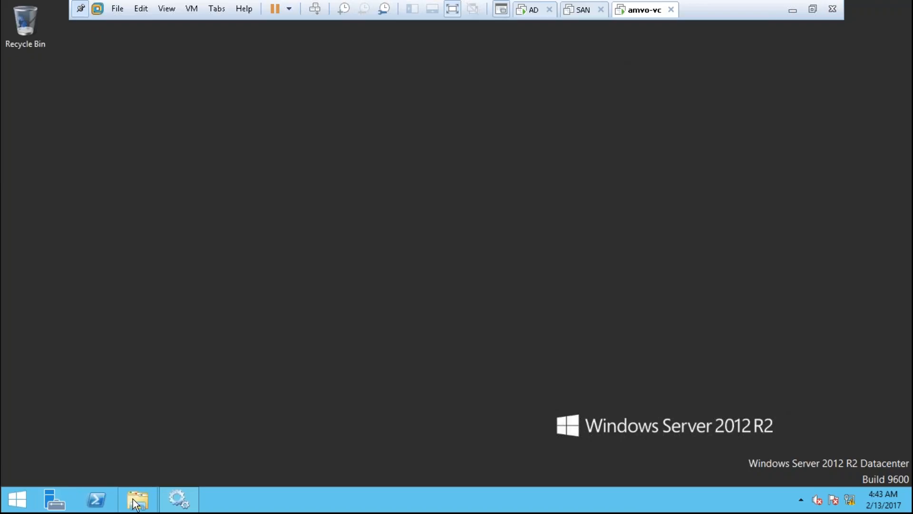
- Run autorun from the VMware VIM DVD Drive (D:) and start the vSphere Client install
key("super+e")
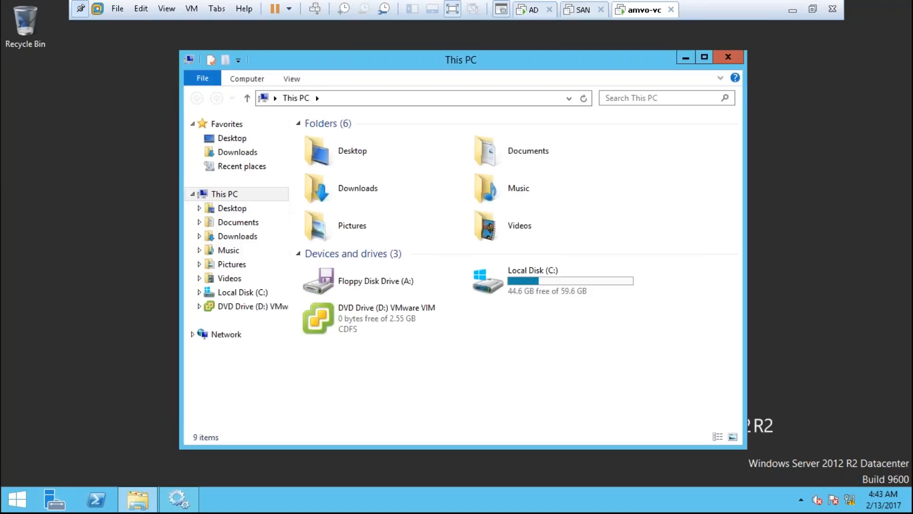
left_click(408, 324)
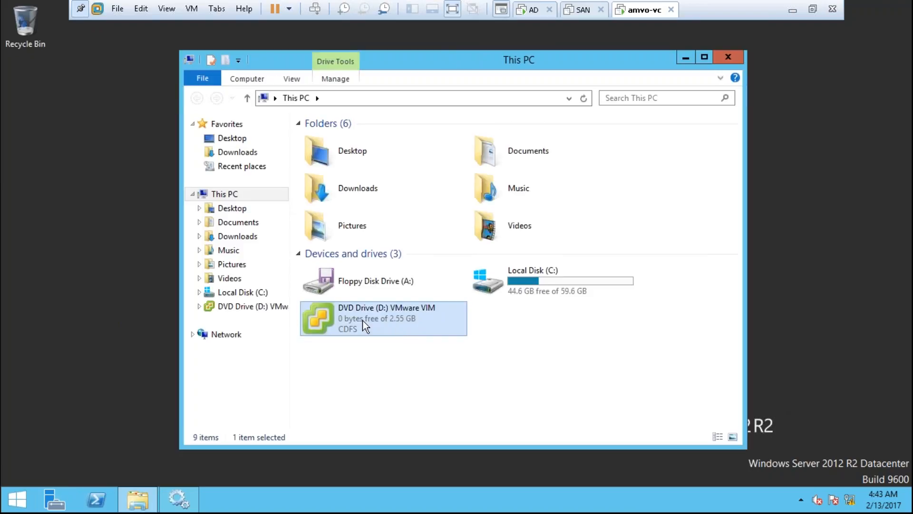
double_click(406, 322)
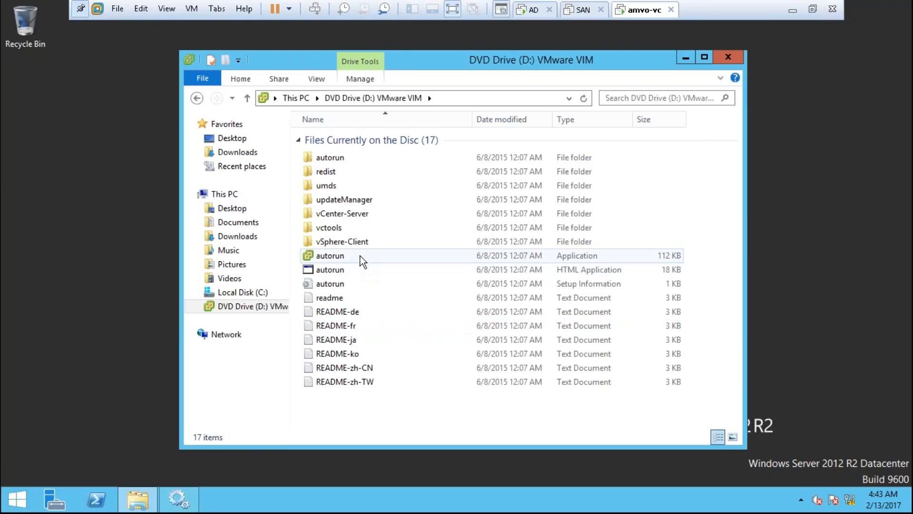
left_click(360, 255)
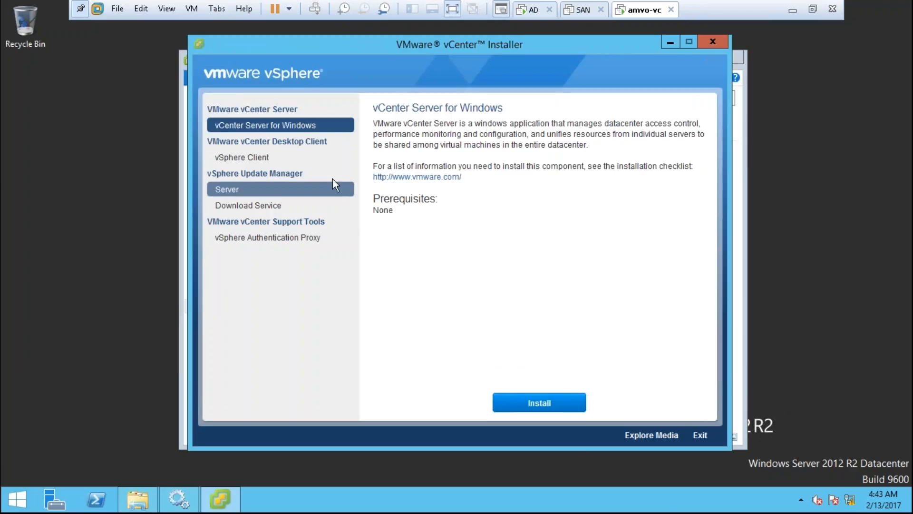
left_click(209, 160)
left_click_drag(373, 134, 483, 135)
left_click(539, 403)
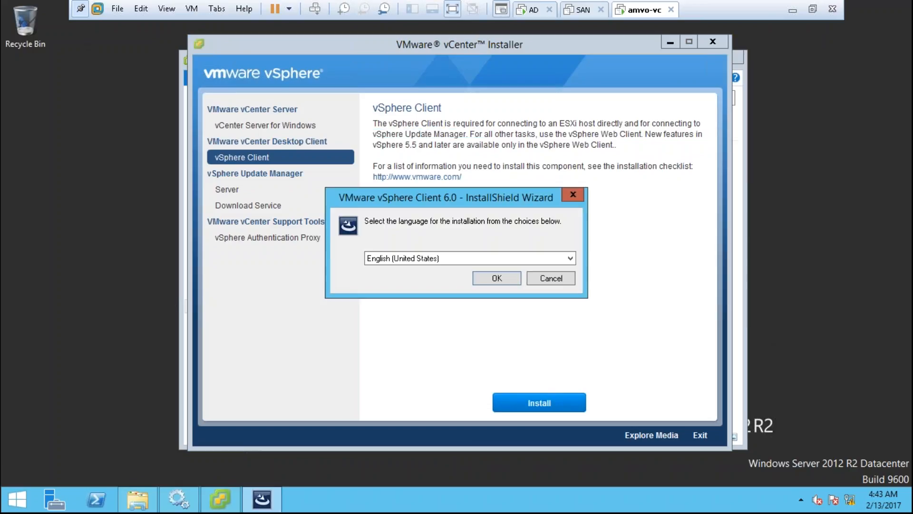
- Install vSphere Client 6.0 in English (United States), accepting the licence and default folder, then Finish
left_click(487, 274)
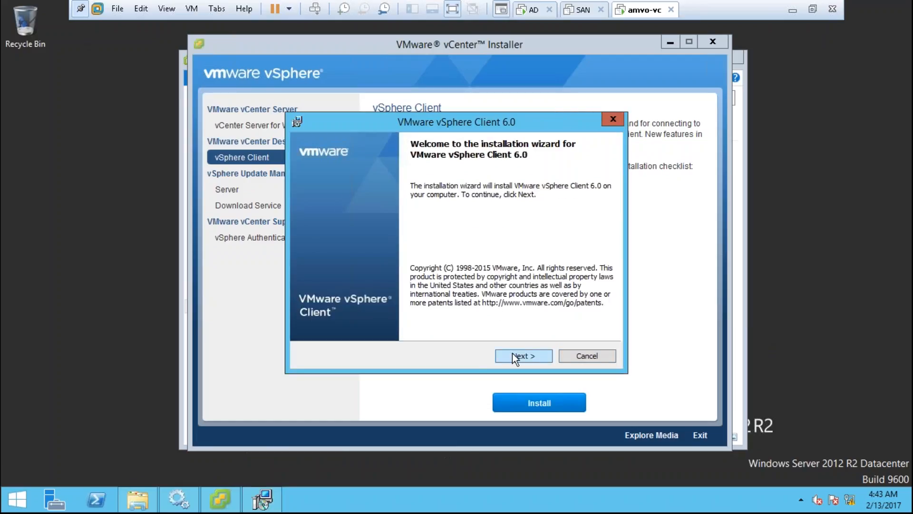
left_click(513, 357)
left_click(441, 308)
left_click(522, 356)
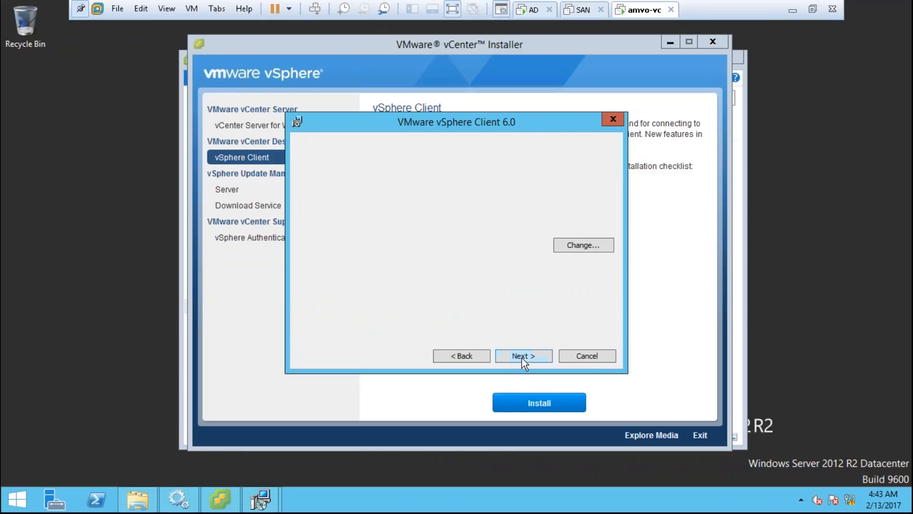
left_click(522, 357)
left_click(523, 356)
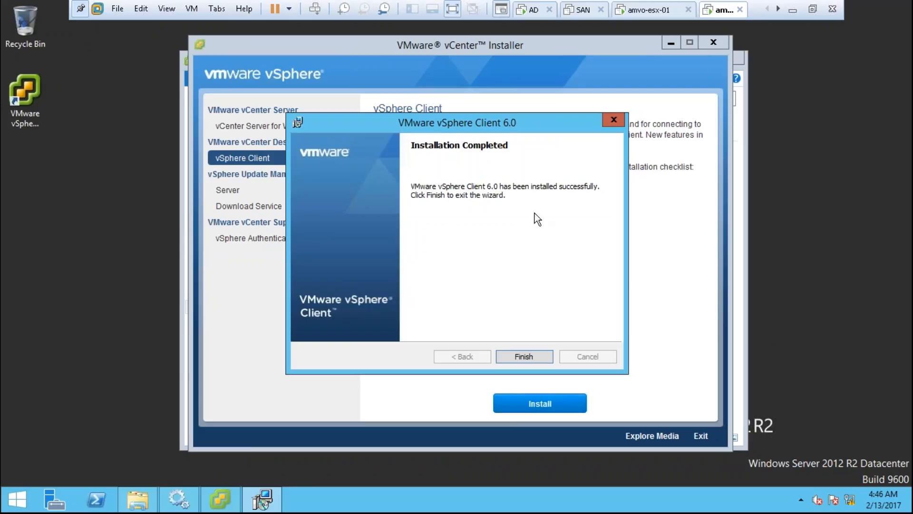
left_click(527, 361)
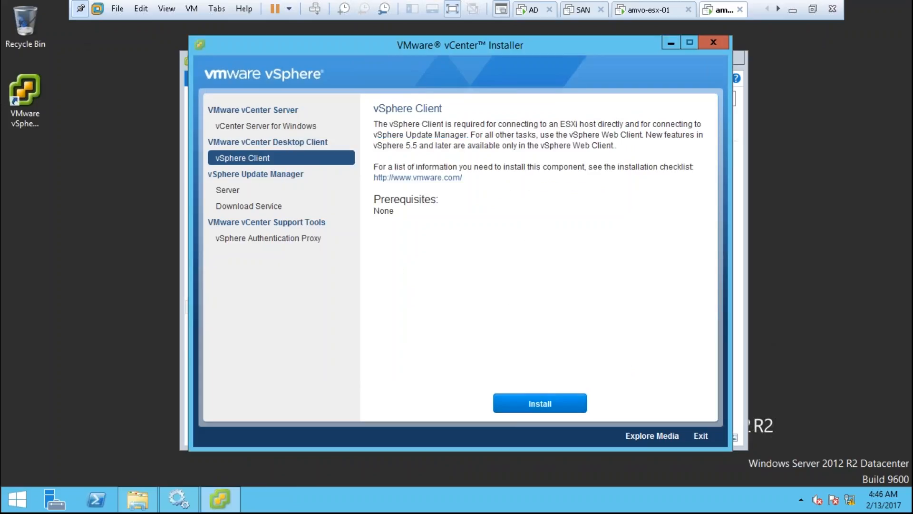
- Close the vCenter Installer and DVD Drive (D:) windows, then launch the vSphere Client desktop shortcut
left_click(46, 114)
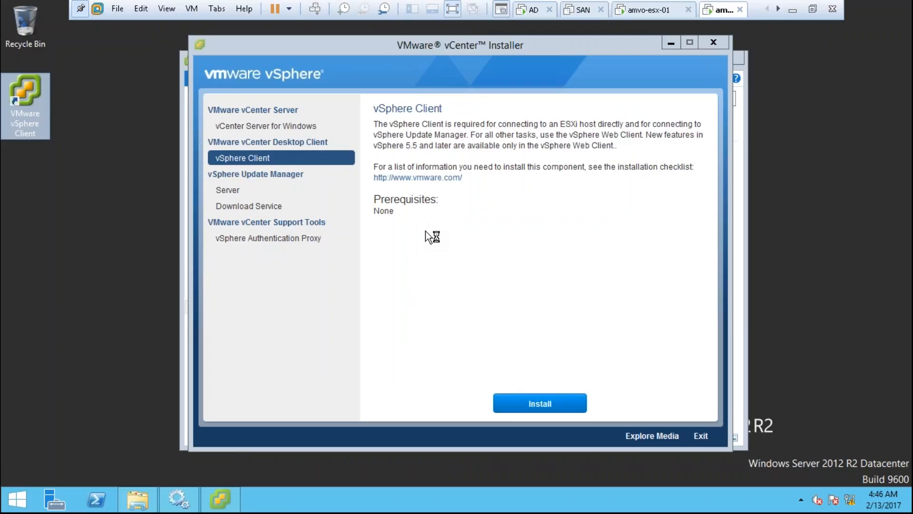
left_click(714, 42)
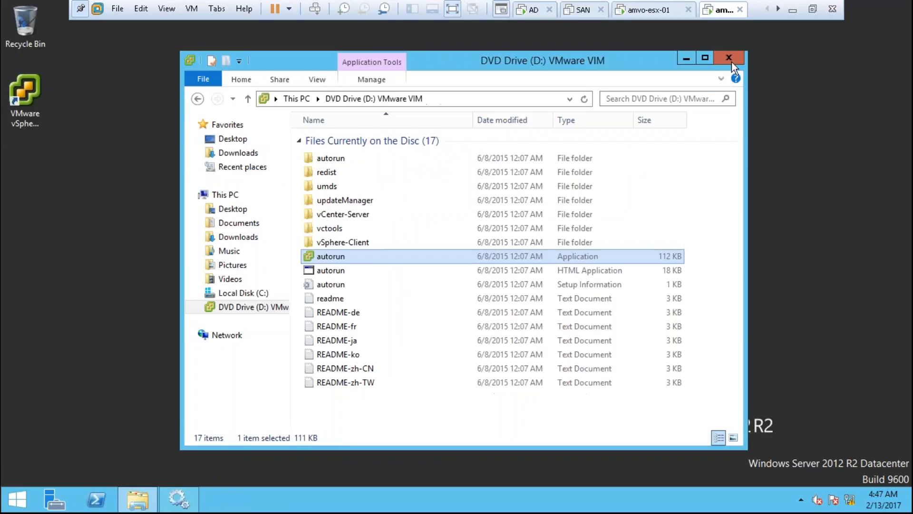
left_click(737, 56)
double_click(39, 100)
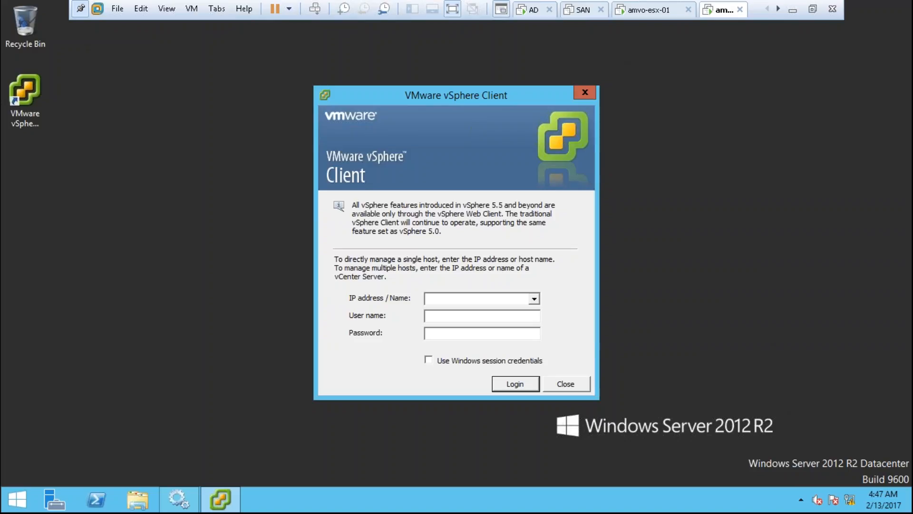
- Replace the IP address with amvo-vc as server and enter the SSO administrator user name
type("192.168.1.59")
key("ctrl+a")
type("amvo-vc")
key("Tab")
type("administrator@vsph")
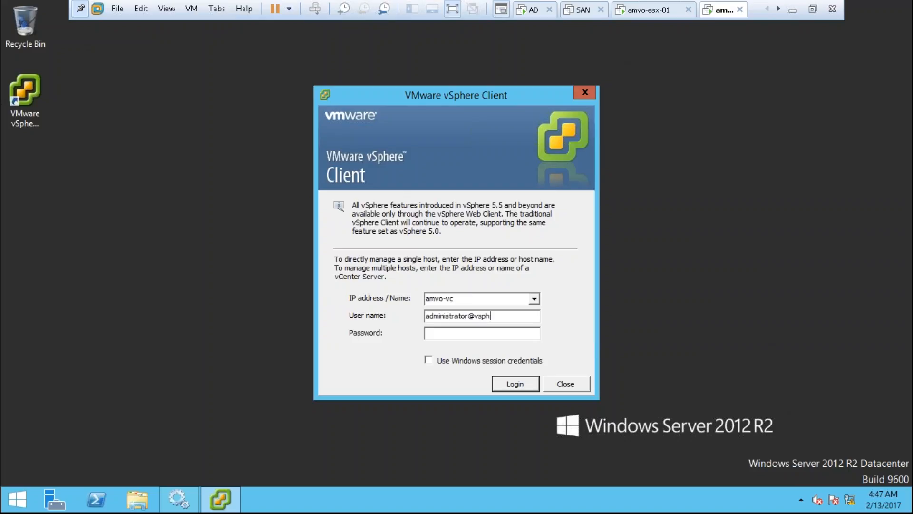
type("ere.local")
key("ctrl+a")
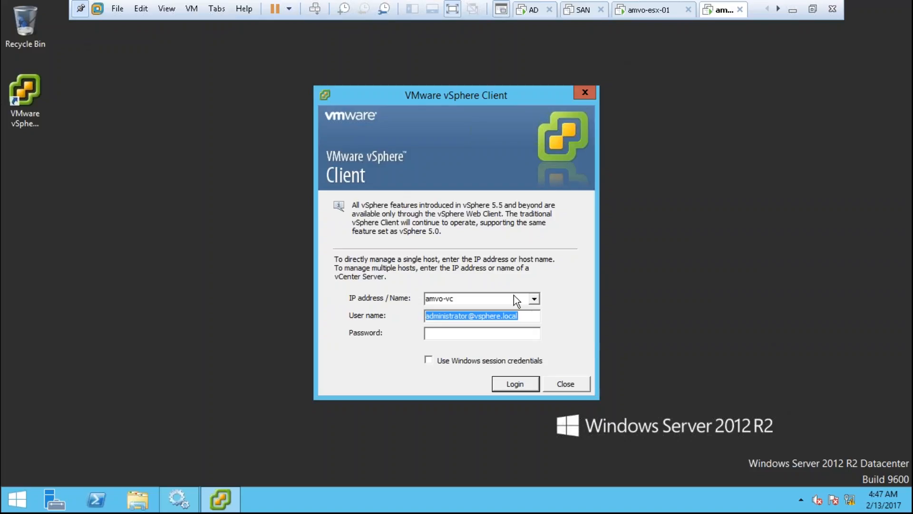
key("Tab")
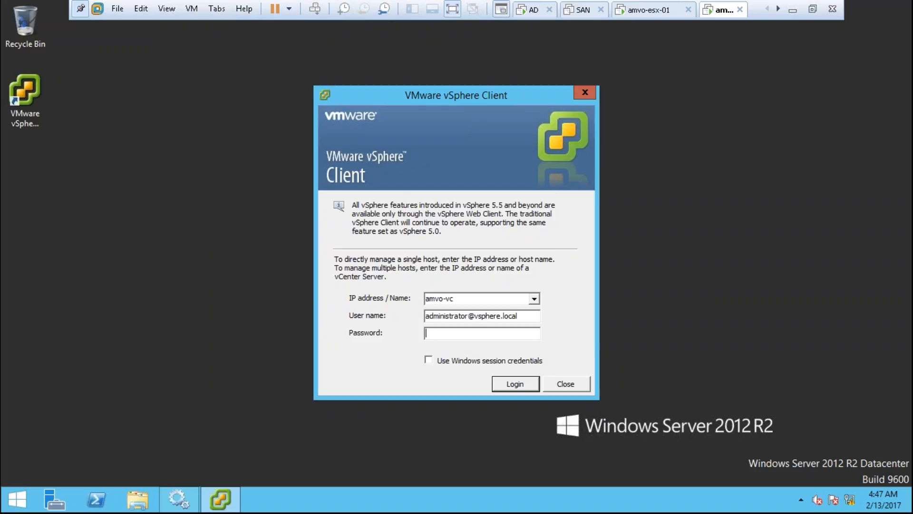
- Type the administrator password, dismissing the stray Run prompt and refocusing the login window
type("*********")
key("super+r")
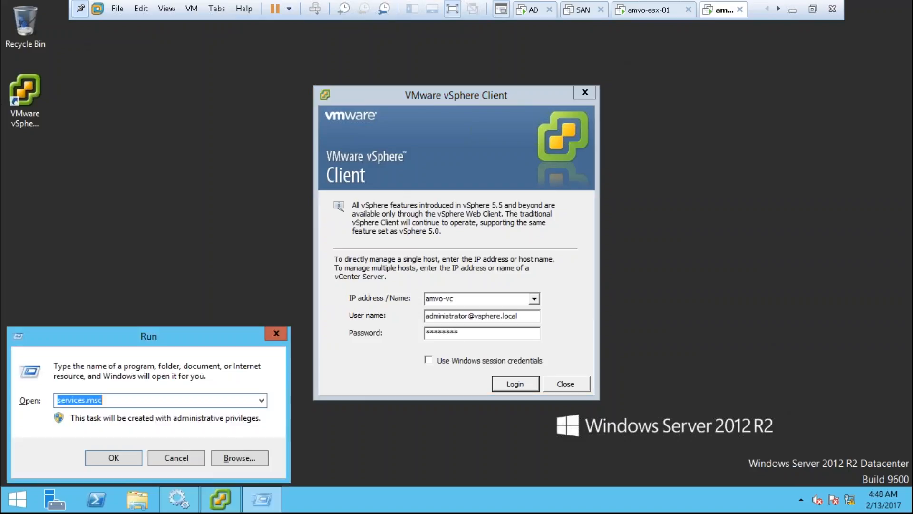
type("VMware")
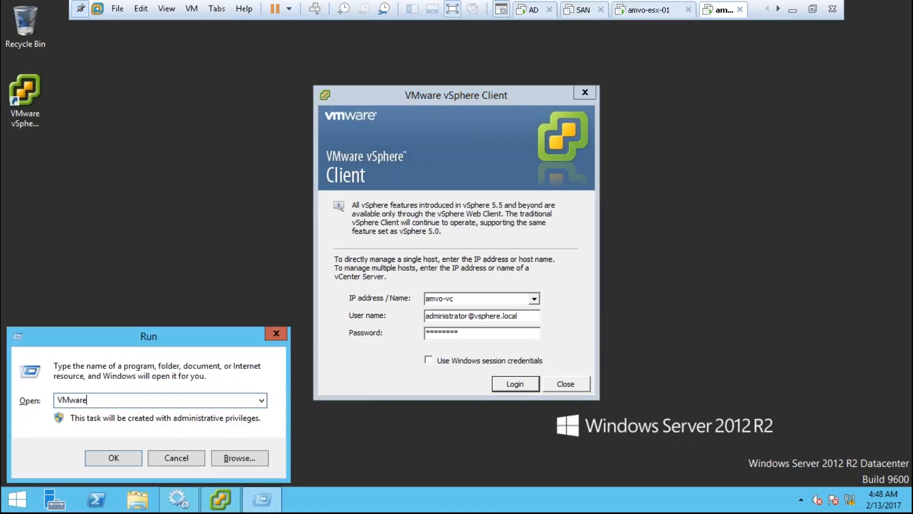
type("1!")
key("ctrl+a")
key("Escape")
left_click(509, 350)
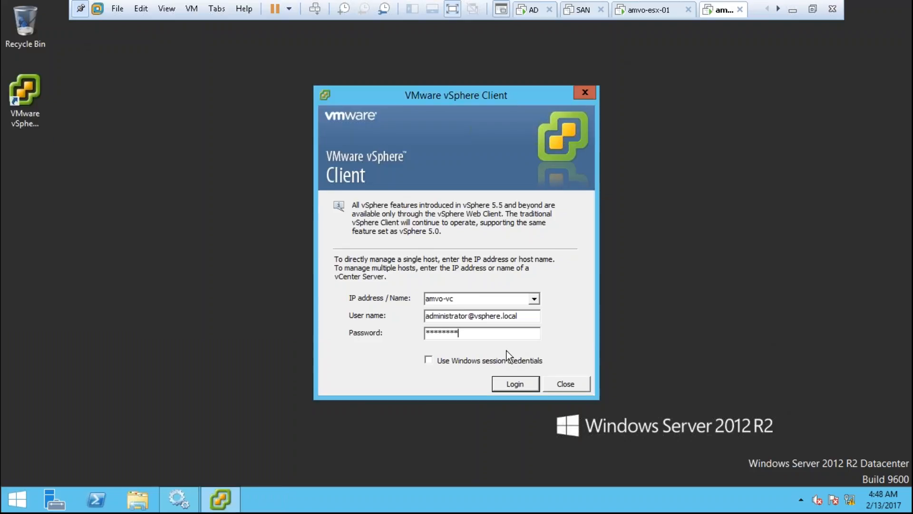
left_click(533, 316)
key("ctrl+a")
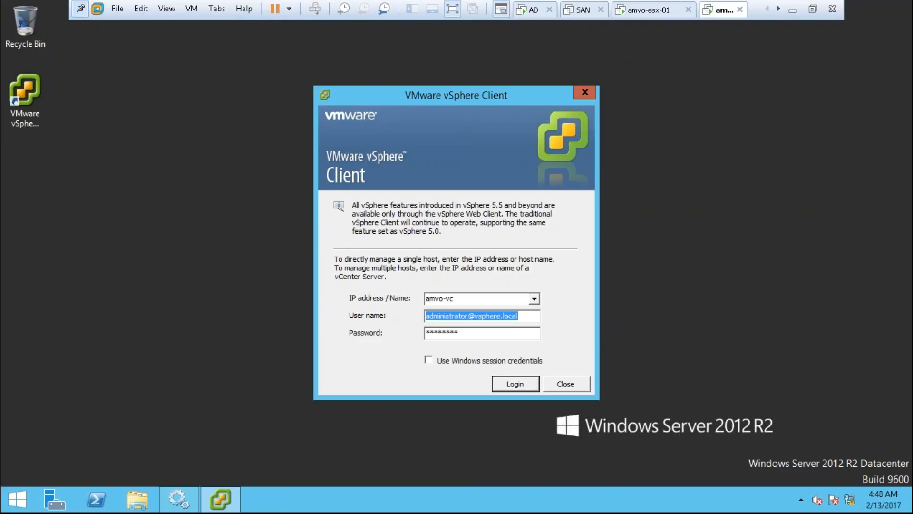
- Log in to amvo-vc, installing its certificate and ignoring the security warning
left_click(506, 380)
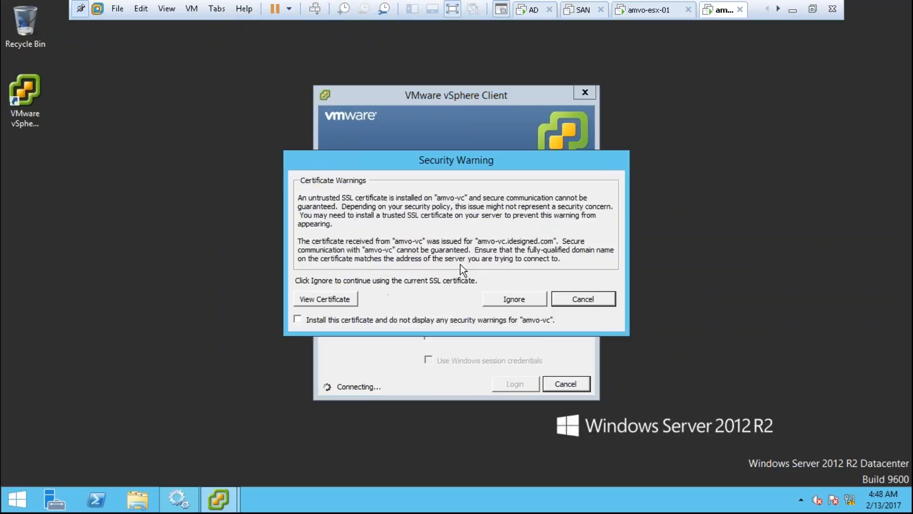
left_click(481, 322)
left_click(514, 299)
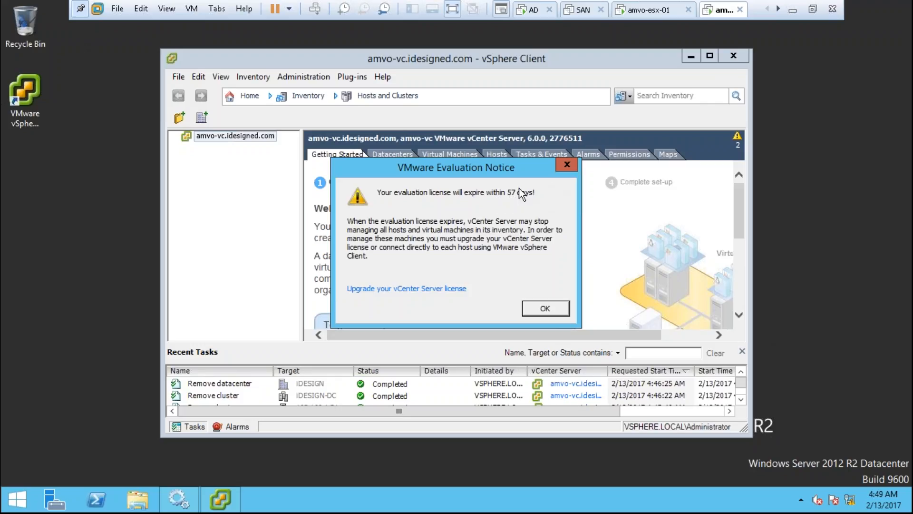
- Close the evaluation notice, maximize the client, browse Datacenters, Virtual Machines and Hosts tabs, return Home
left_click(536, 311)
left_click(709, 55)
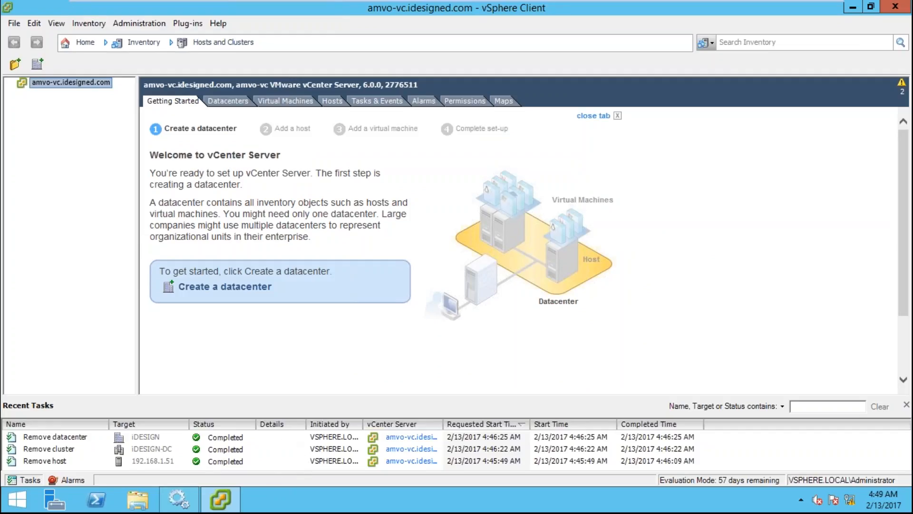
left_click(233, 102)
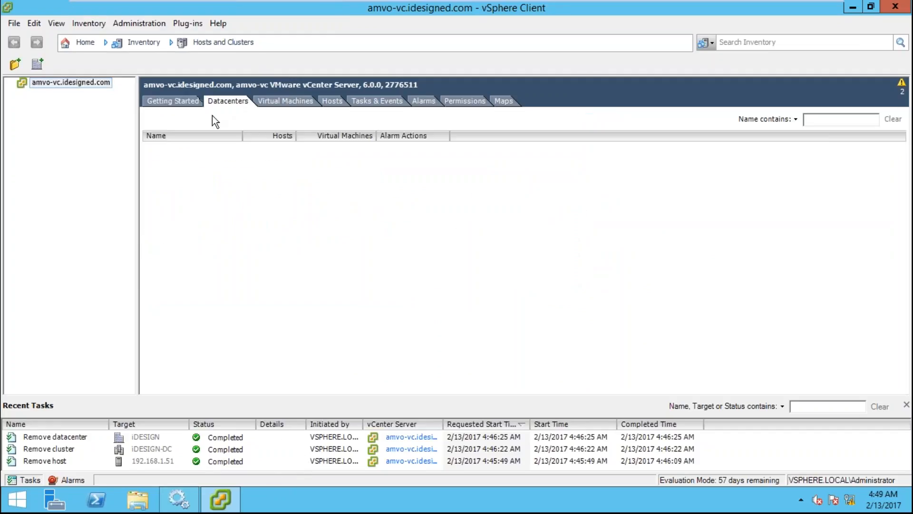
left_click(273, 100)
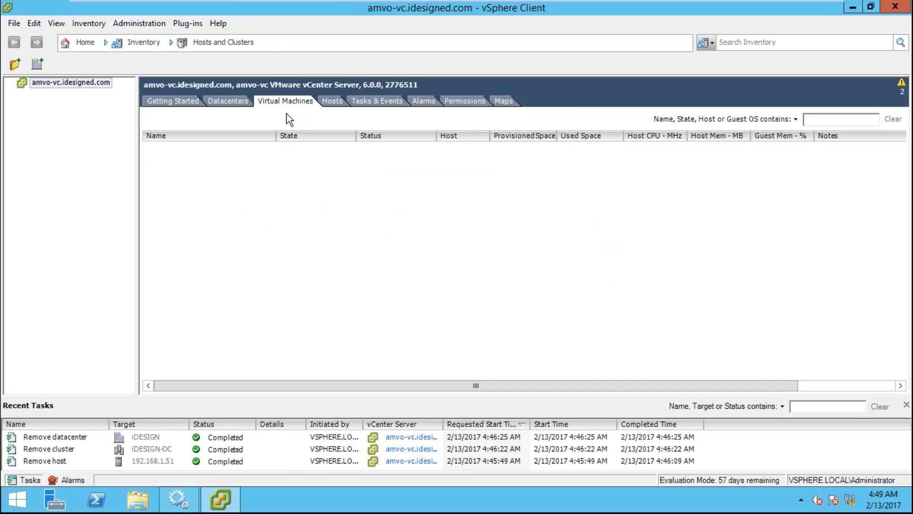
left_click(332, 102)
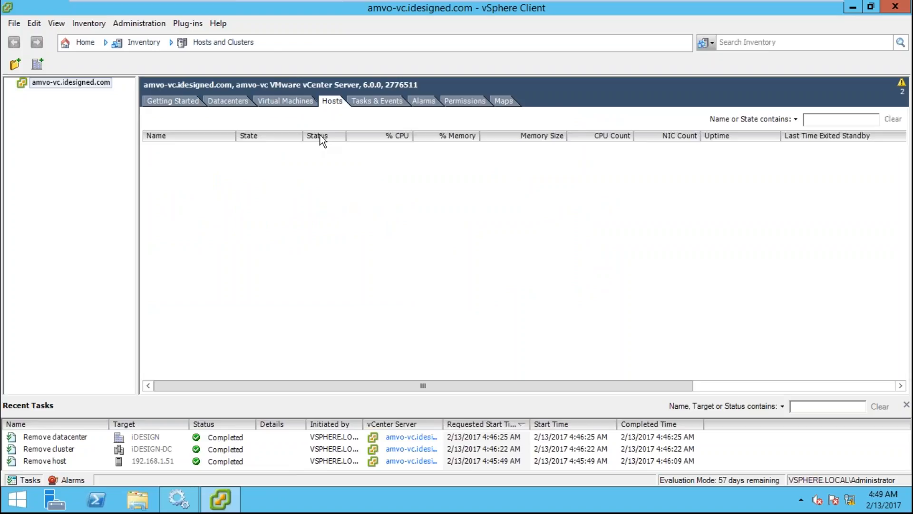
left_click(229, 102)
left_click(295, 102)
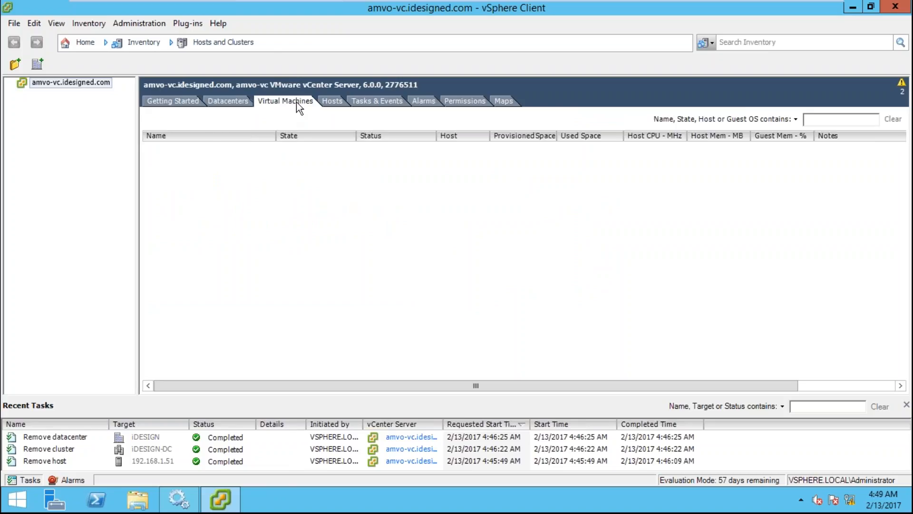
left_click(332, 102)
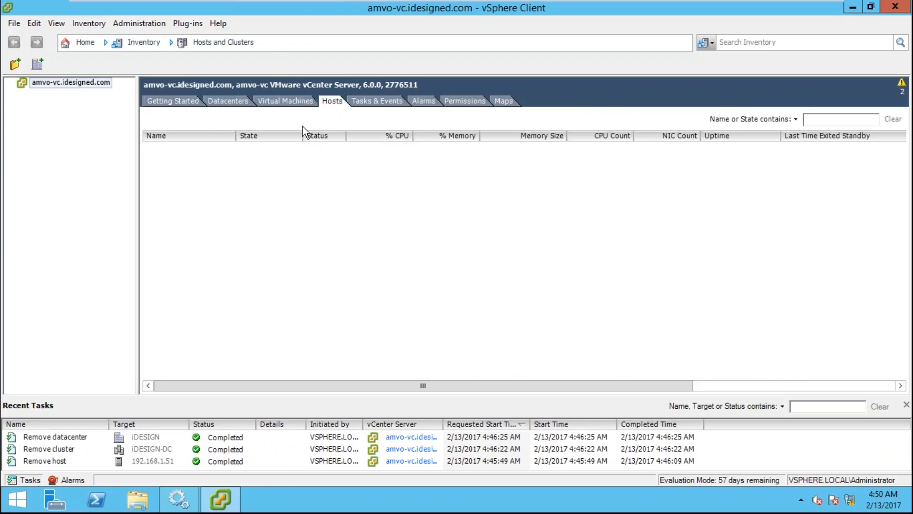
left_click(81, 41)
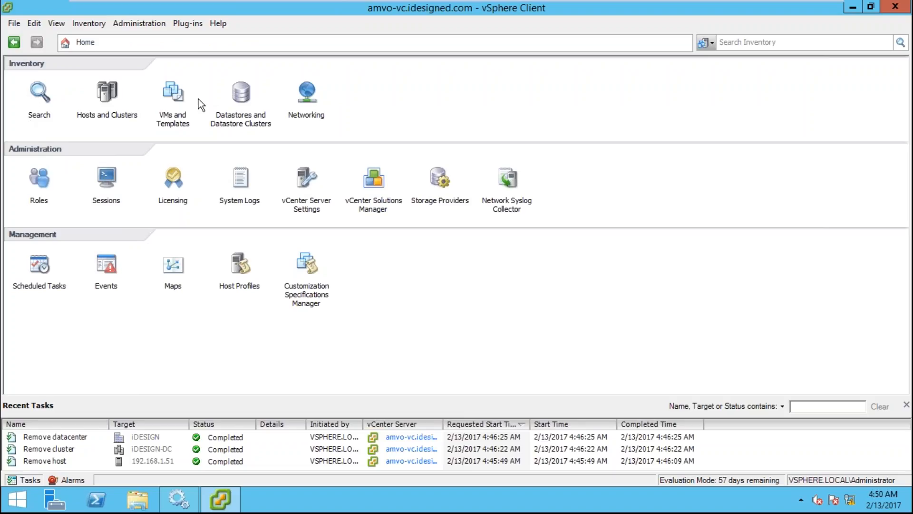
- Visit Hosts and Clusters and VMs and Templates, ending in Hosts and Clusters with a wider tree pane
left_click(116, 100)
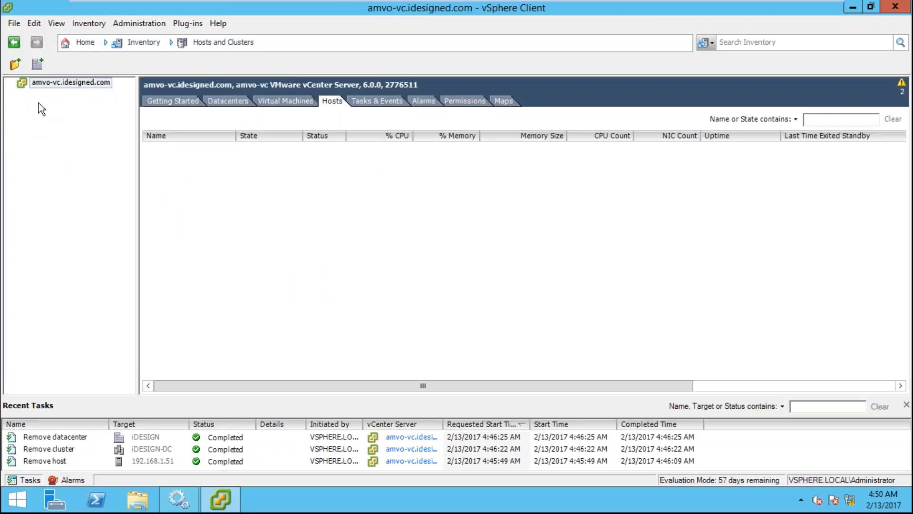
left_click(84, 42)
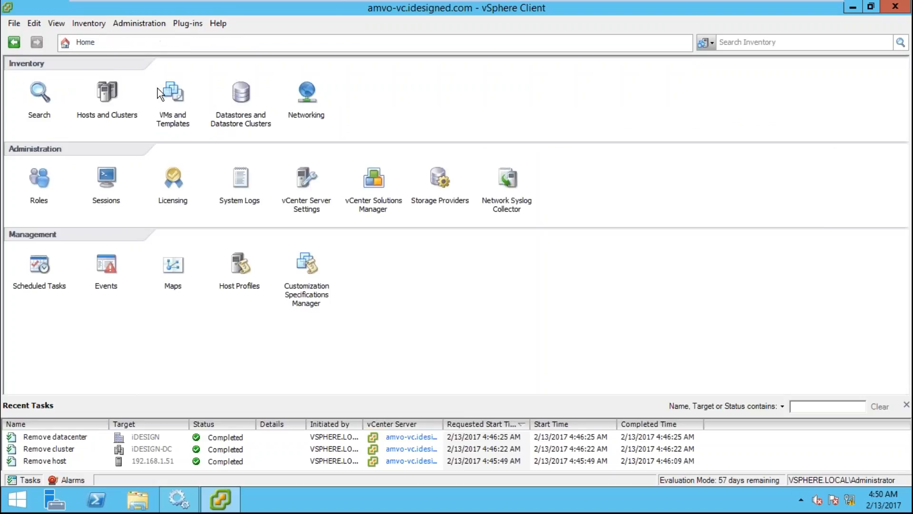
left_click(176, 92)
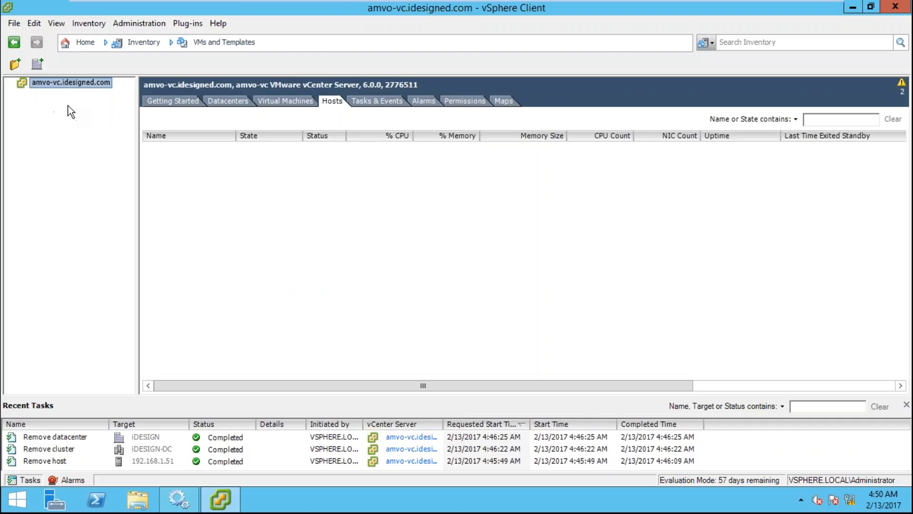
left_click(84, 41)
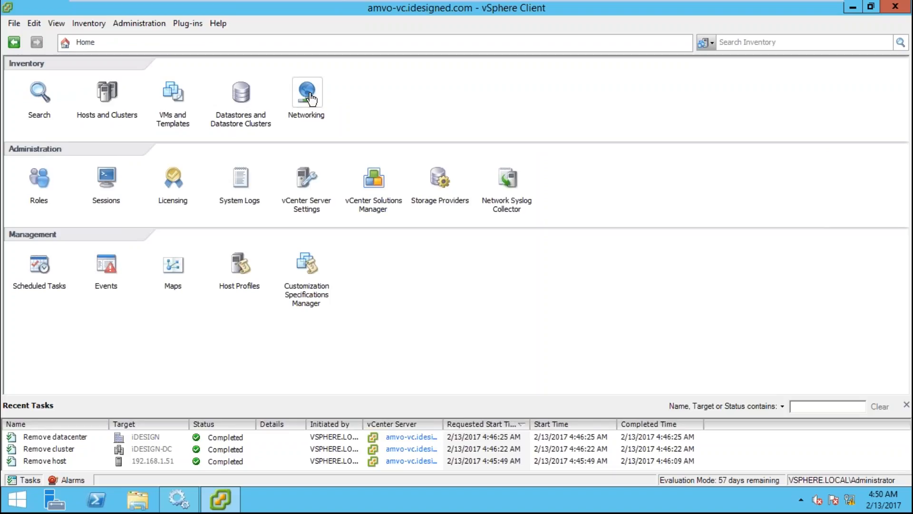
left_click(107, 95)
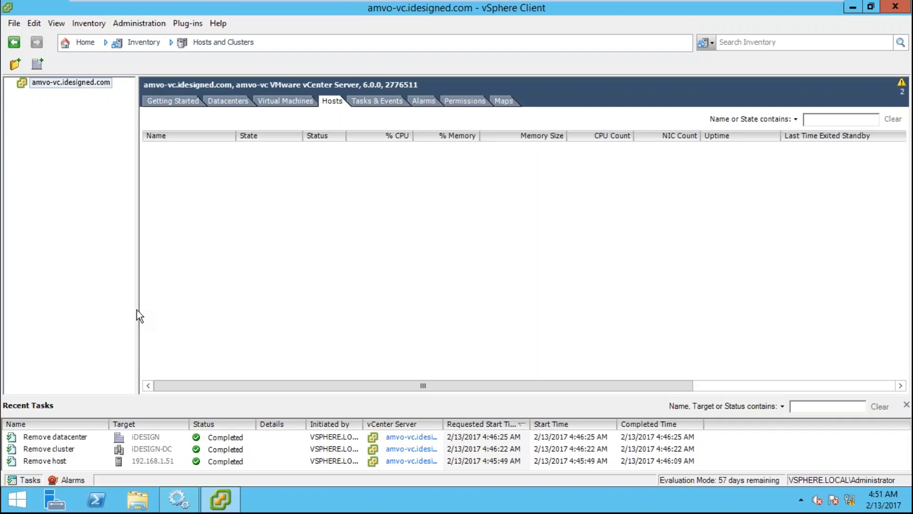
left_click_drag(136, 309, 144, 309)
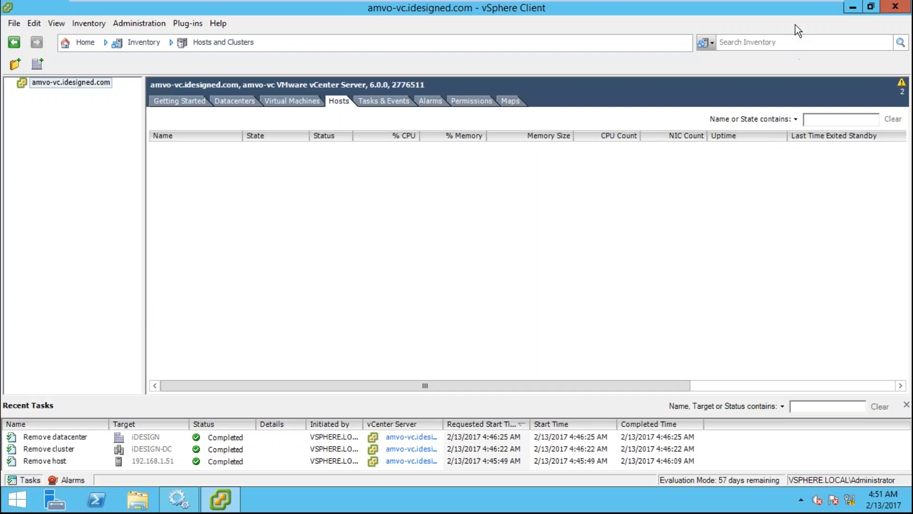
- Minimize the VM console and launch Chrome from the GreenVMware shortcut on the host desktop
left_click(792, 9)
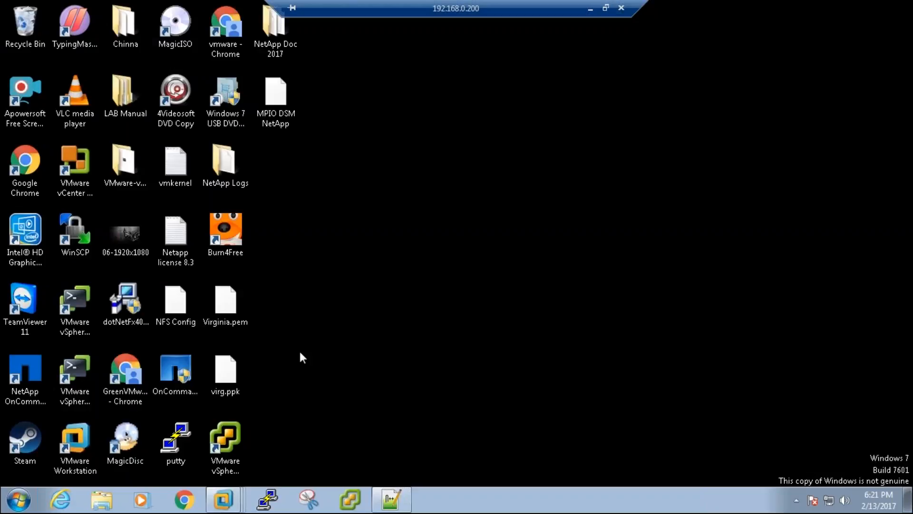
left_click(121, 354)
double_click(122, 355)
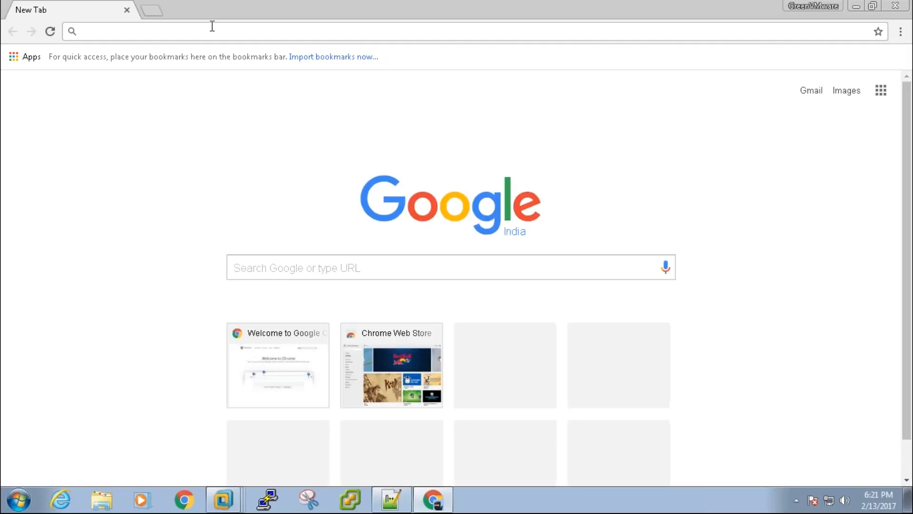
- Load 192.168.1.59, bypass the certificate warning, and open the vSphere Web Client login
type("192.1")
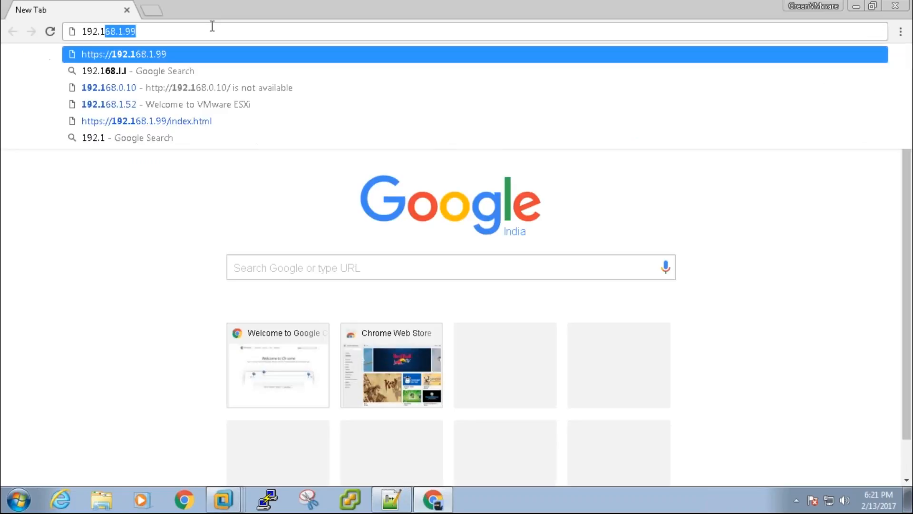
type("68.1.")
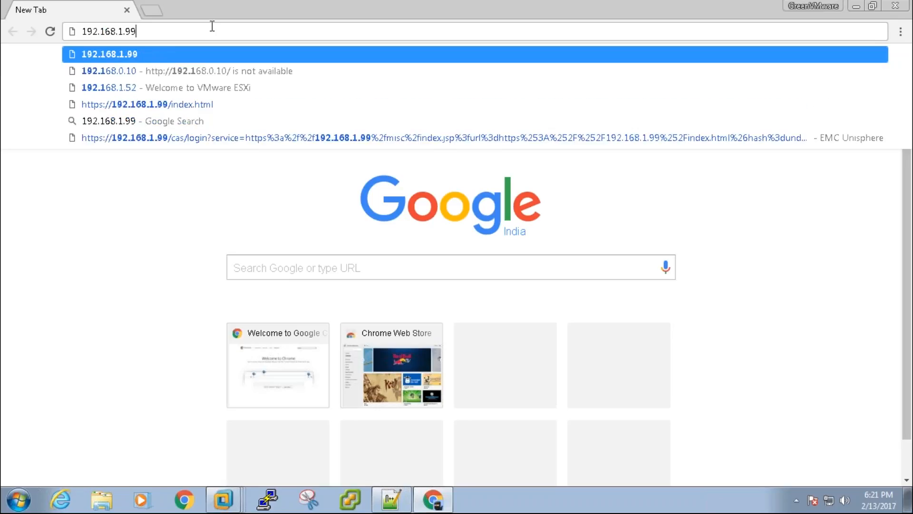
type("59")
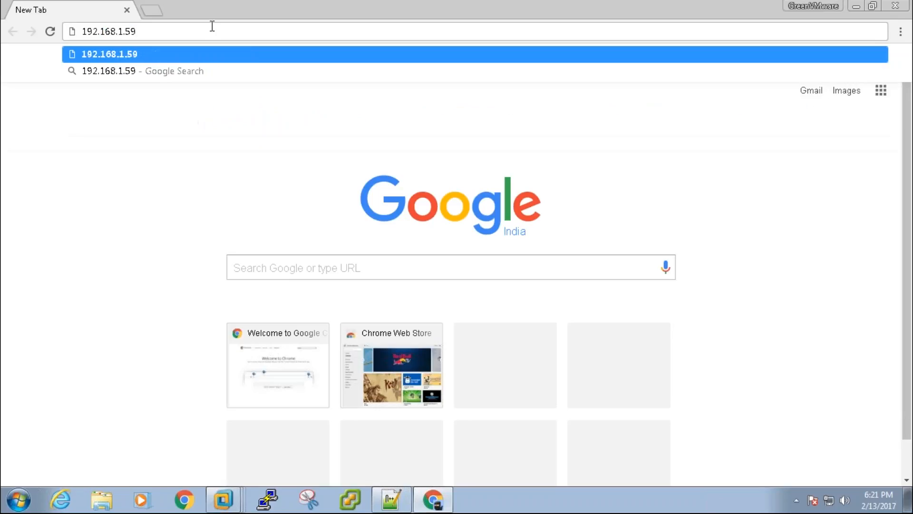
key("Return")
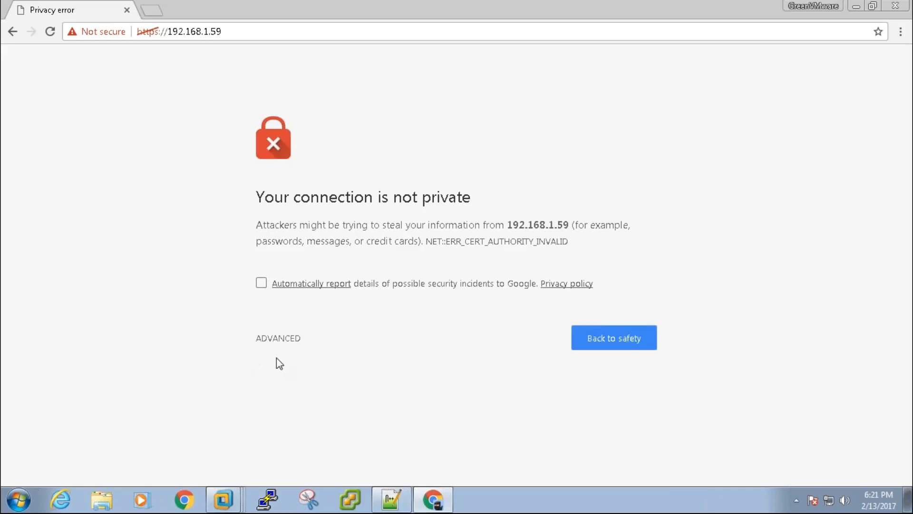
left_click(285, 338)
left_click(310, 451)
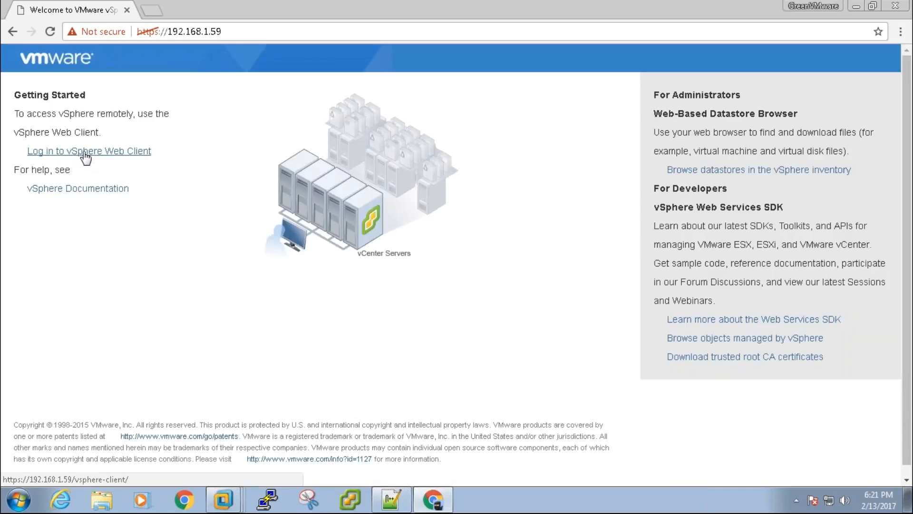
left_click(124, 151)
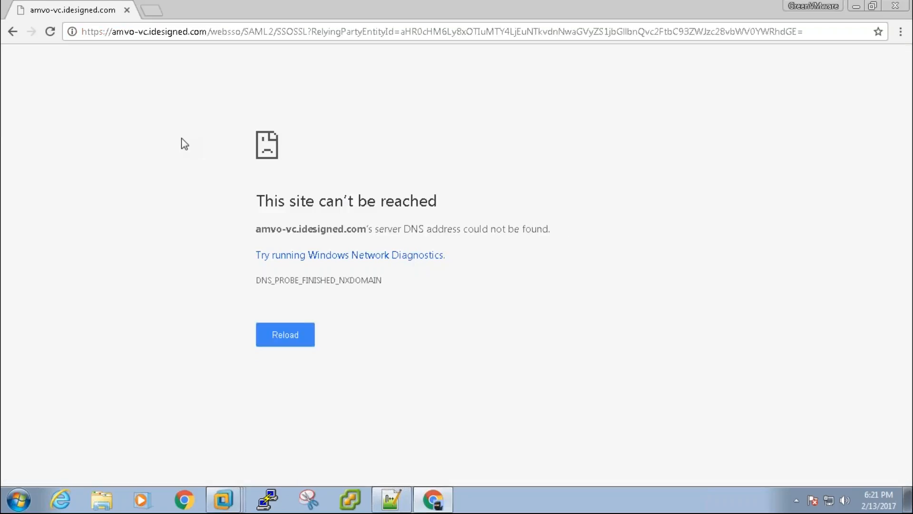
left_click_drag(460, 228, 515, 229)
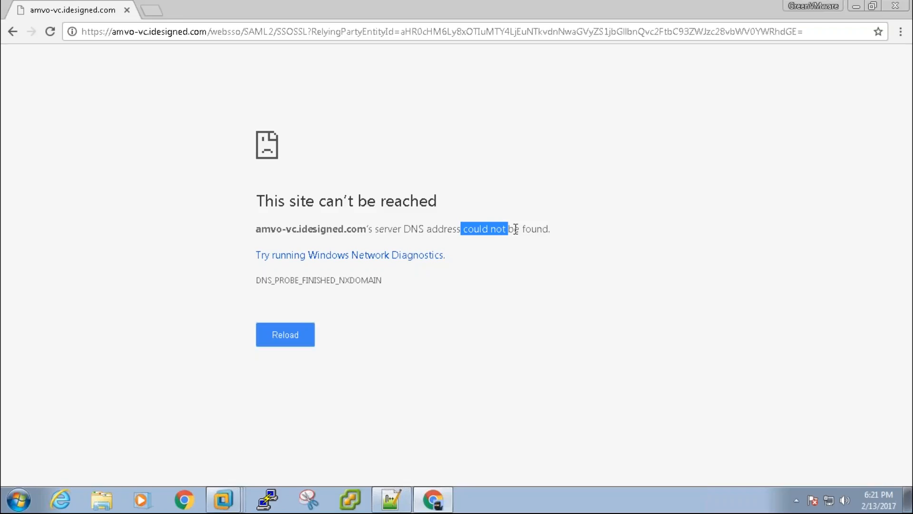
left_click(283, 349)
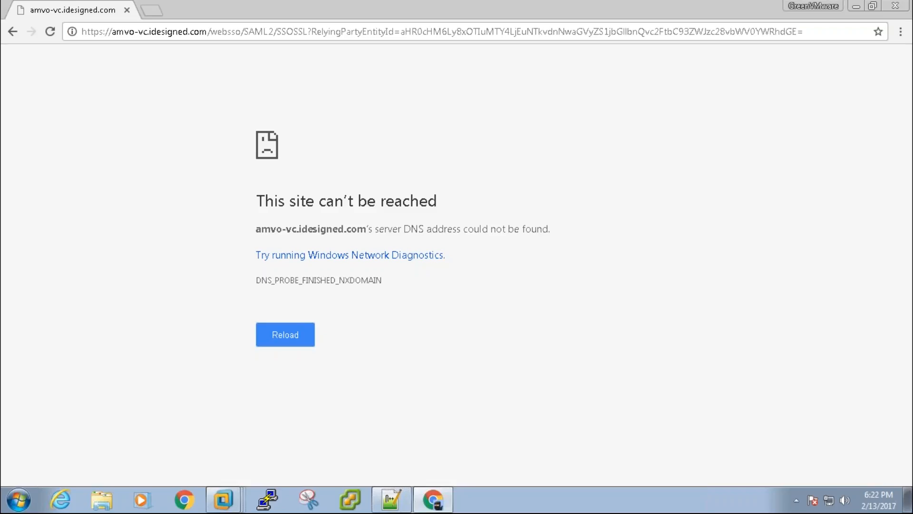
left_click(285, 334)
left_click(829, 496)
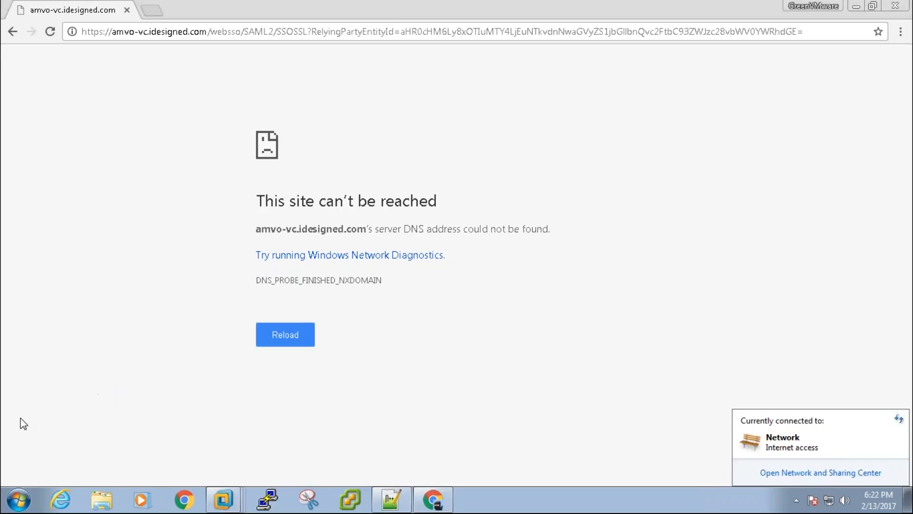
left_click(18, 500)
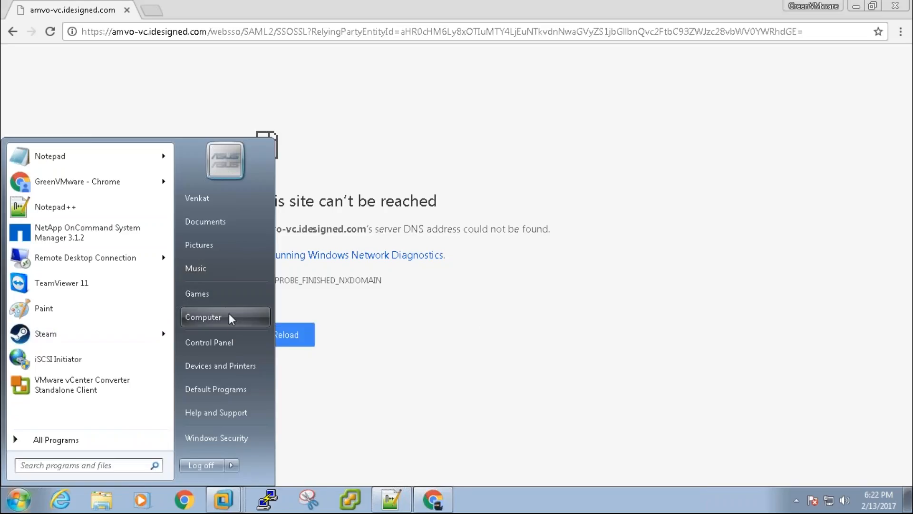
right_click(231, 318)
left_click(252, 424)
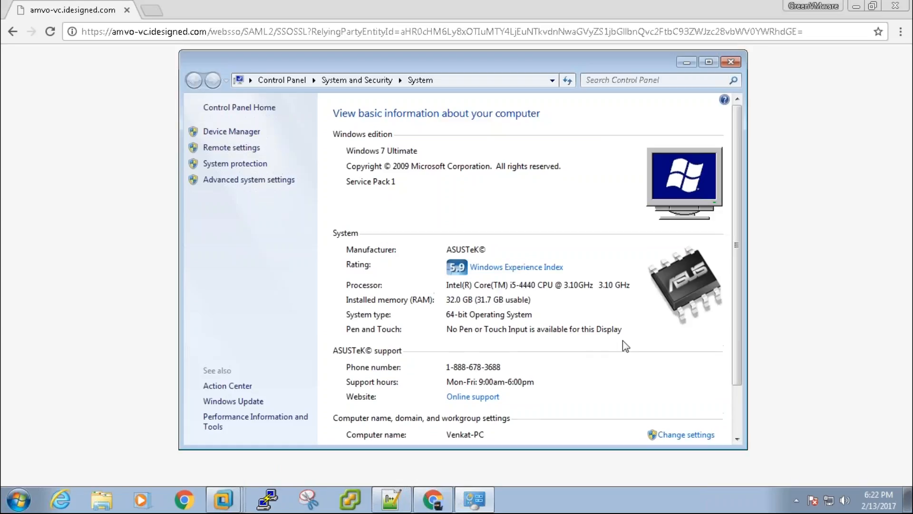
left_click_drag(735, 256, 733, 375)
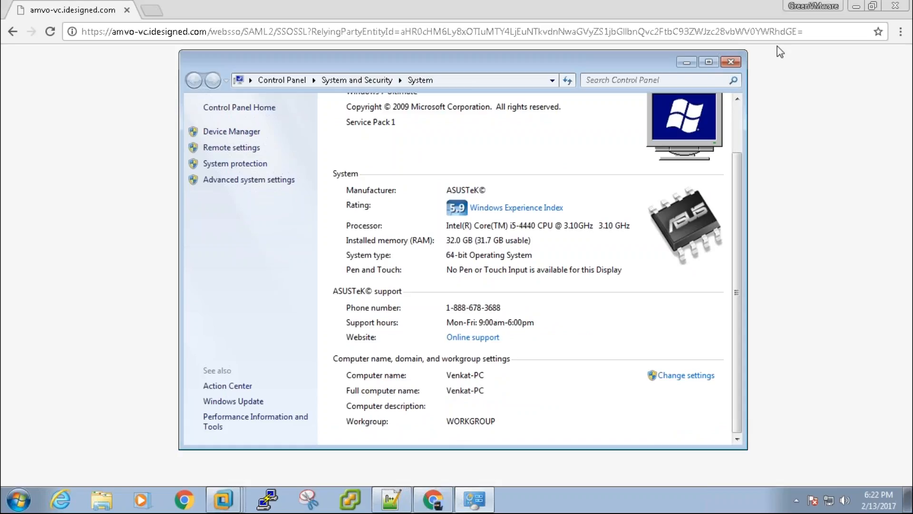
left_click(730, 62)
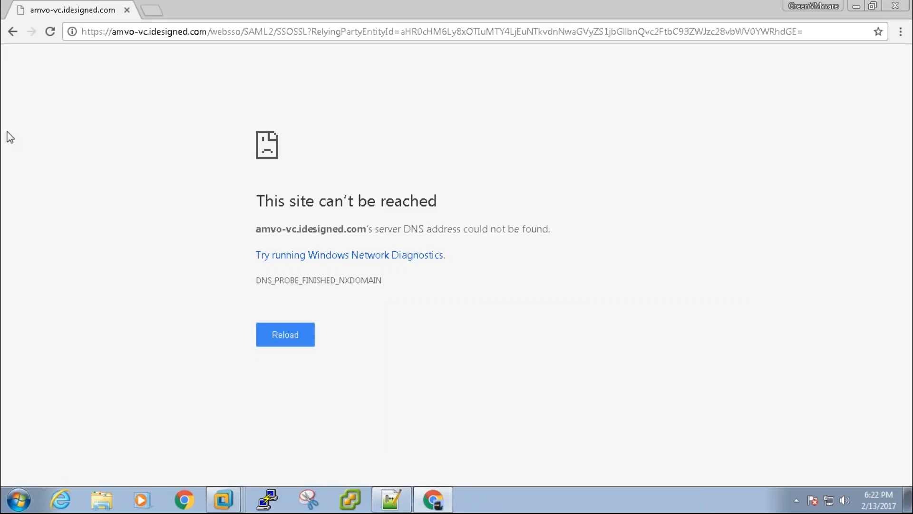
- Open a new tab and drag it out of the tab strip into its own full-screen Chrome window
left_click(153, 10)
left_click_drag(153, 10, 1, 192)
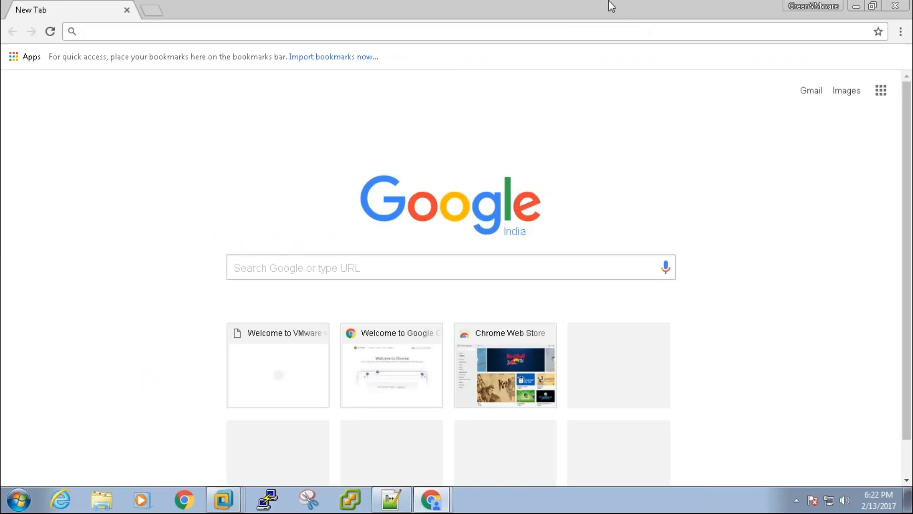
mouse_move(608, 3)
- Launch the Run dialog by searching 'run' from the Start menu
left_click(19, 499)
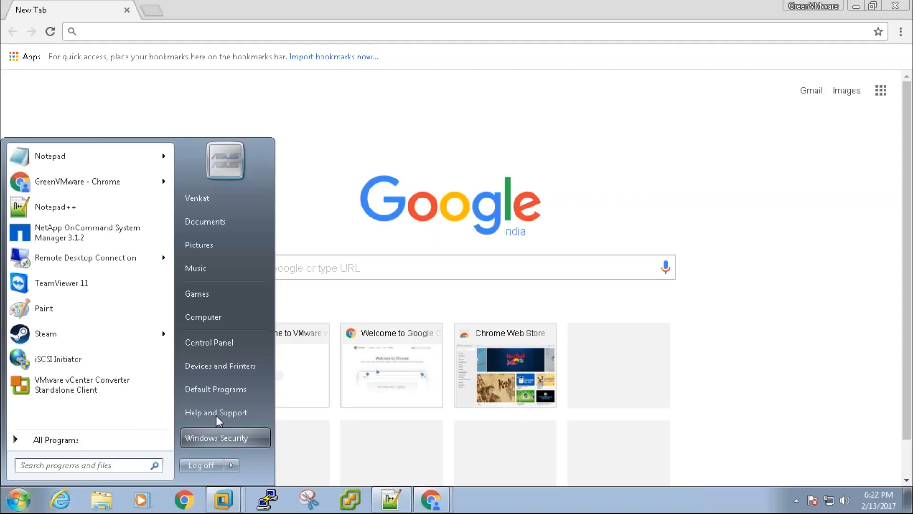
type("run")
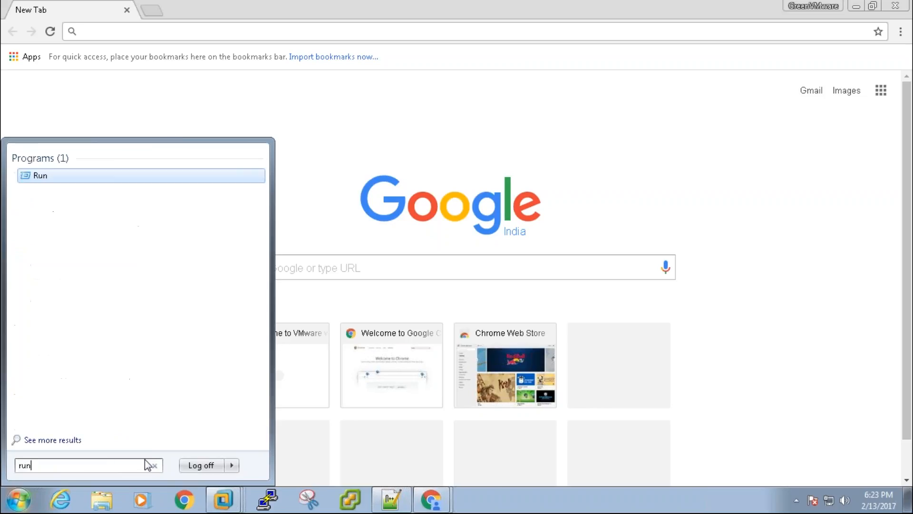
key("Return")
- Enter c:\Windows in the Run dialog to open the Windows folder in Explorer
type("c:")
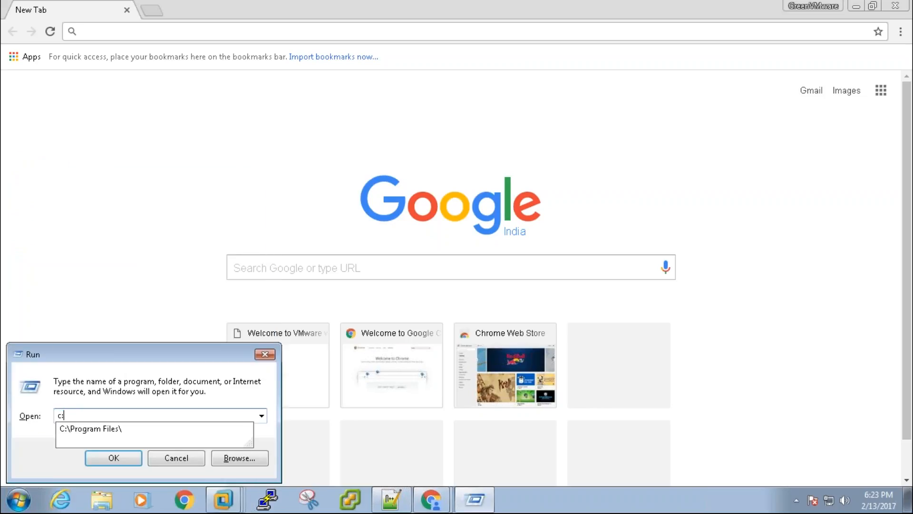
type("\\")
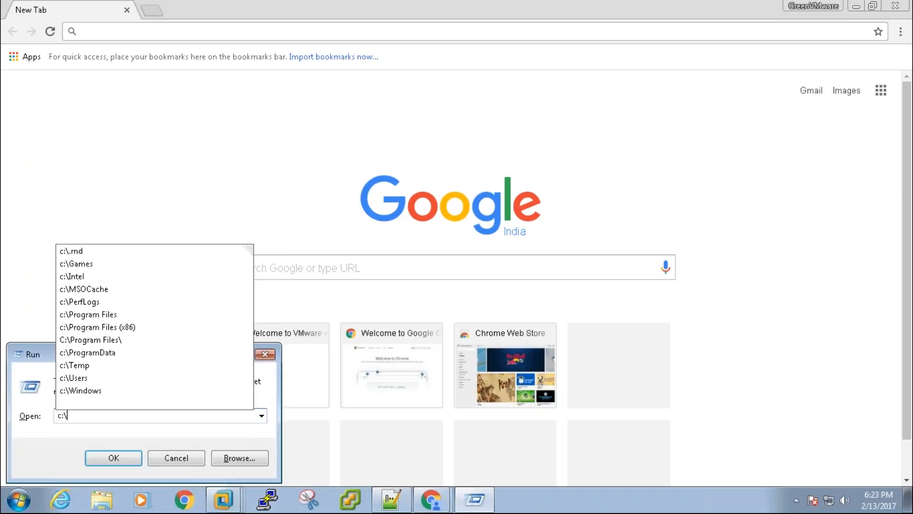
type("windo")
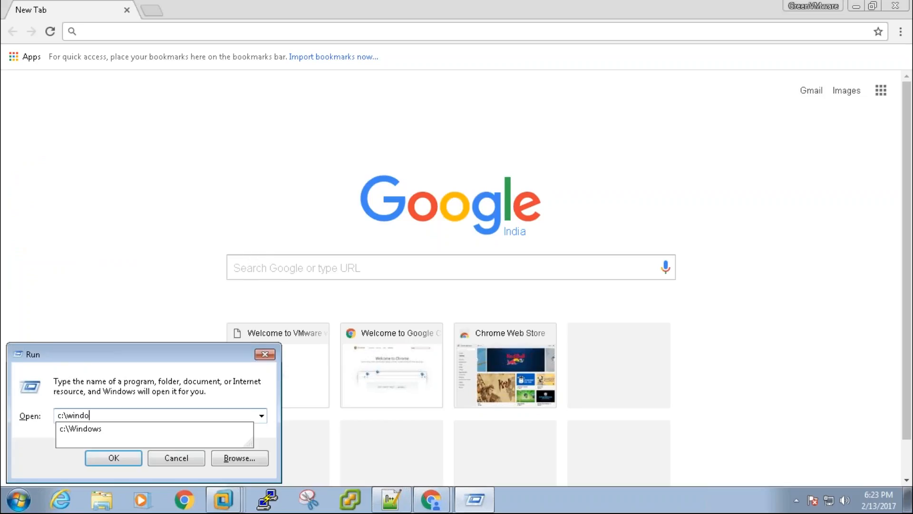
key("Down")
type("\\")
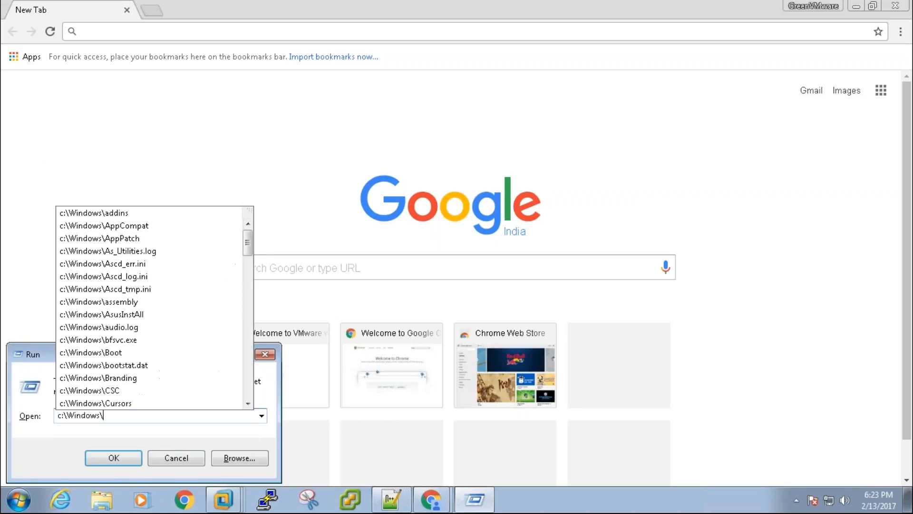
type("sys")
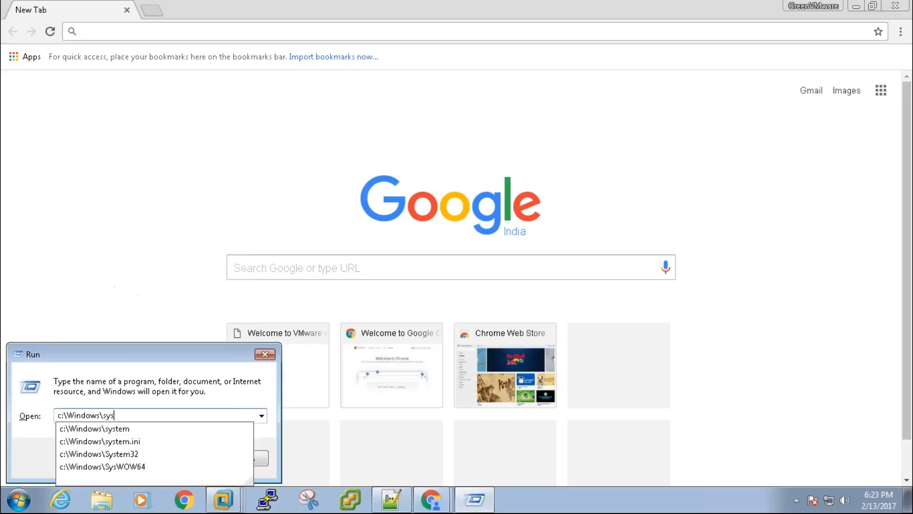
key("Down")
key("Down")
key("Down")
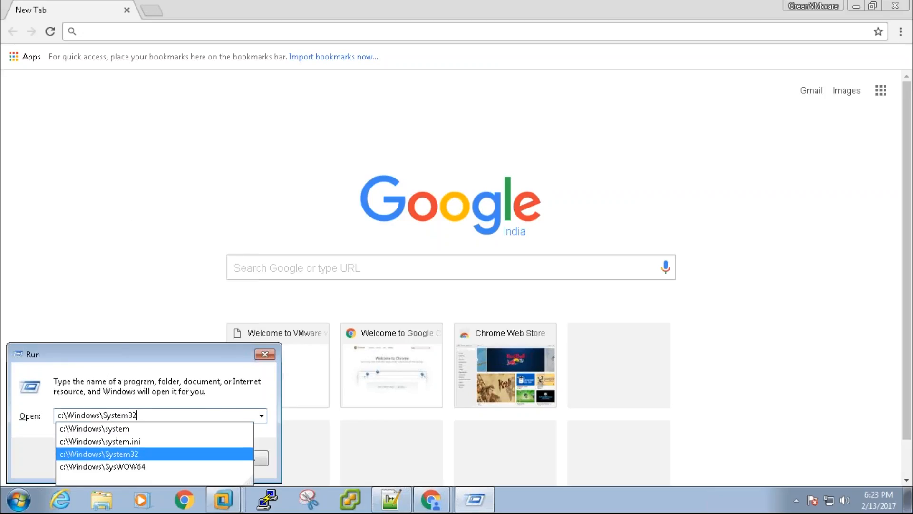
type("\\")
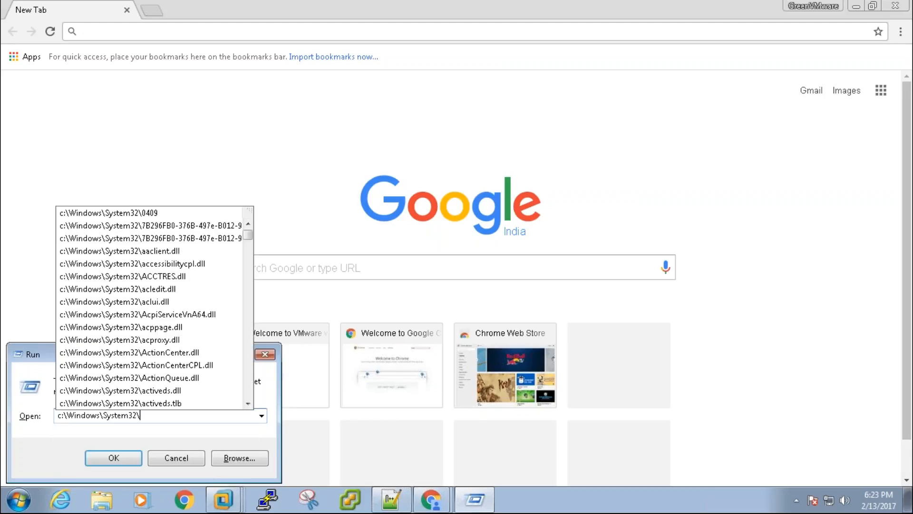
type("driv")
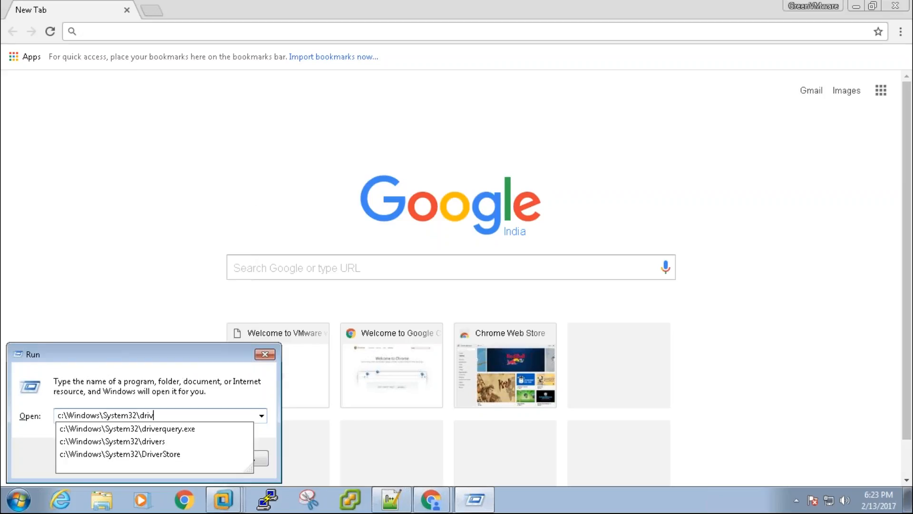
key("Down")
key("Down")
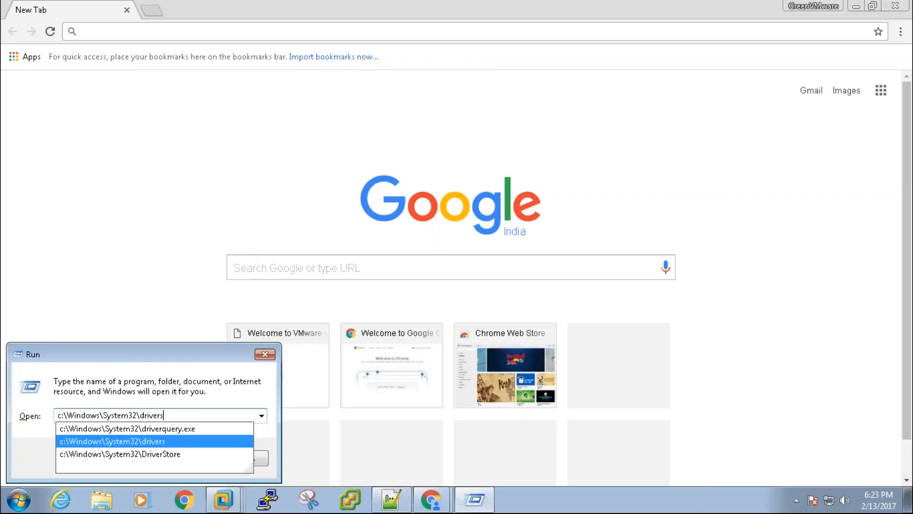
type("\\etc")
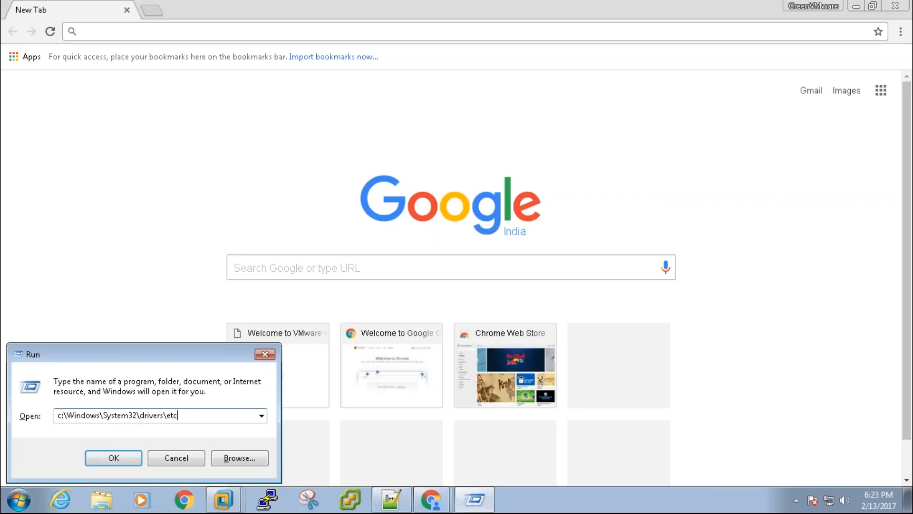
key("ctrl+a")
type("h")
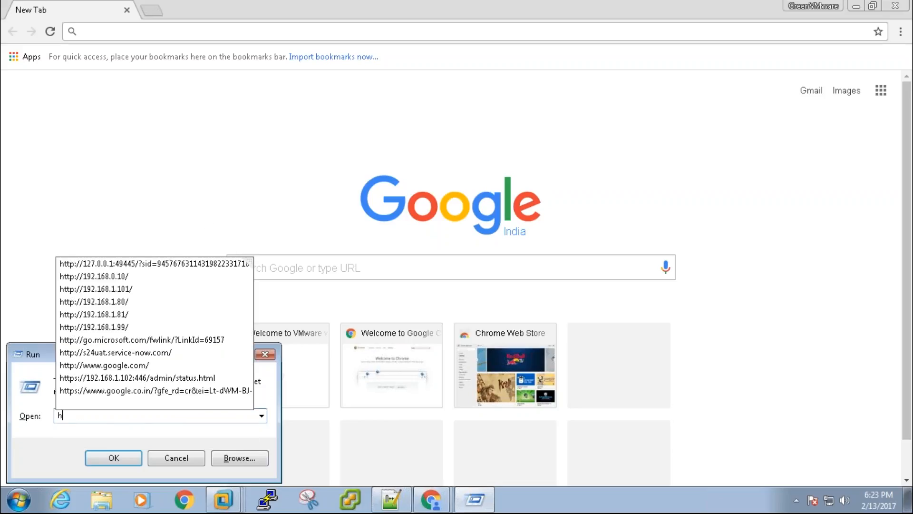
key("BackSpace")
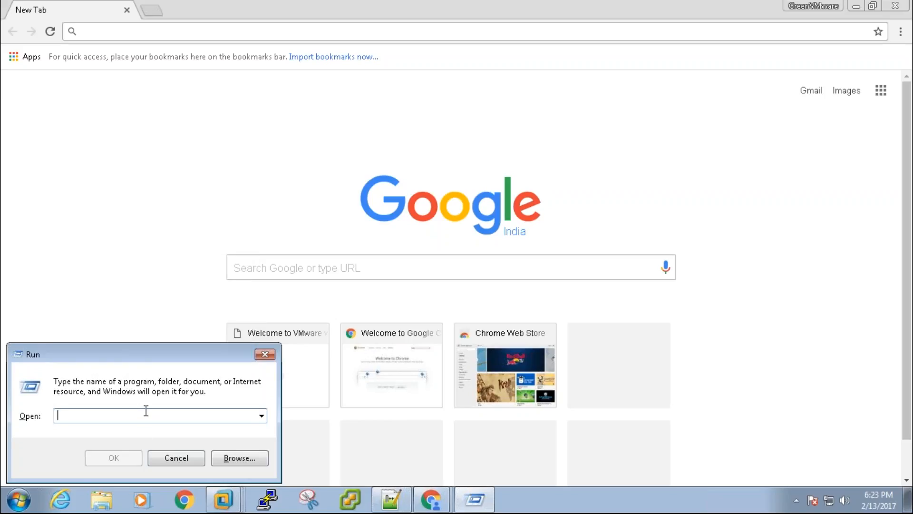
type("c:\\")
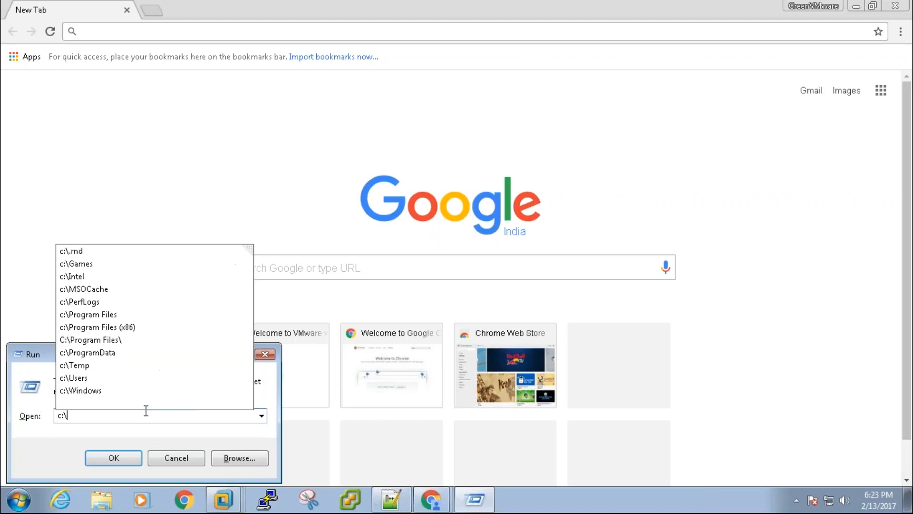
type("win")
key("Down")
key("Return")
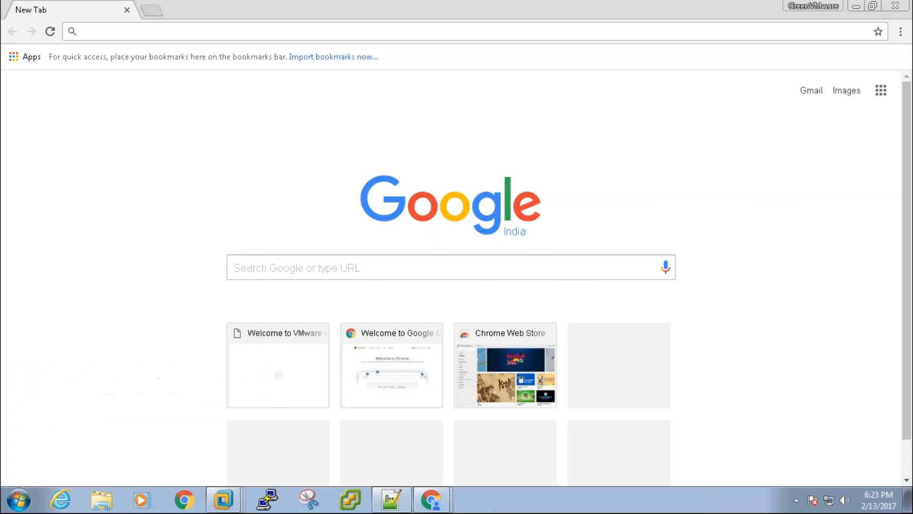
- Browse from Windows into System32, then drivers, then the etc folder
key("s")
key("y")
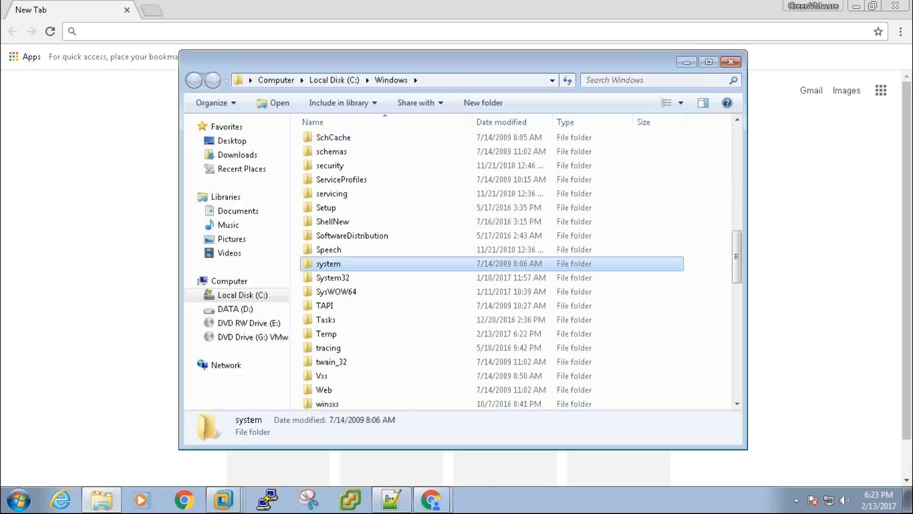
key("Down")
key("Return")
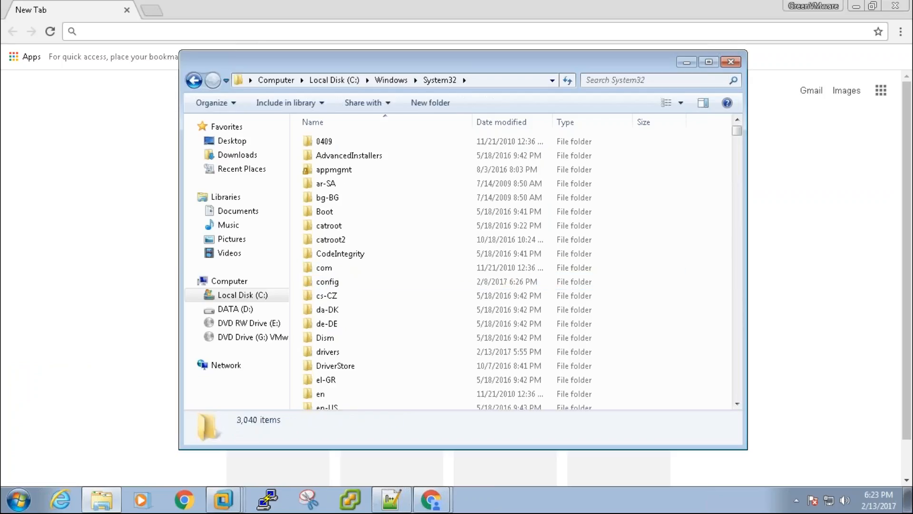
key("d")
key("r")
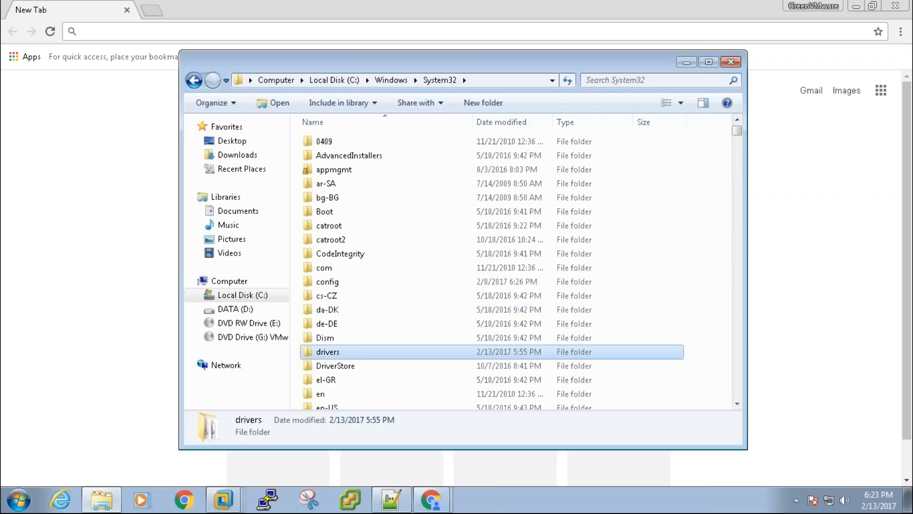
key("Return")
key("e")
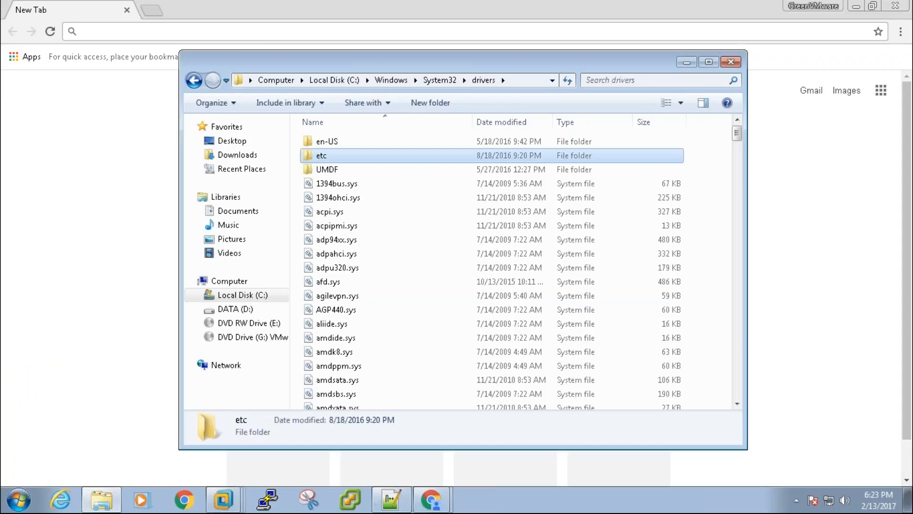
key("Return")
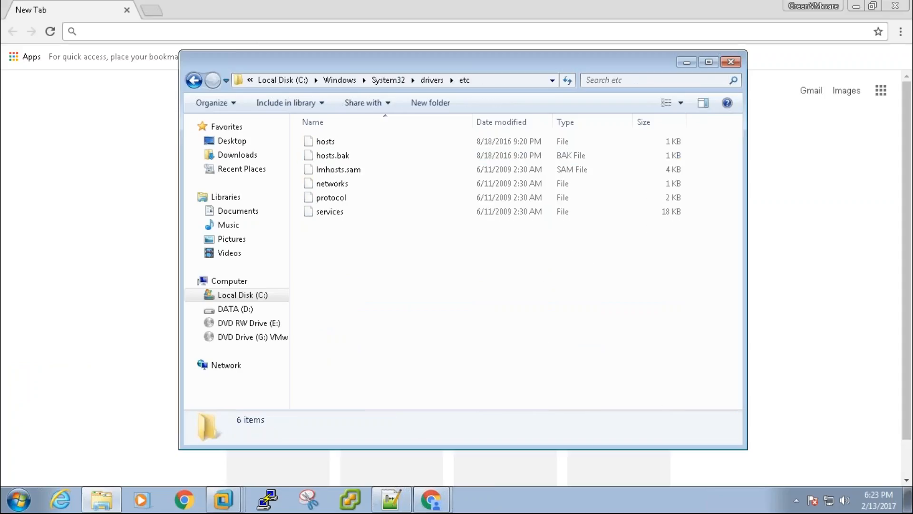
- Open the hosts file with Notepad through its right-click Open with chooser
double_click(337, 145)
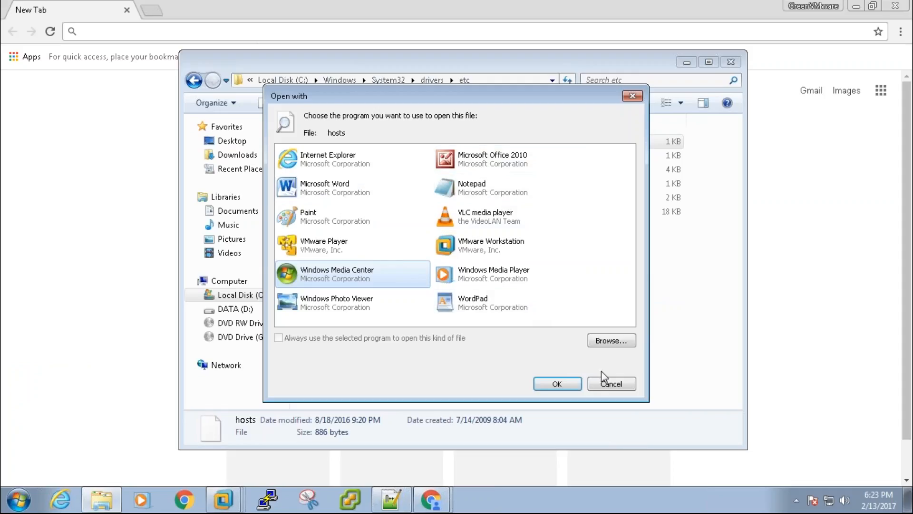
left_click(612, 384)
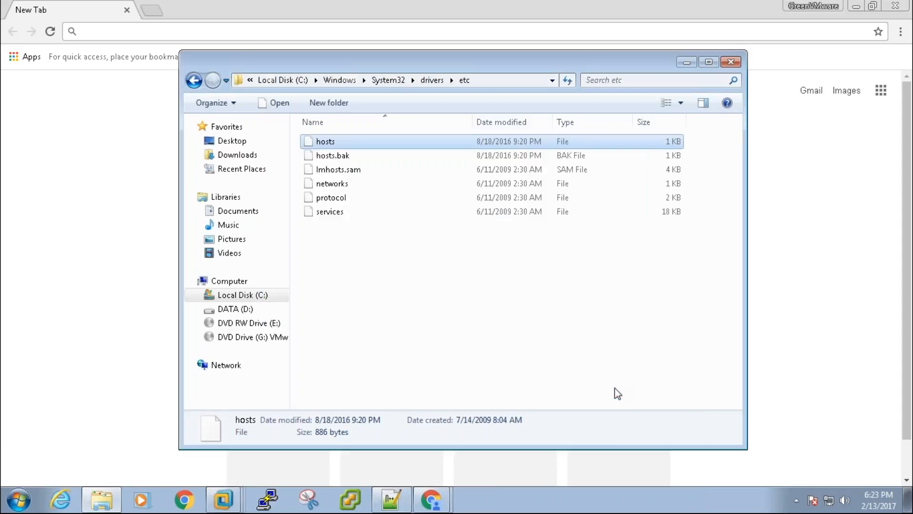
right_click(346, 145)
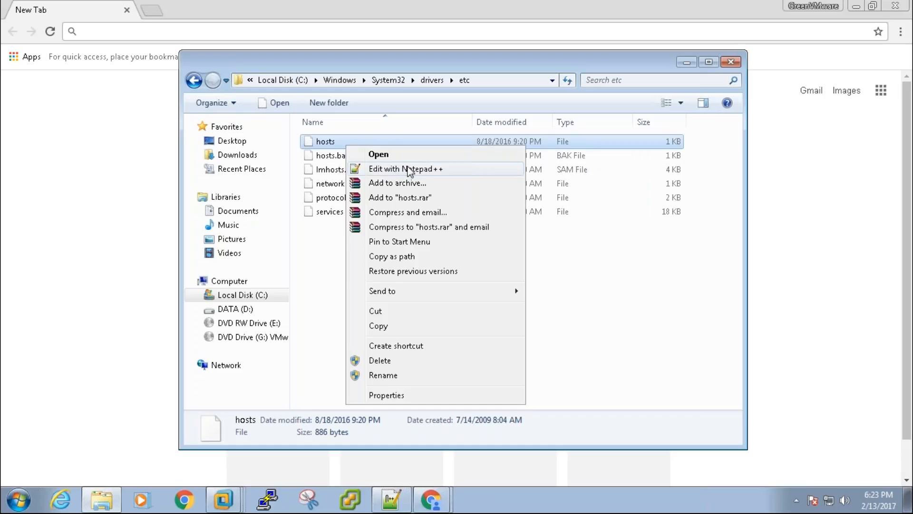
left_click(328, 255)
left_click(340, 143)
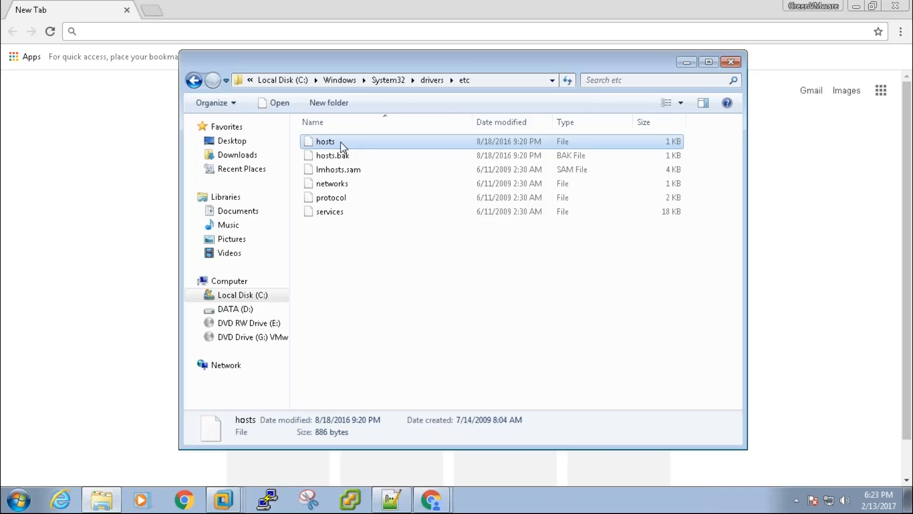
right_click(340, 142)
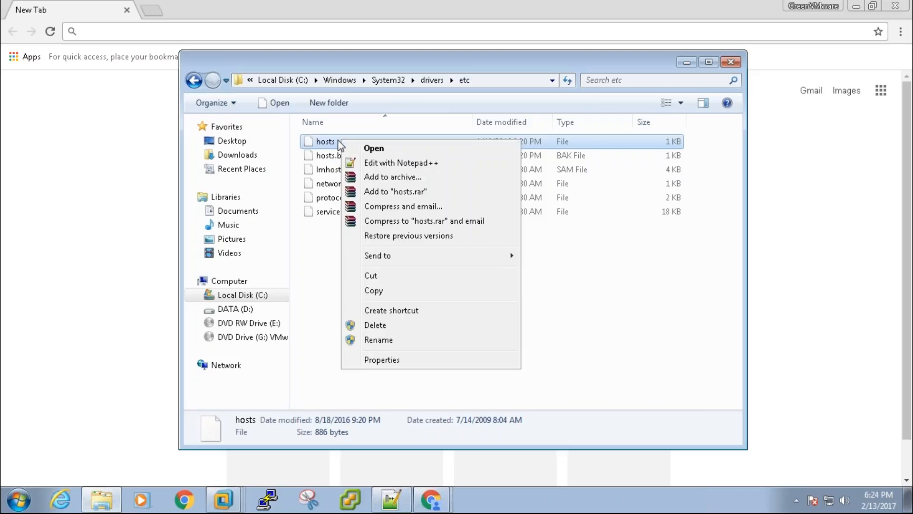
right_click(331, 142)
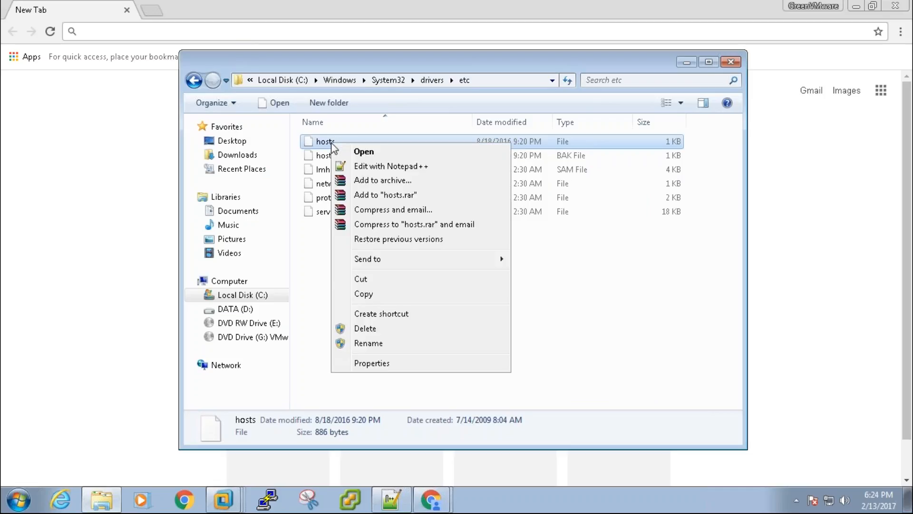
left_click(369, 151)
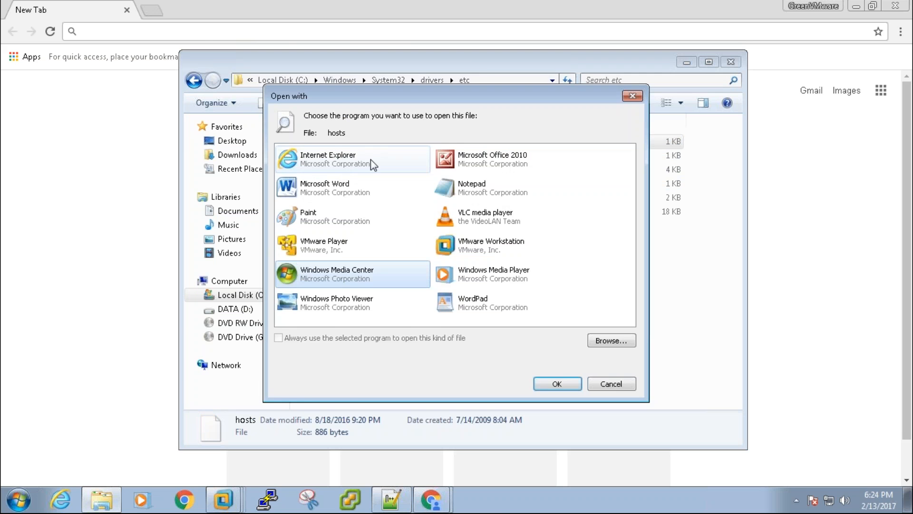
double_click(491, 182)
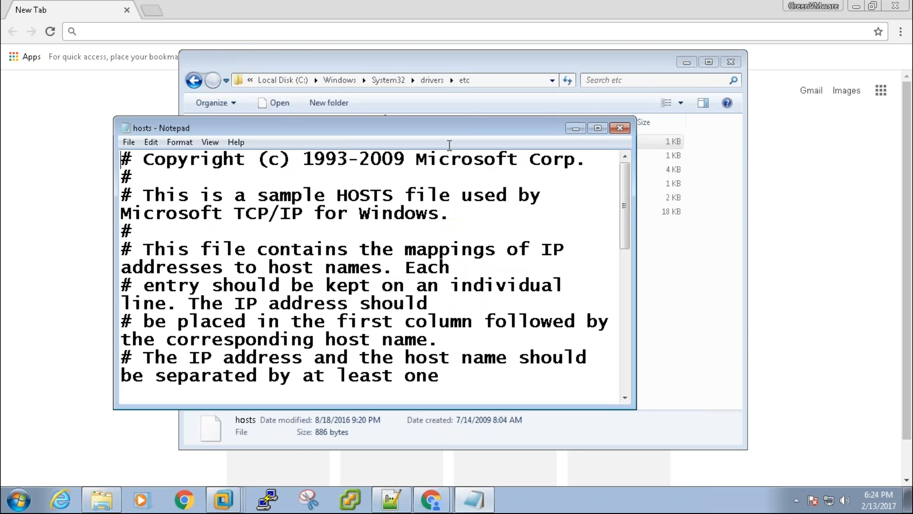
- Maximize Notepad, append '192.168.1.59 amvo-vc.idesigned.com' as the last line, and start saving
double_click(455, 126)
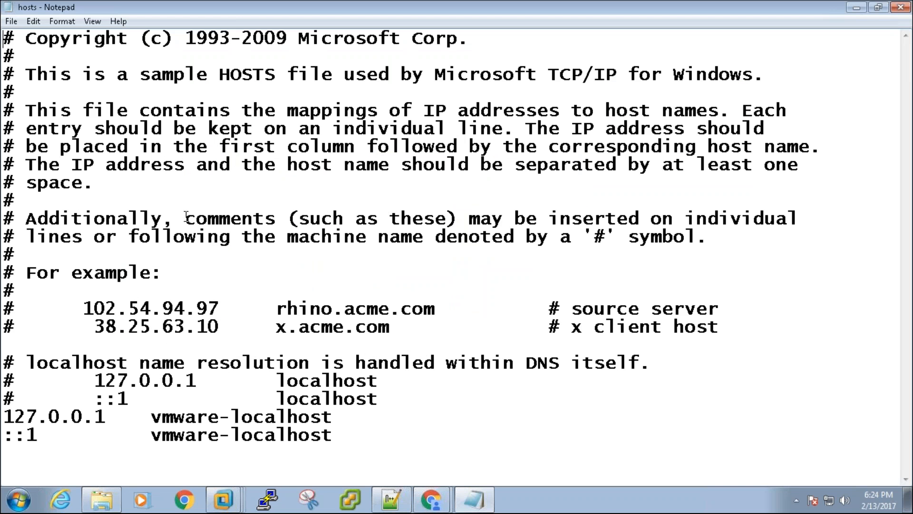
left_click(354, 431)
key("Return")
type("192.168.1.")
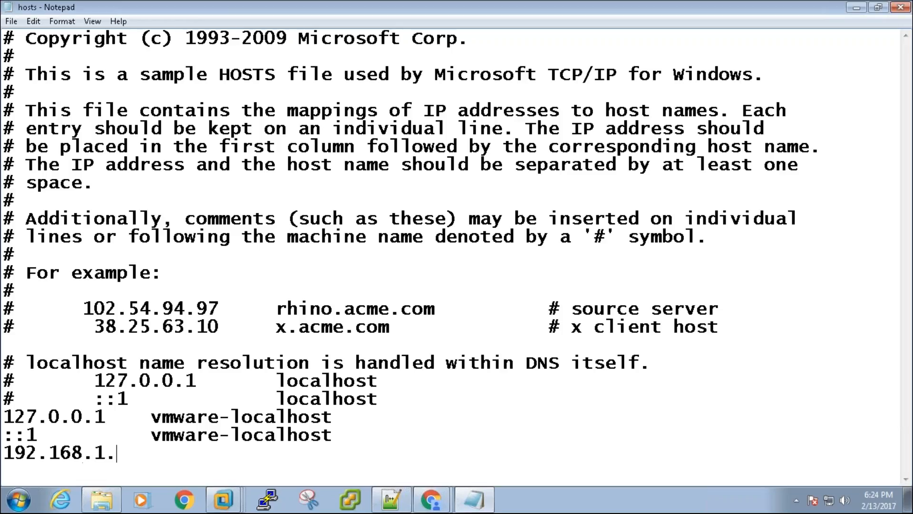
type("59 amvo")
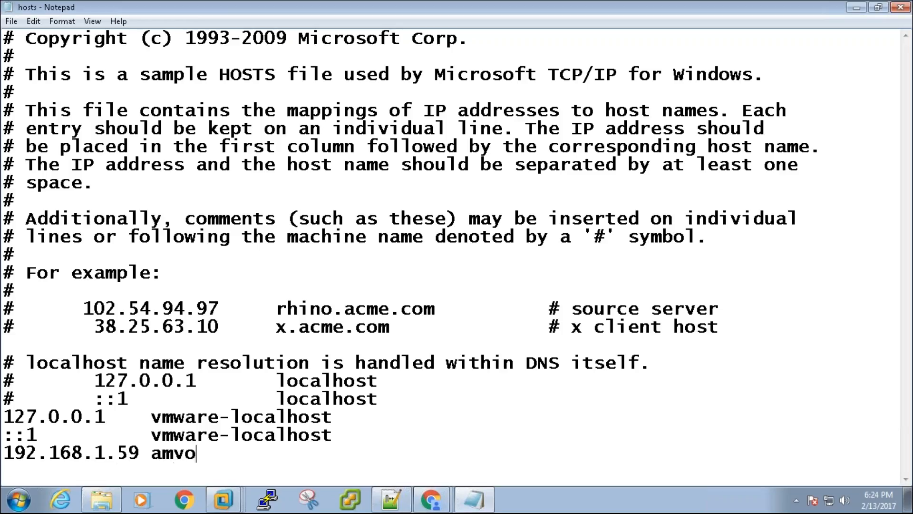
type("-vc.ides")
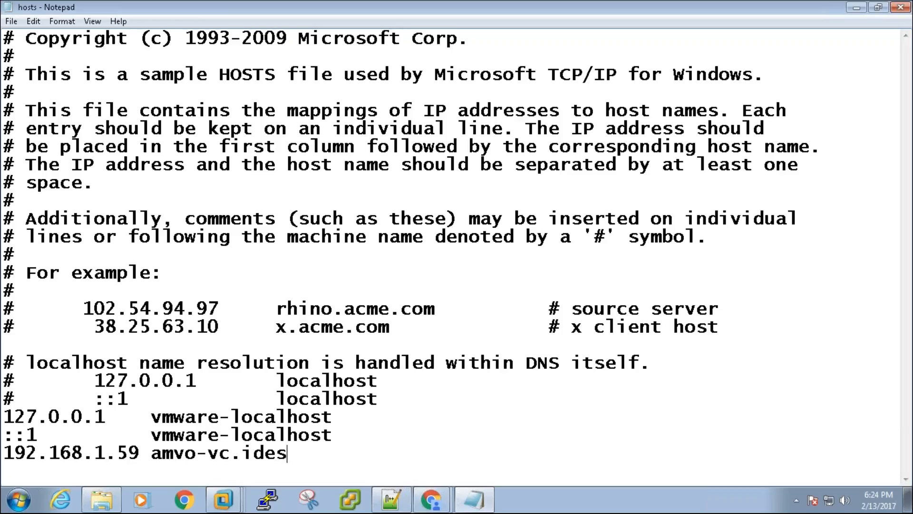
type("igned.com")
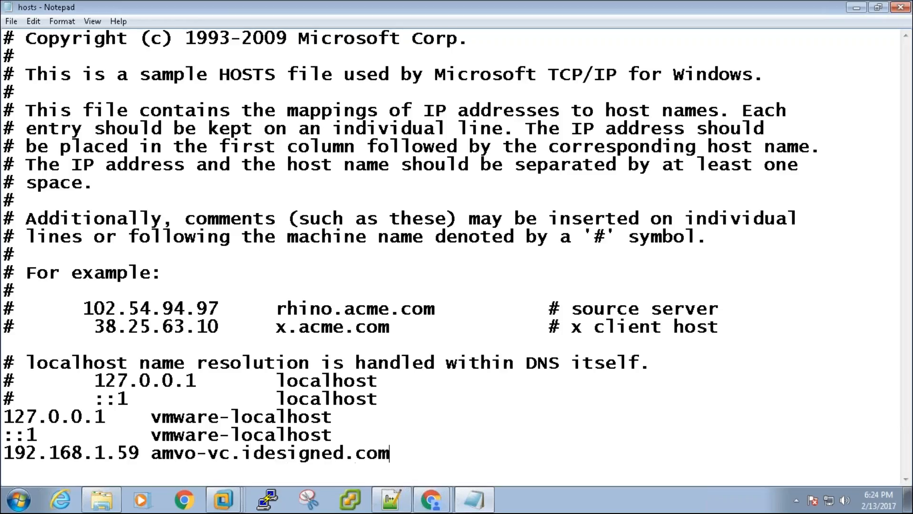
key("ctrl+s")
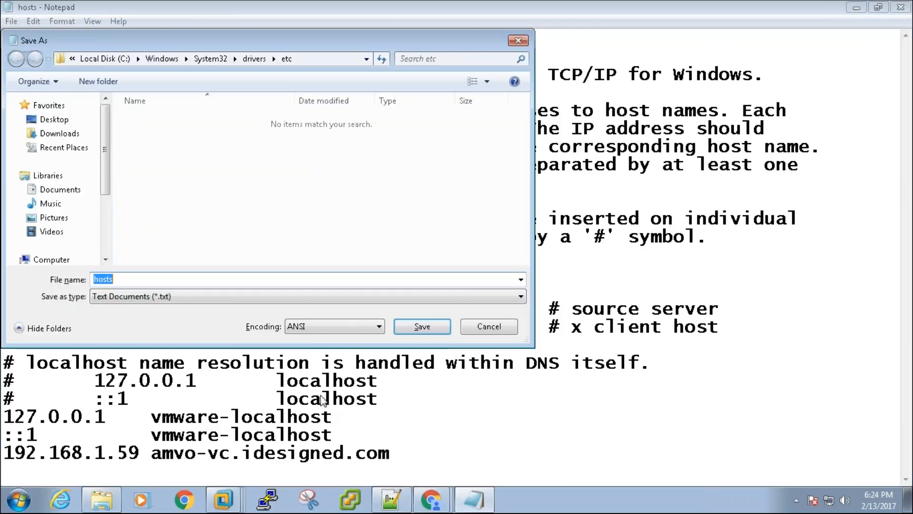
left_click(408, 326)
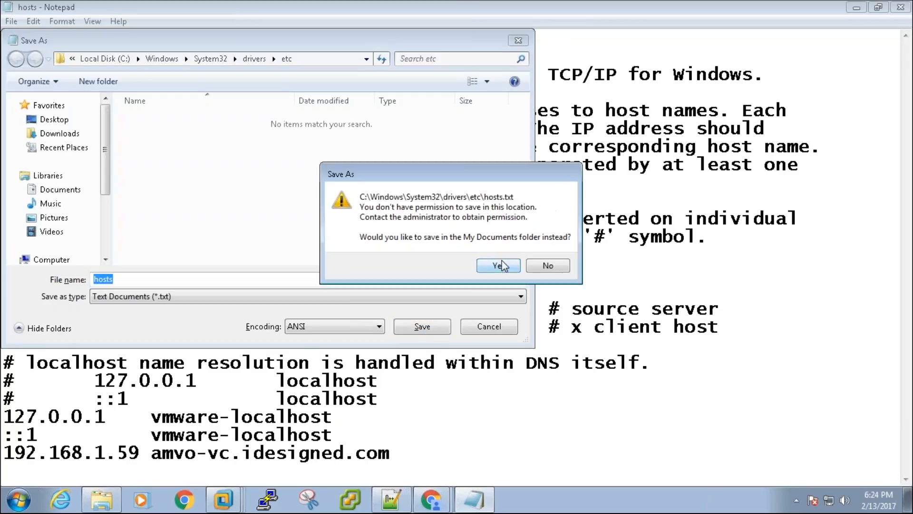
left_click(505, 266)
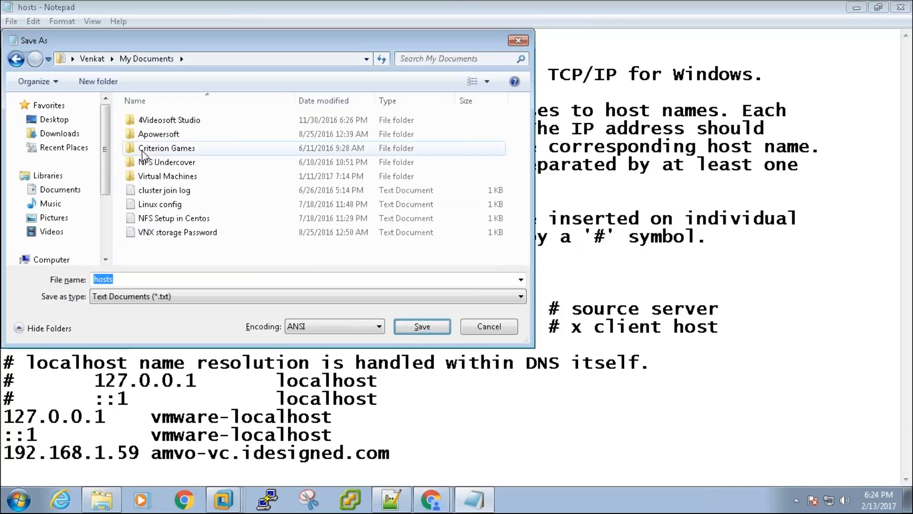
left_click(105, 235)
left_click(64, 169)
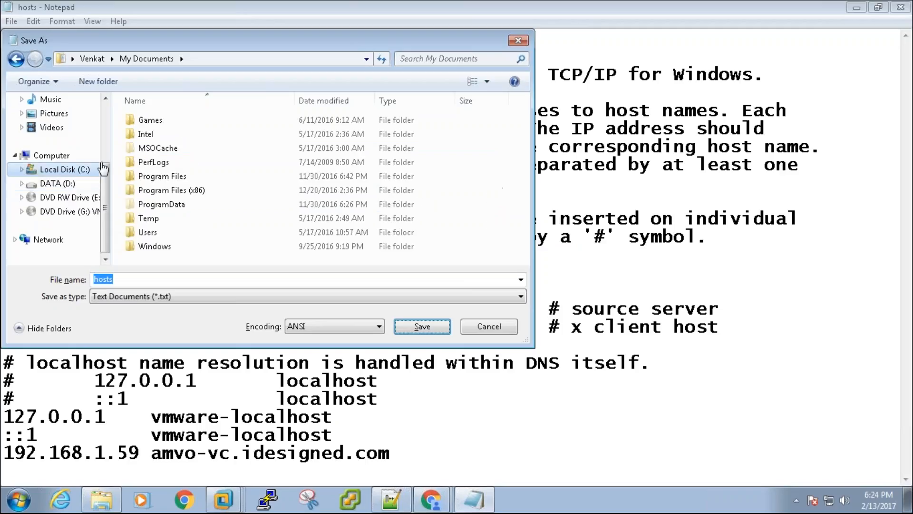
left_click(158, 148)
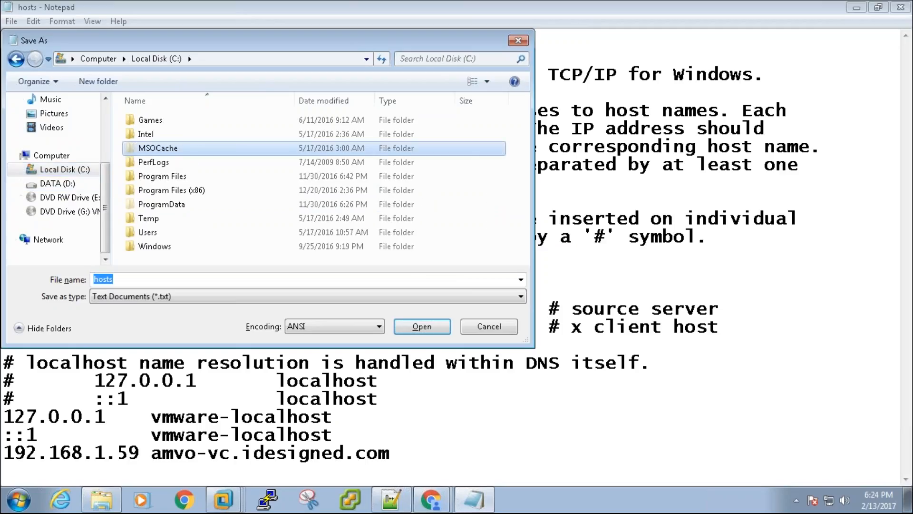
key("w")
key("Return")
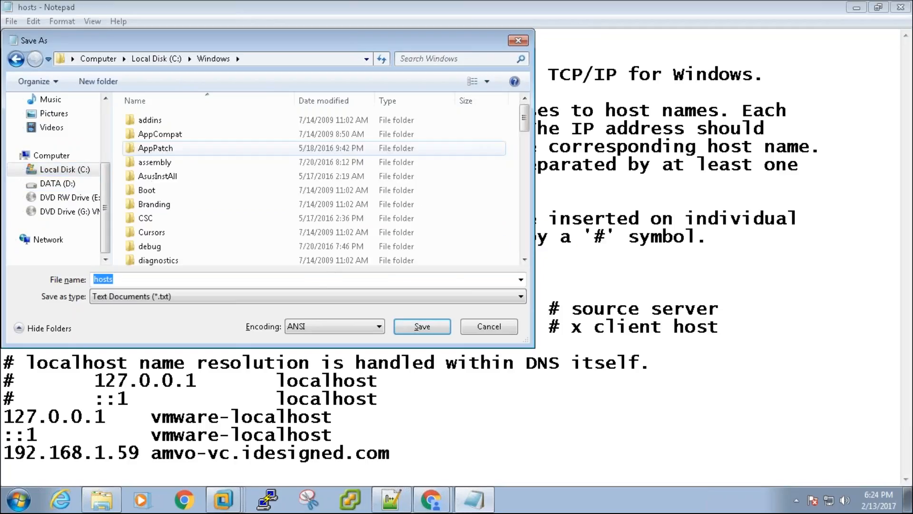
type("sys")
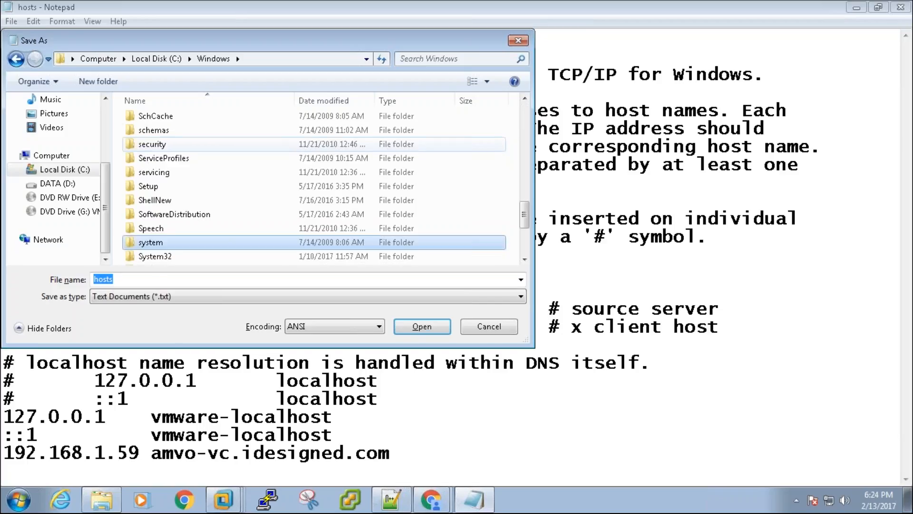
key("Down")
key("Return")
type("dr")
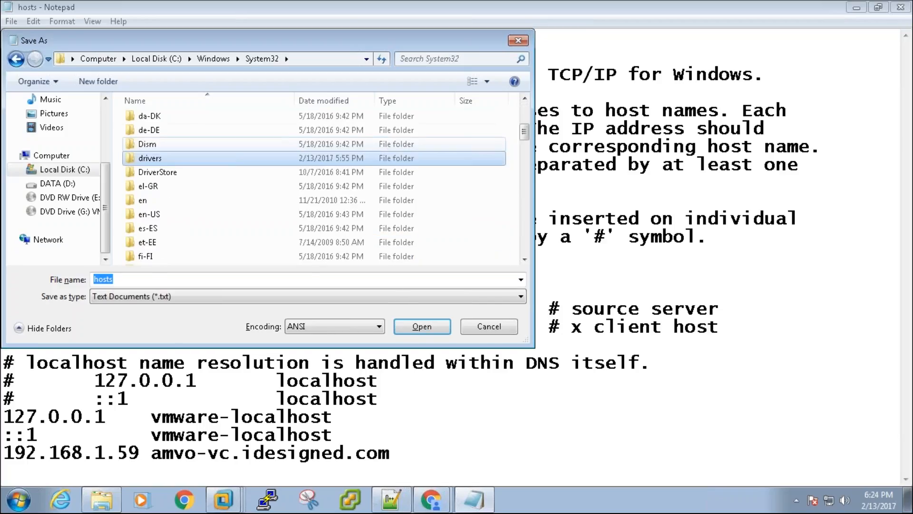
key("Return")
type("et")
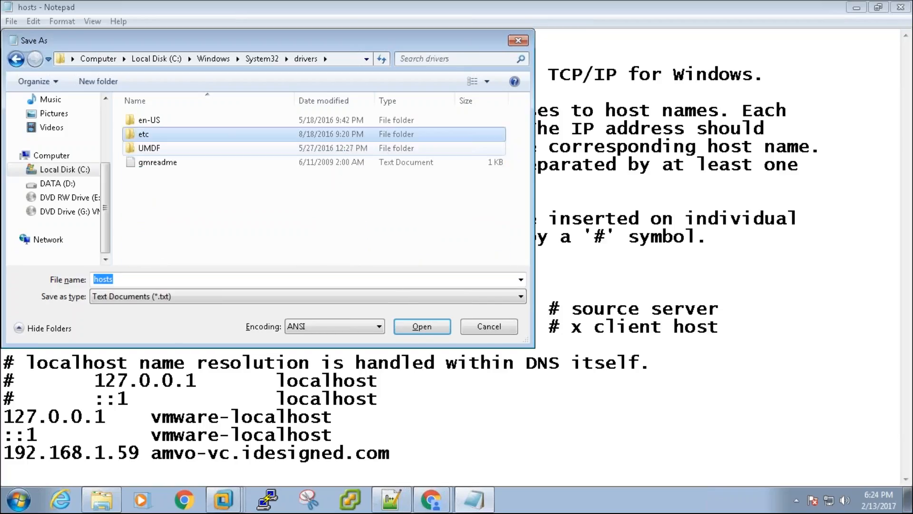
key("Return")
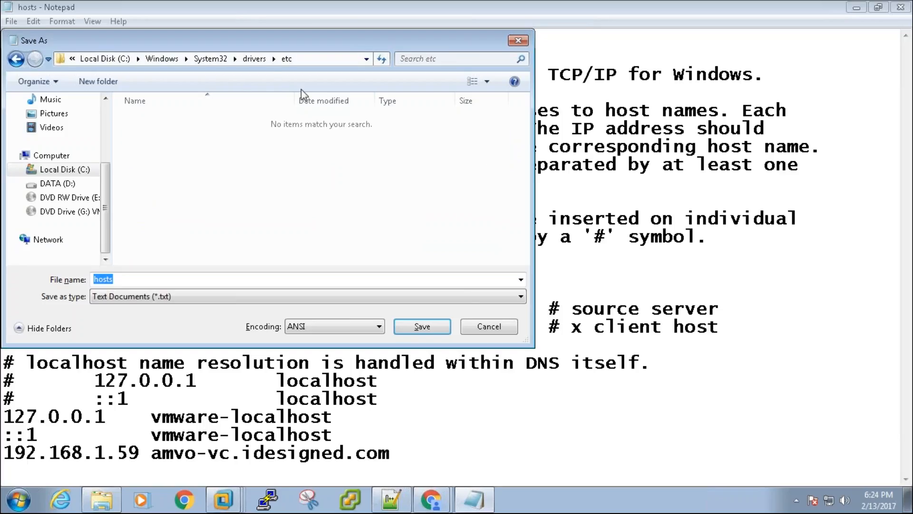
left_click(323, 57)
key("ctrl+c")
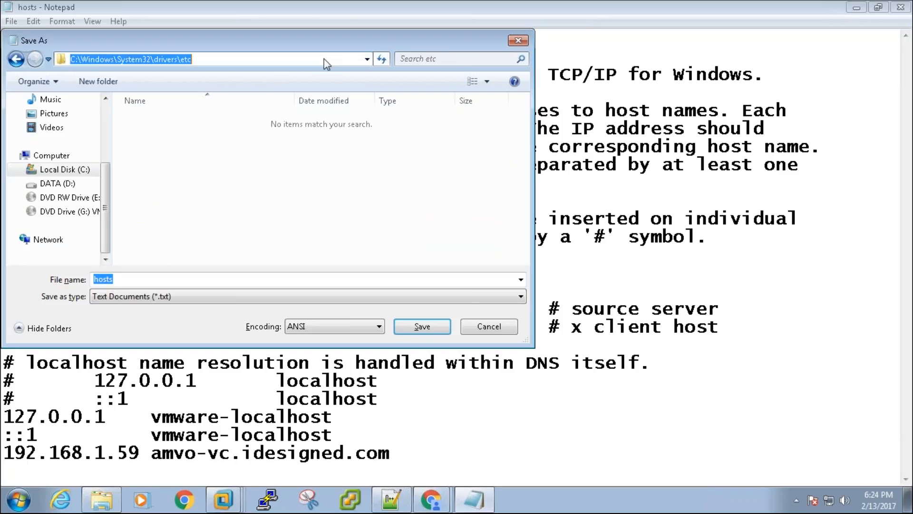
left_click(425, 329)
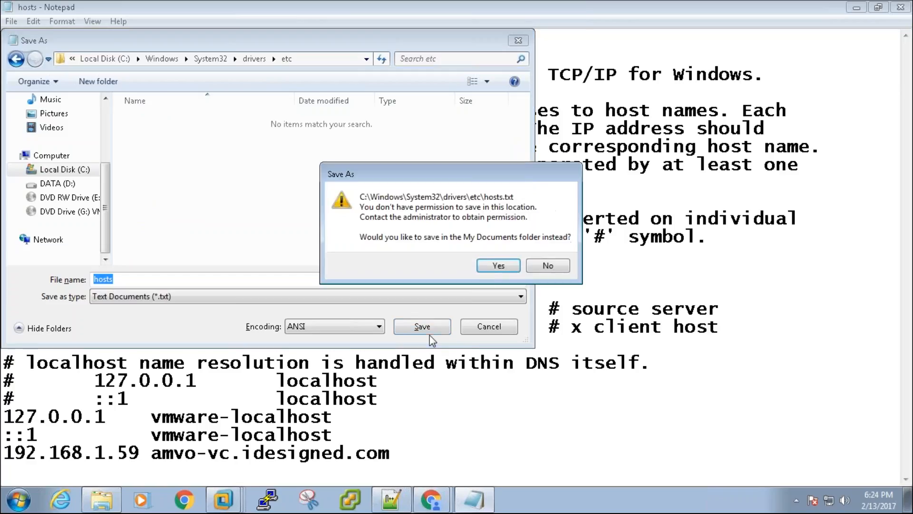
left_click(494, 269)
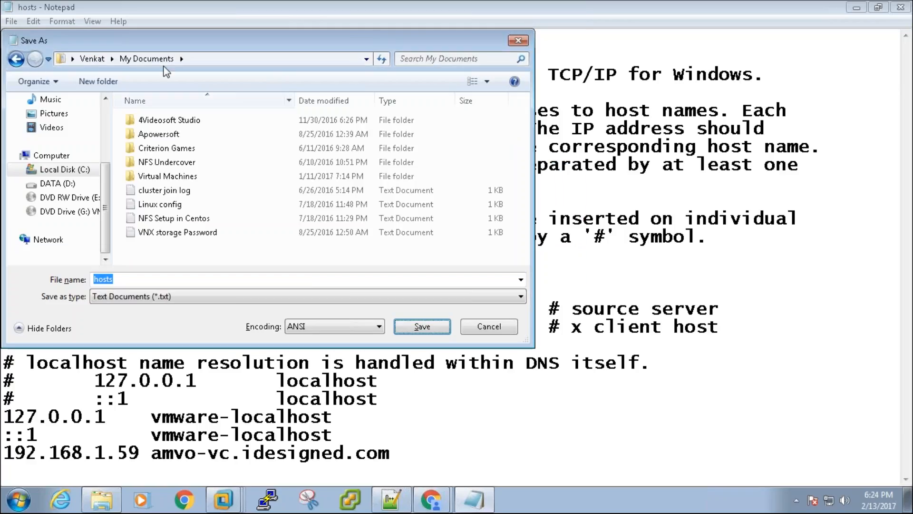
left_click(228, 57)
key("ctrl+v")
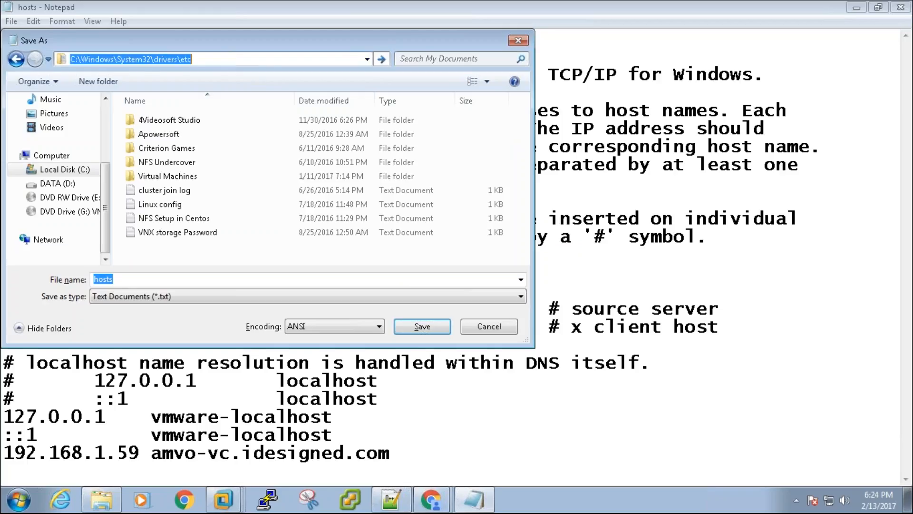
key("Return")
left_click(409, 327)
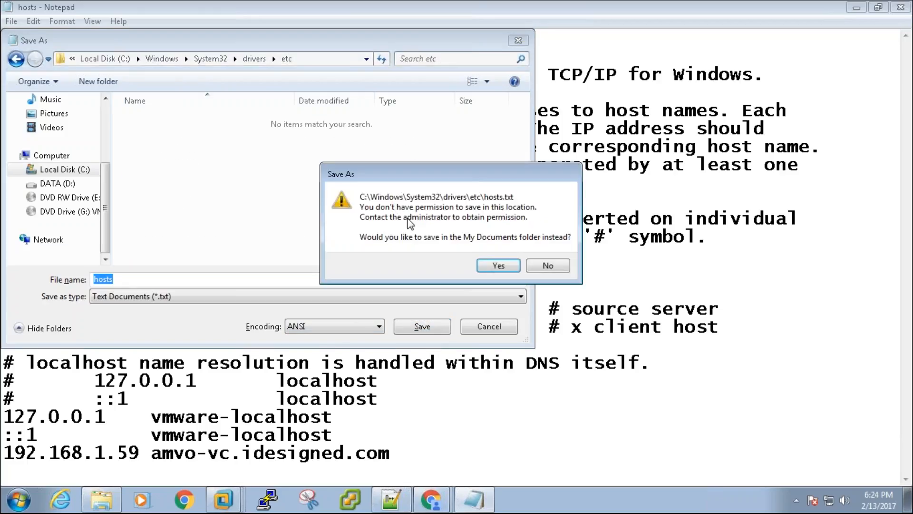
left_click(548, 266)
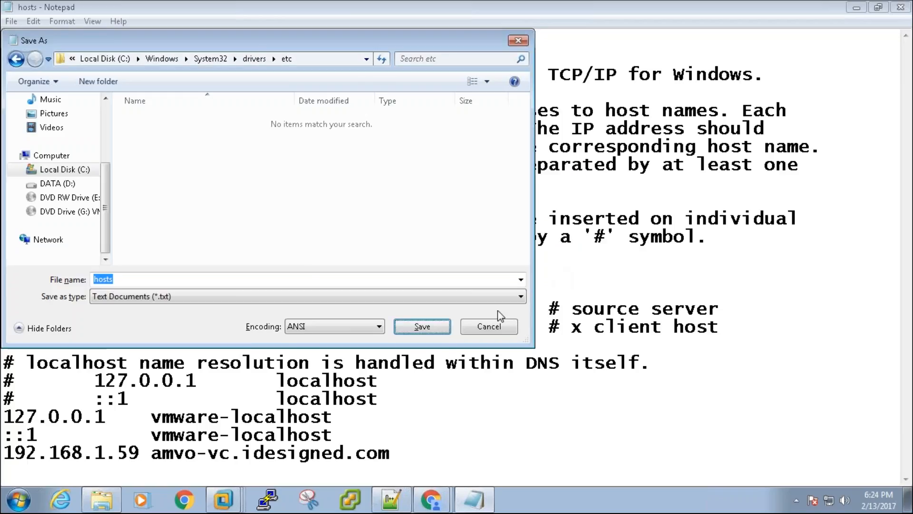
key("Escape")
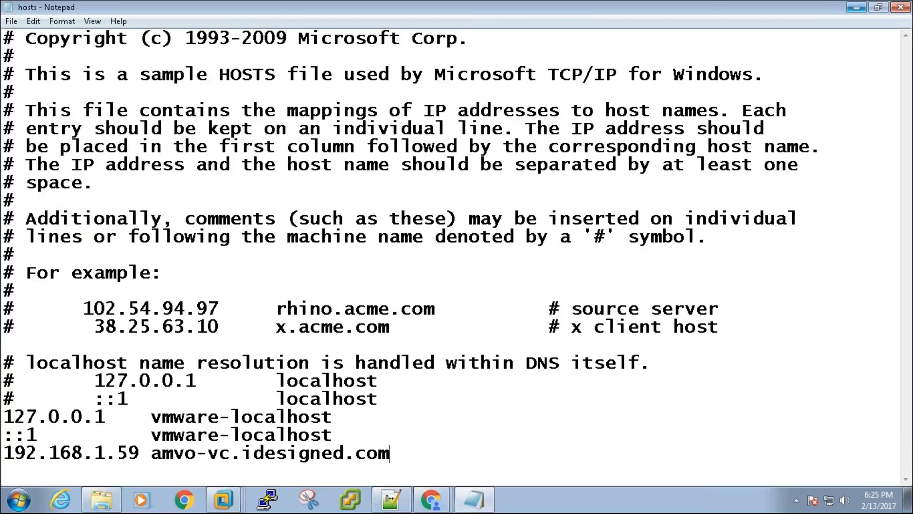
- Close Notepad without saving and copy the hosts file in the etc folder
left_click(899, 8)
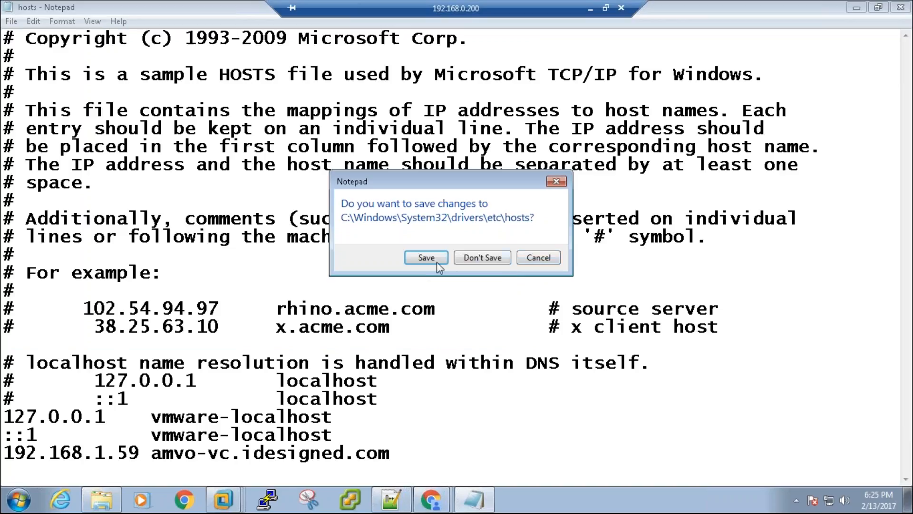
left_click(481, 258)
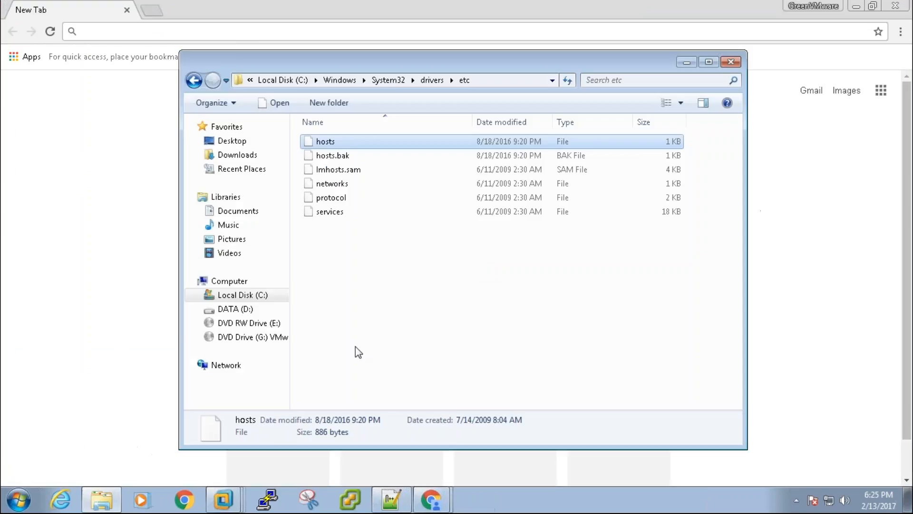
right_click(357, 143)
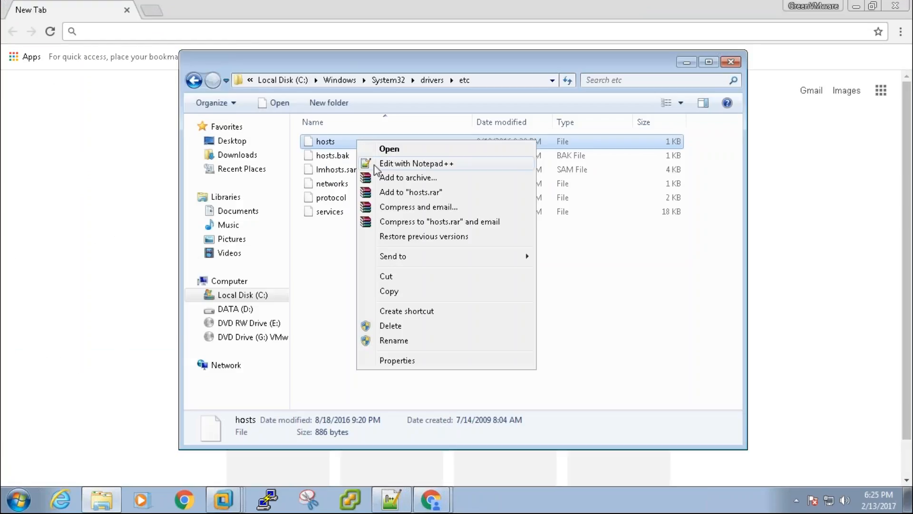
left_click(421, 294)
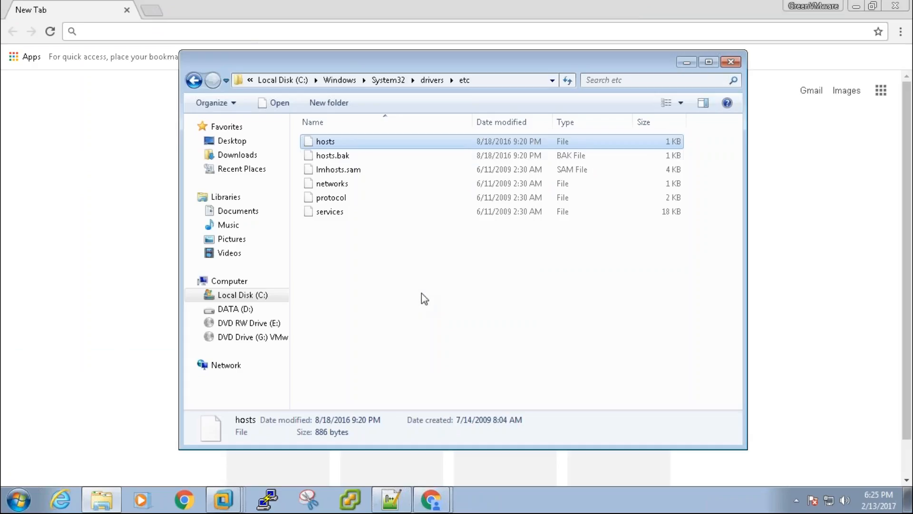
right_click(373, 141)
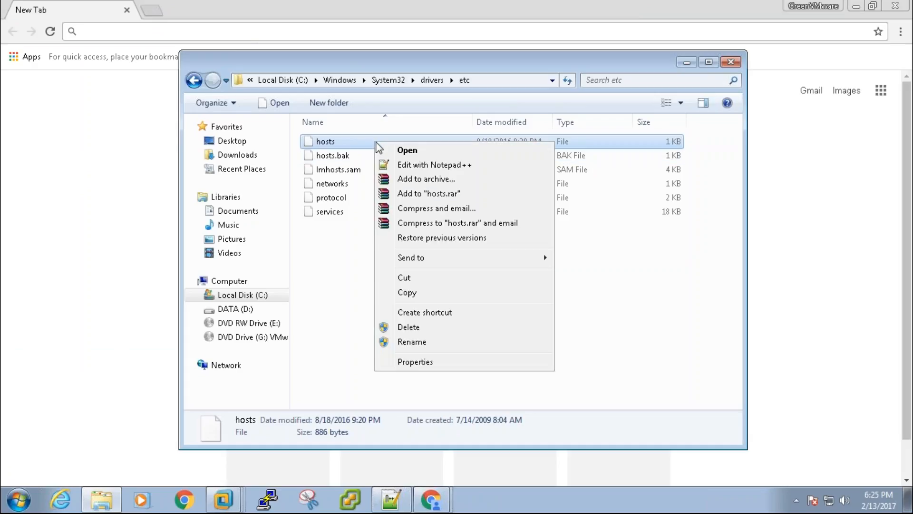
left_click(421, 293)
- Paste it into etc with administrator permission, creating 'hosts - Copy'
left_click(381, 283)
key("ctrl+v")
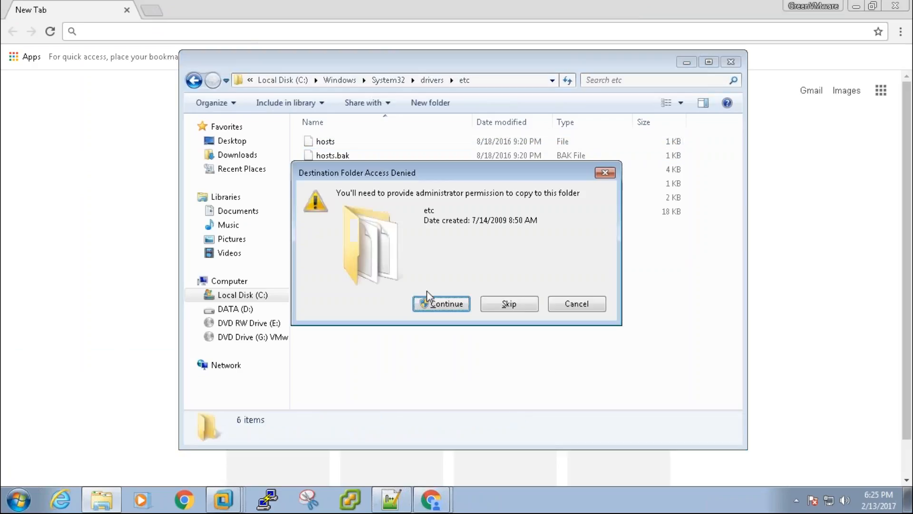
left_click(446, 304)
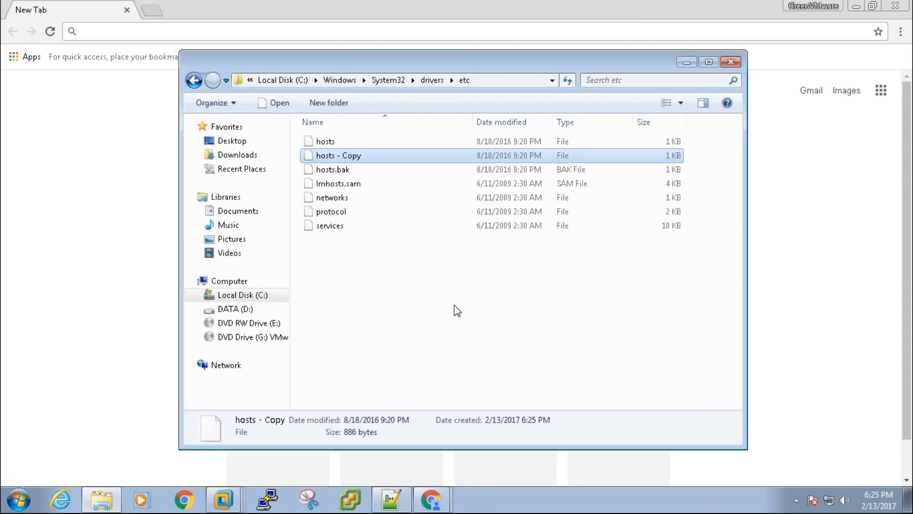
left_click(341, 141)
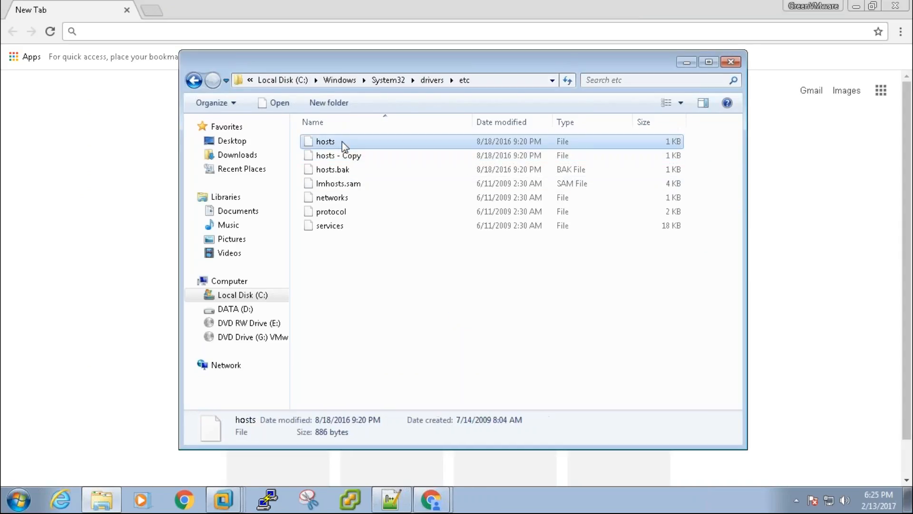
right_click(336, 141)
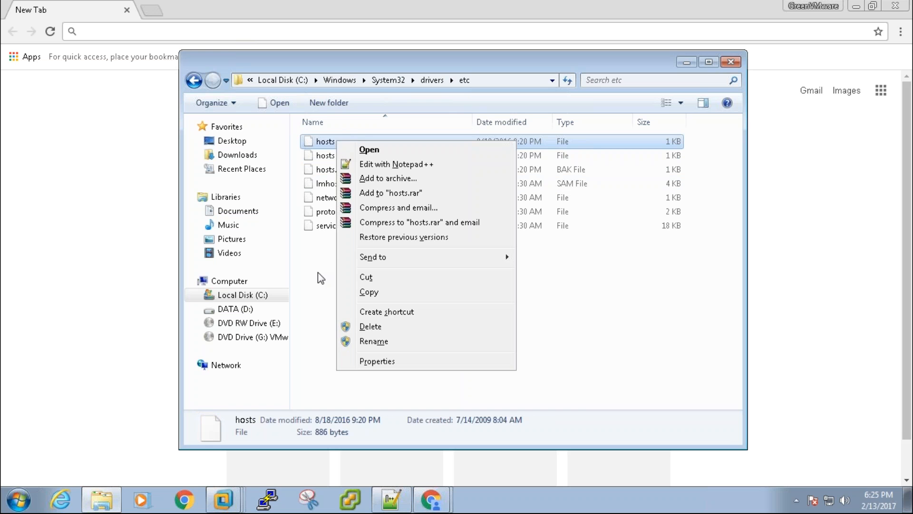
left_click(317, 273)
left_click(317, 273)
- Open 'hosts - Copy' in Notepad and maximize the window
double_click(334, 157)
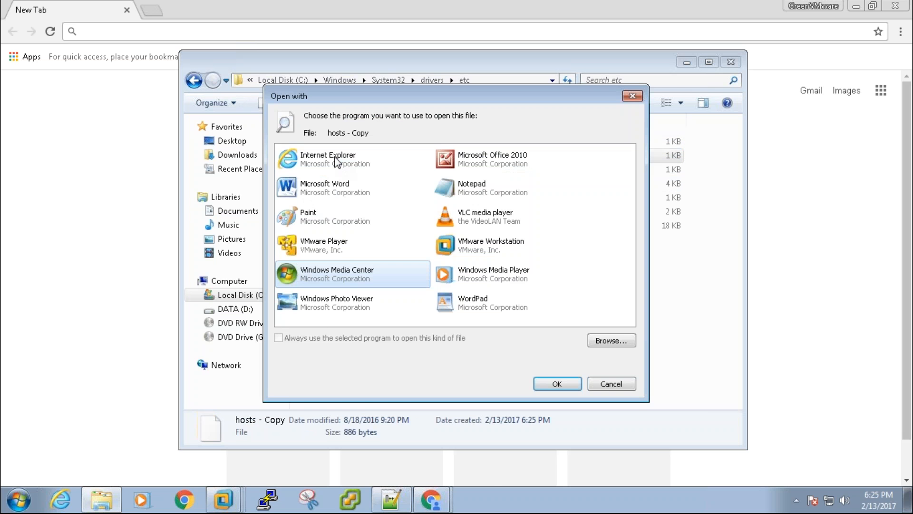
double_click(478, 190)
scroll(371, 266, "down", 4)
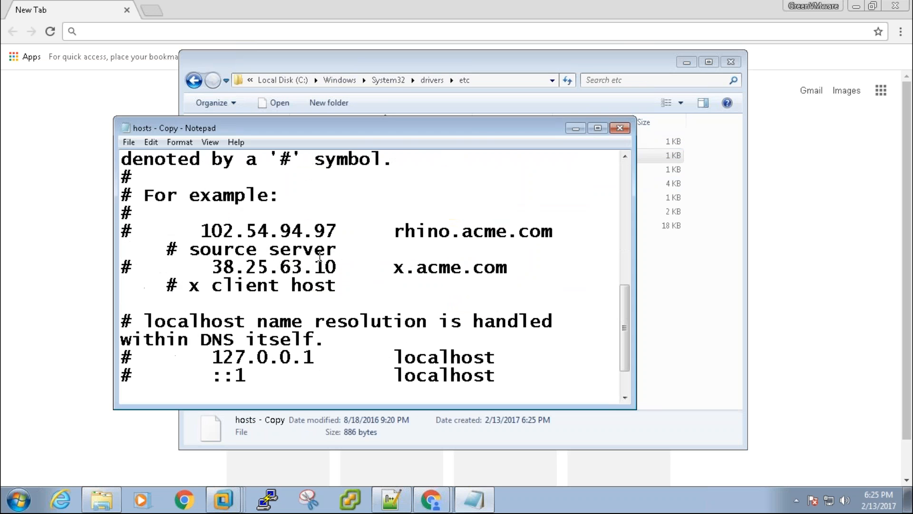
double_click(404, 121)
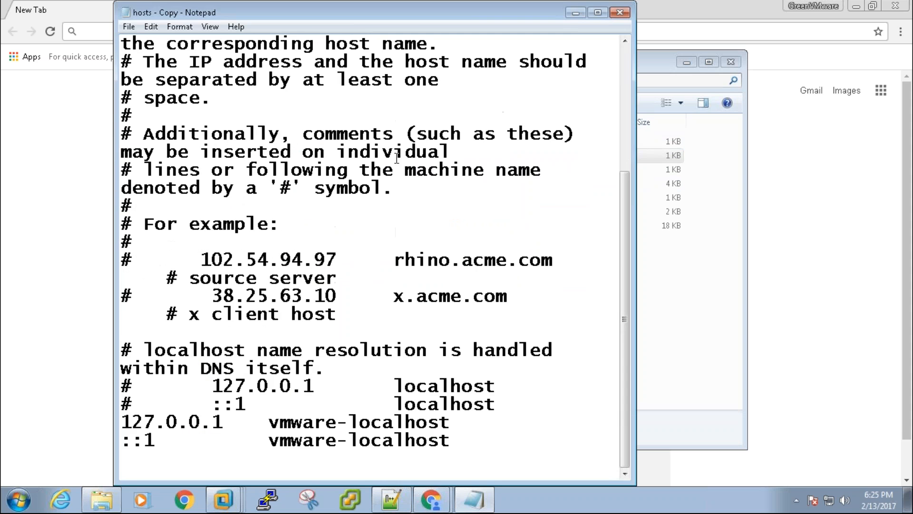
left_click(600, 12)
- Append '192.168.1.59 amvo-vc.idesigned.com' as the final line and start saving
left_click(356, 423)
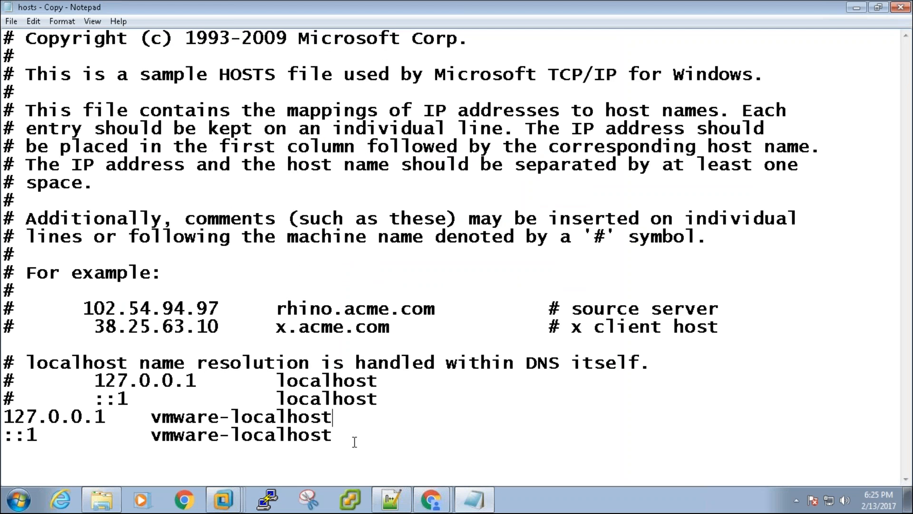
left_click(357, 434)
key("Return")
type("192.168.")
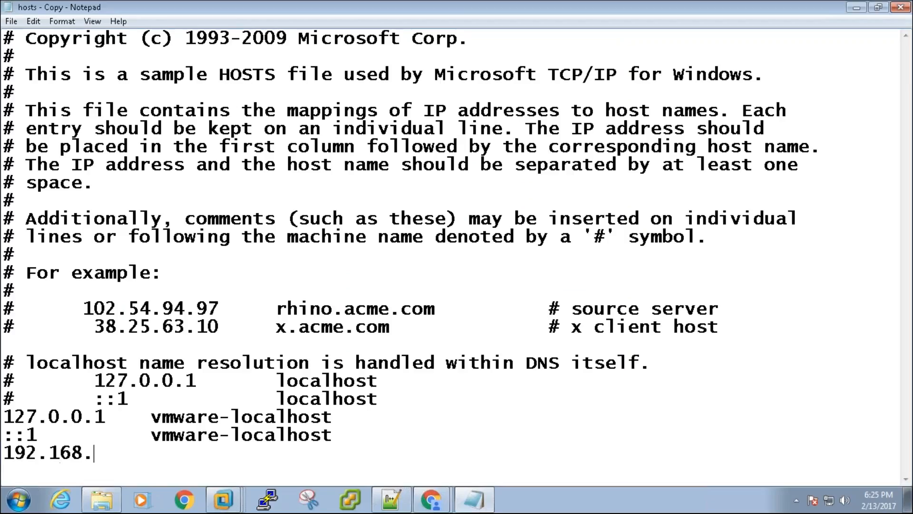
type("1.59 idesi")
key("BackSpace")
key("BackSpace")
key("BackSpace")
key("BackSpace")
key("BackSpace")
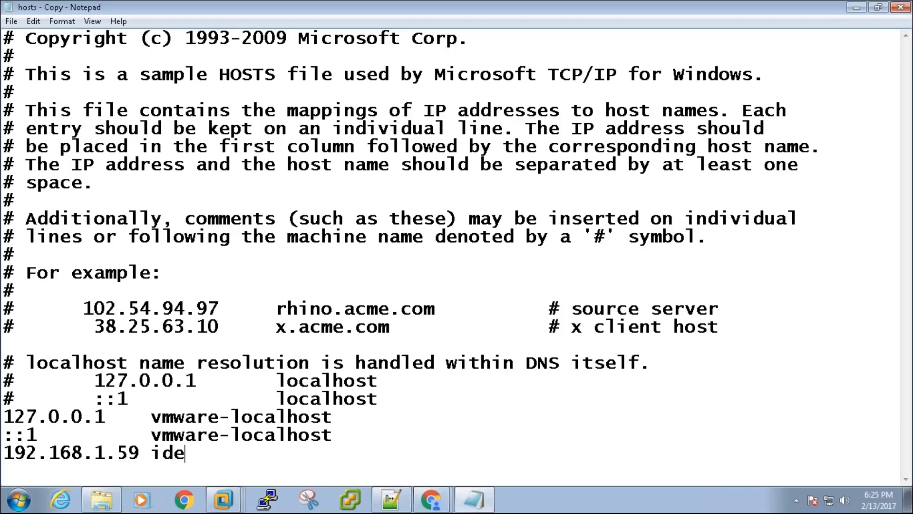
type("amvo-")
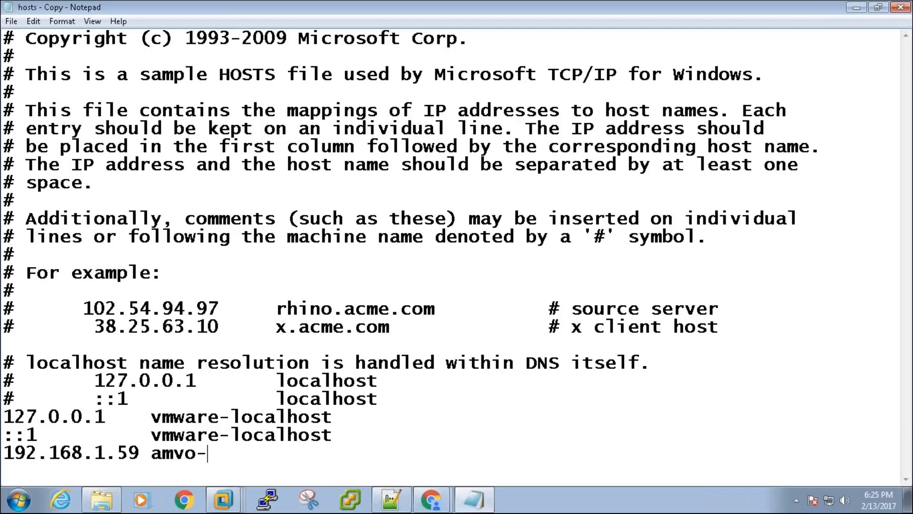
type("vc.idesigne")
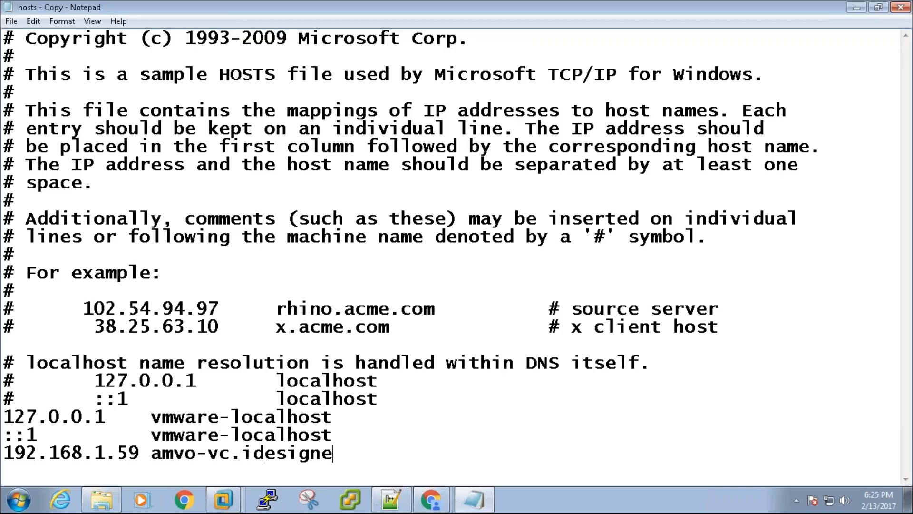
type("d.com")
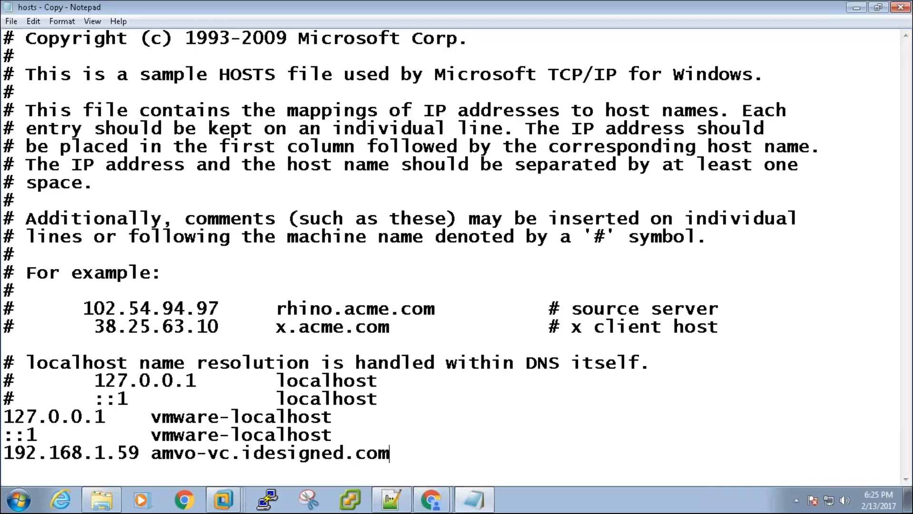
key("ctrl+s")
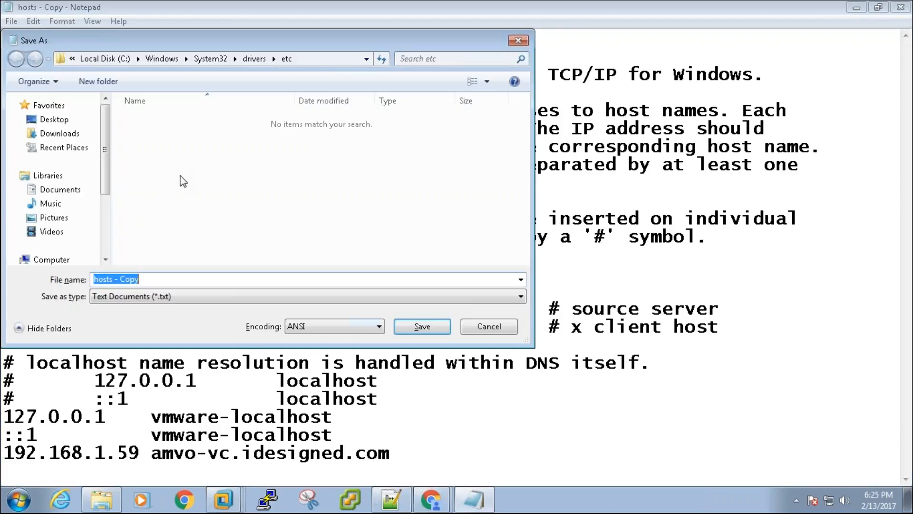
- Try saving the file as 'hosts' over the etc hosts file, which fails with Access is denied
left_click(419, 329)
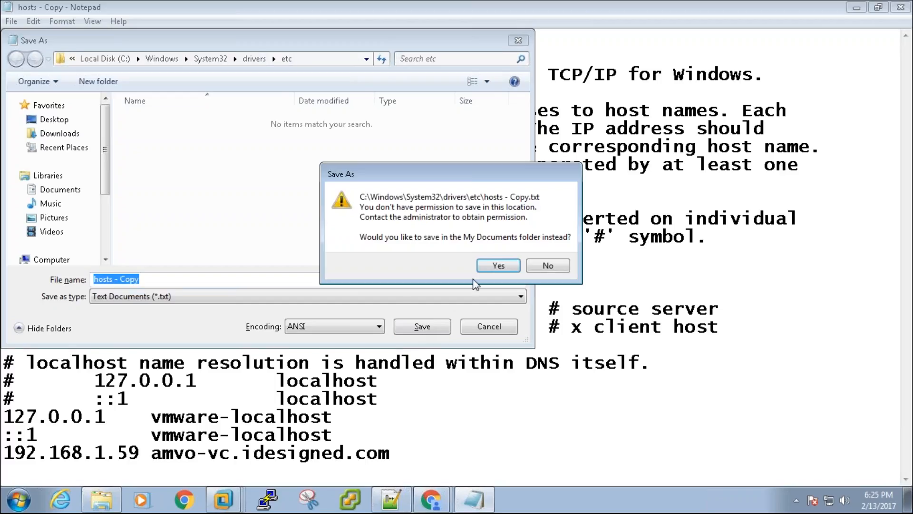
left_click(503, 266)
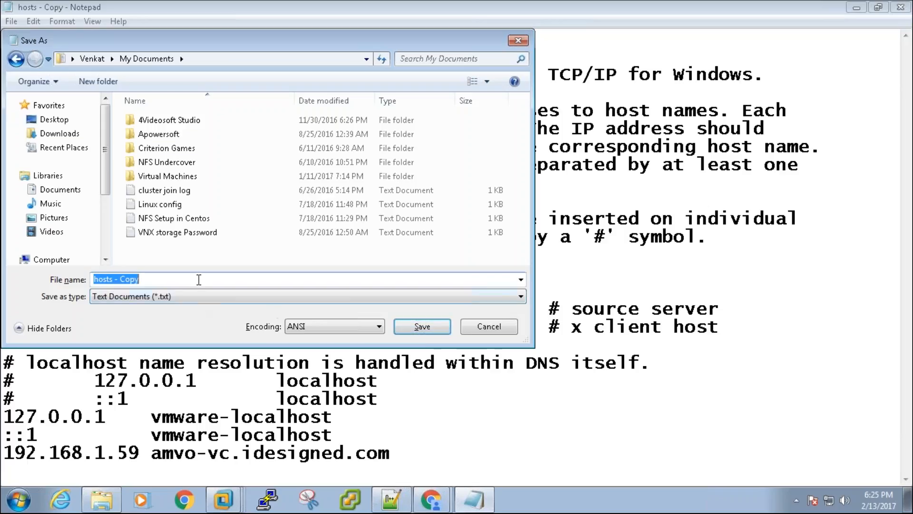
key("BackSpace")
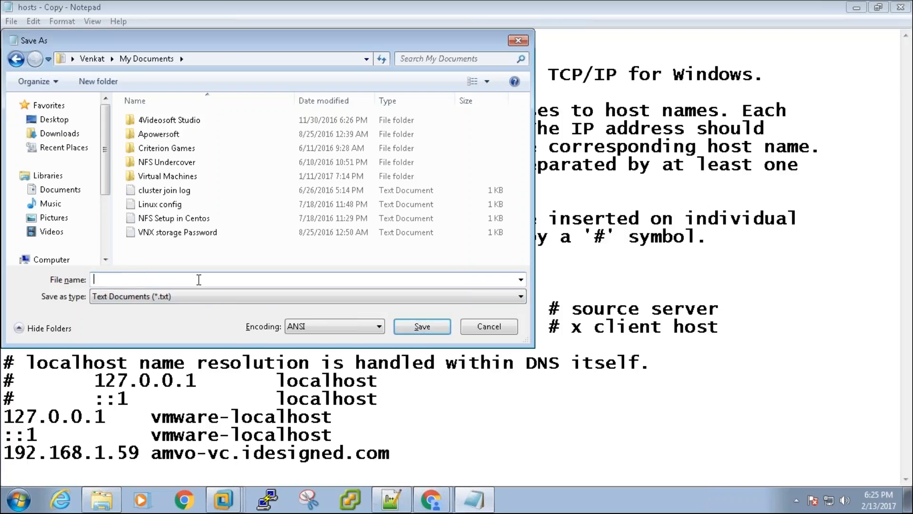
key("Escape")
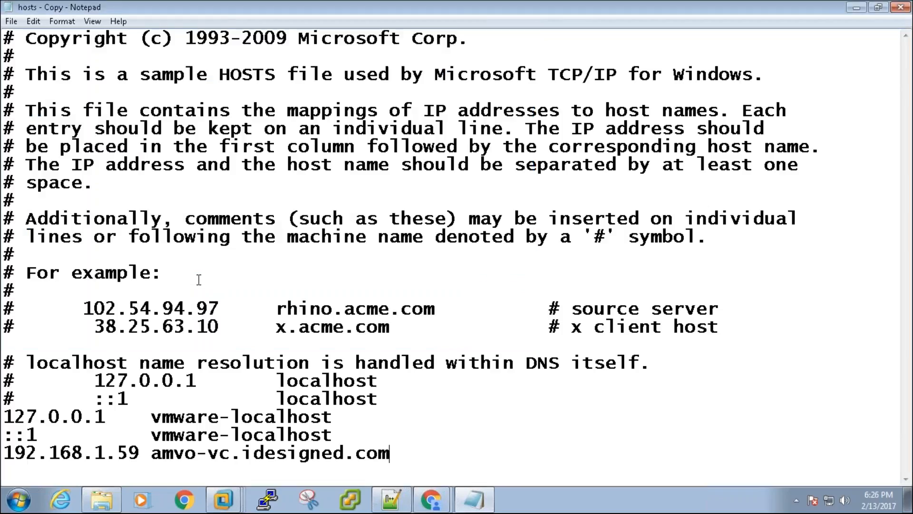
key("ctrl+s")
left_click(114, 280)
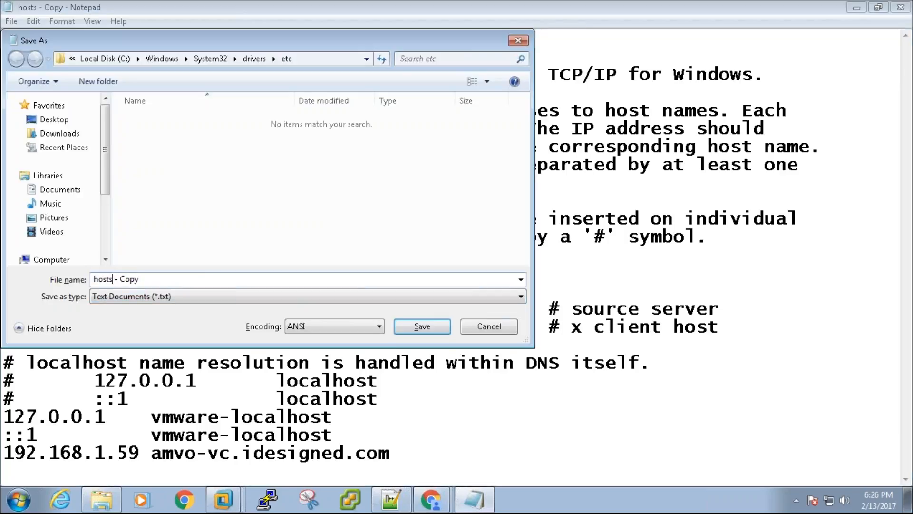
key("shift+End")
key("Delete")
left_click(219, 235)
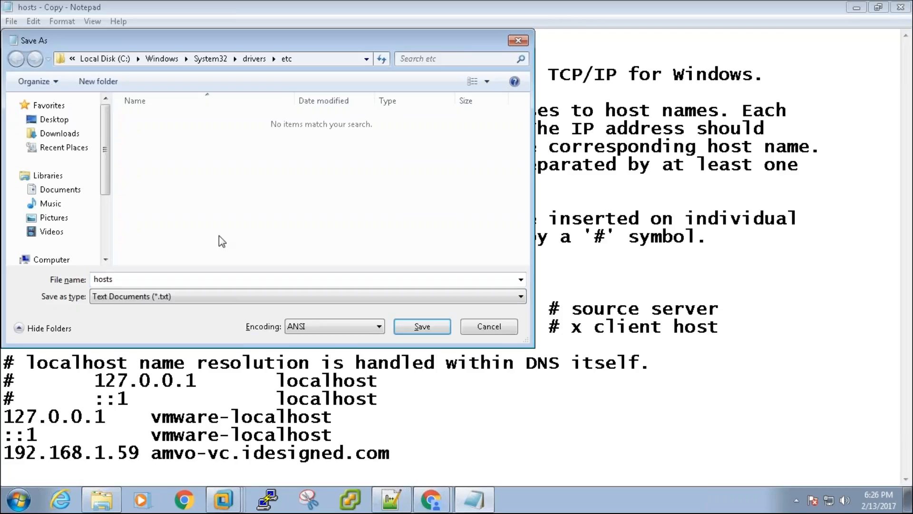
left_click(422, 326)
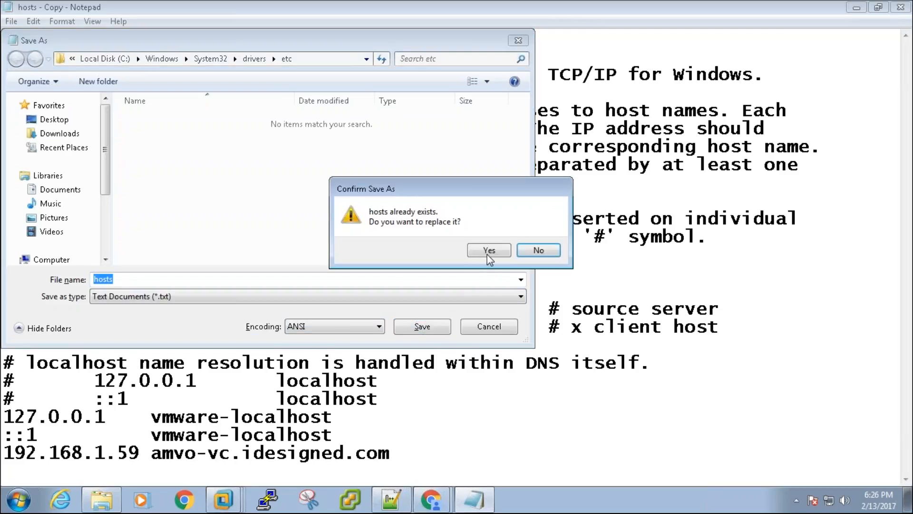
left_click(491, 250)
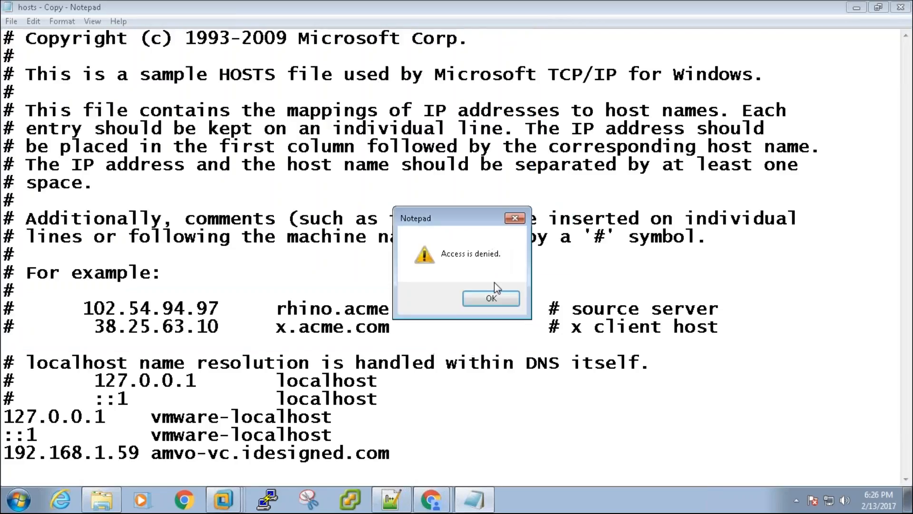
left_click(491, 298)
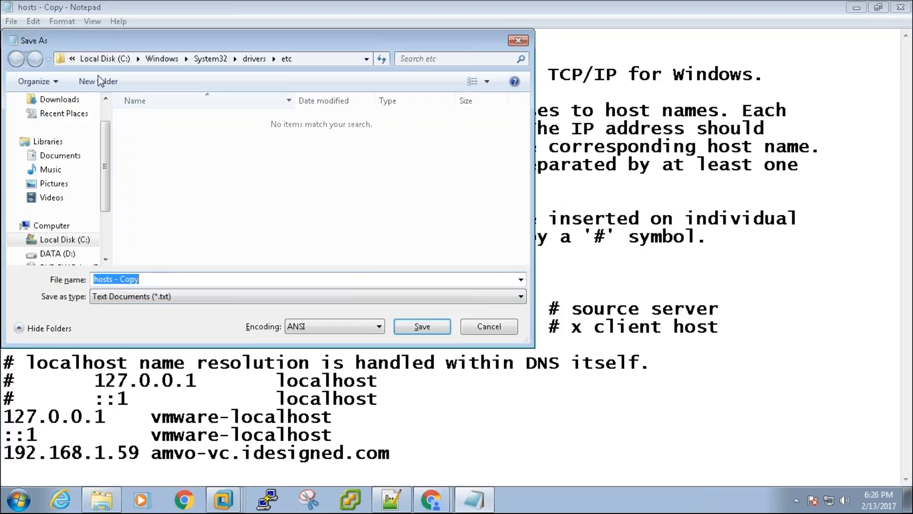
- Save 'hosts - Copy' into the Documents library instead
left_click(53, 155)
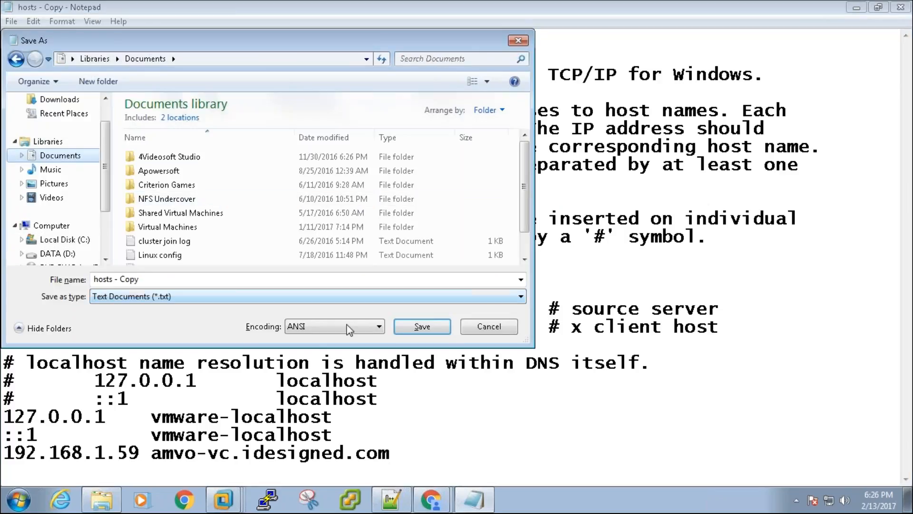
left_click(421, 326)
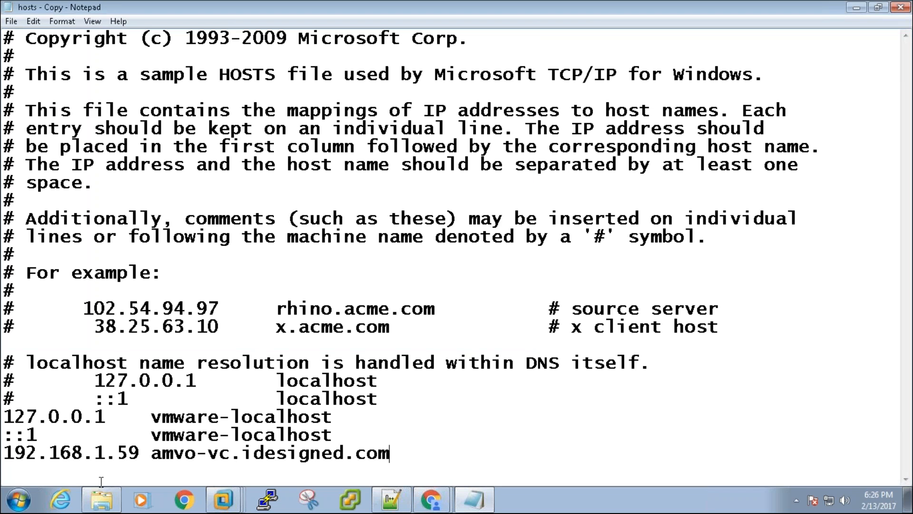
left_click(16, 497)
- In Documents, rename 'hosts - Copy' to 'hosts'
left_click(205, 221)
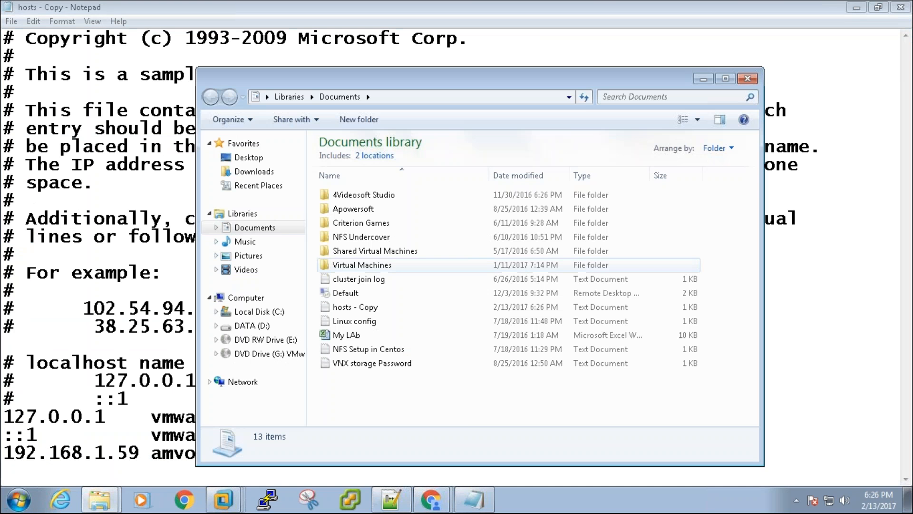
left_click(381, 310)
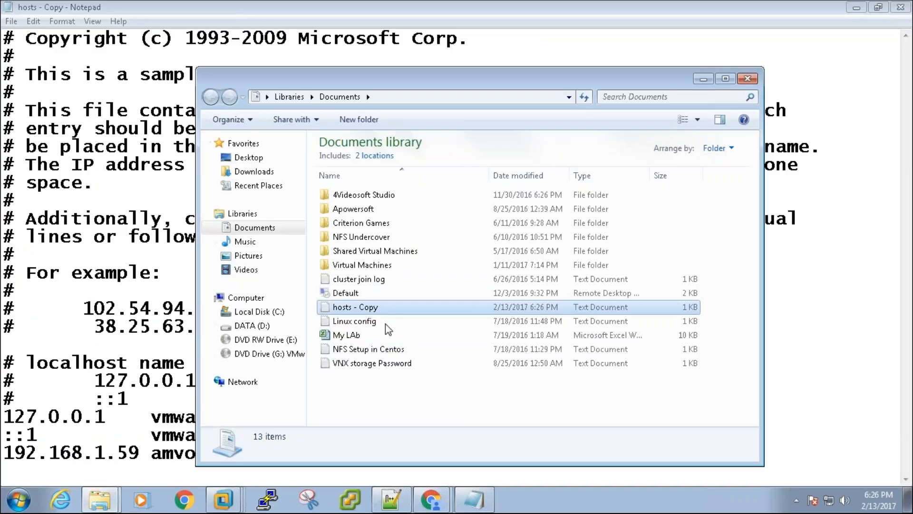
key("F2")
key("End")
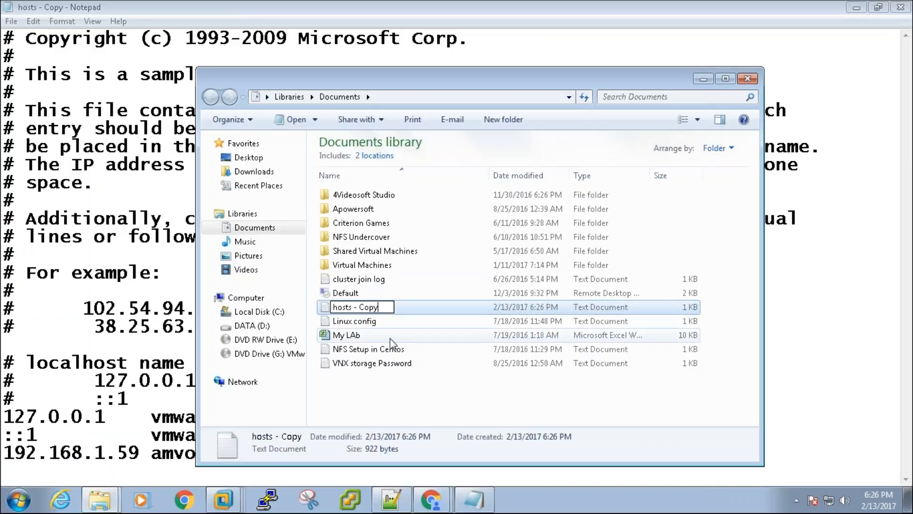
key("BackSpace")
key("BackSpace")
key("BackSpace")
key("BackSpace")
key("BackSpace")
key("BackSpace")
key("BackSpace")
key("Return")
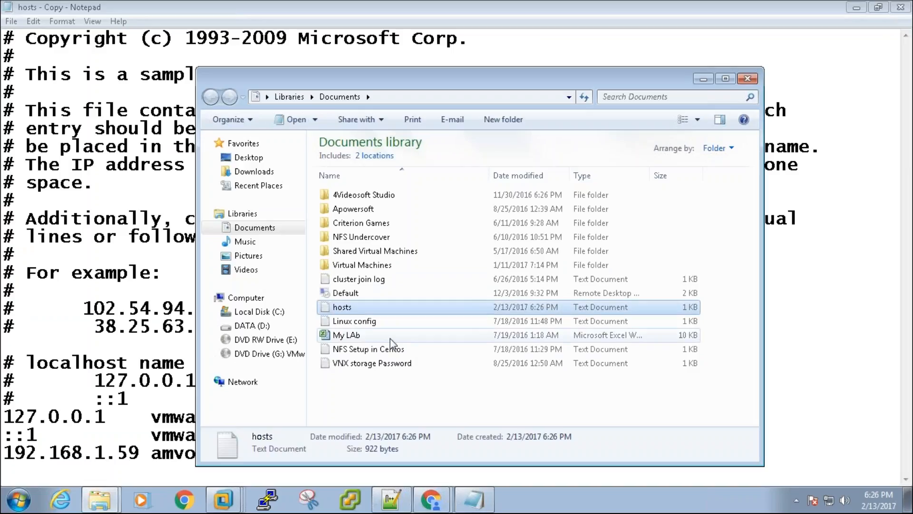
- Copy the renamed hosts file into the etc folder with administrator permission
right_click(384, 310)
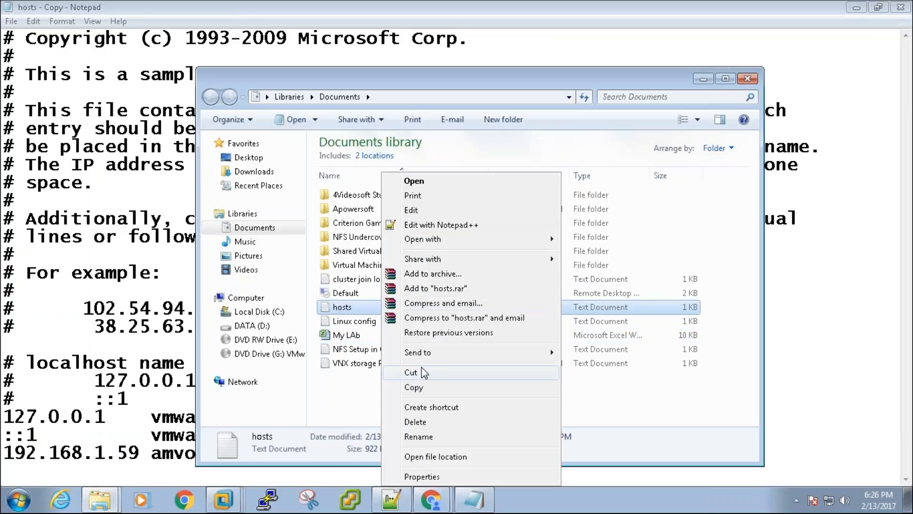
left_click(414, 387)
left_click(100, 500)
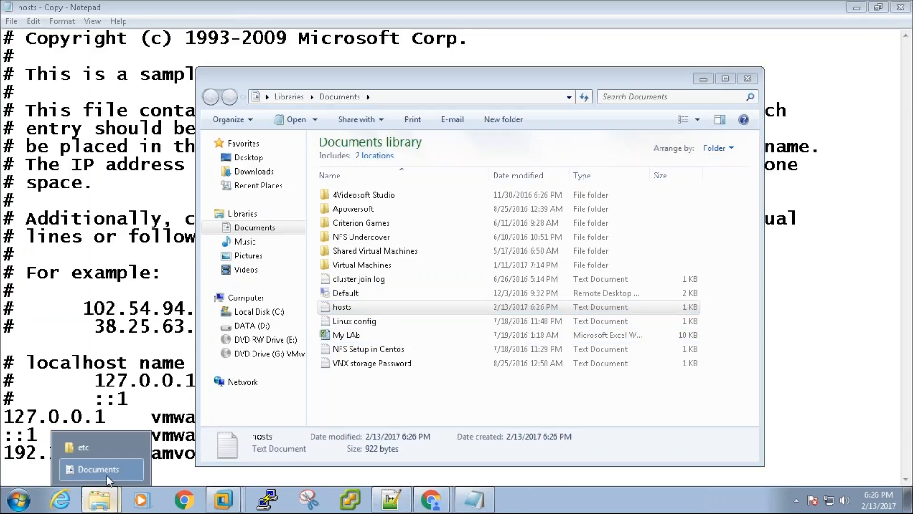
left_click(83, 447)
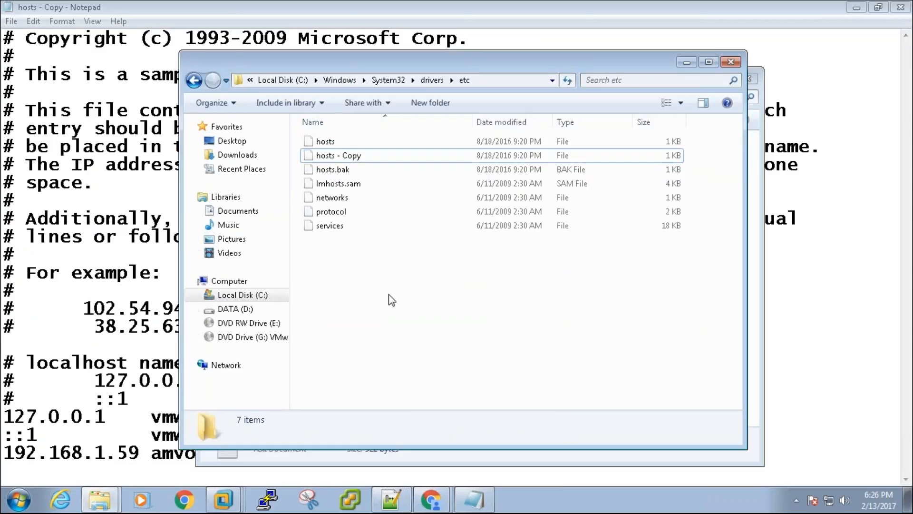
key("ctrl+v")
left_click(445, 303)
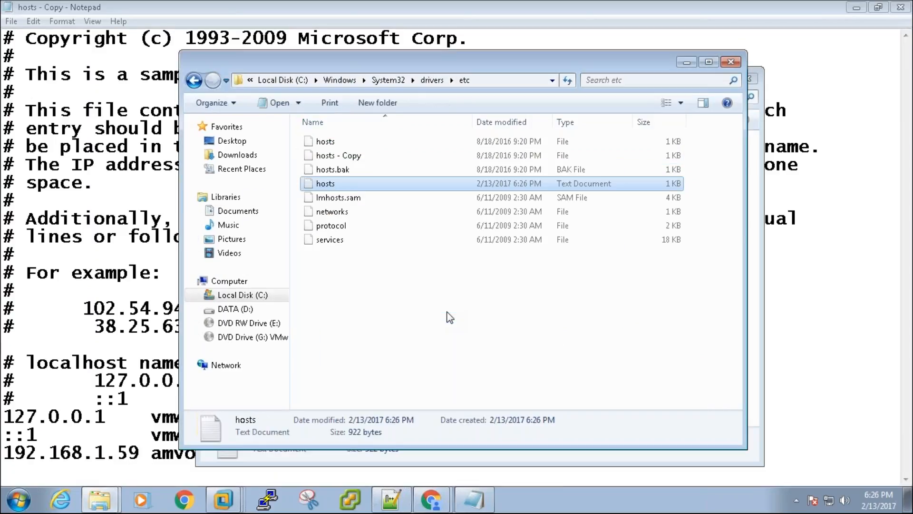
- Delete the original extensionless hosts file from etc, granting administrator permission
left_click(333, 142)
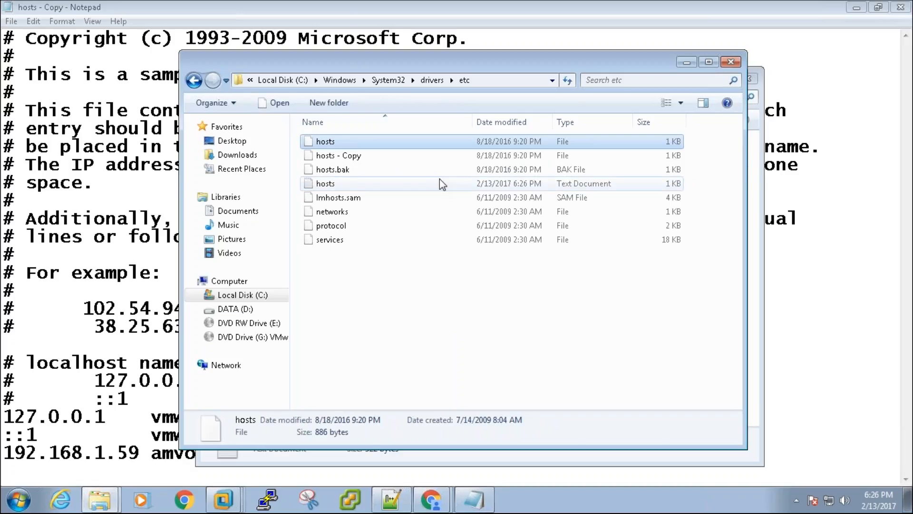
key("Delete")
left_click(449, 304)
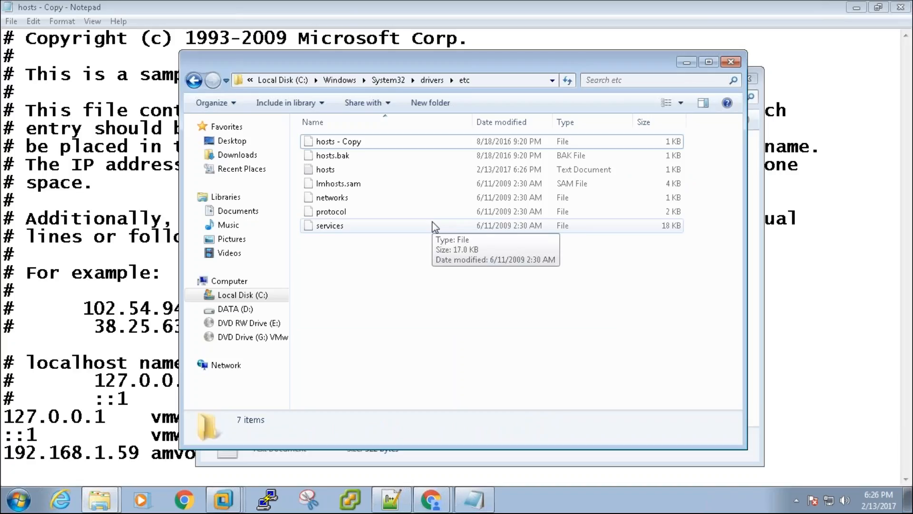
left_click(431, 499)
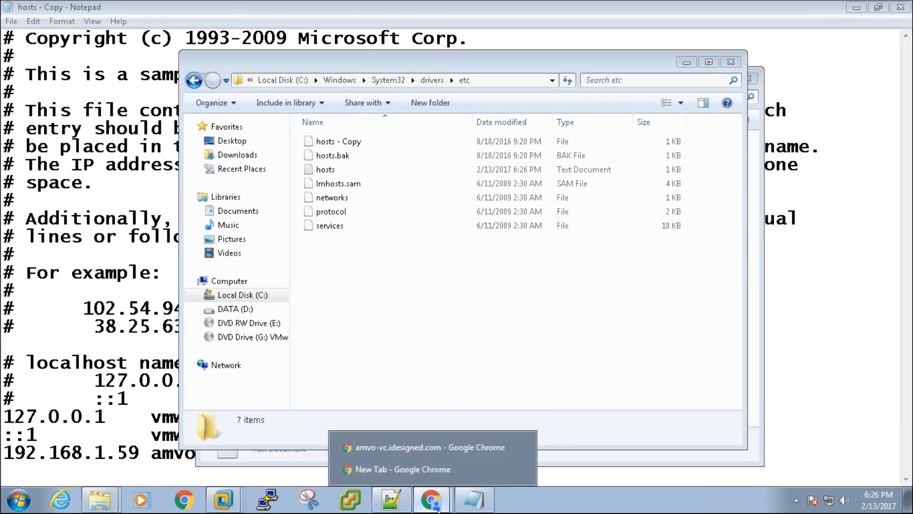
- Reload the vCenter login page, then load amvo-vc.idesigned.com in a new tab
left_click(448, 449)
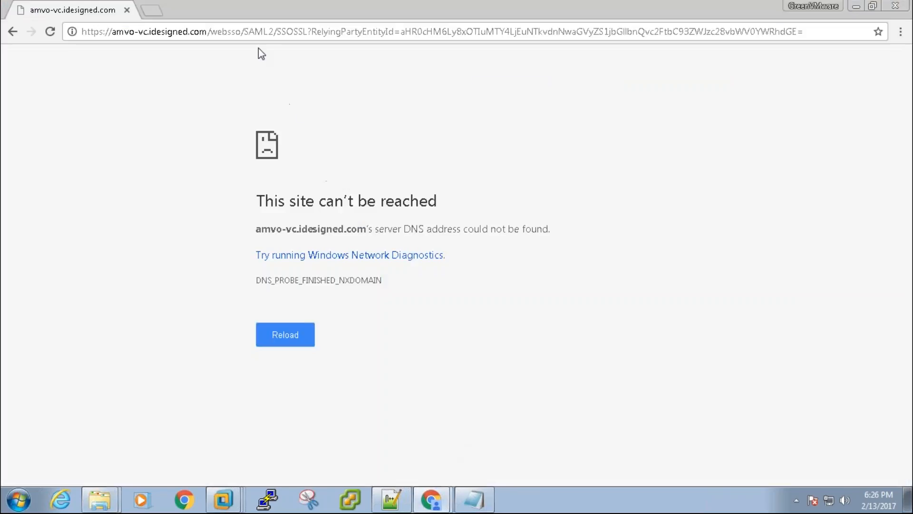
left_click(260, 31)
key("Return")
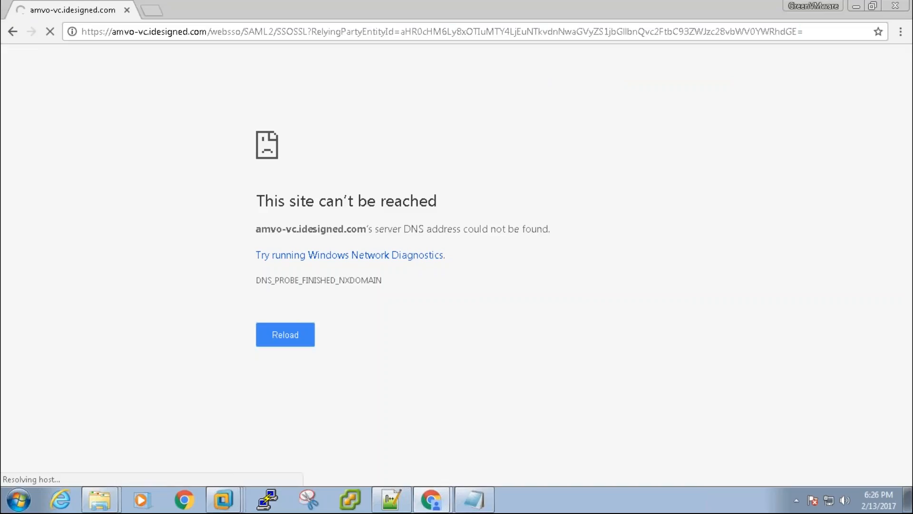
left_click(259, 31)
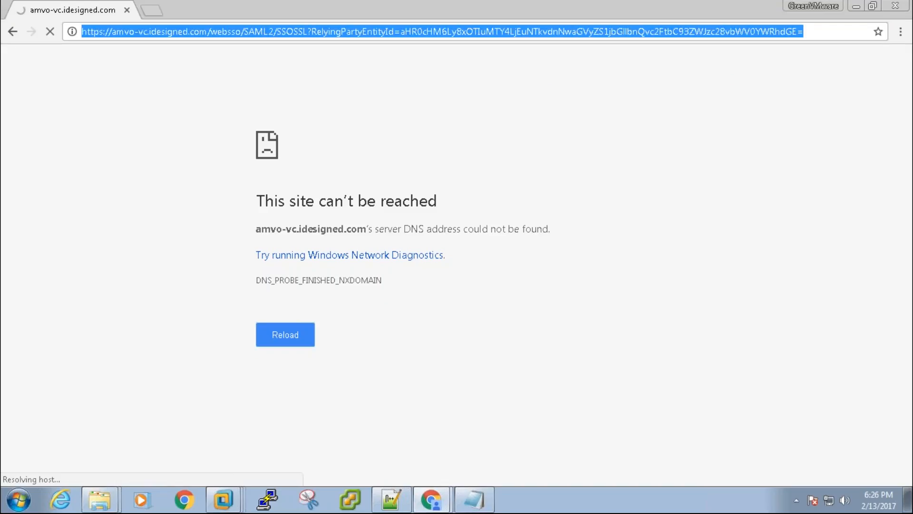
key("ctrl+t")
type("amvo")
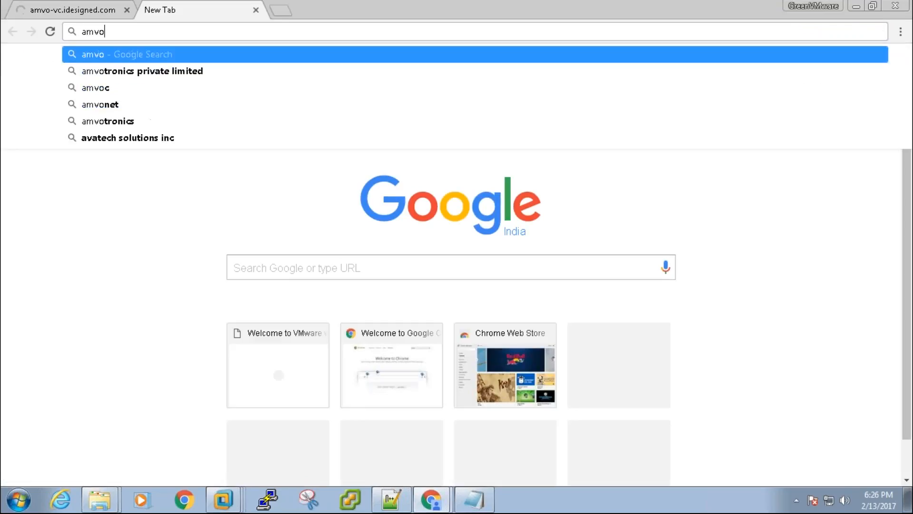
type("-vc.ides")
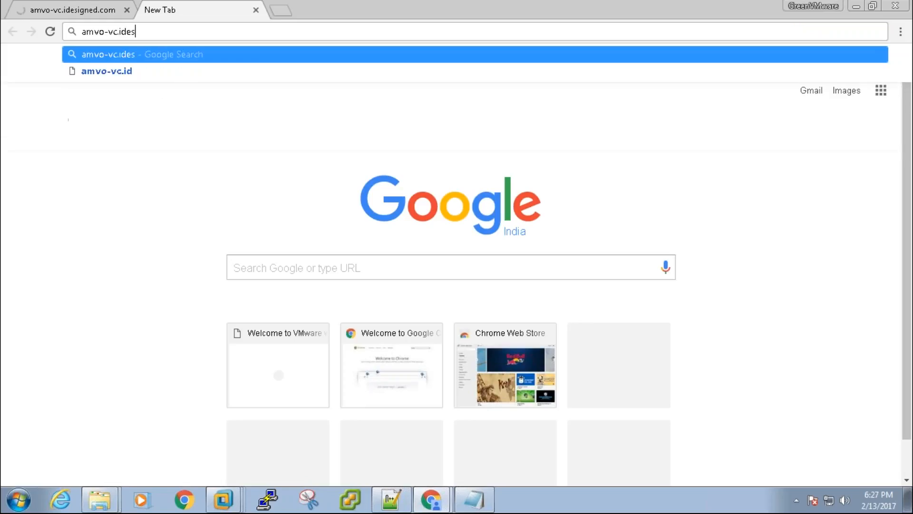
type("igned.com")
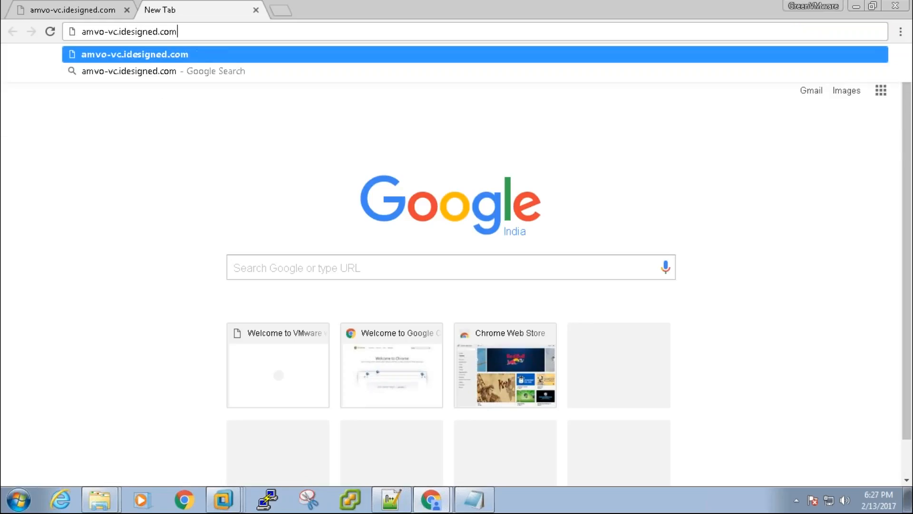
key("Return")
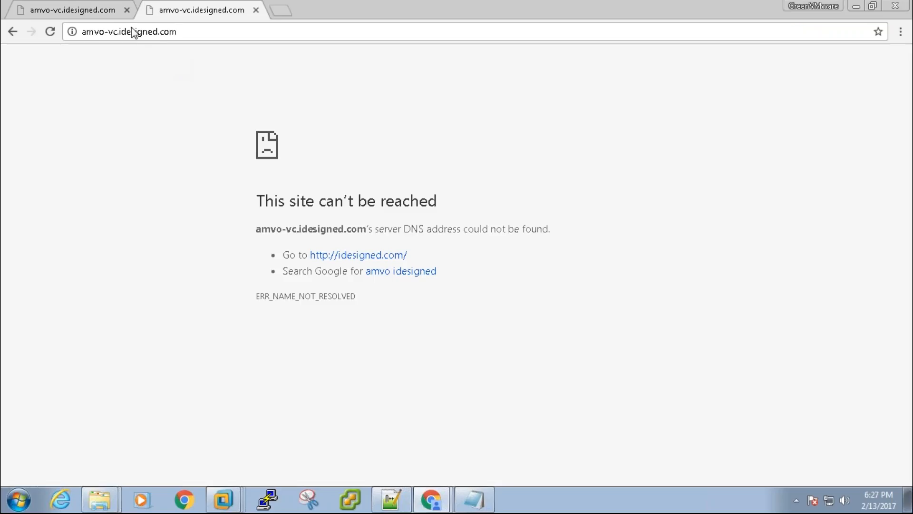
left_click(113, 11)
left_click(188, 10)
left_click(118, 31)
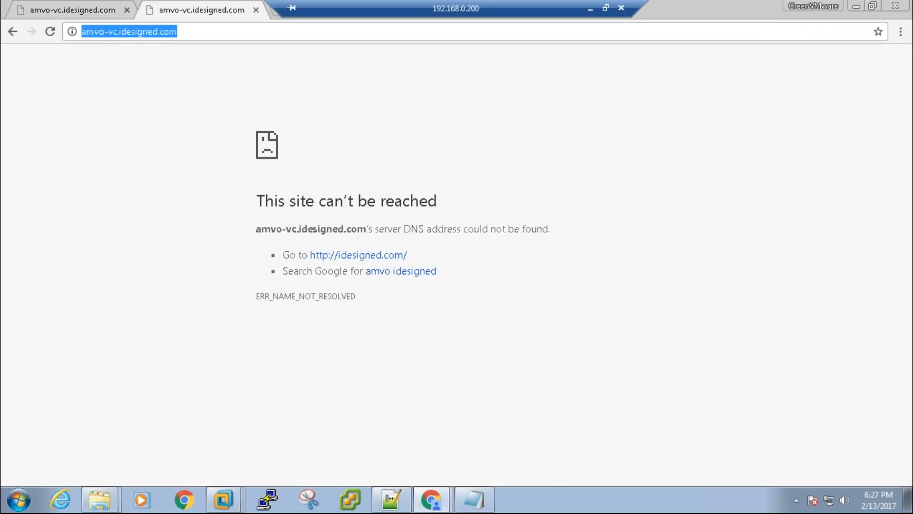
left_click(117, 31)
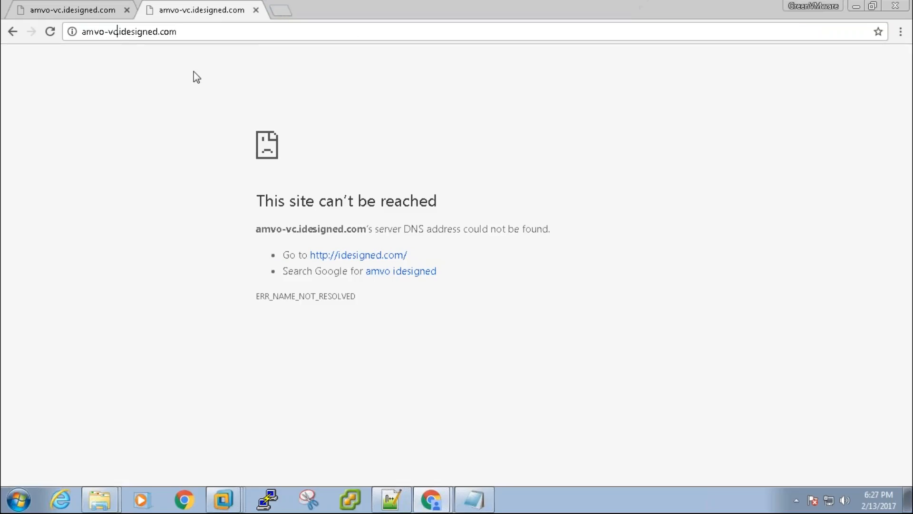
key("shift+End")
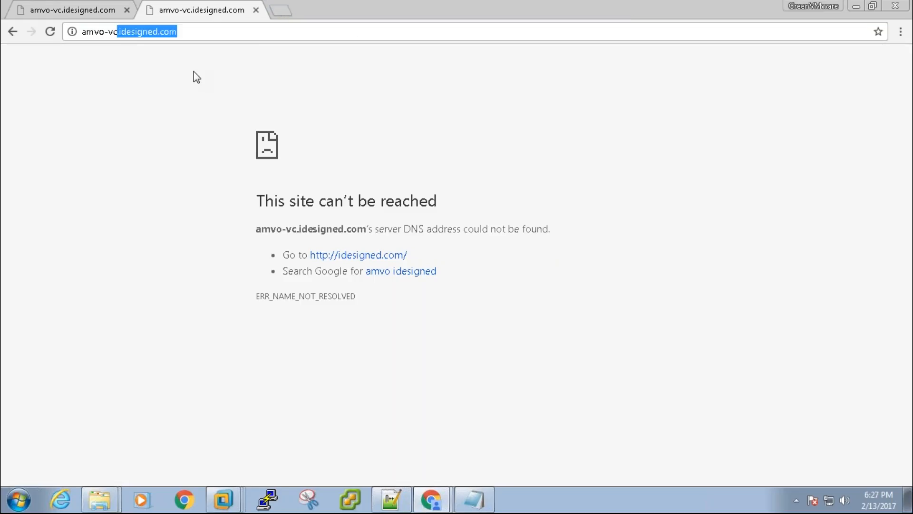
key("Delete")
key("Return")
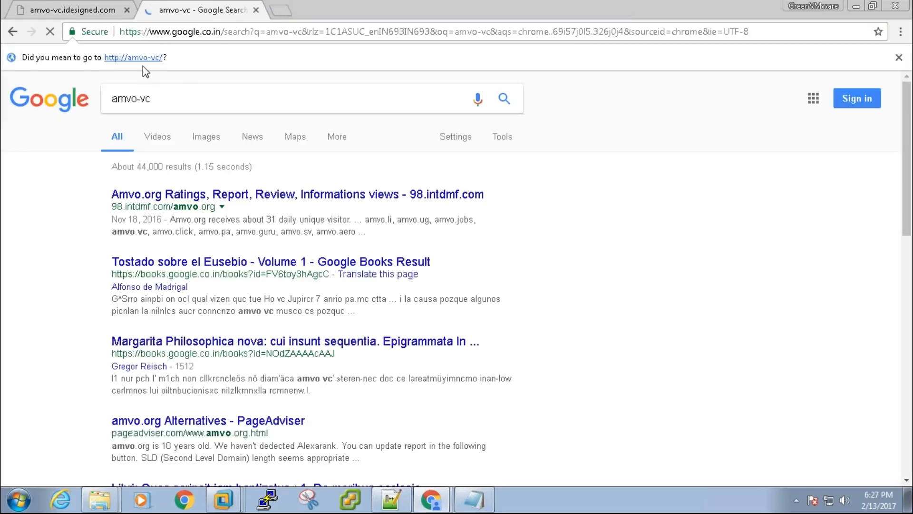
left_click(142, 57)
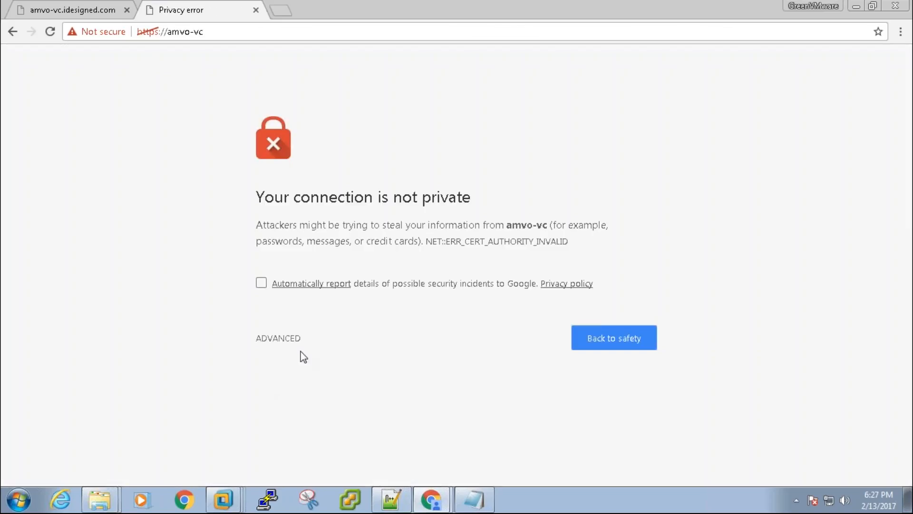
- Proceed past the certificate warning and open the vSphere Web Client login, which still fails
left_click(295, 338)
left_click(296, 454)
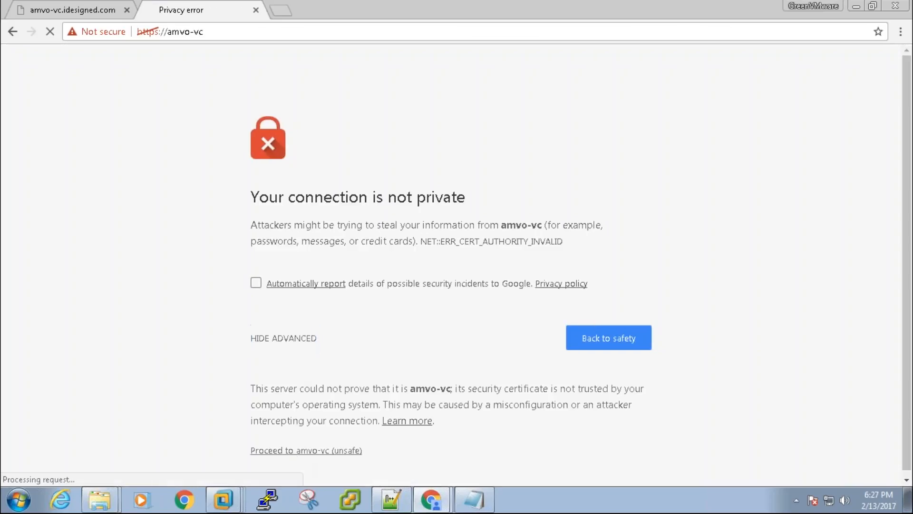
left_click(111, 151)
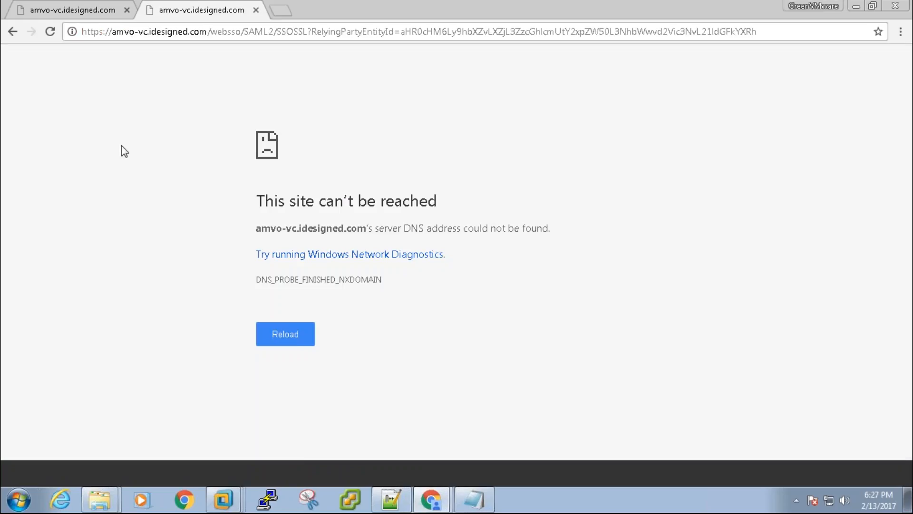
left_click(100, 499)
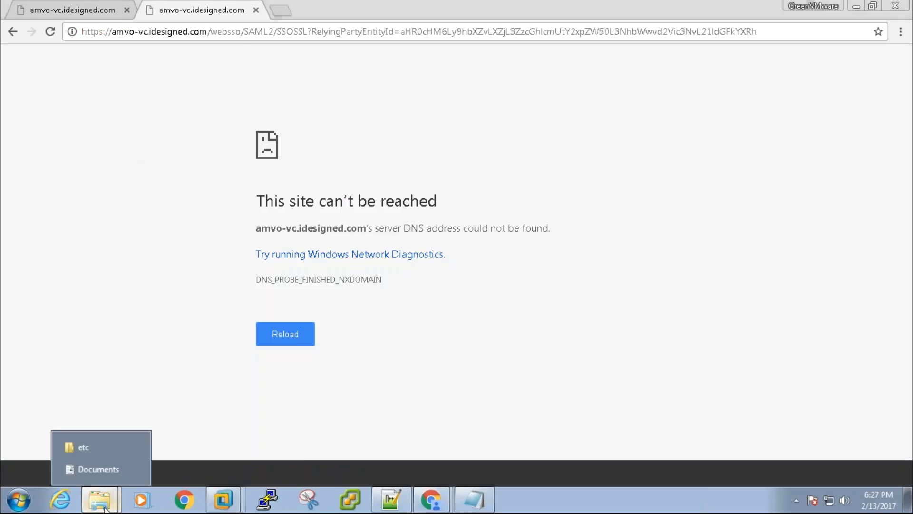
- Open the hosts file from Documents in a maximized Notepad window
left_click(106, 467)
double_click(400, 310)
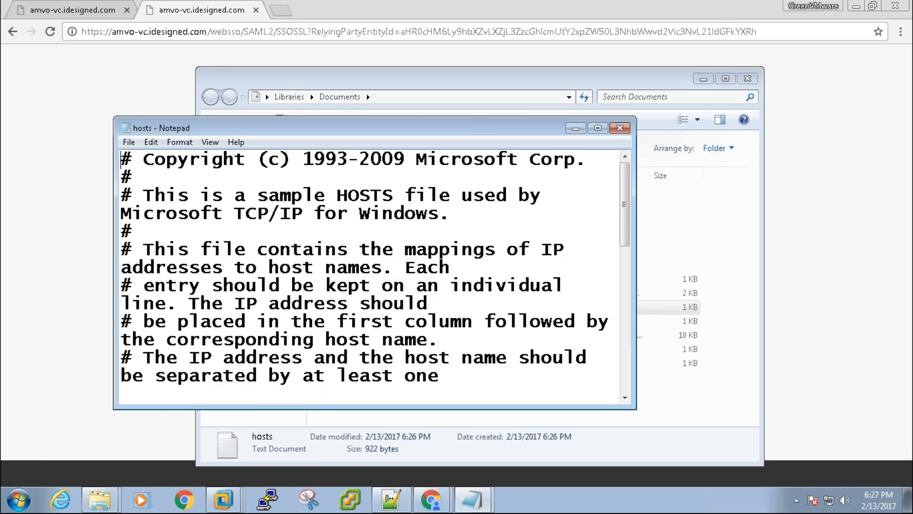
left_click(596, 127)
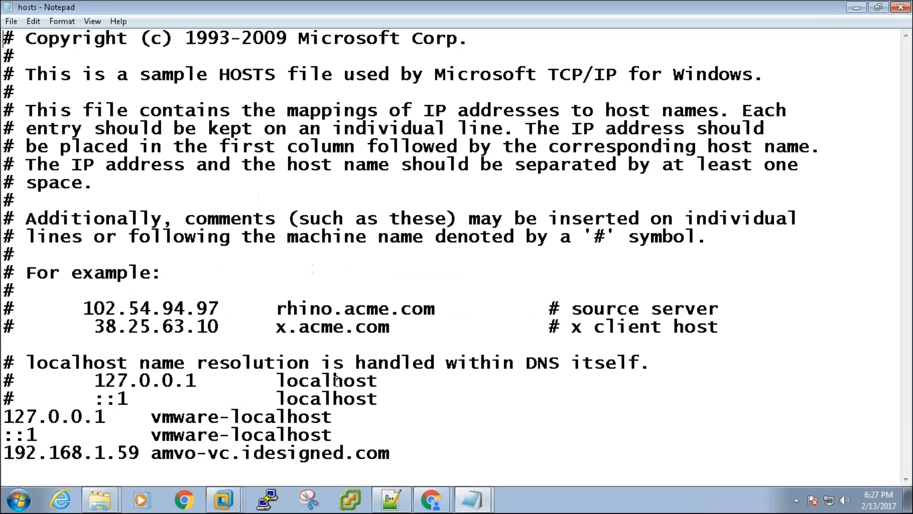
- Select the last hosts entry, 192.168.1.59 amvo-vc.idesigned.com
left_click(244, 453)
left_click(234, 453)
left_click(402, 453)
key("Return")
key("shift+Up")
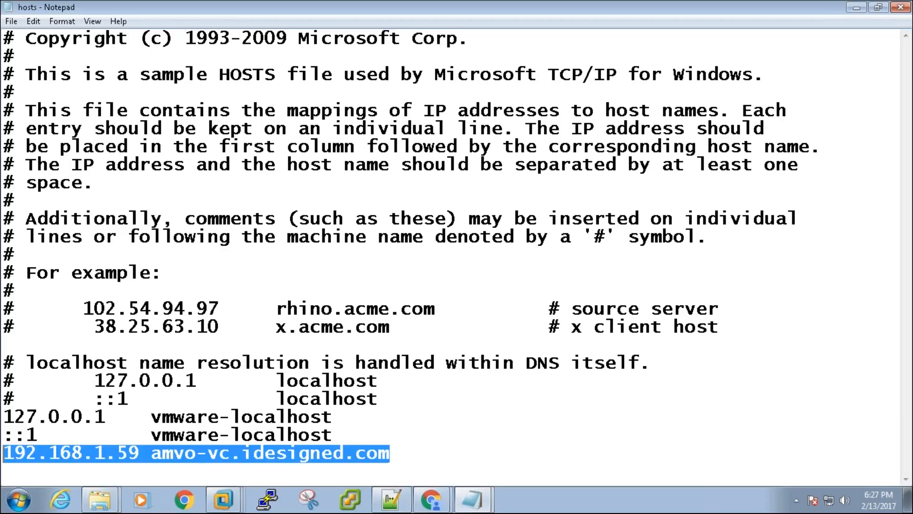
key("shift+Up")
key("shift+Down")
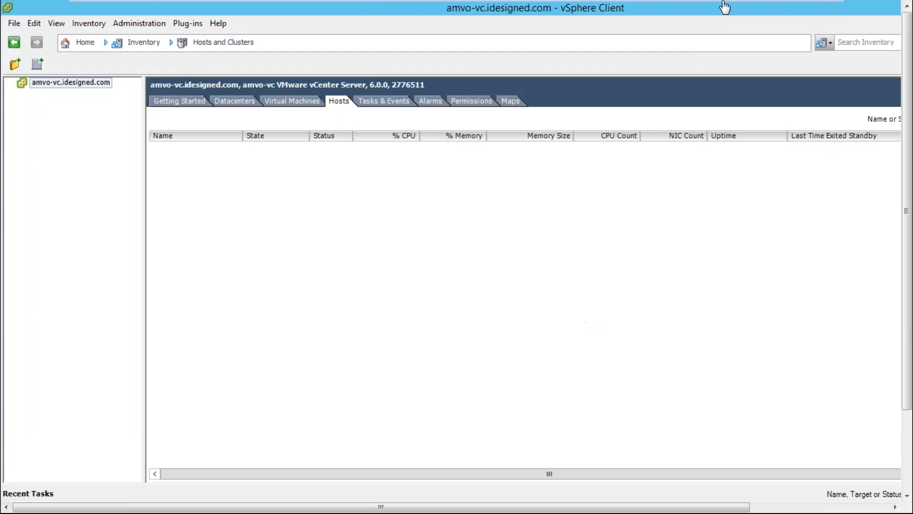
- Refit the VM's full-screen view, close the server's Run dialog, and open the Windows Start screen
left_click(724, 8)
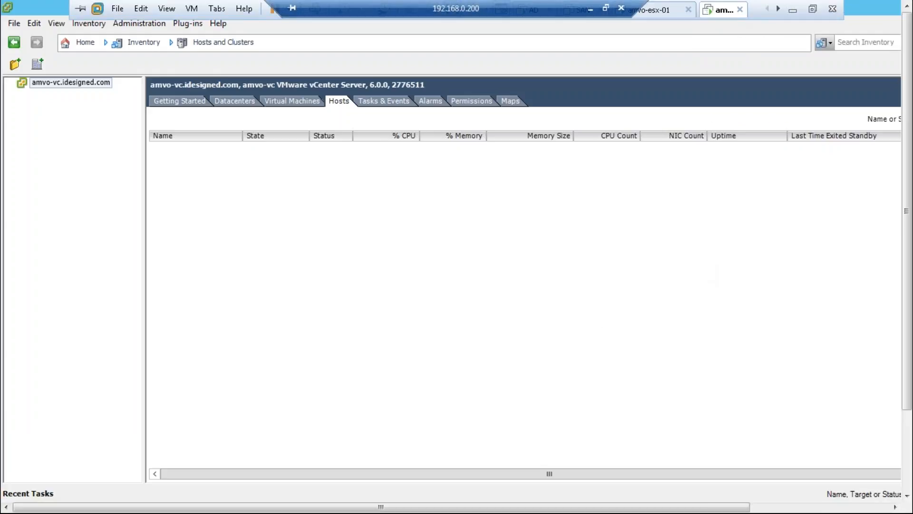
key("super+r")
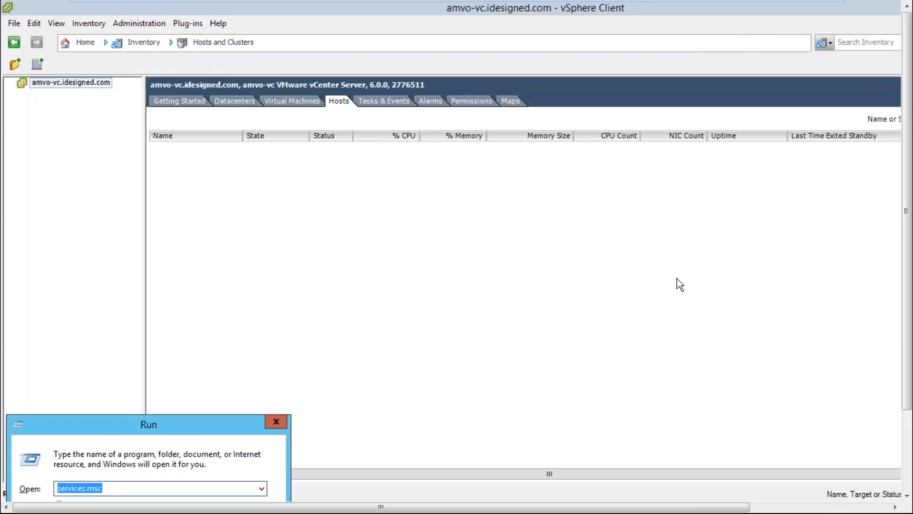
key("Return")
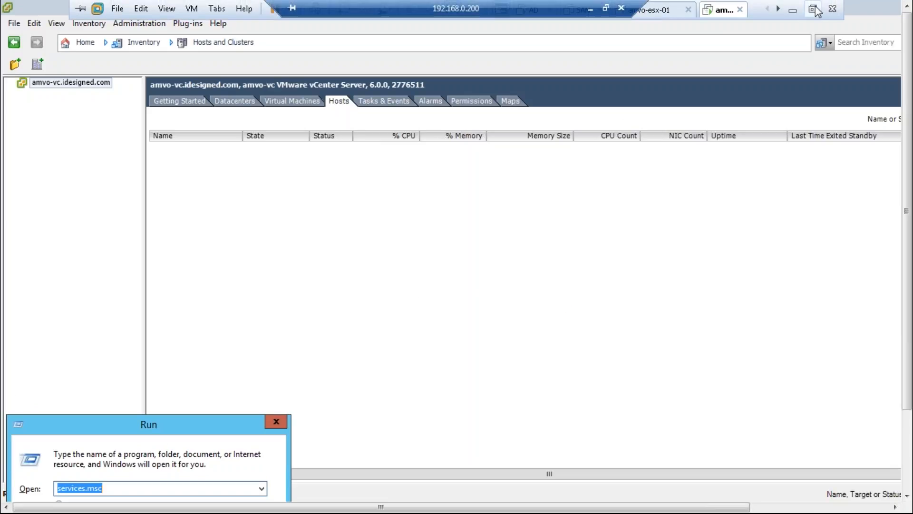
left_click(813, 9)
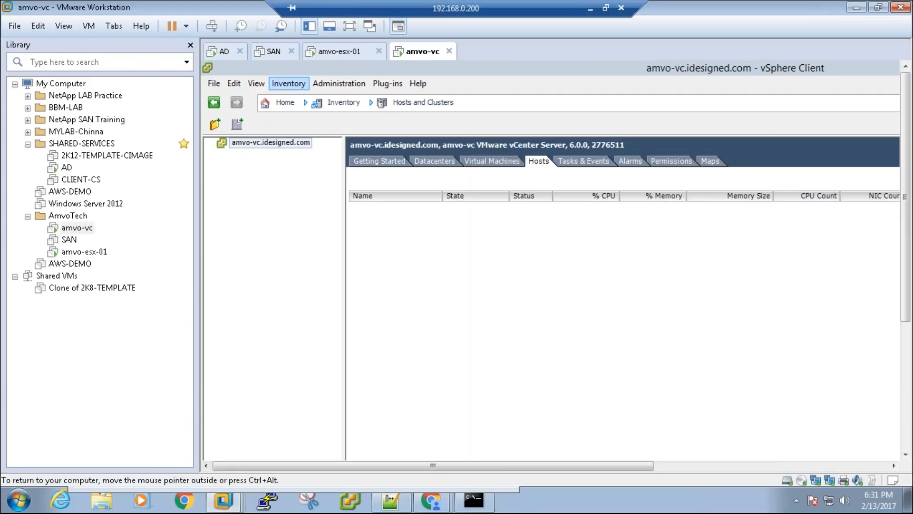
left_click(350, 26)
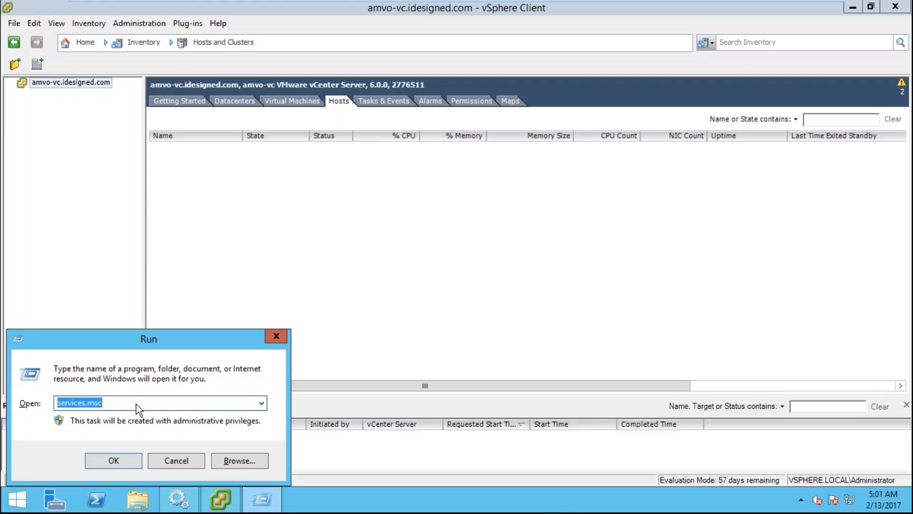
left_click(276, 336)
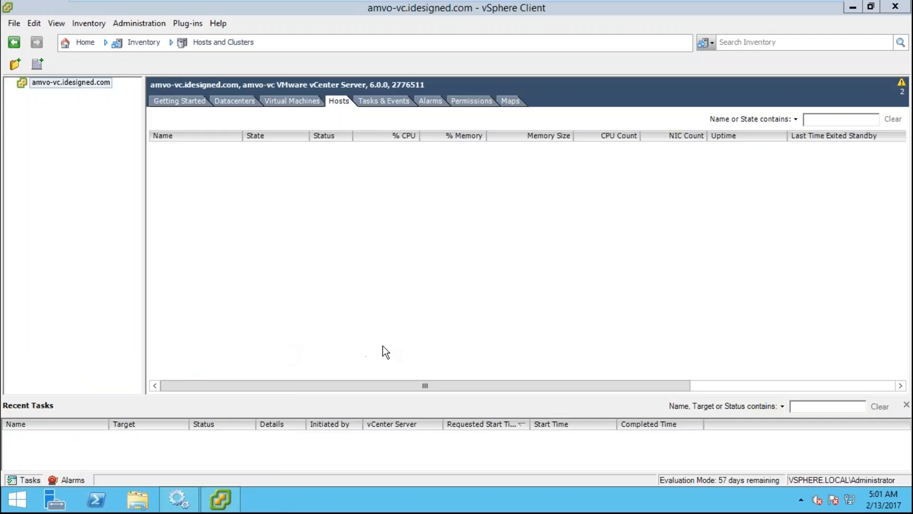
left_click(19, 507)
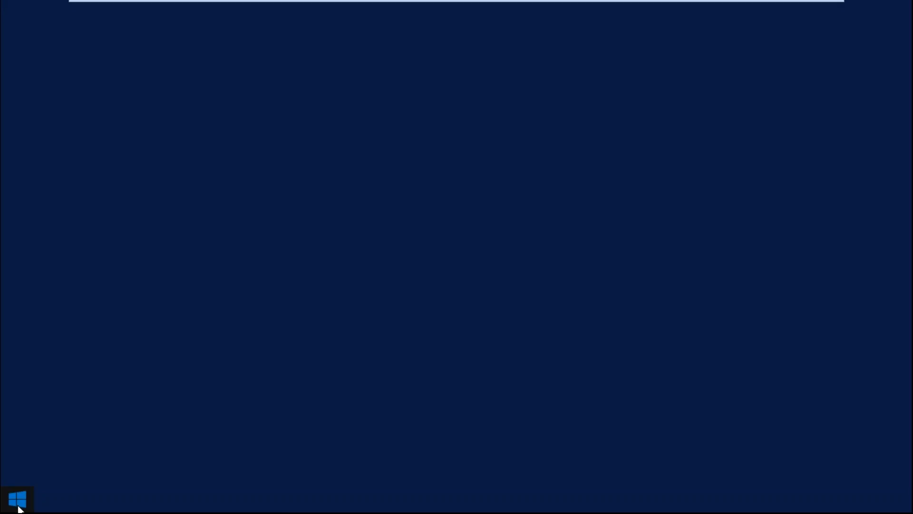
- Launch Internet Explorer and go to google.com, dismissing the security alert
left_click(202, 324)
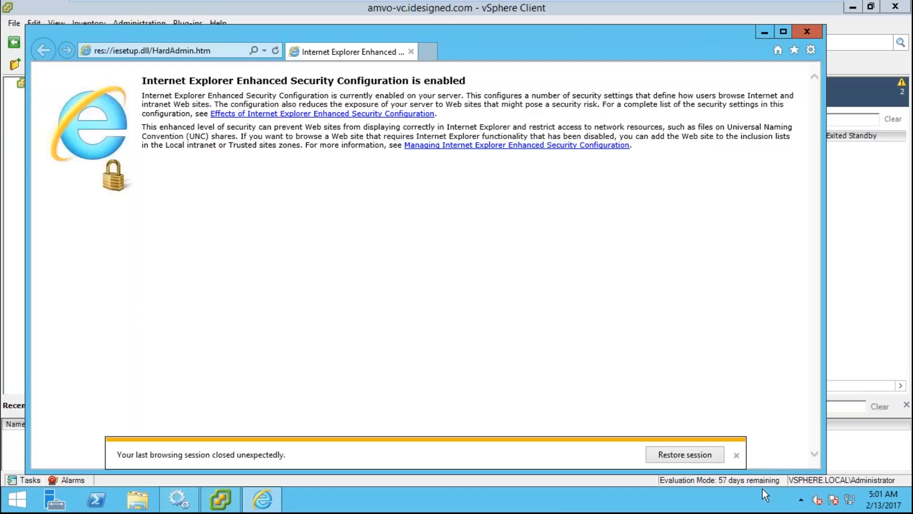
left_click(212, 51)
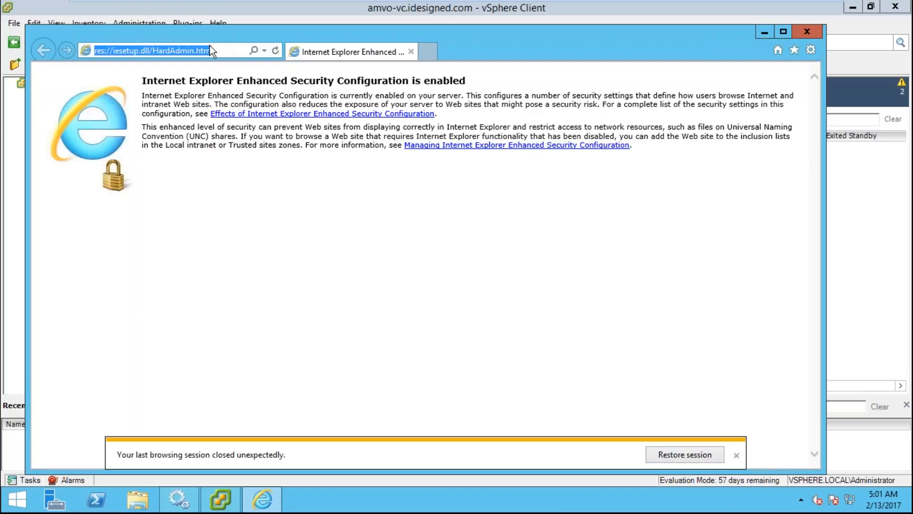
type("goog")
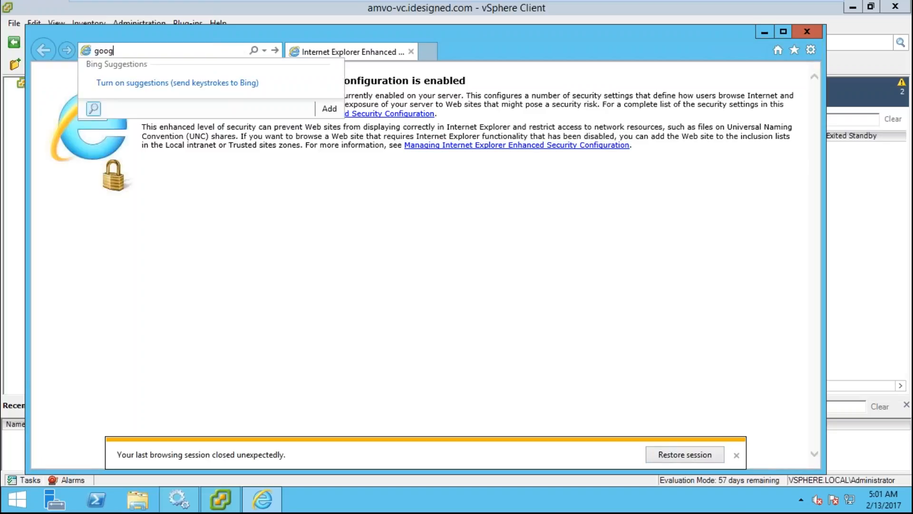
type("le.com")
key("Return")
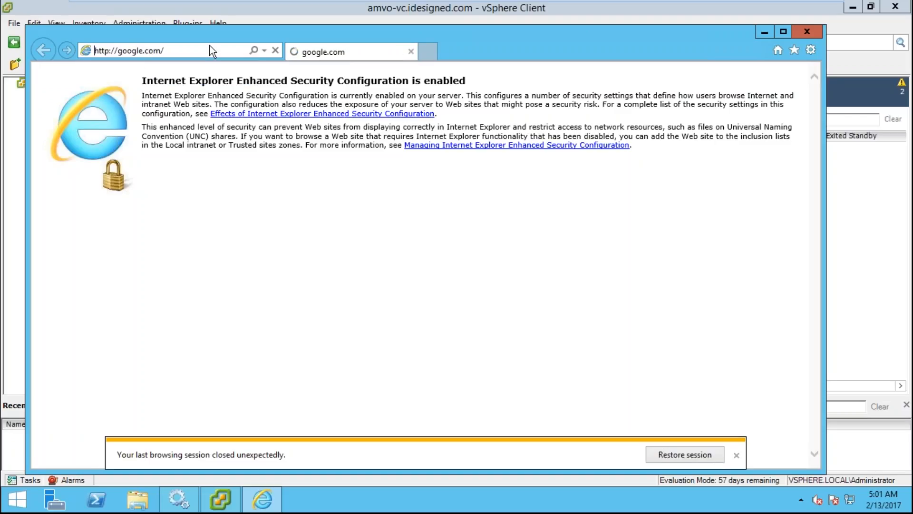
left_click(497, 285)
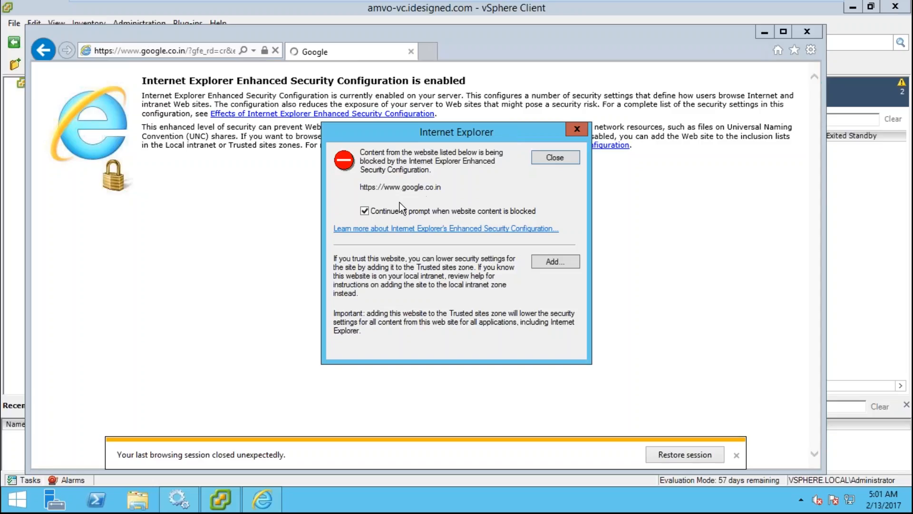
left_click(395, 211)
- Add google.co.in and gstatic.com to trusted sites in a maximized browser
left_click(553, 263)
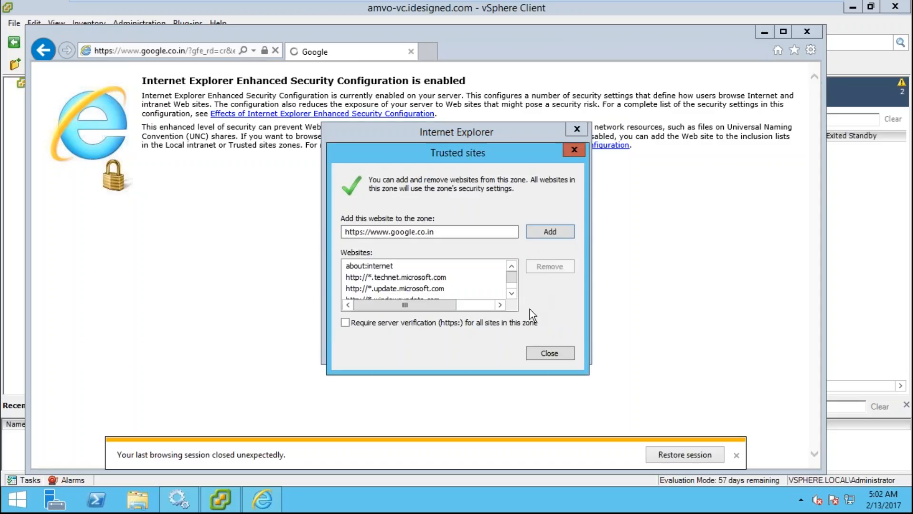
left_click(548, 232)
left_click(550, 353)
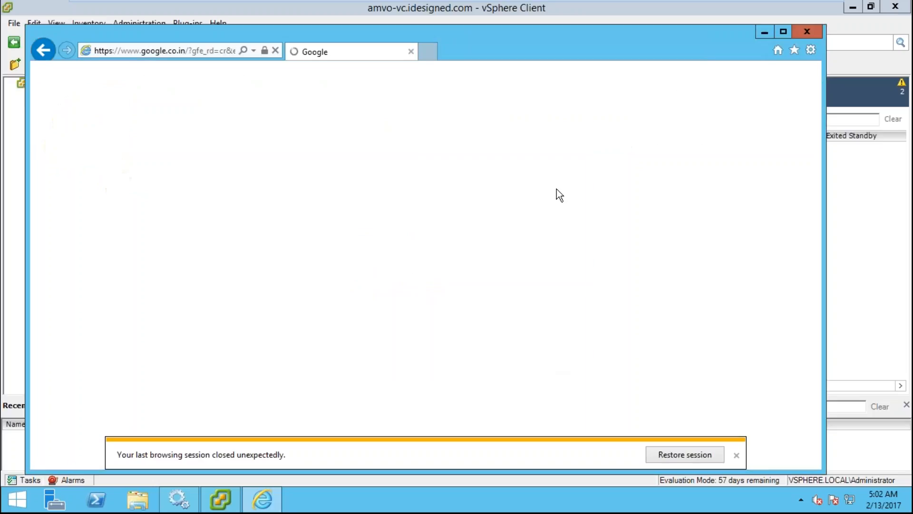
double_click(561, 47)
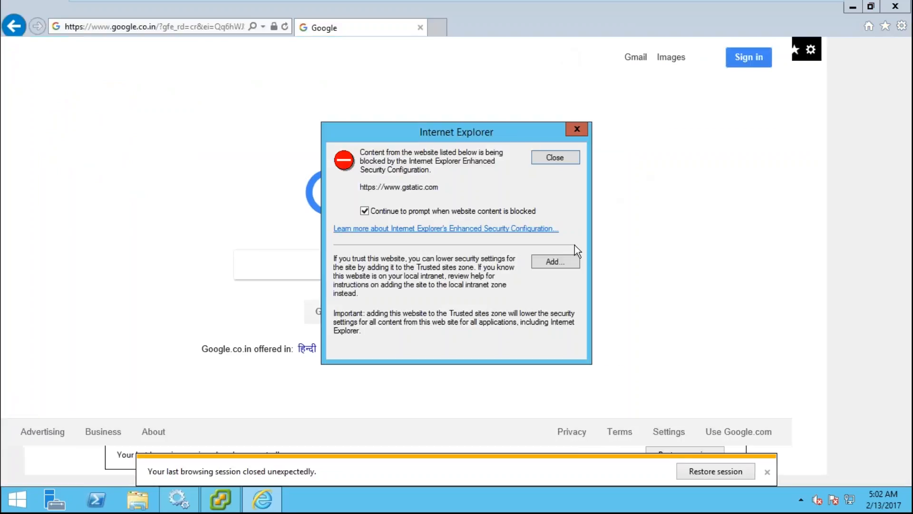
left_click(555, 263)
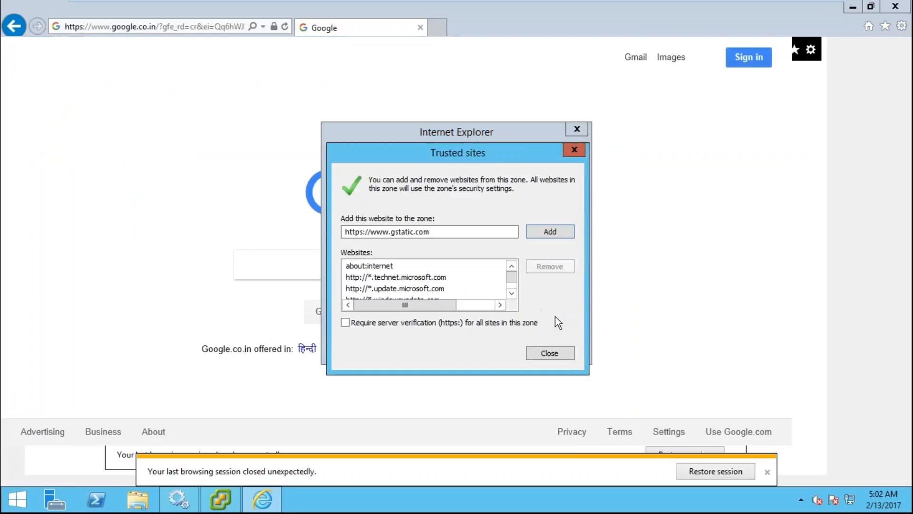
left_click(552, 234)
left_click(554, 352)
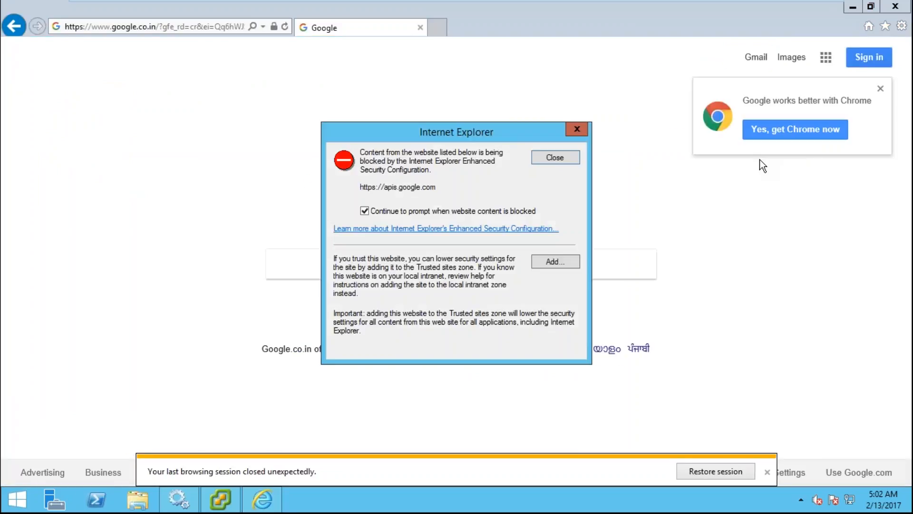
left_click(577, 130)
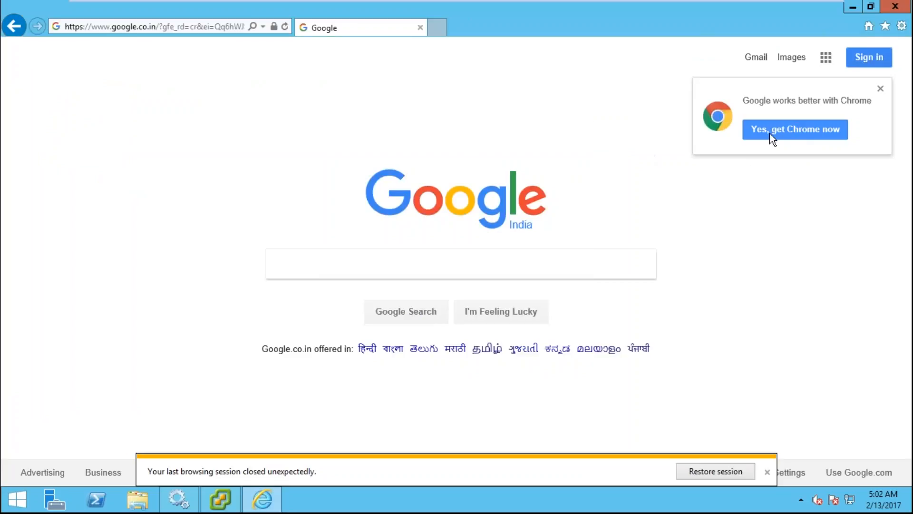
left_click(778, 133)
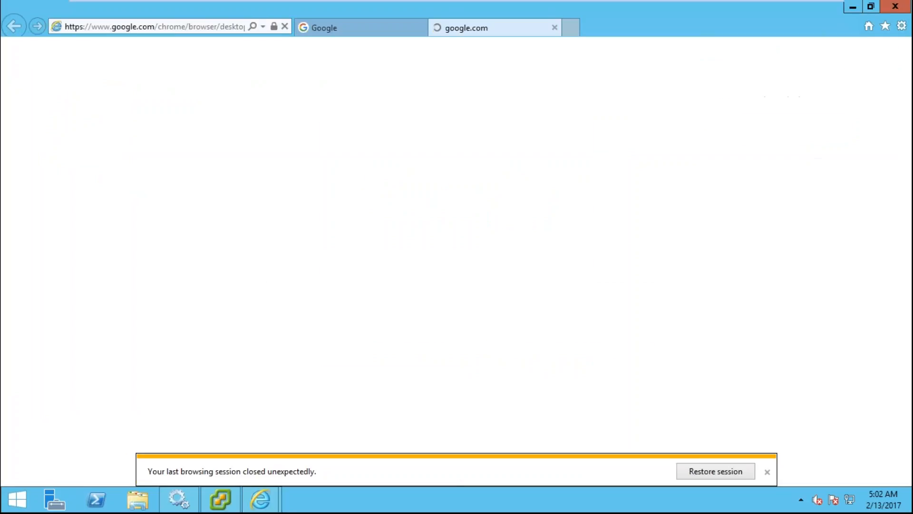
left_click(434, 211)
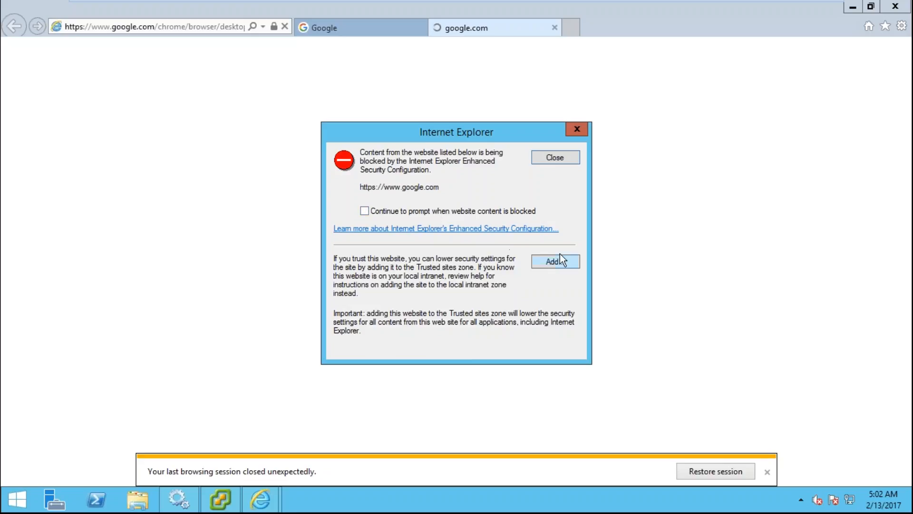
left_click(564, 265)
left_click(552, 233)
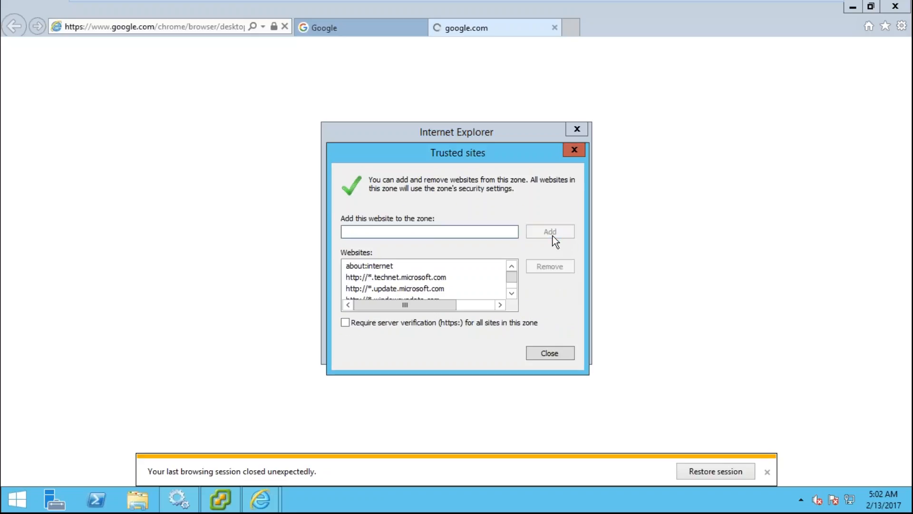
left_click(549, 354)
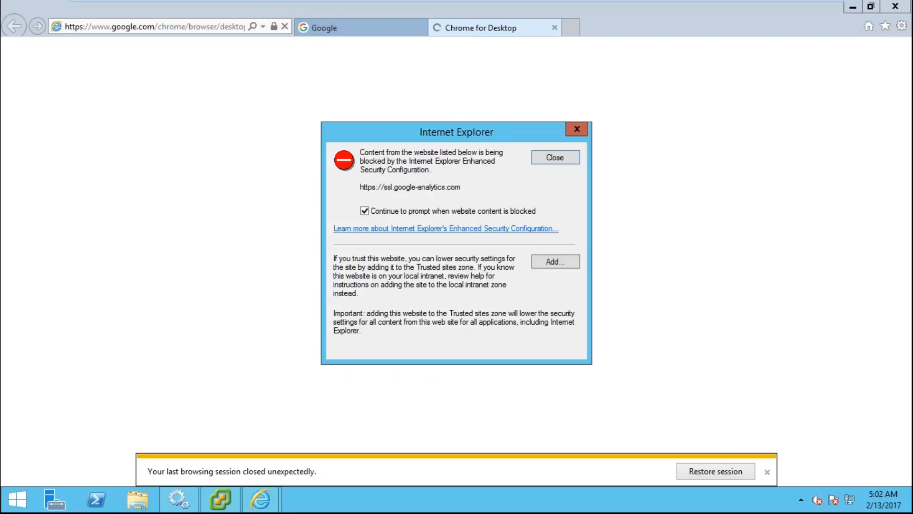
left_click(364, 210)
left_click(566, 262)
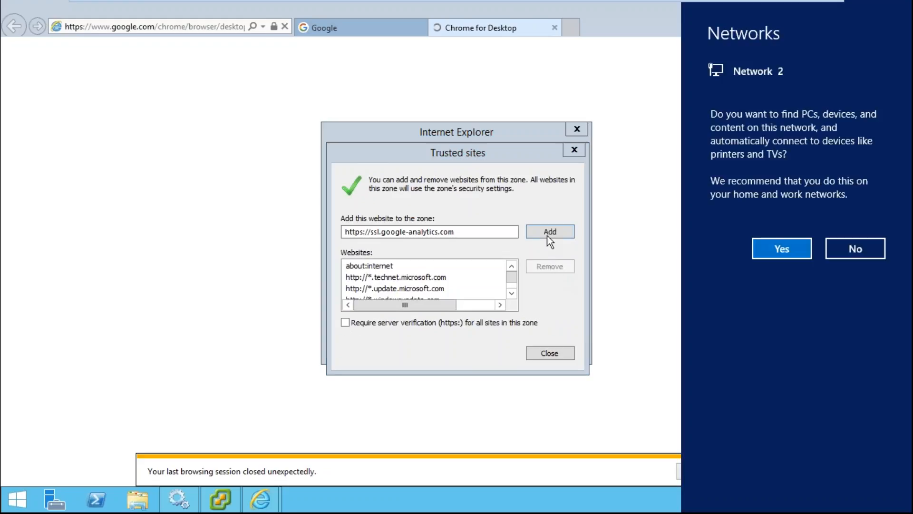
left_click(549, 232)
left_click(550, 352)
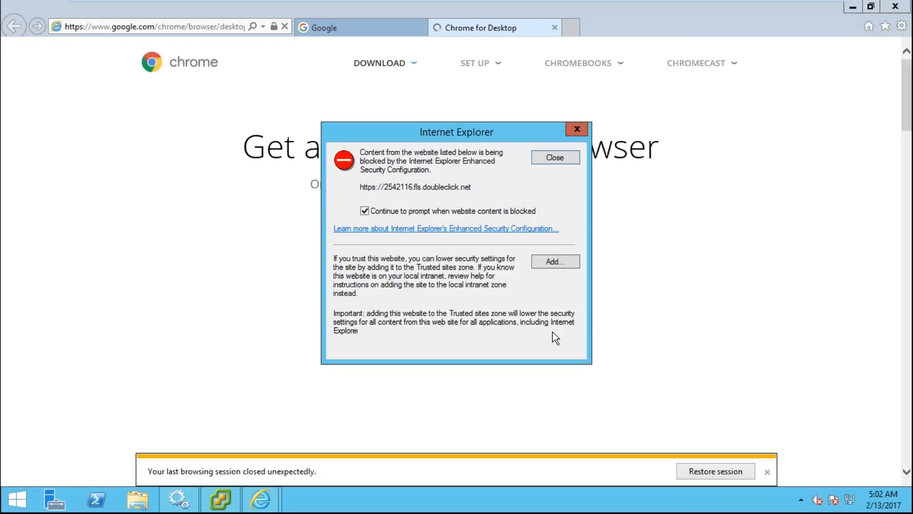
left_click(464, 215)
left_click(564, 259)
left_click(543, 235)
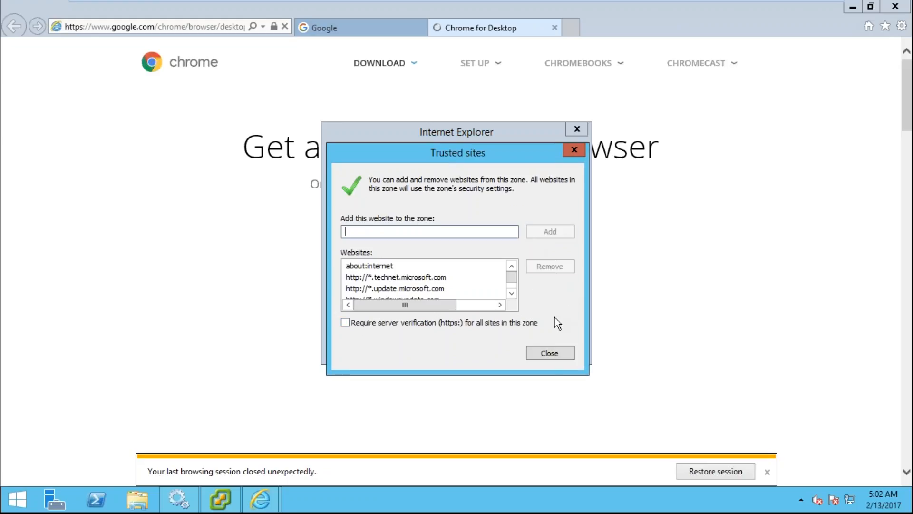
left_click(553, 354)
left_click(484, 212)
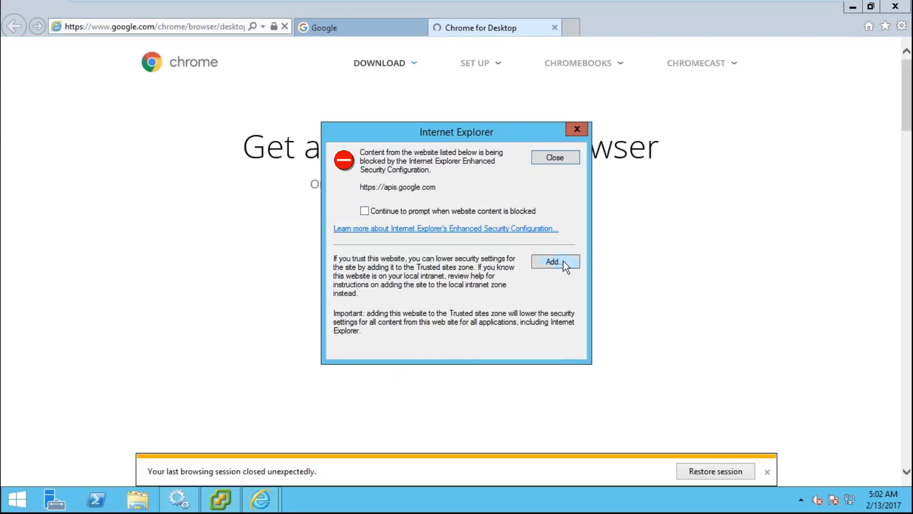
left_click(563, 261)
left_click(546, 230)
left_click(546, 352)
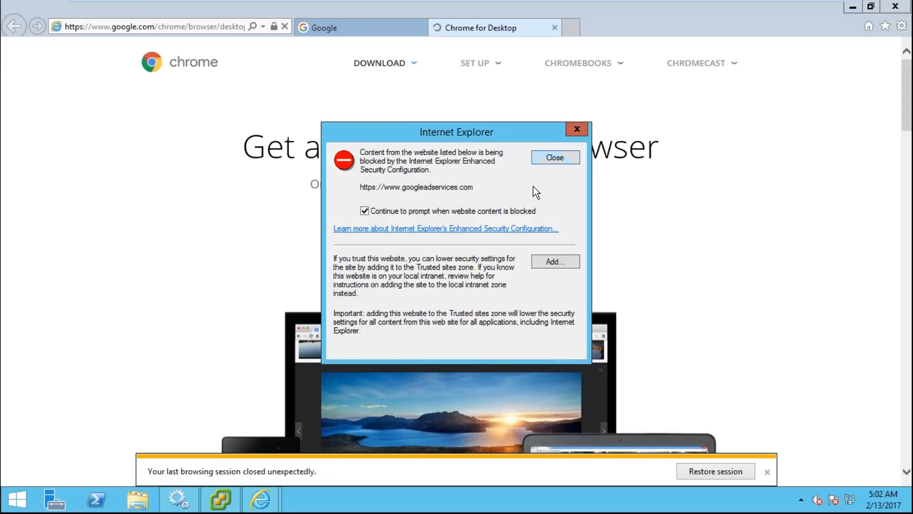
left_click(489, 211)
left_click(555, 261)
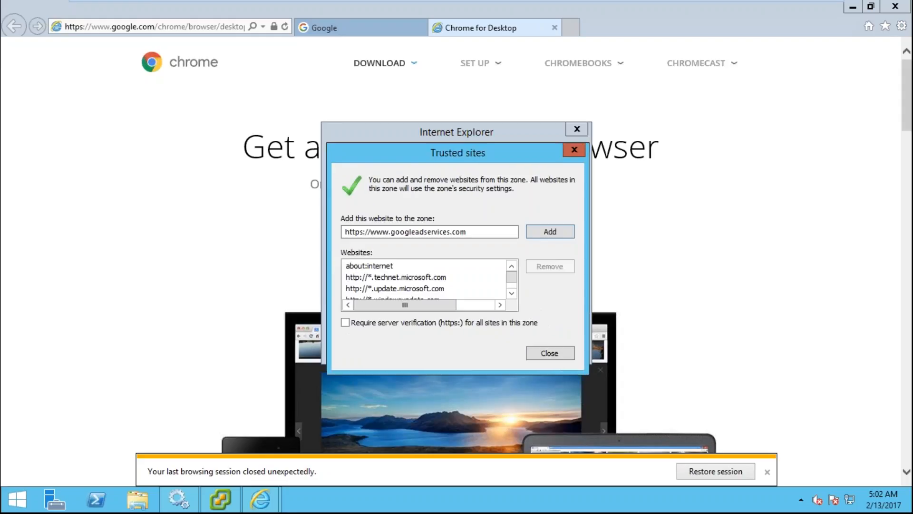
left_click(550, 232)
left_click(549, 353)
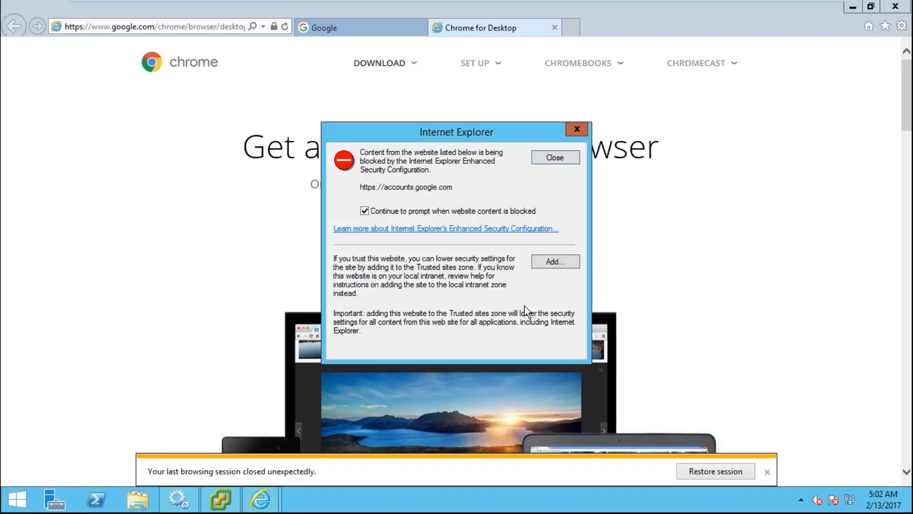
- Add accounts.google.com and ssl.gstatic.com to trusted sites
left_click(511, 214)
left_click(548, 261)
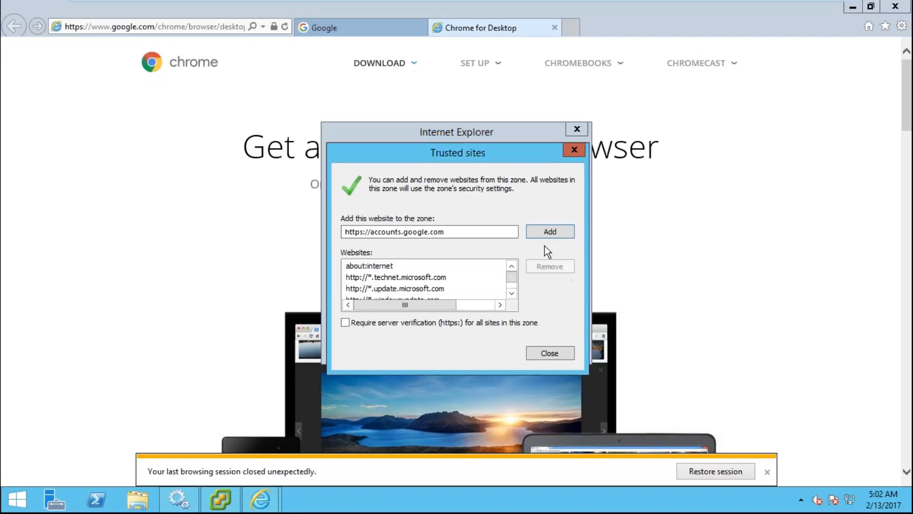
left_click(547, 232)
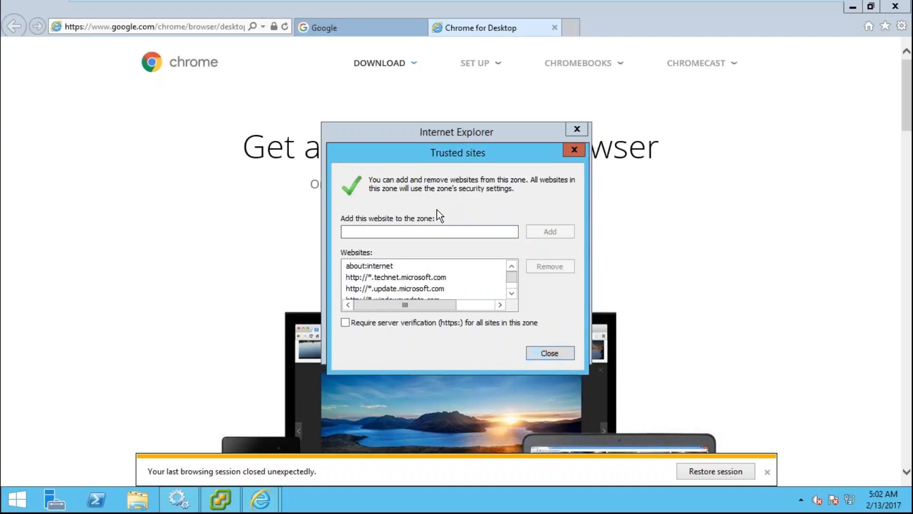
left_click(550, 353)
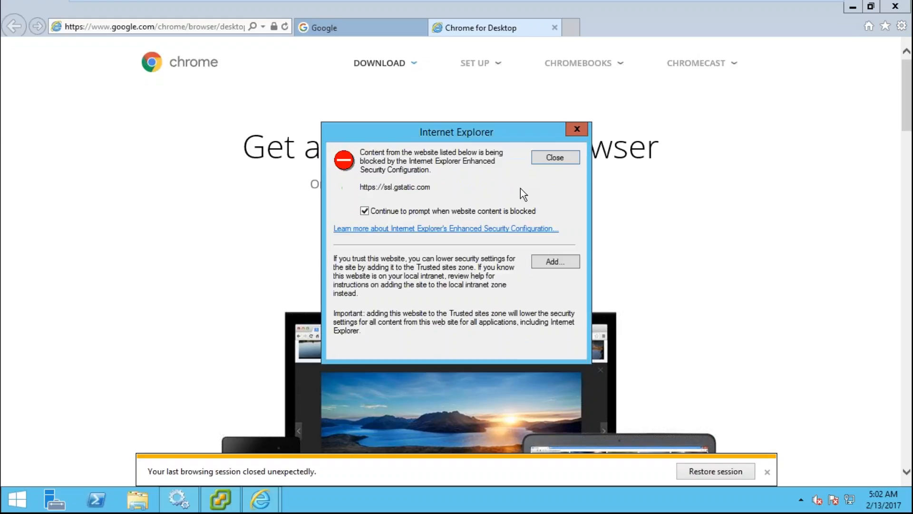
left_click(455, 211)
left_click(555, 262)
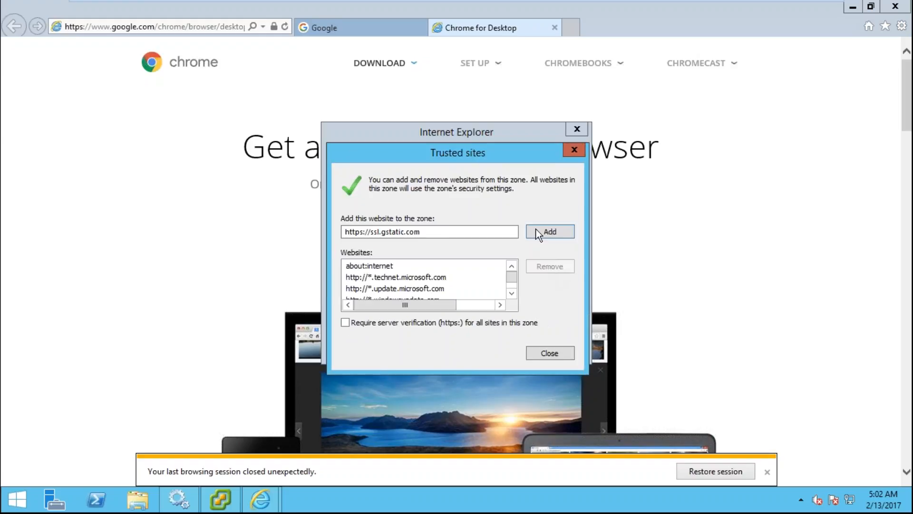
left_click(548, 232)
left_click(547, 354)
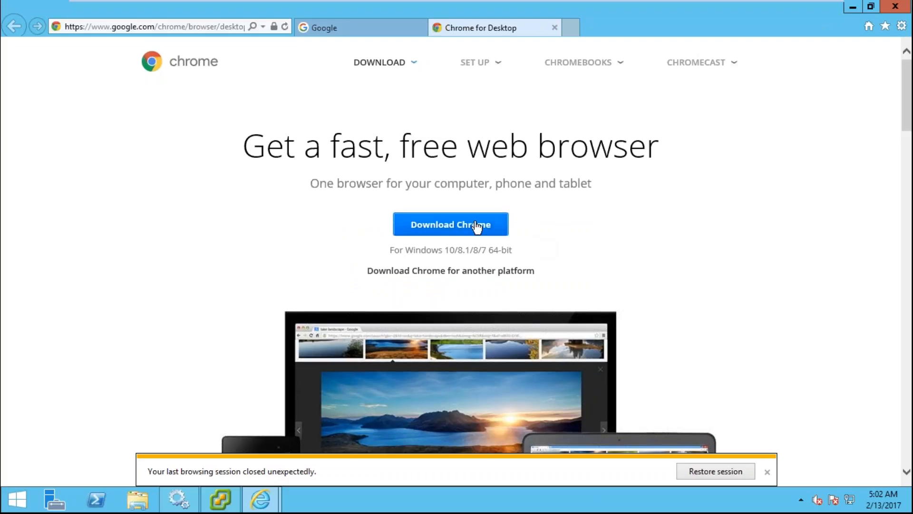
- Download Chrome for Windows, accepting the terms and trusting dl.google.com
left_click(426, 227)
left_click(275, 335)
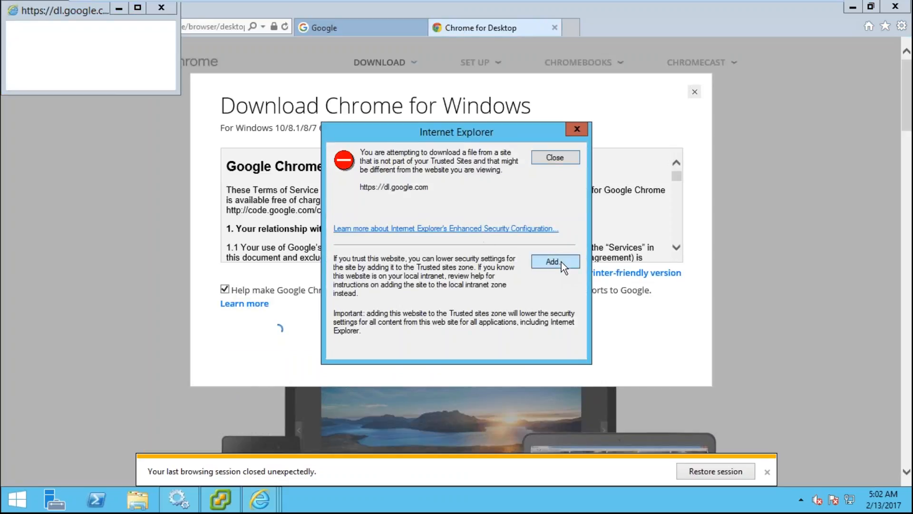
left_click(561, 262)
left_click(555, 233)
left_click(550, 353)
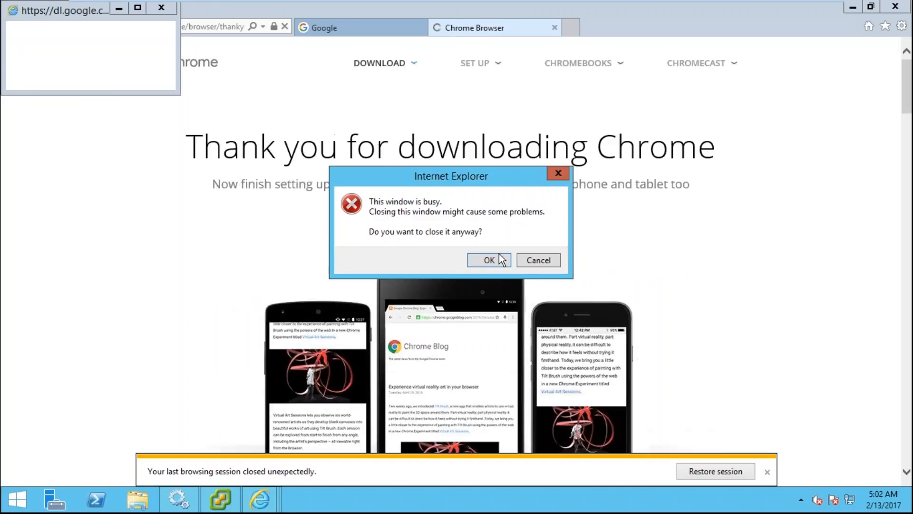
left_click(487, 259)
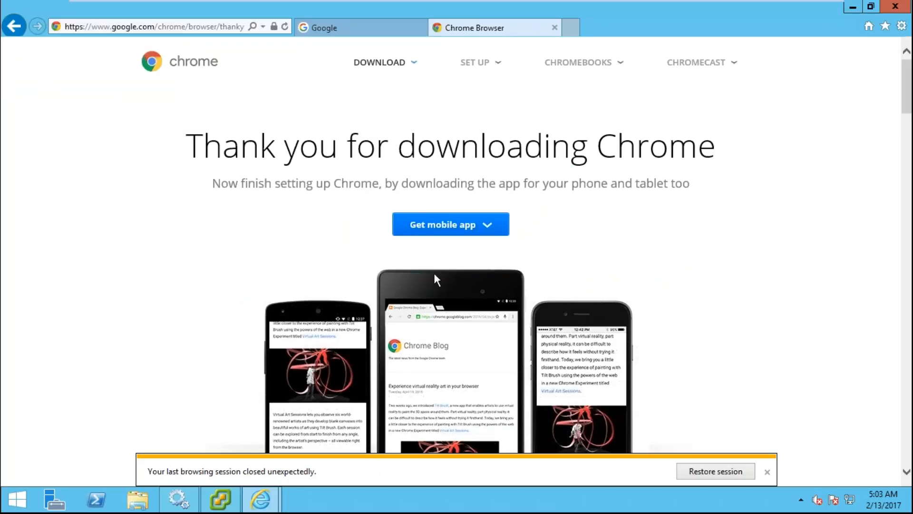
left_click(488, 227)
- Accept the Chrome for Windows terms and run the installer, keeping Internet Explorer open
mouse_move(363, 61)
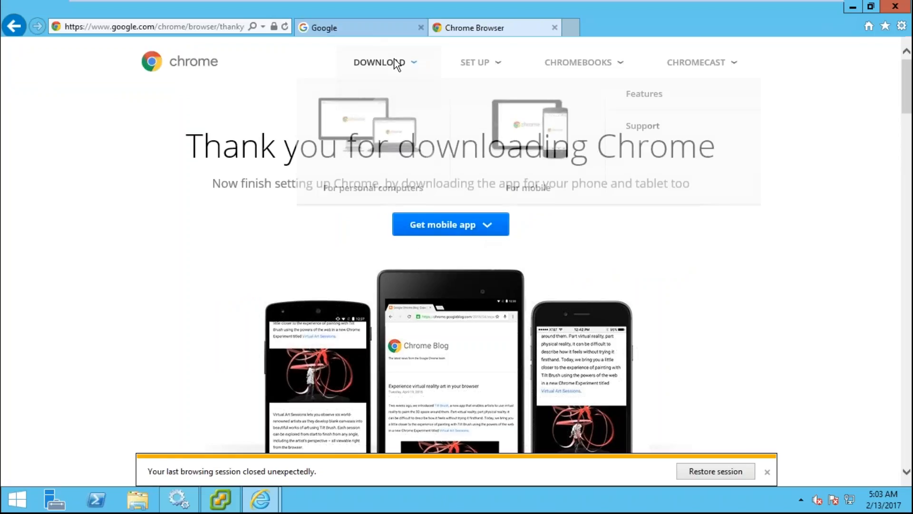
left_click(391, 127)
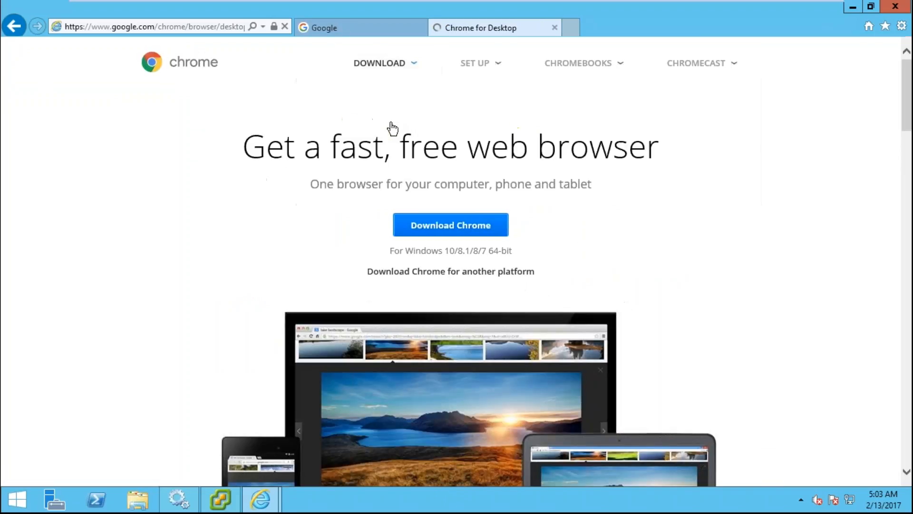
left_click(471, 226)
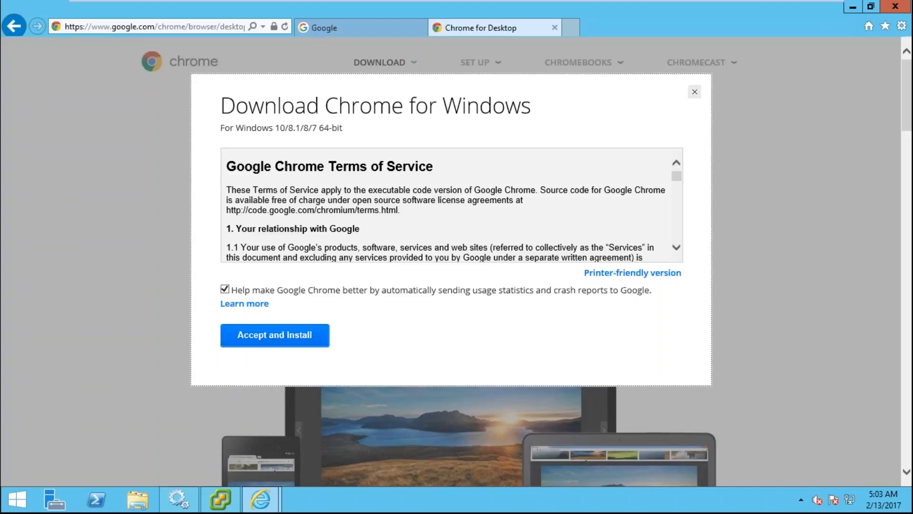
left_click(285, 335)
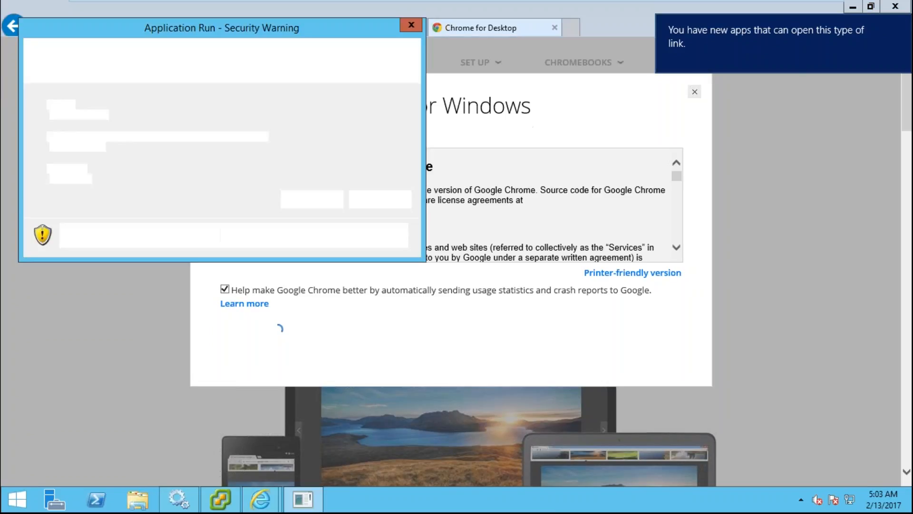
left_click(301, 202)
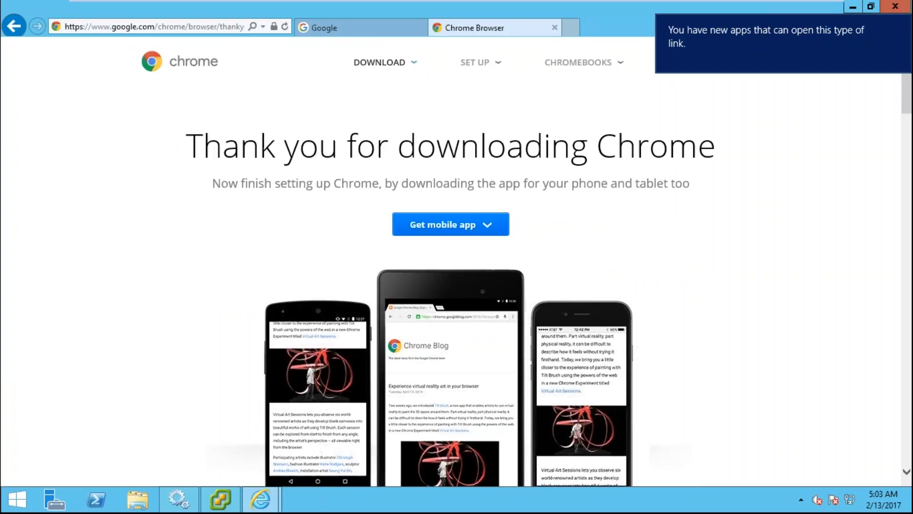
left_click(894, 6)
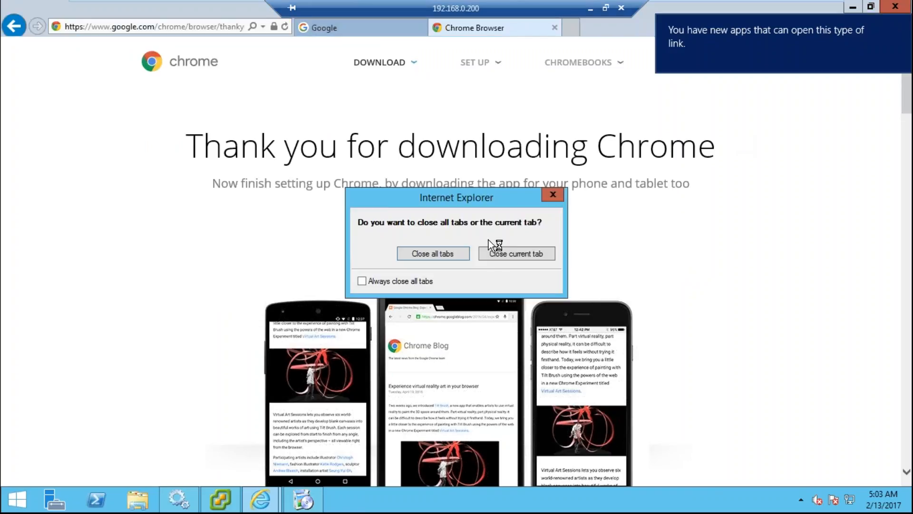
left_click(552, 195)
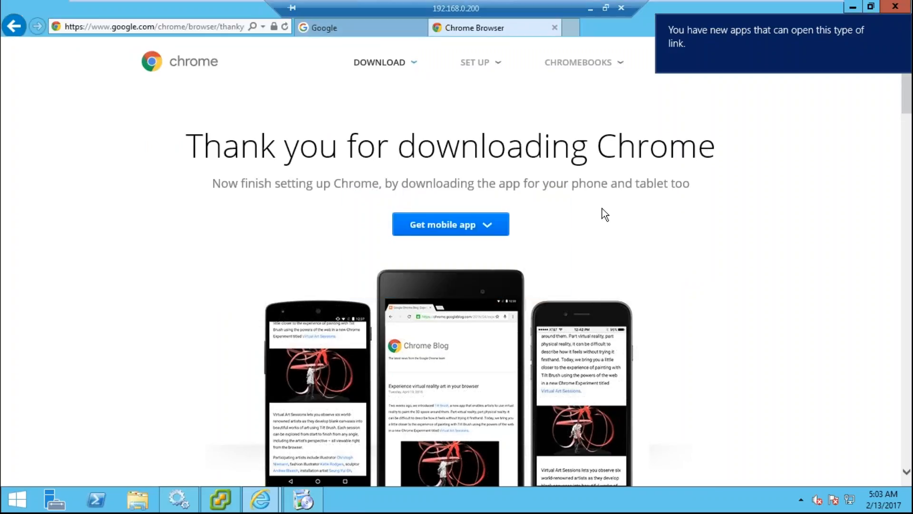
- Continue past the Chrome welcome screen, then close Internet Explorer and all its tabs
left_click(306, 502)
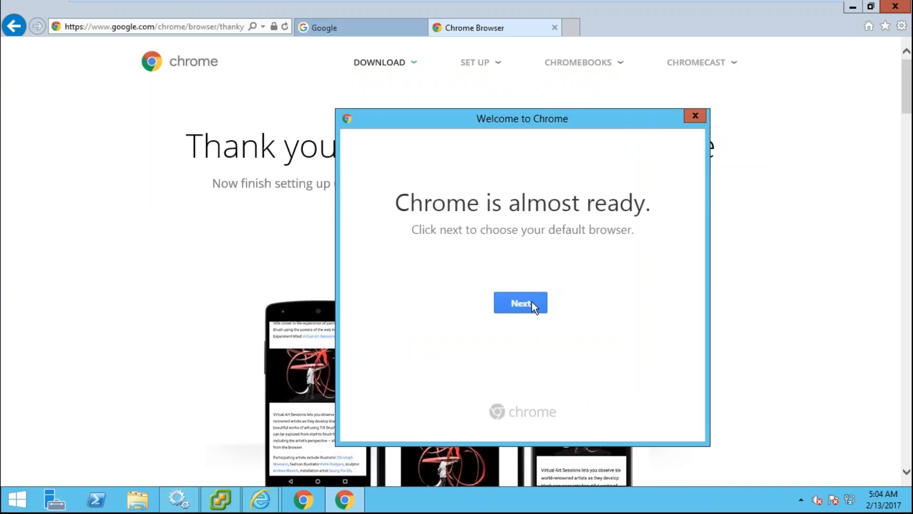
left_click(493, 289)
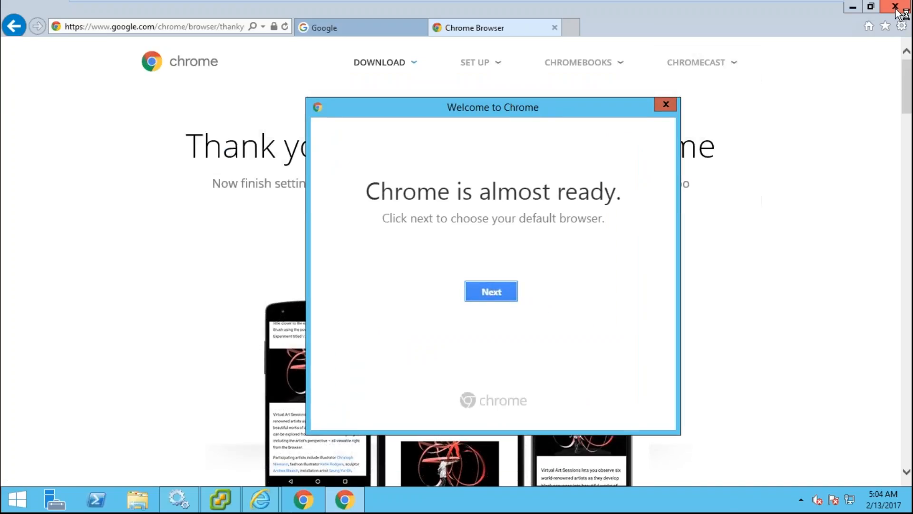
right_click(265, 500)
left_click(267, 464)
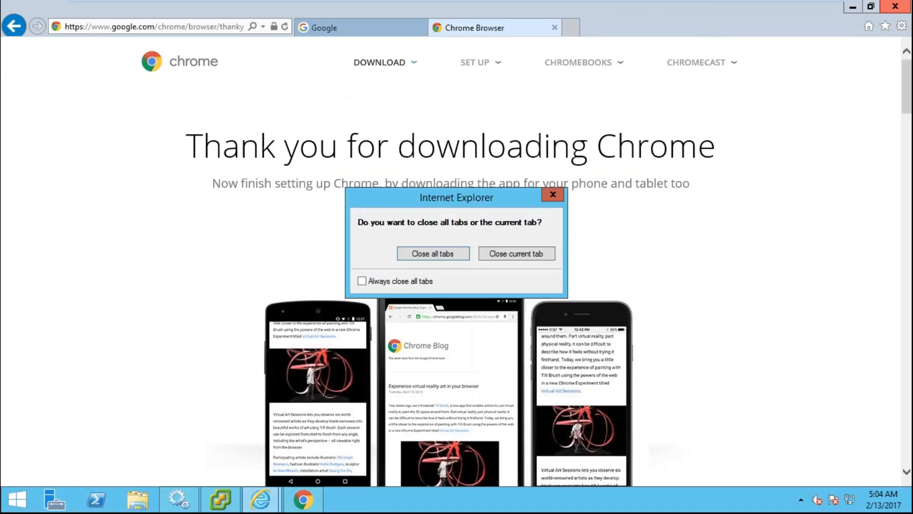
left_click(453, 257)
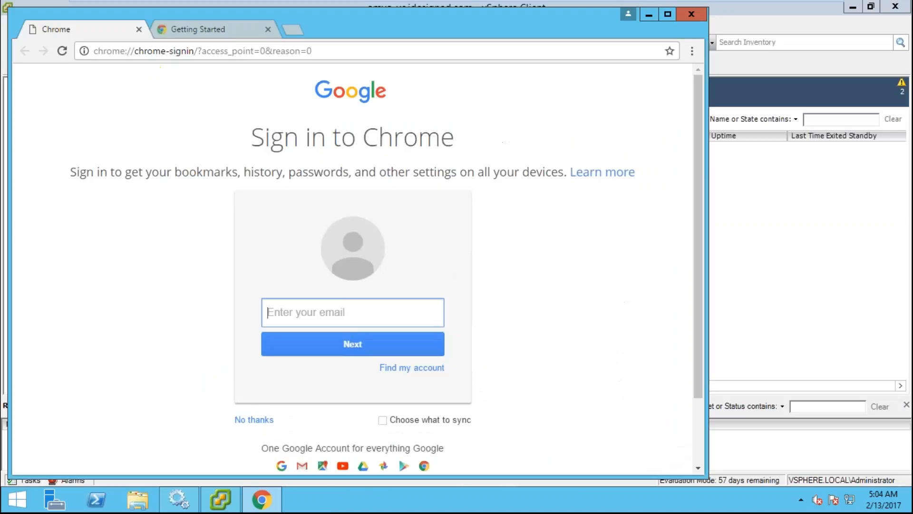
- Close Chrome's Getting Started tab and maximize the window
left_click(268, 29)
left_click(667, 14)
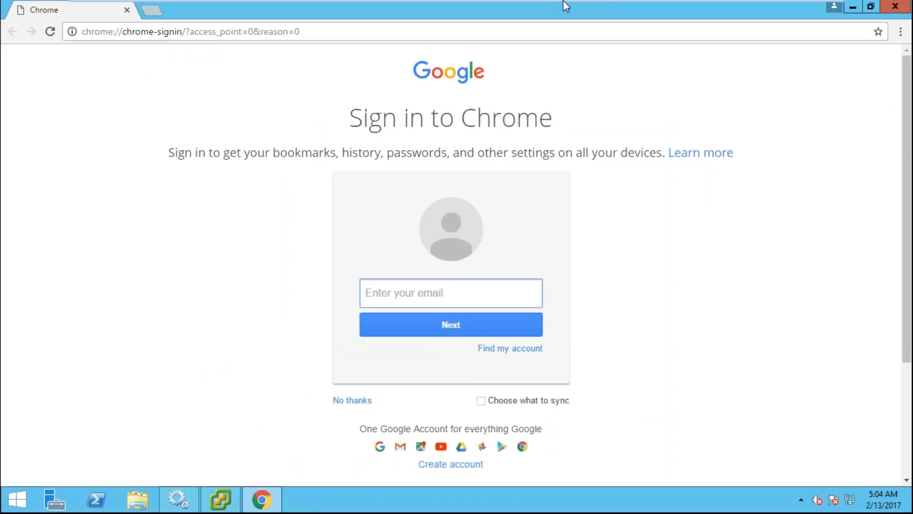
mouse_move(563, 1)
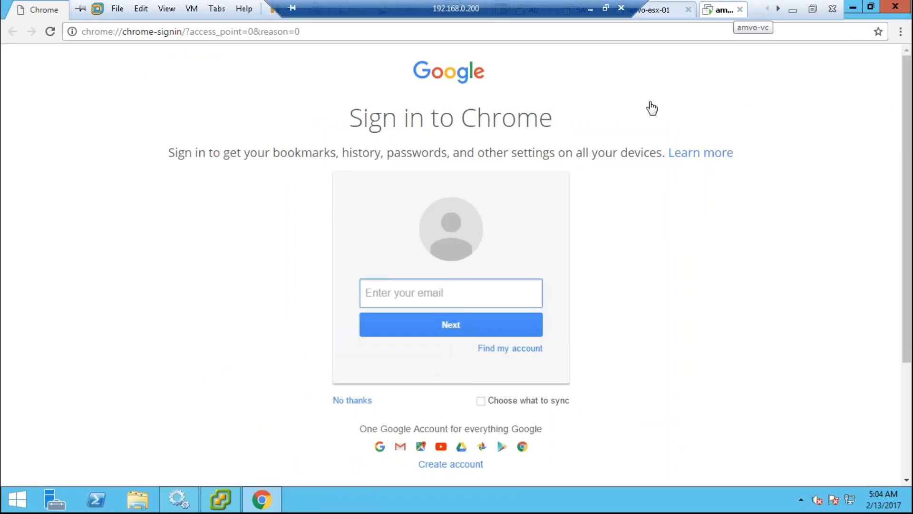
left_click(239, 32)
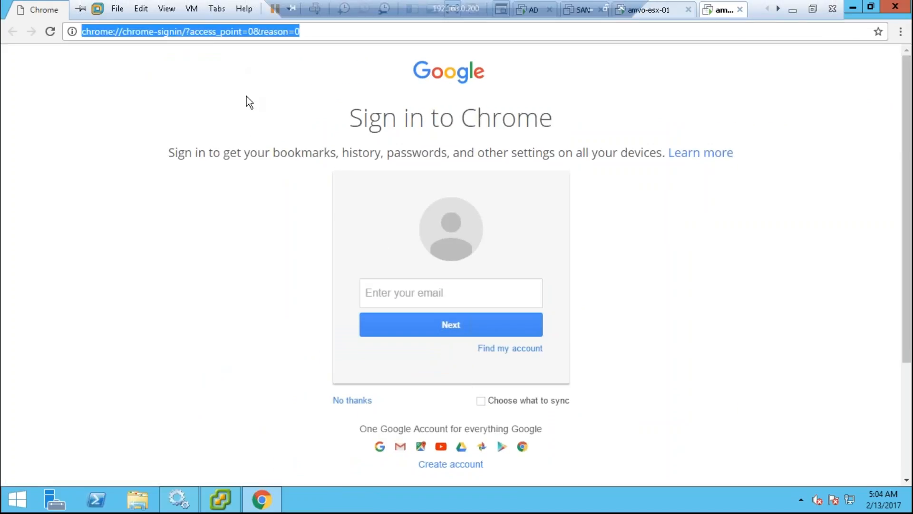
type("vc")
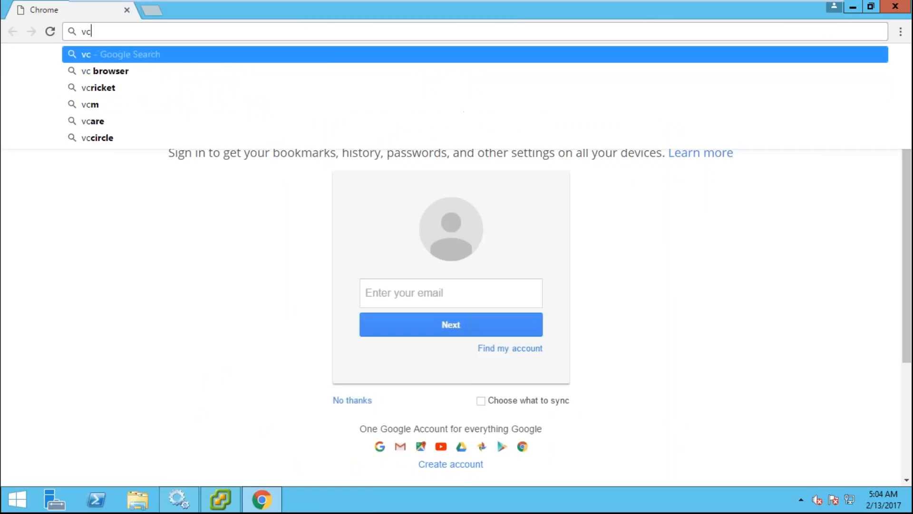
key("BackSpace")
type("amvo-vc")
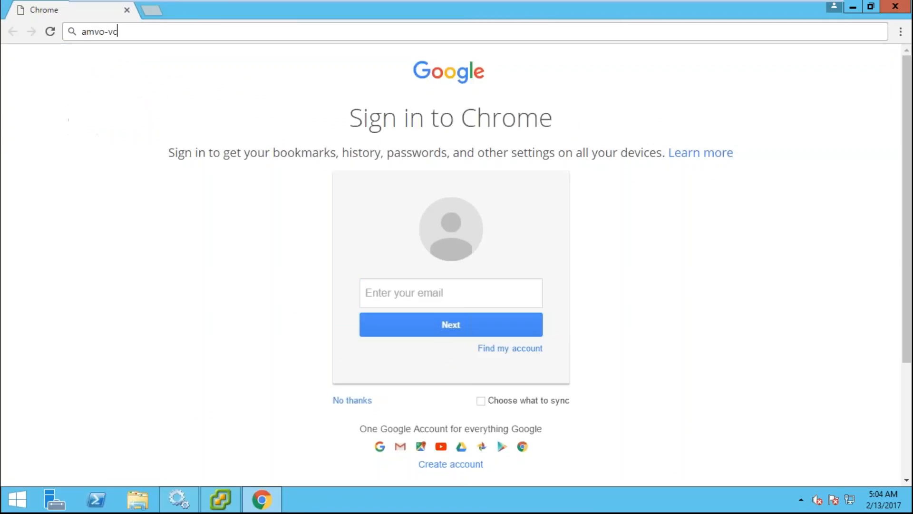
key("Return")
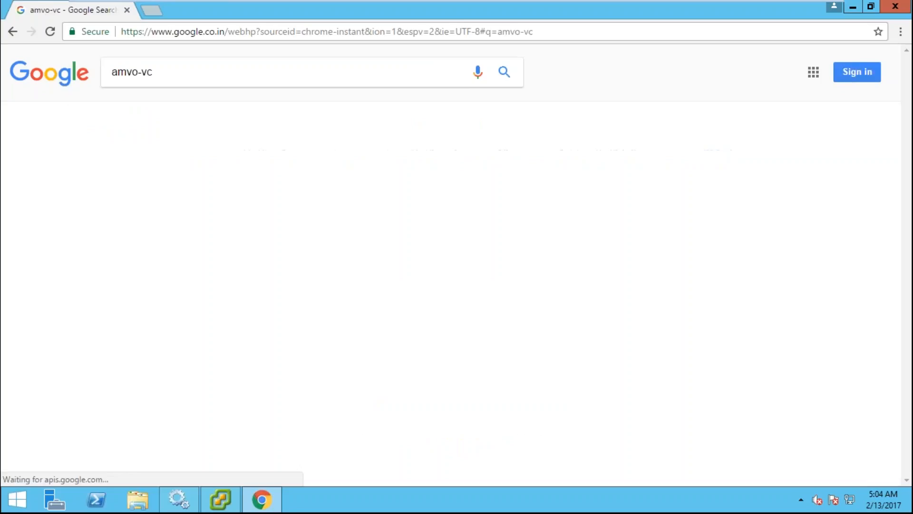
key("ctrl+l")
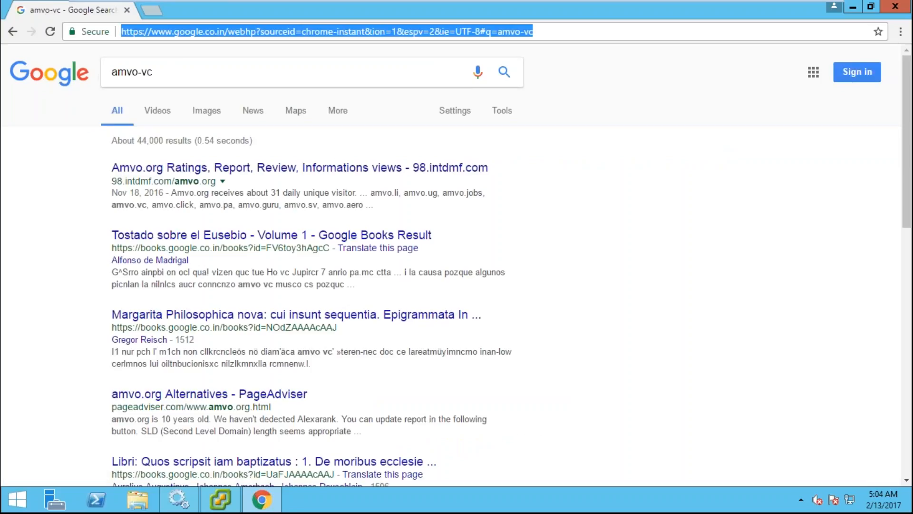
type("https")
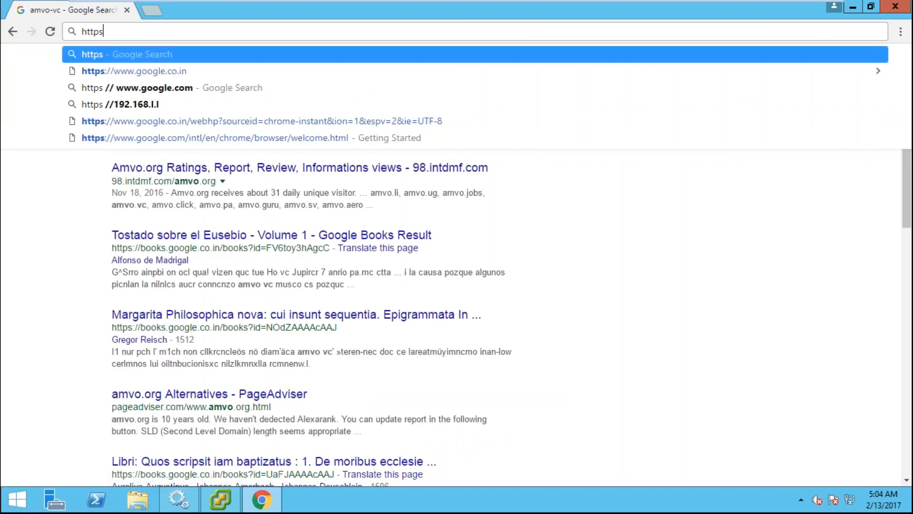
type("://amvo")
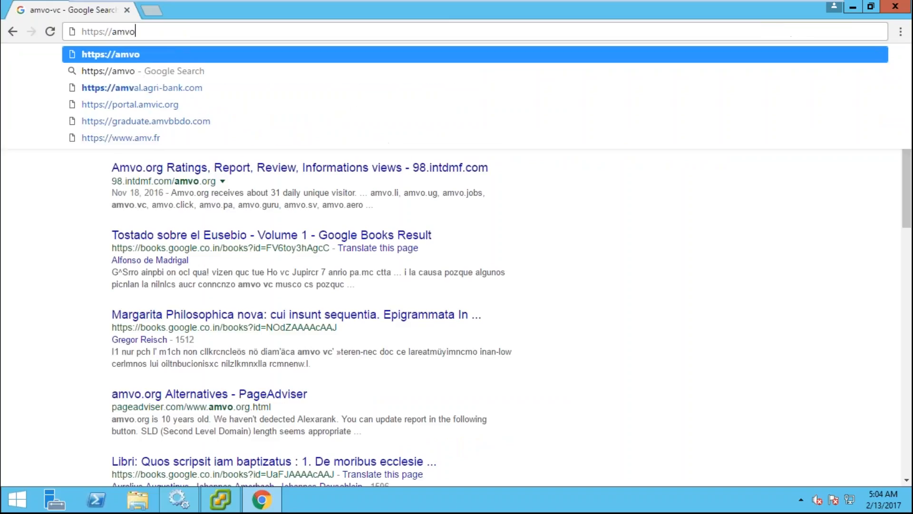
type("-vc")
key("Return")
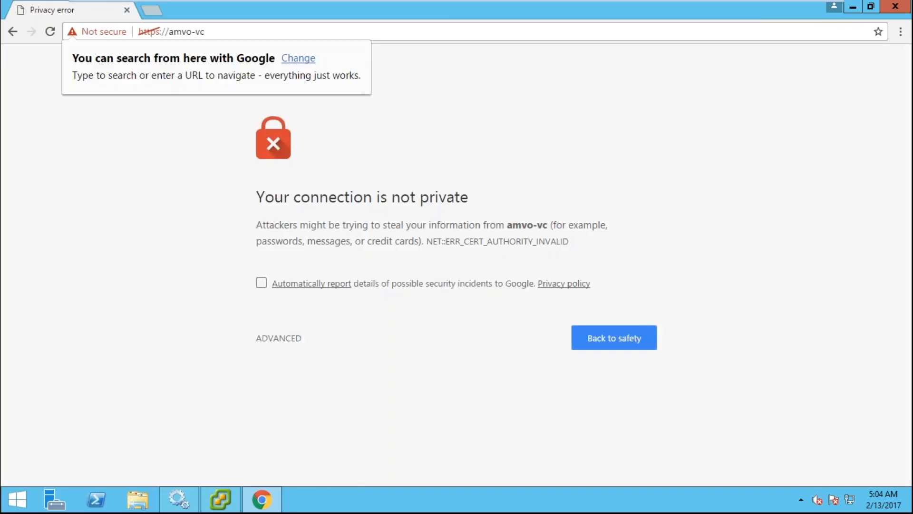
- Proceed past both amvo-vc certificate warnings via Log in to vSphere Web Client
left_click(279, 339)
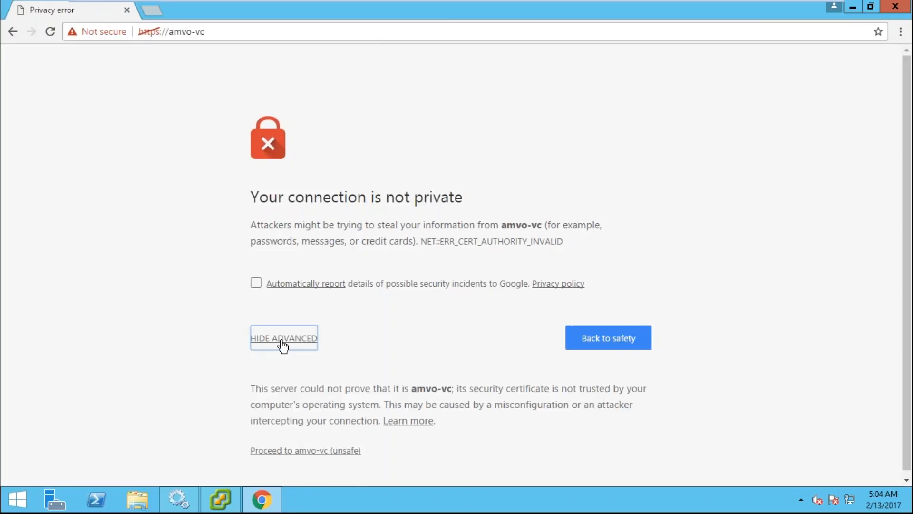
left_click(303, 451)
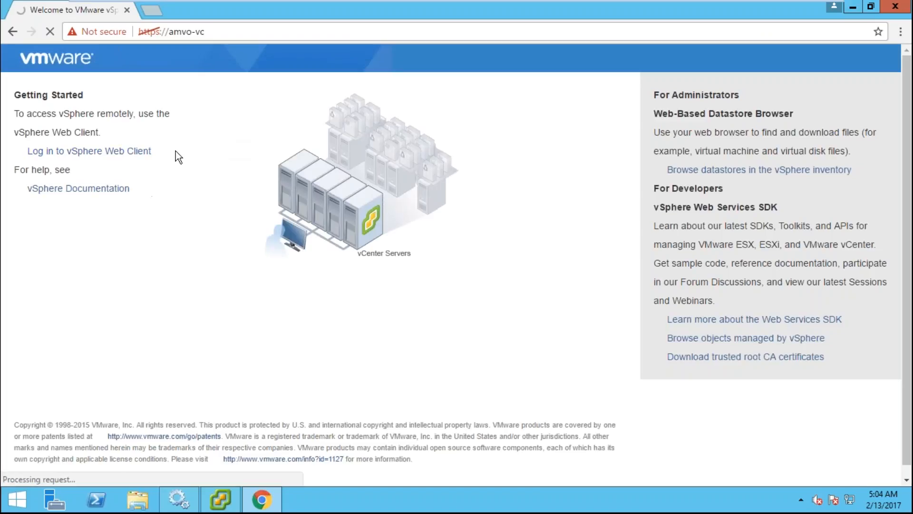
left_click(142, 151)
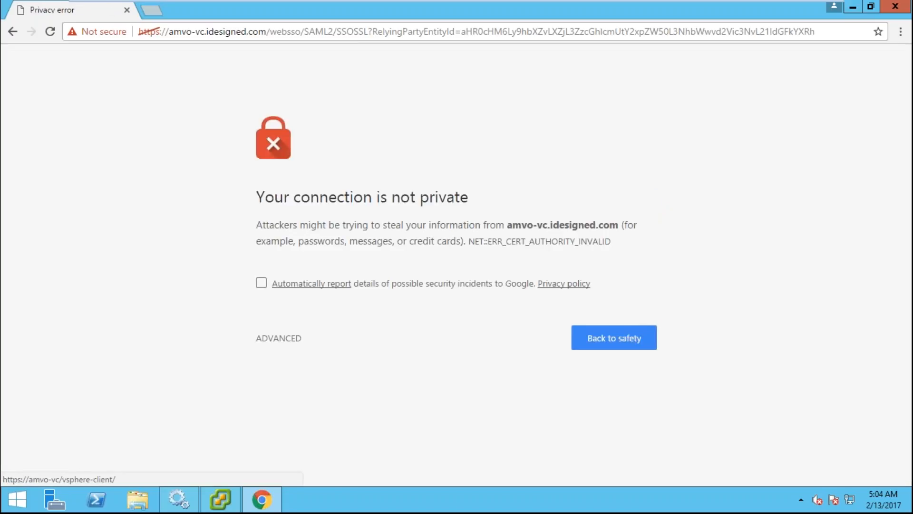
left_click(295, 339)
left_click(319, 451)
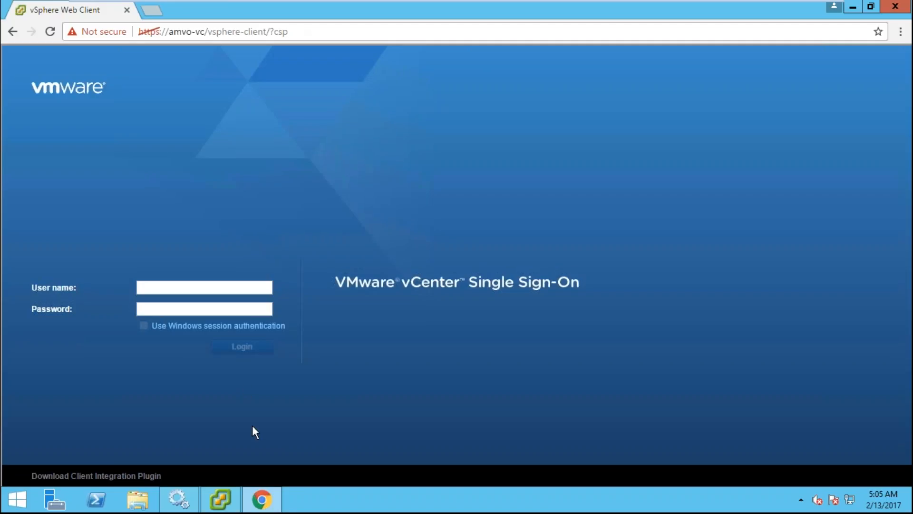
left_click(226, 501)
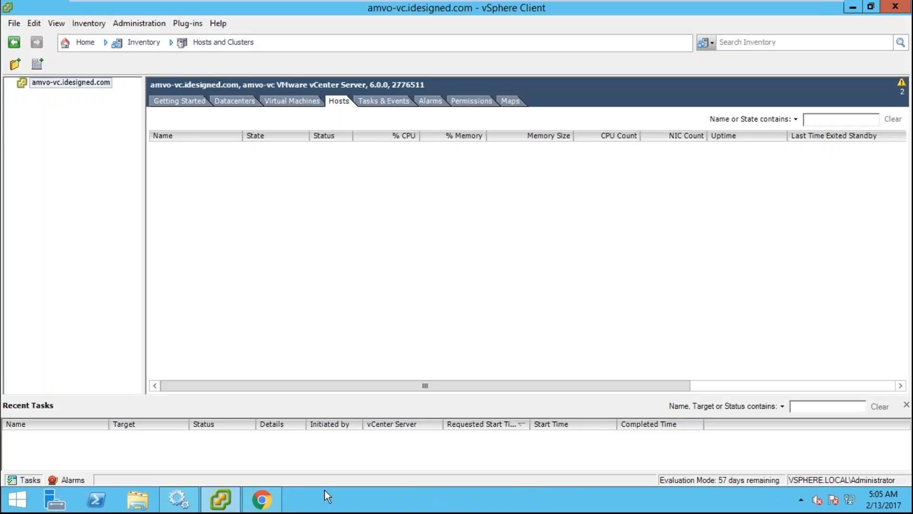
left_click(270, 504)
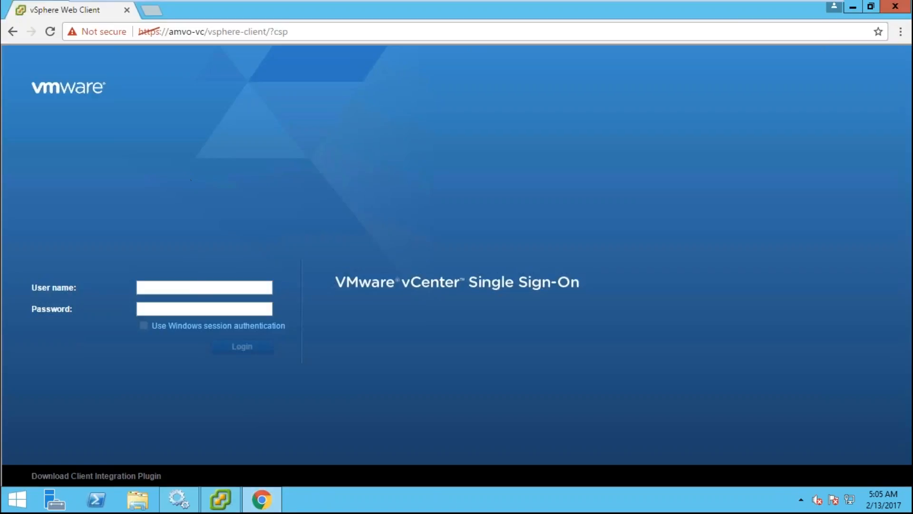
left_click(202, 286)
type("idesigned.\\")
key("BackSpace")
key("BackSpace")
key("BackSpace")
key("BackSpace")
key("BackSpace")
key("BackSpace")
key("BackSpace")
key("BackSpace")
key("BackSpace")
key("BackSpace")
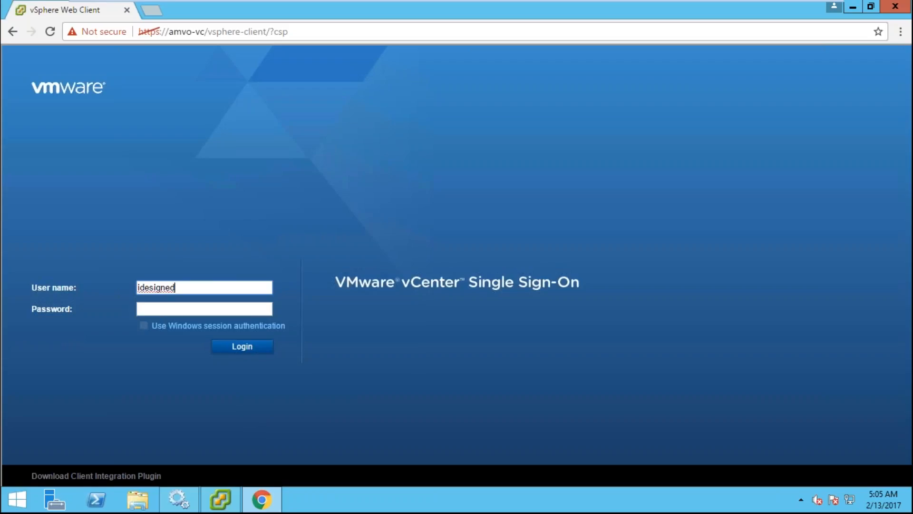
type("administrator@vsphere.local")
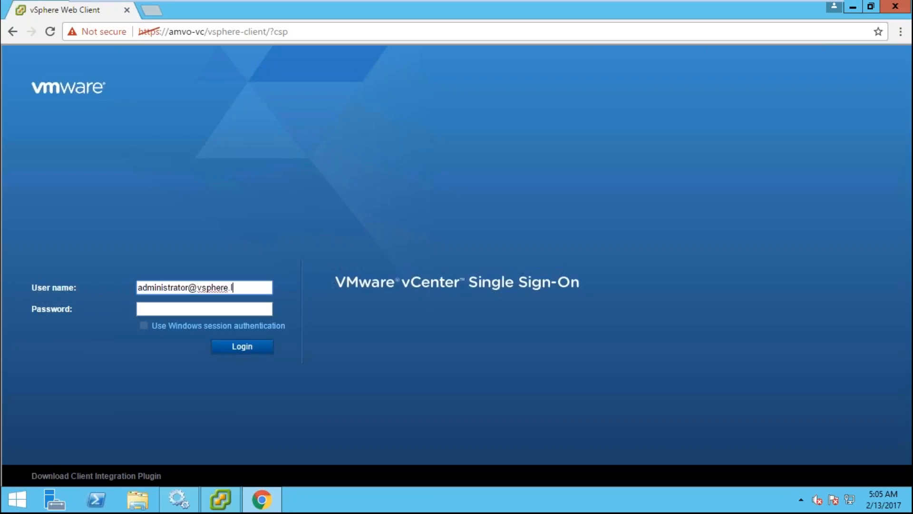
key("Tab")
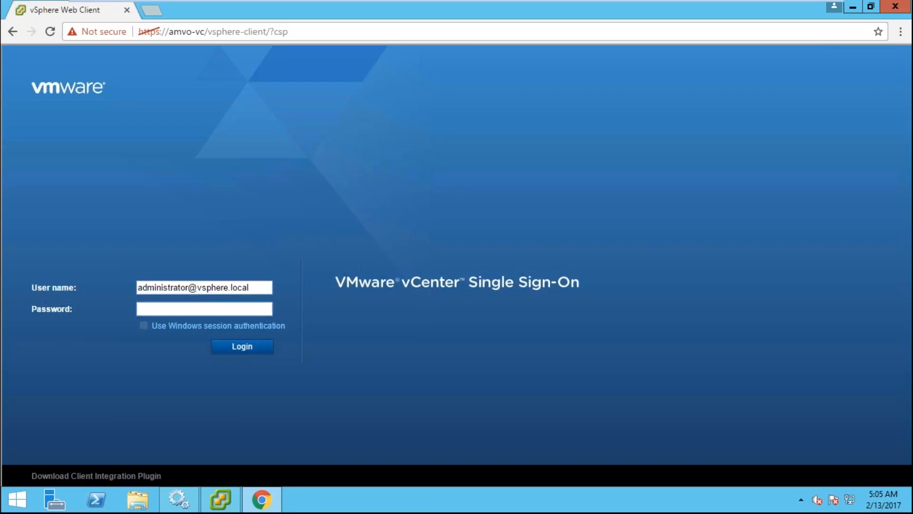
type("••••••••")
key("Return")
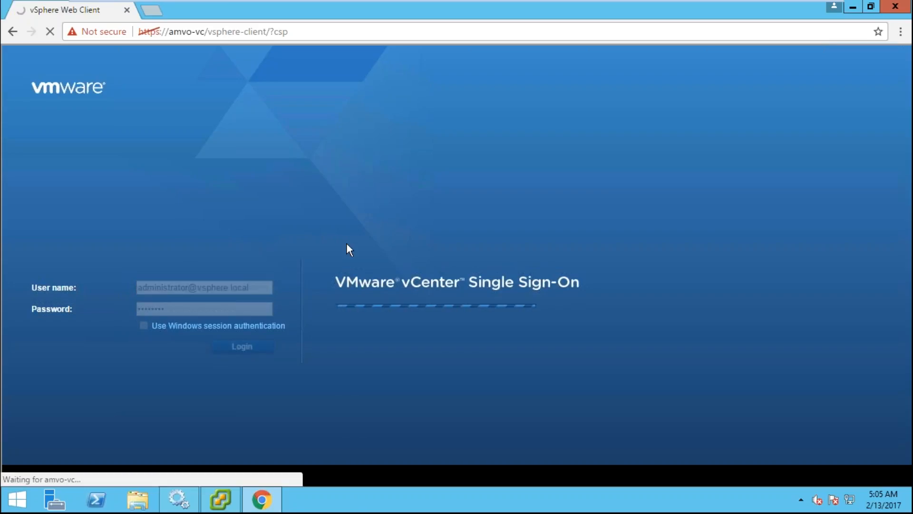
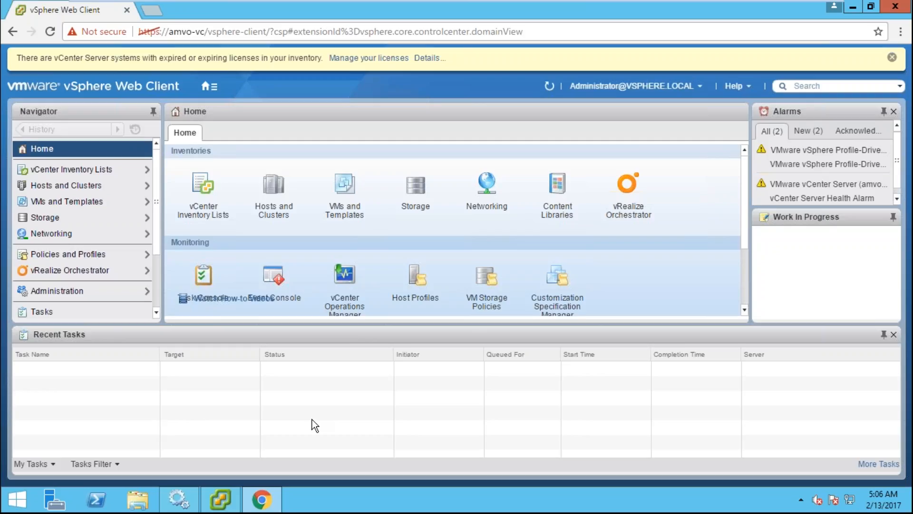
- Launch vSphere Client and log in to amvo-vc as idesigned\svc-vmadmin; dismiss the incorrect-password error
key("super+d")
double_click(23, 179)
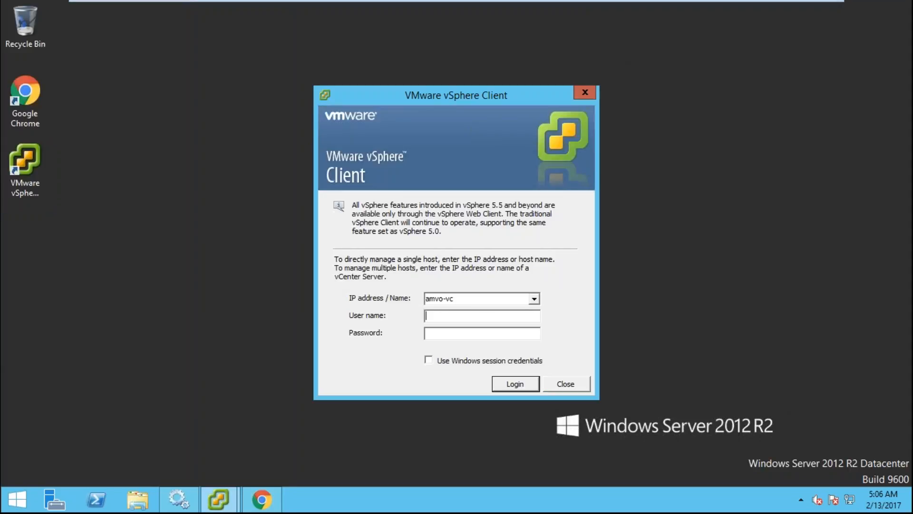
type("idesigned.")
key("BackSpace")
type("\\s")
type("vc-vmadmin")
type("**********")
key("Return")
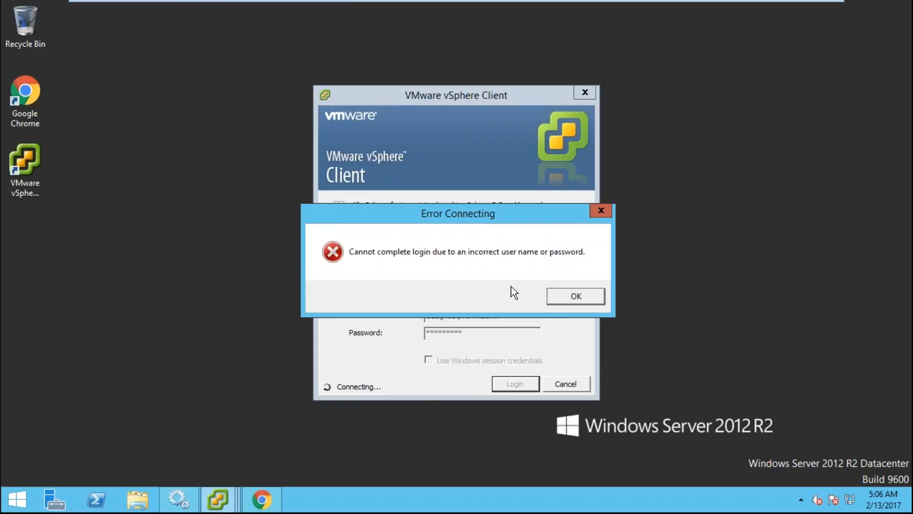
left_click(597, 297)
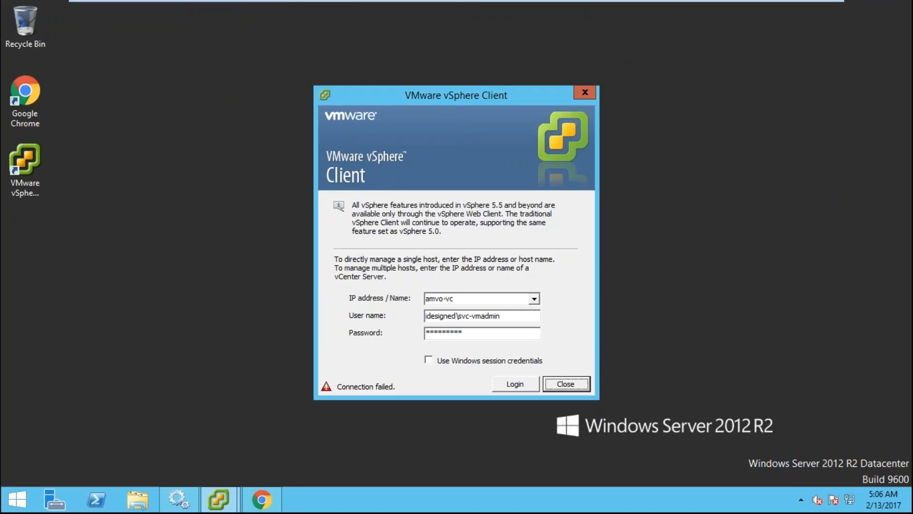
- Retype the service account password and retry the login, then dismiss the second connection error
left_click_drag(505, 333, 422, 333)
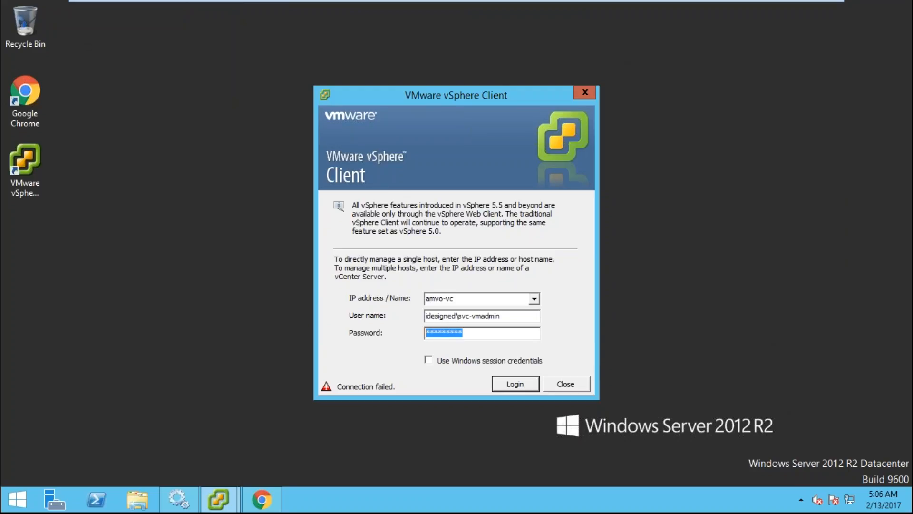
type("********")
key("ctrl+a")
type("**********")
key("Return")
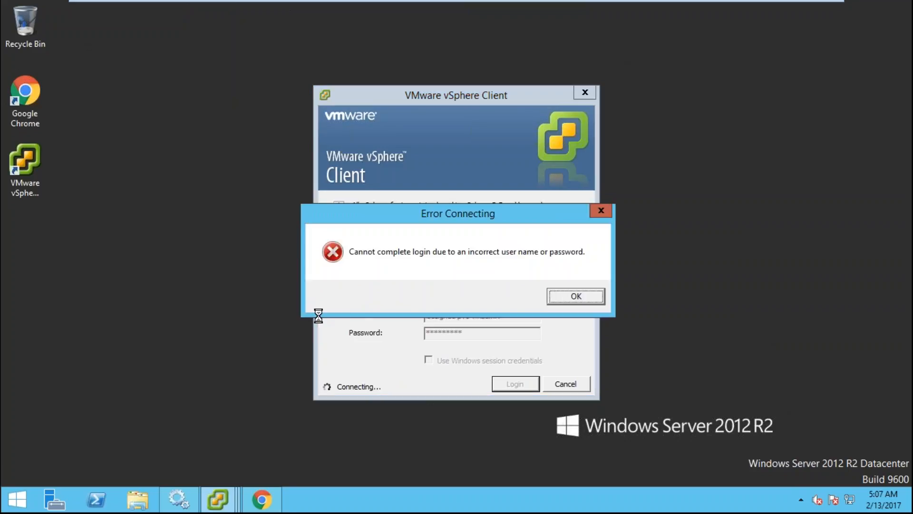
left_click(576, 296)
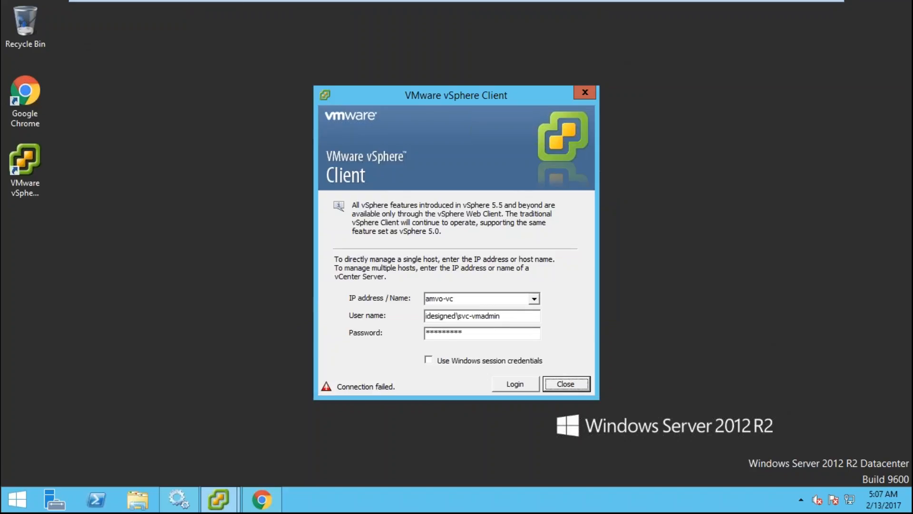
- Under Single Sign-On > Configuration > Identity Sources, add idesigned.com as Active Directory (Integrated Windows Authentication)
left_click(276, 502)
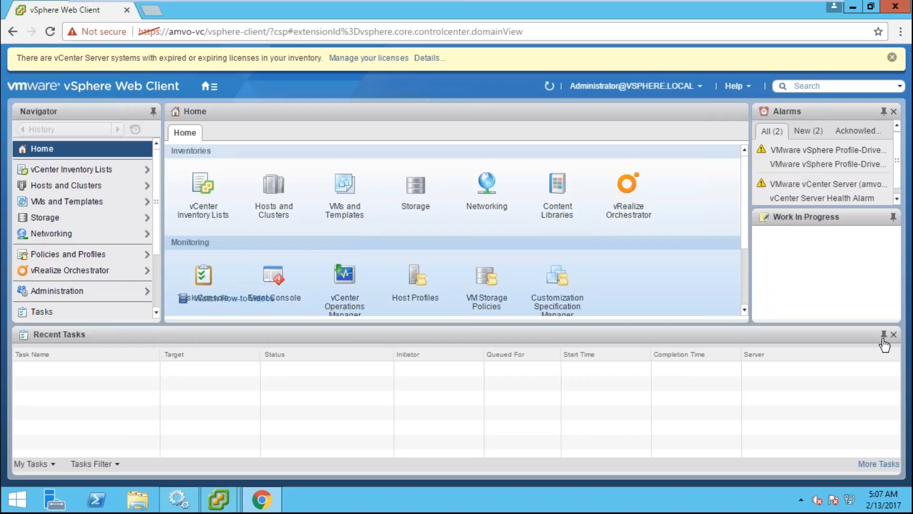
left_click(894, 336)
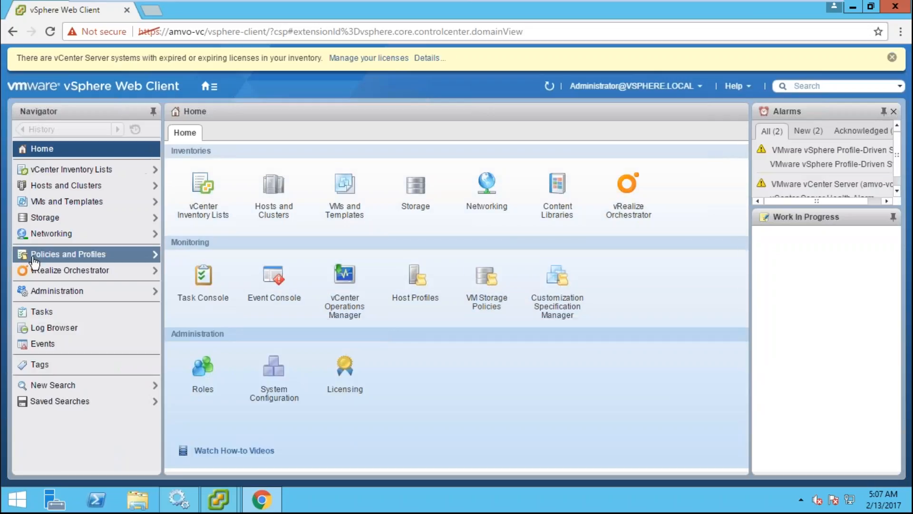
left_click(88, 295)
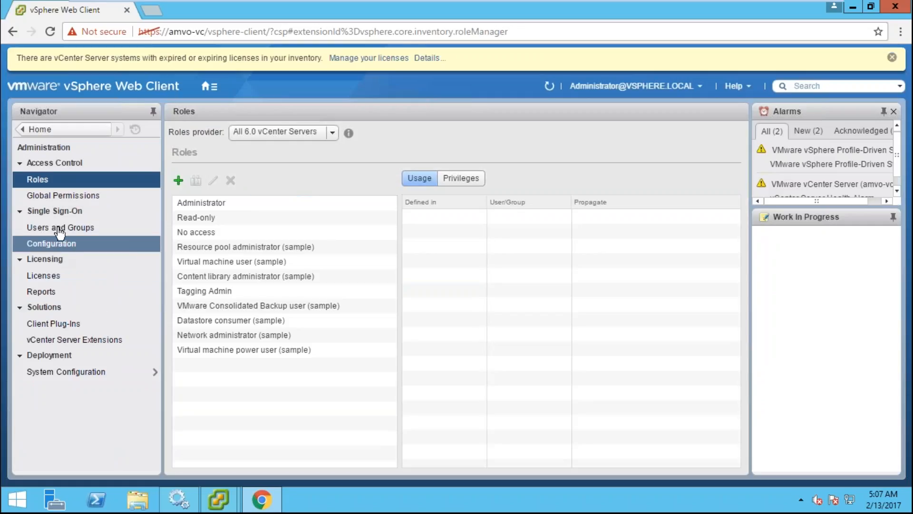
left_click(61, 252)
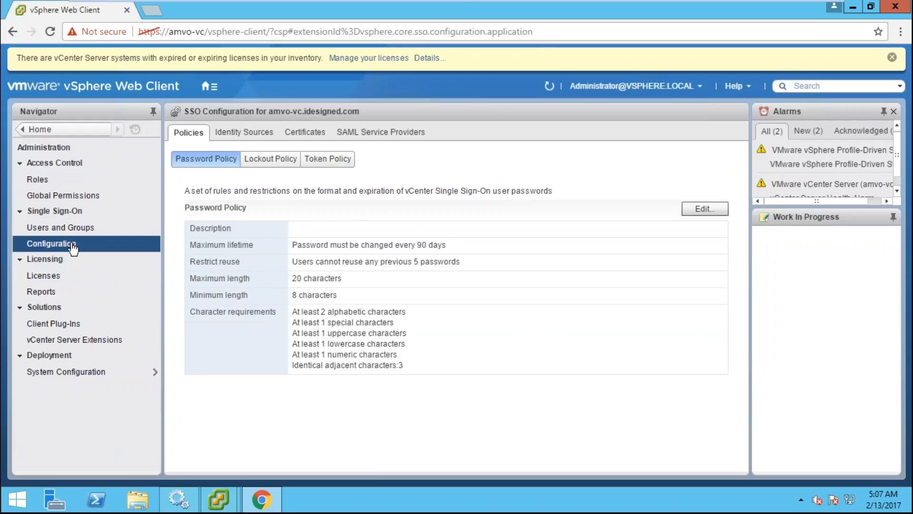
left_click(249, 133)
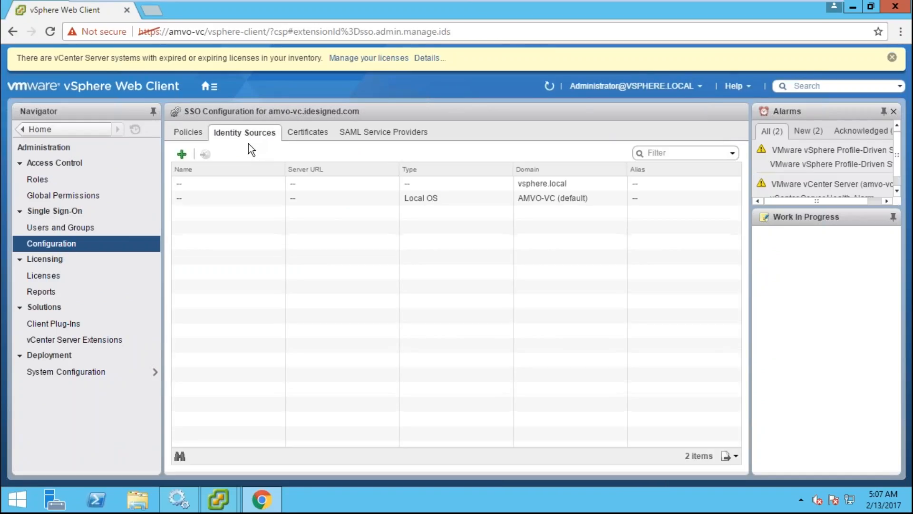
left_click(182, 155)
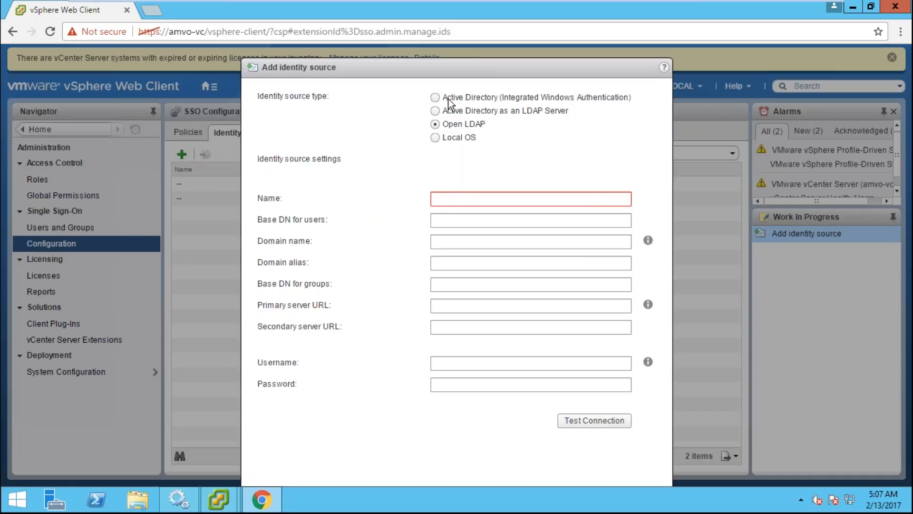
left_click(436, 98)
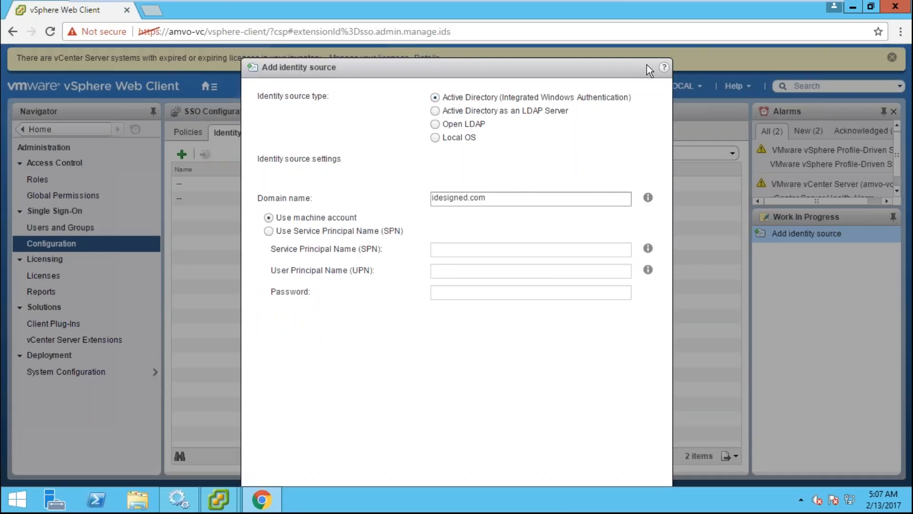
left_click_drag(615, 64, 617, 27)
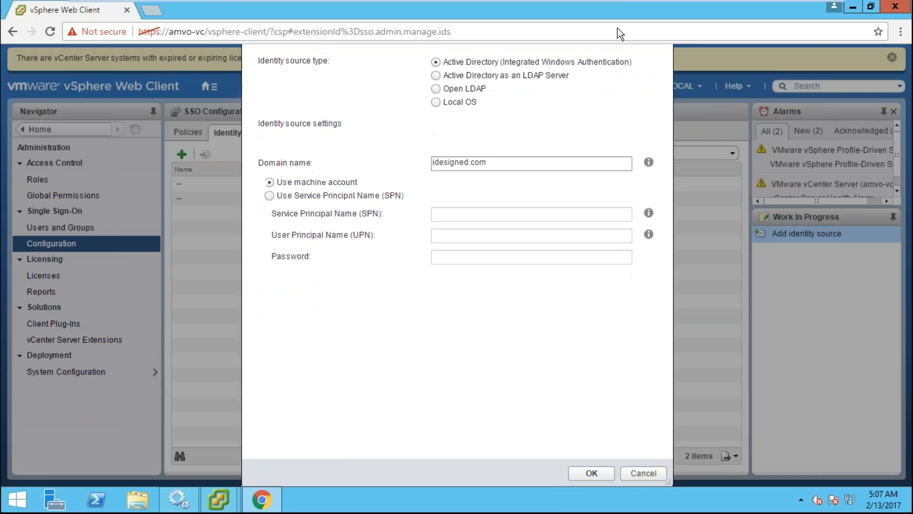
left_click(597, 458)
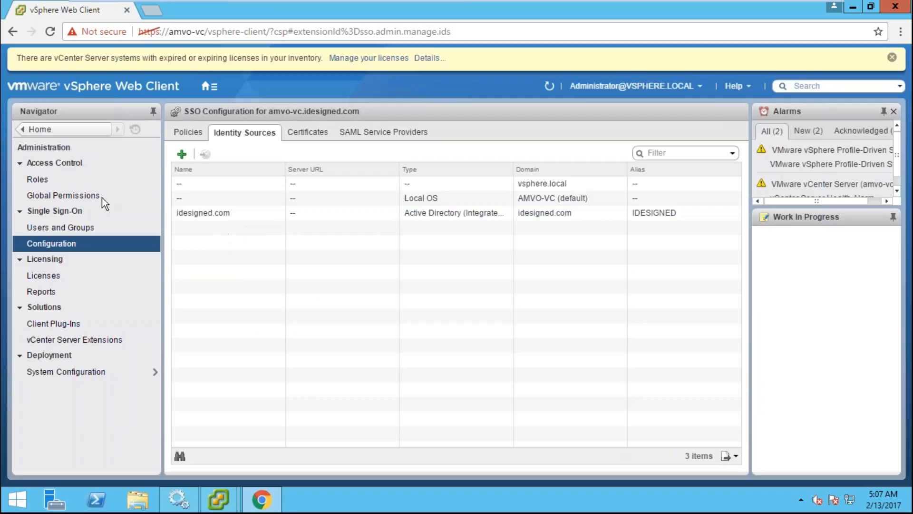
- Start a new global permission and browse users in the idesigned.com domain
left_click(71, 195)
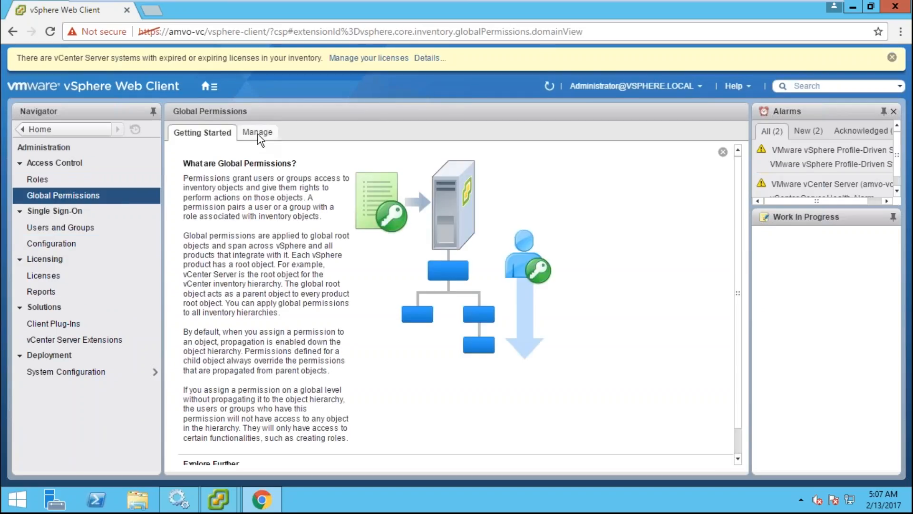
left_click(257, 133)
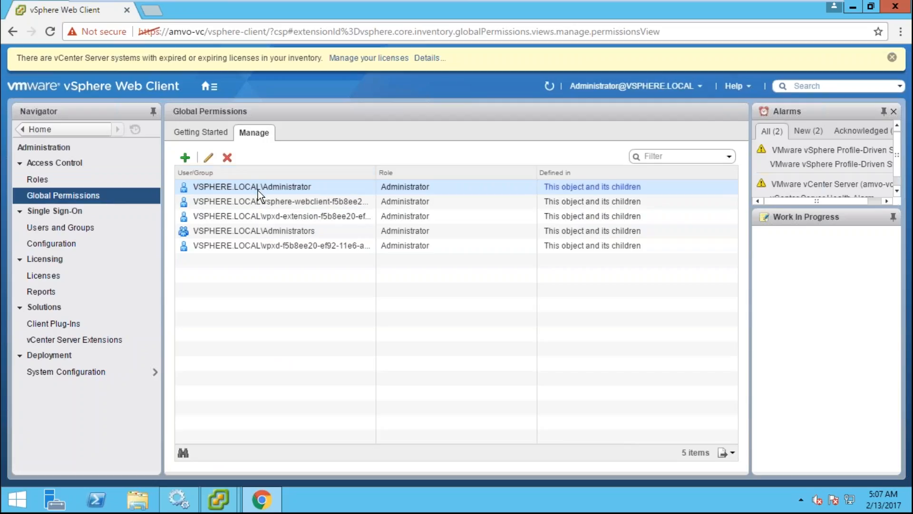
left_click(185, 157)
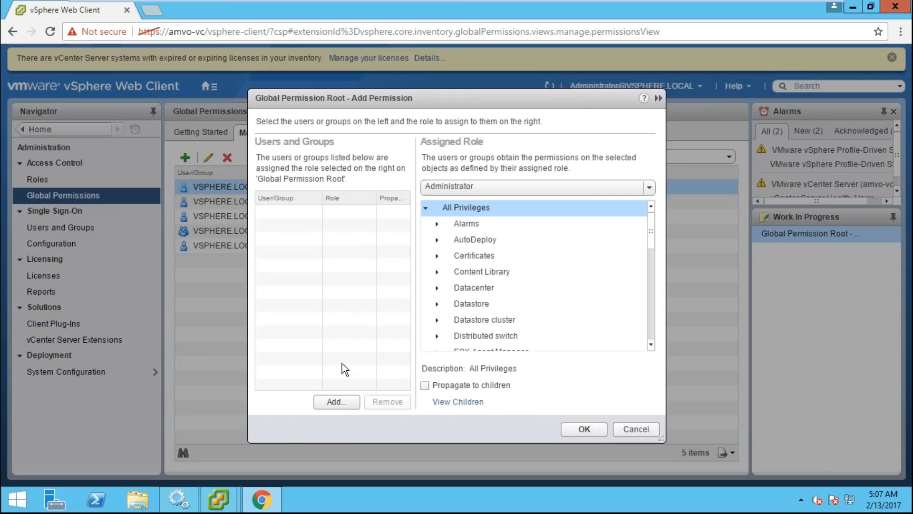
left_click(342, 402)
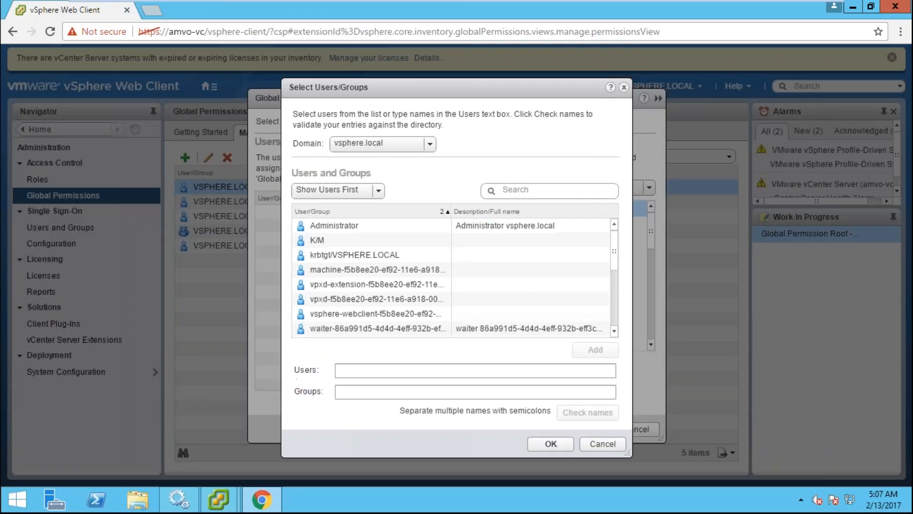
left_click(544, 192)
left_click(424, 148)
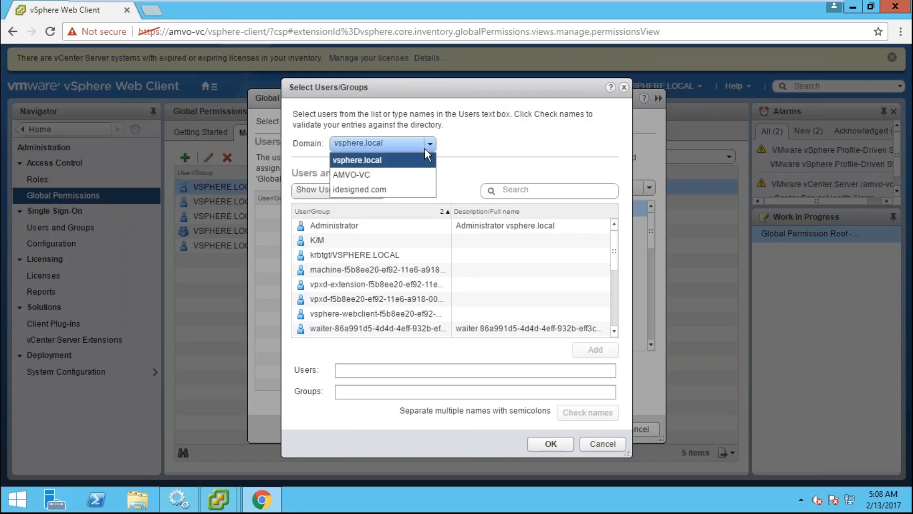
left_click(381, 193)
- Select svc-vmadmin as the user, keep the Administrator role, and save the permission
left_click(545, 192)
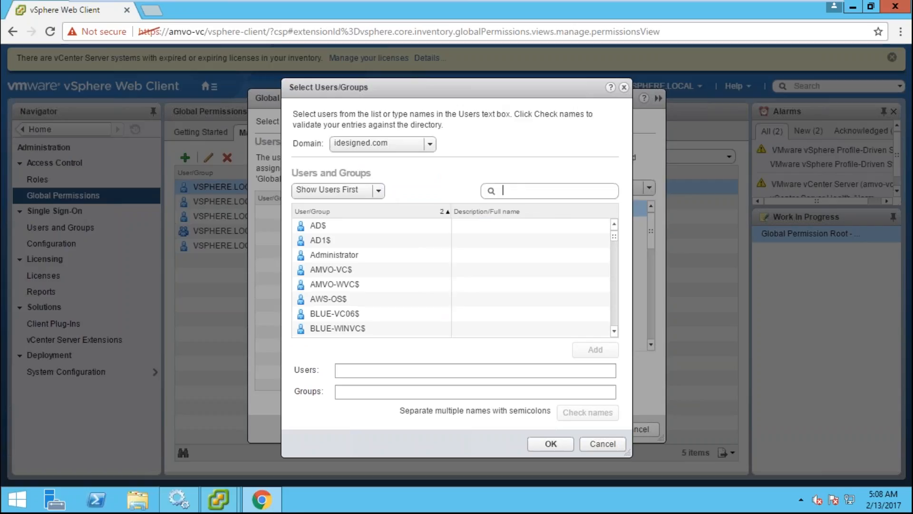
type("svc-vmadmin")
double_click(388, 223)
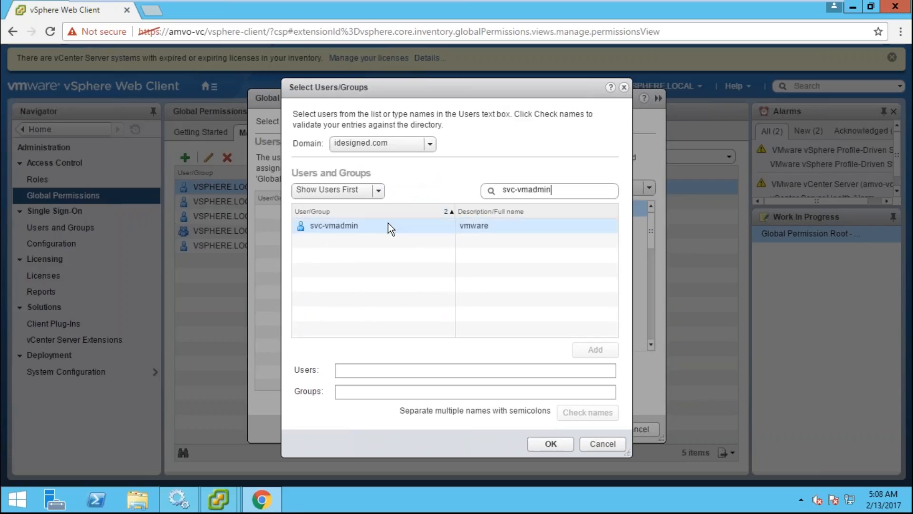
left_click(564, 440)
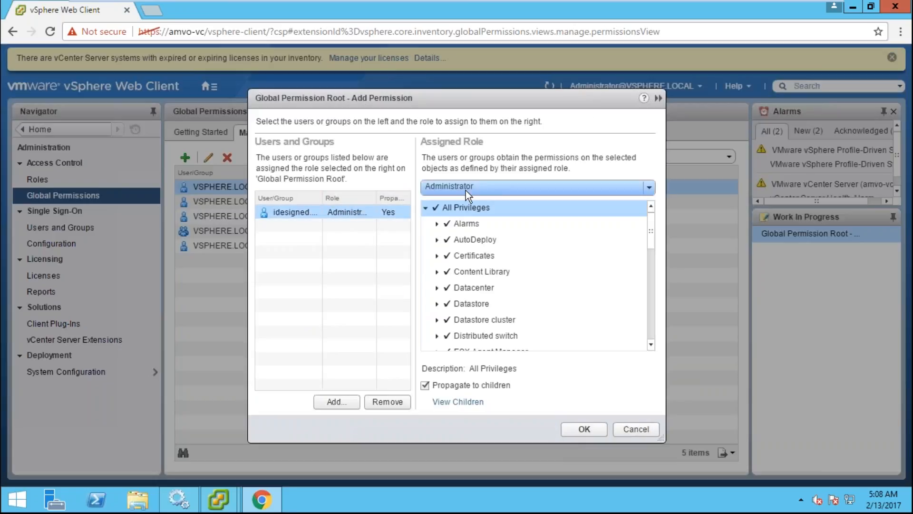
left_click(506, 184)
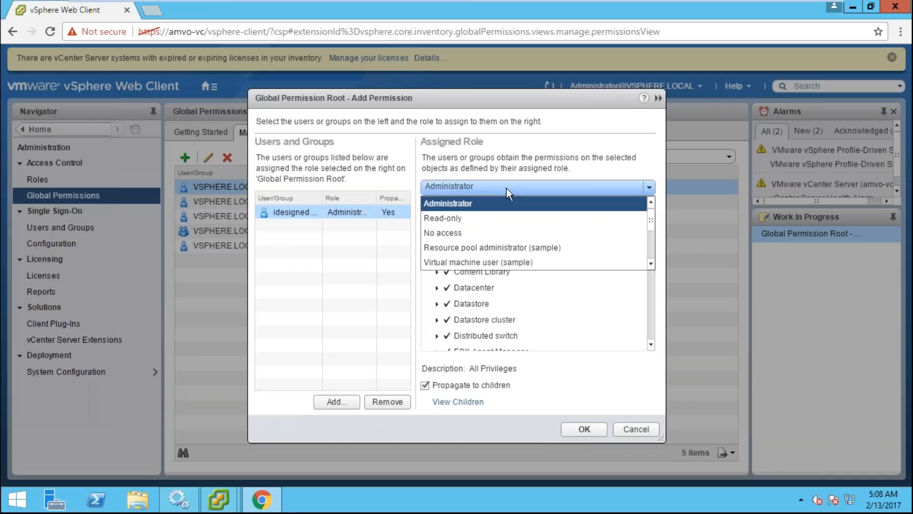
left_click(518, 199)
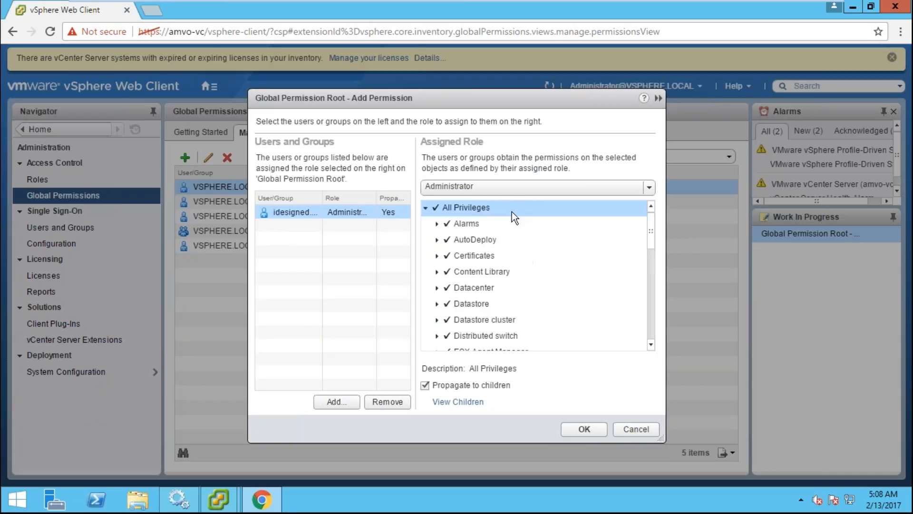
left_click(590, 428)
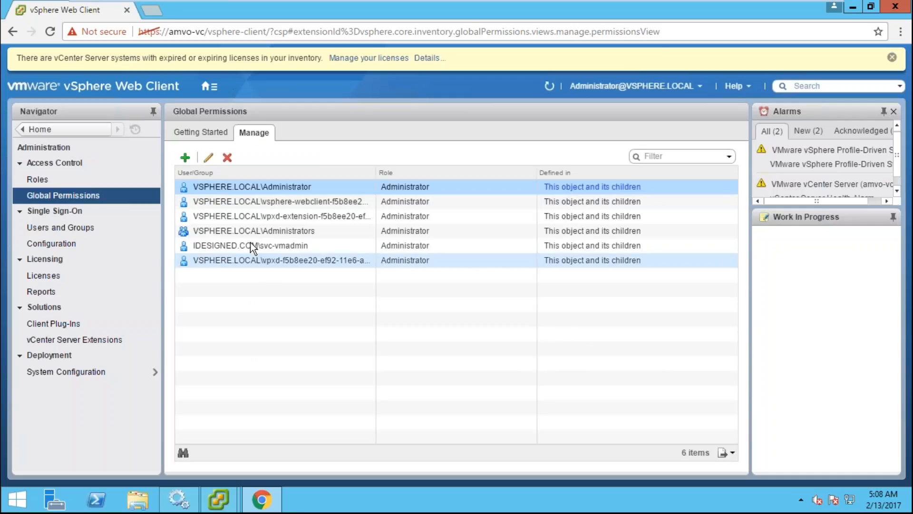
- Log in to amvo-vc in vSphere Client, dismiss the evaluation notice, maximize it, and return to the Web Client
left_click(230, 244)
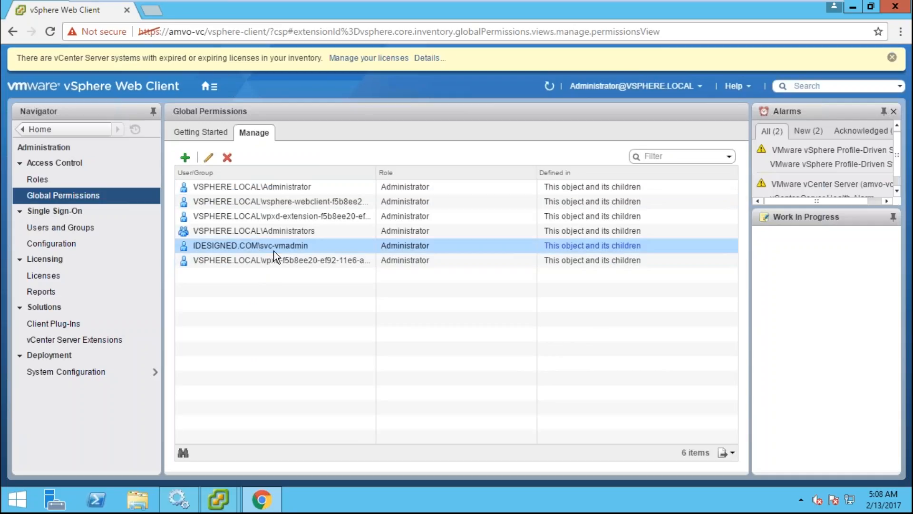
mouse_move(219, 499)
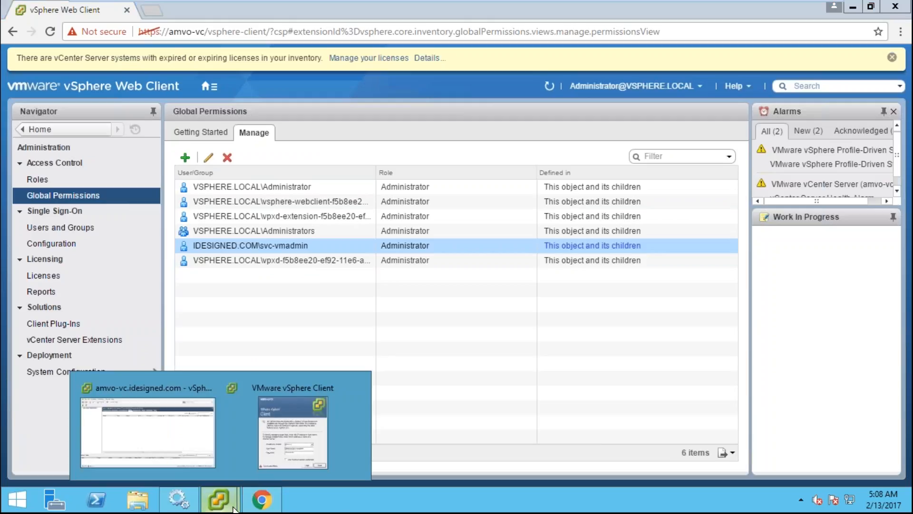
left_click(292, 451)
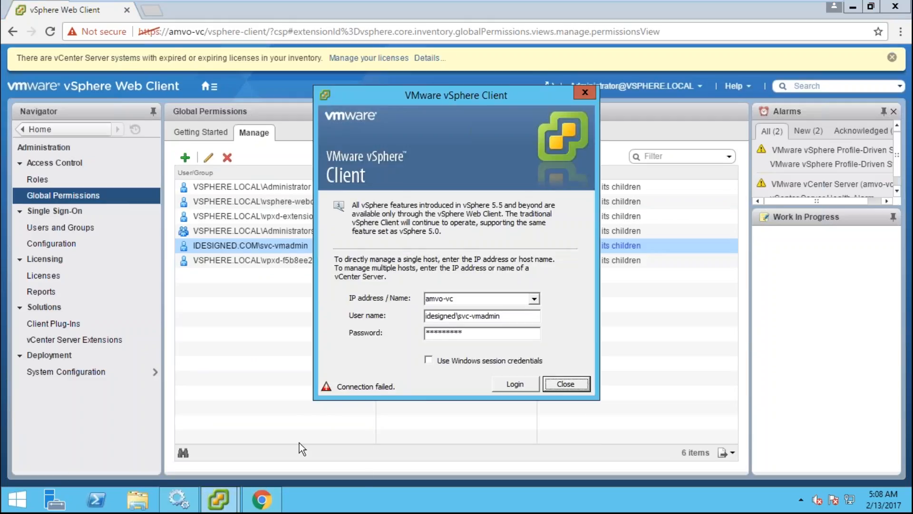
left_click(514, 384)
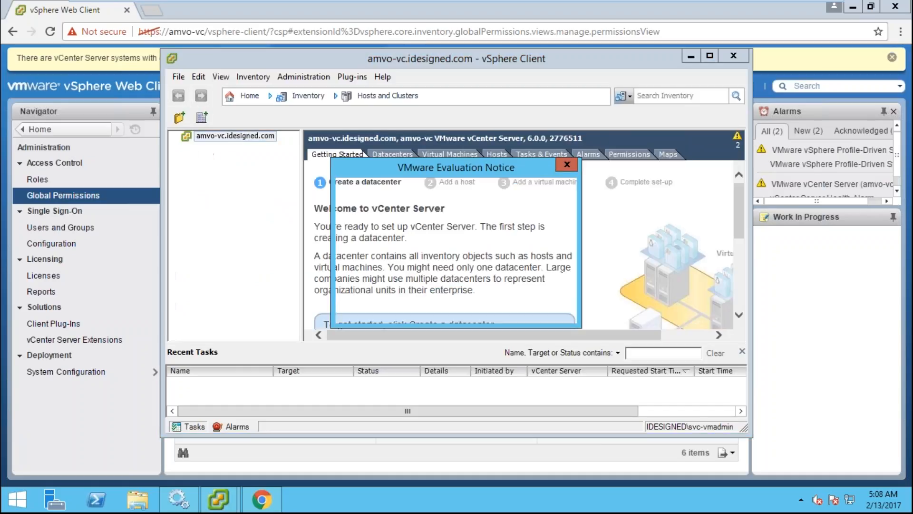
left_click(545, 312)
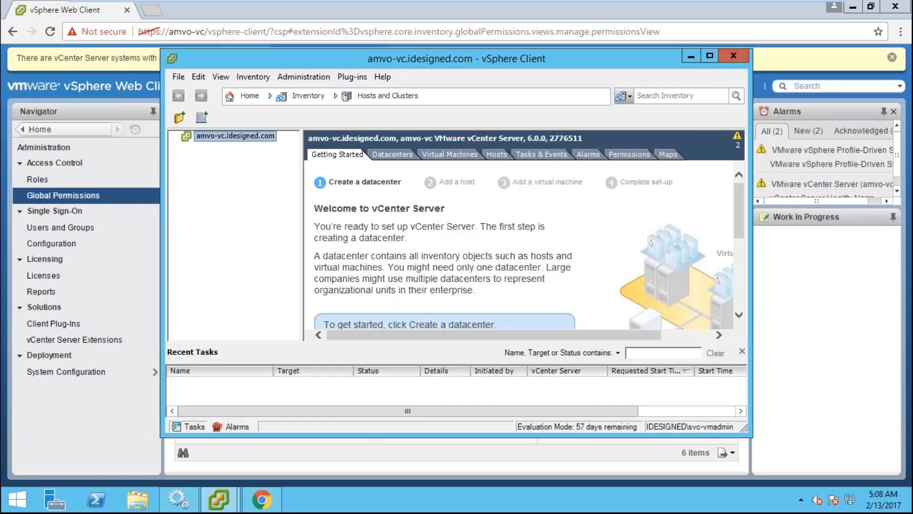
left_click(709, 56)
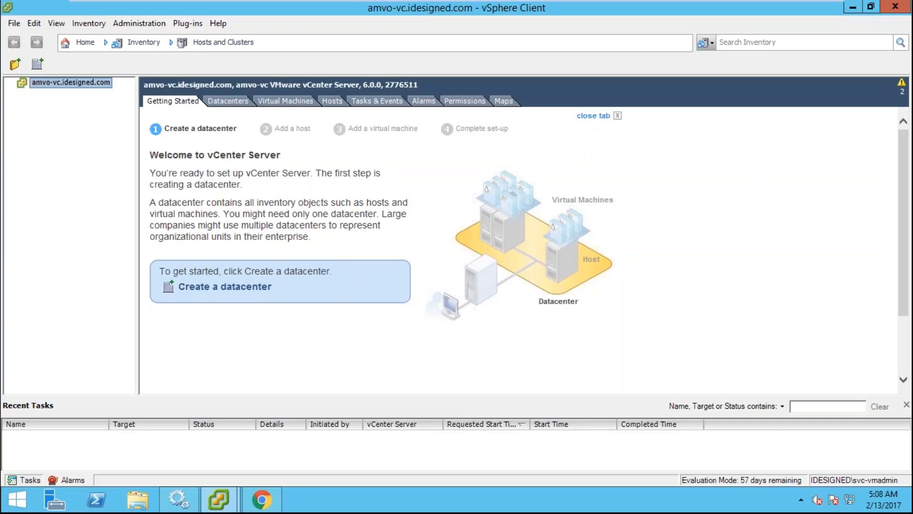
left_click(261, 499)
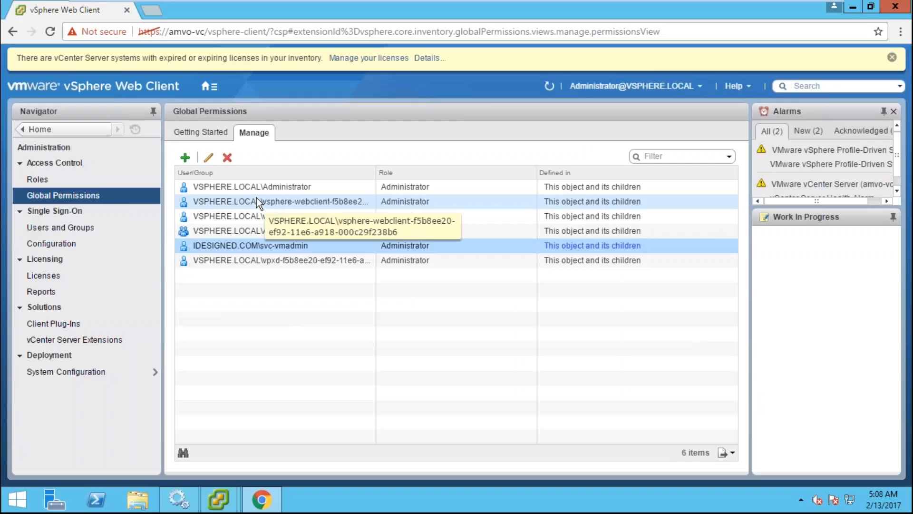
mouse_move(238, 499)
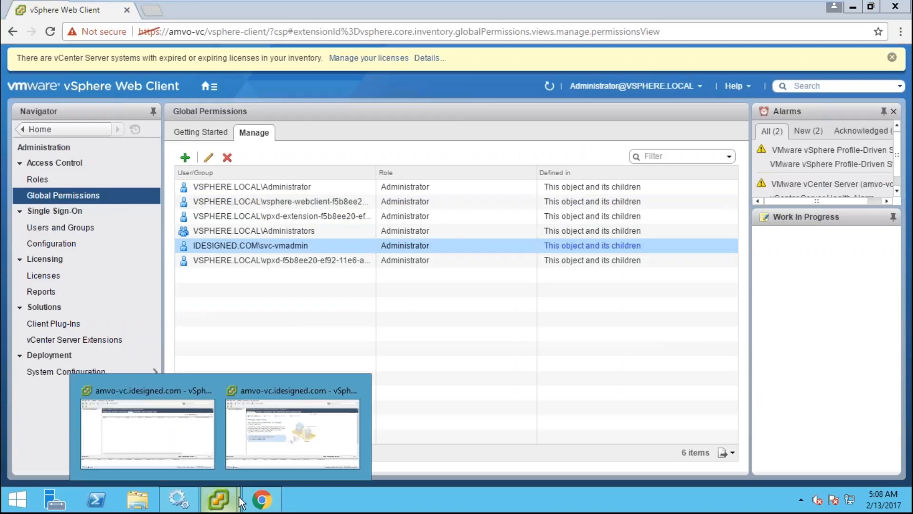
- Add a New Datacenter under amvo-vc.idesigned.com in the vSphere Client inventory
left_click(273, 418)
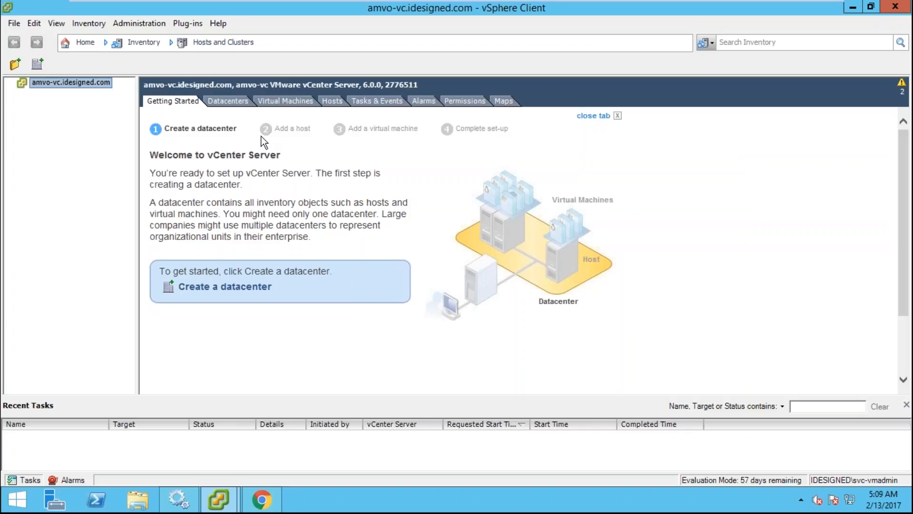
key("Tab")
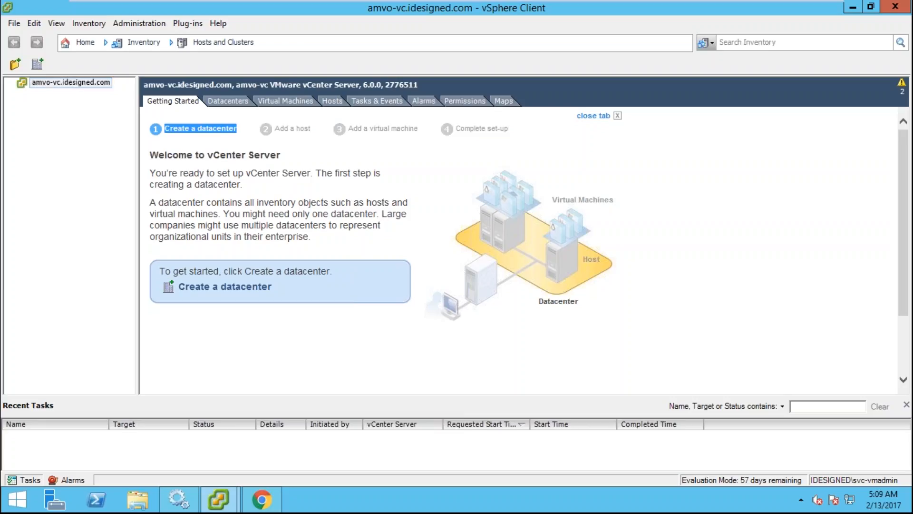
key("Tab")
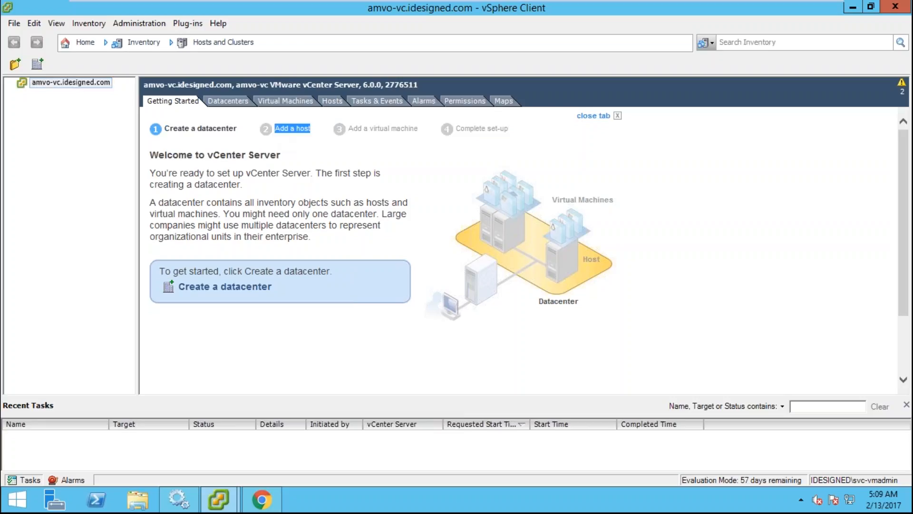
left_click_drag(361, 129, 480, 129)
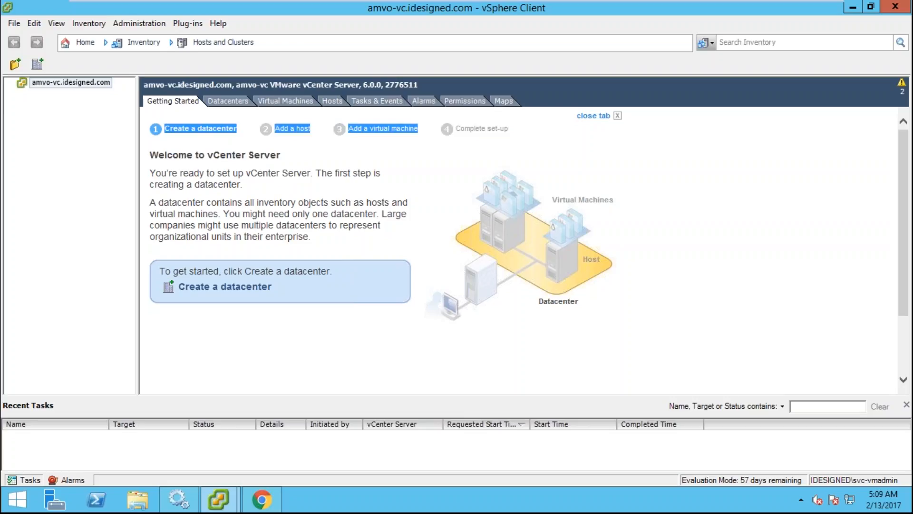
left_click(514, 133)
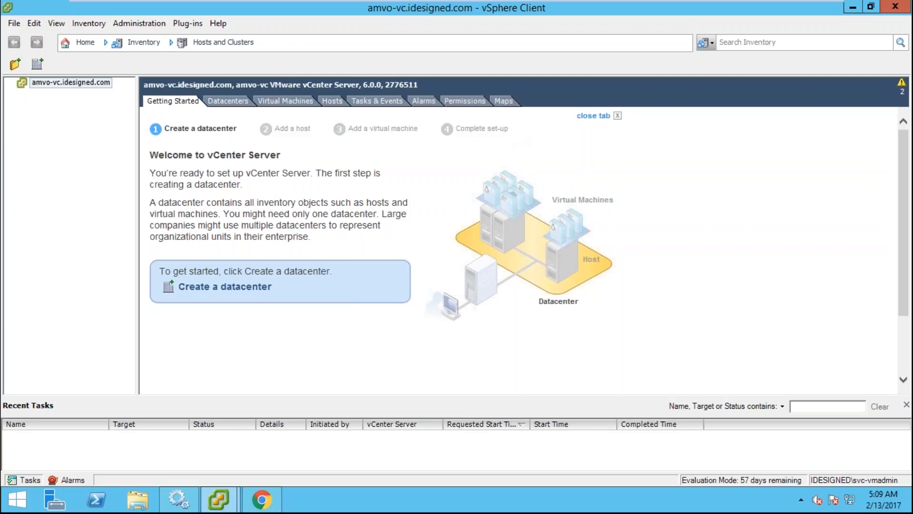
right_click(68, 84)
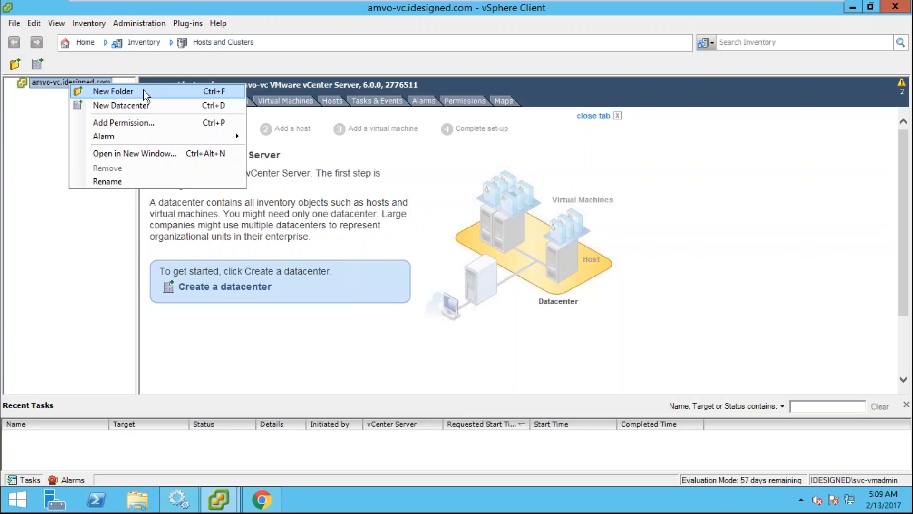
left_click(121, 107)
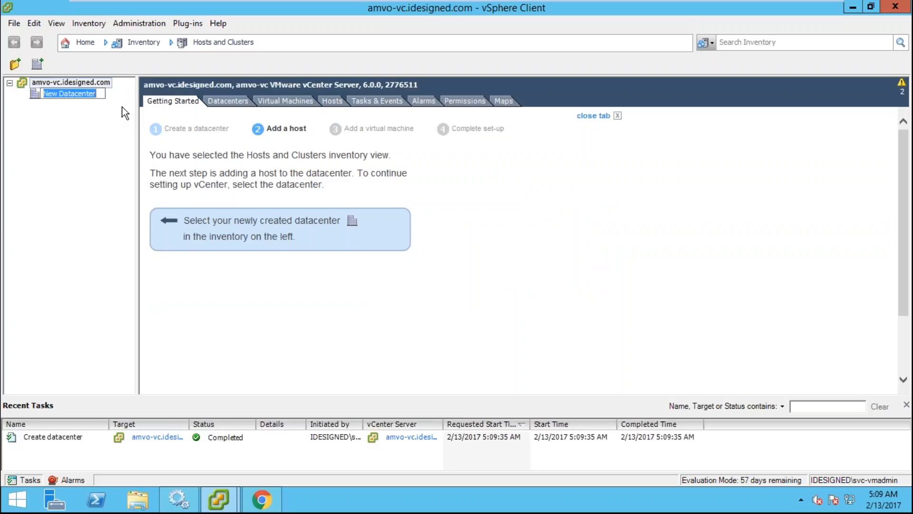
- Name the new datacenter CA and open its page
type("CA")
key("Return")
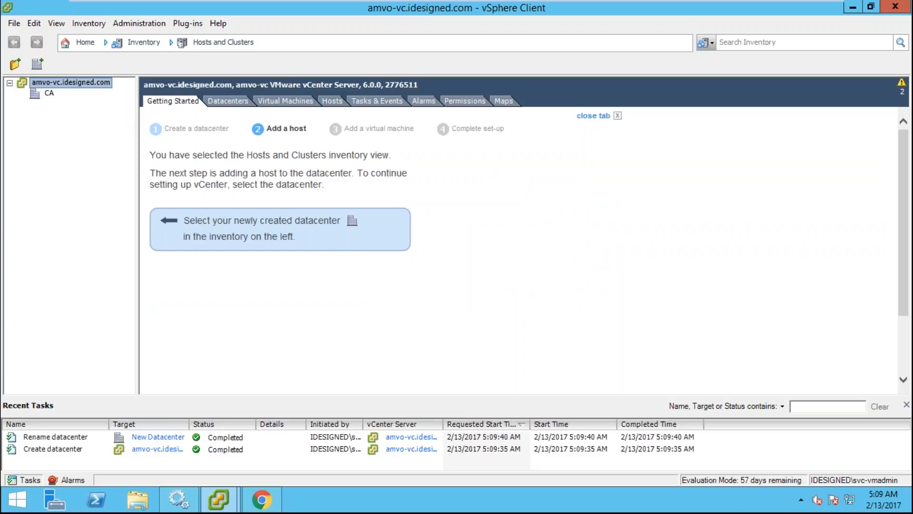
left_click(45, 93)
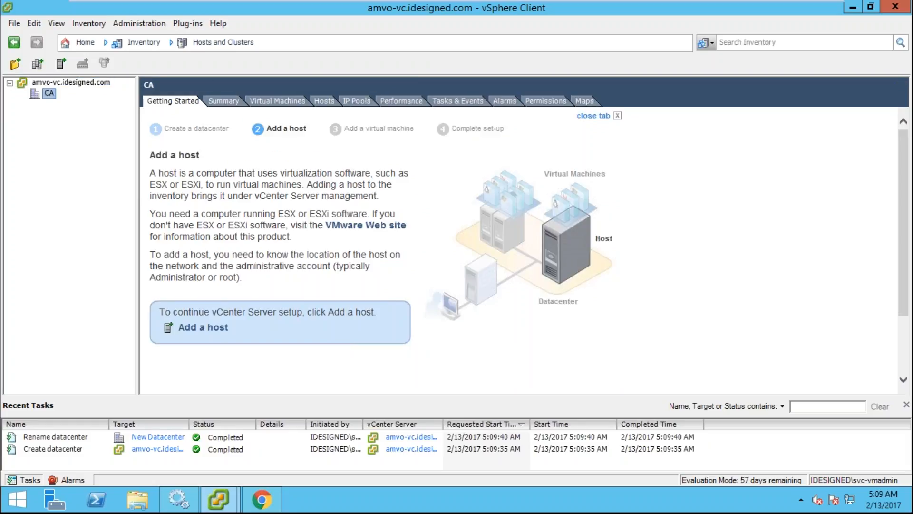
right_click(49, 94)
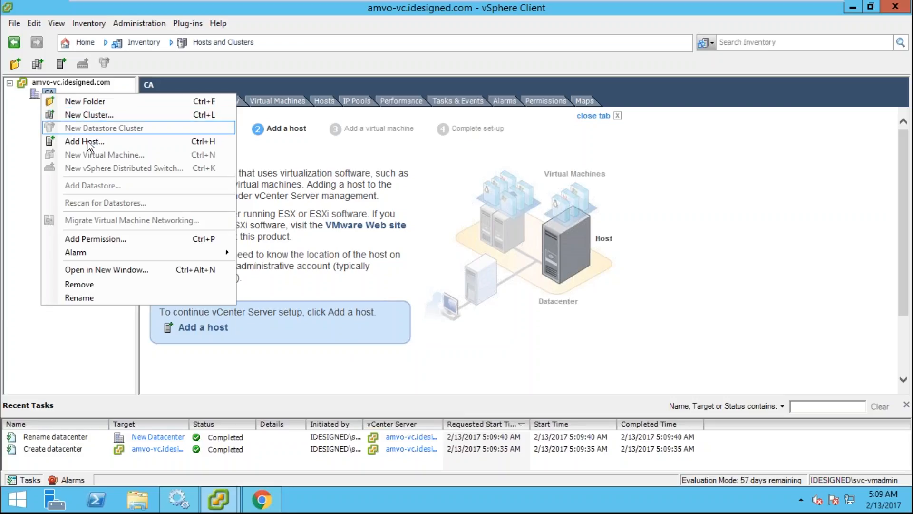
left_click(15, 133)
- Glance at the amvo-esx-01 host console, then return to the vCenter session and CA's actions
mouse_move(432, 2)
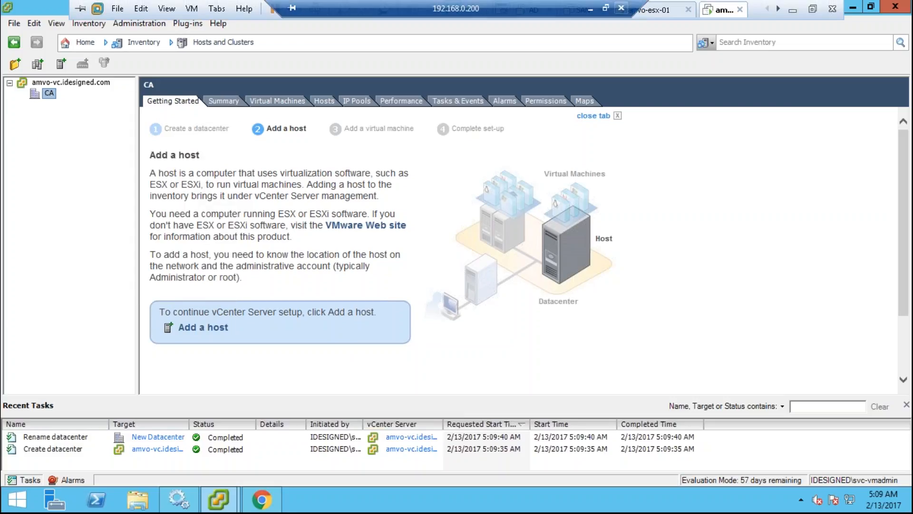
left_click_drag(431, 6, 193, 6)
left_click(644, 10)
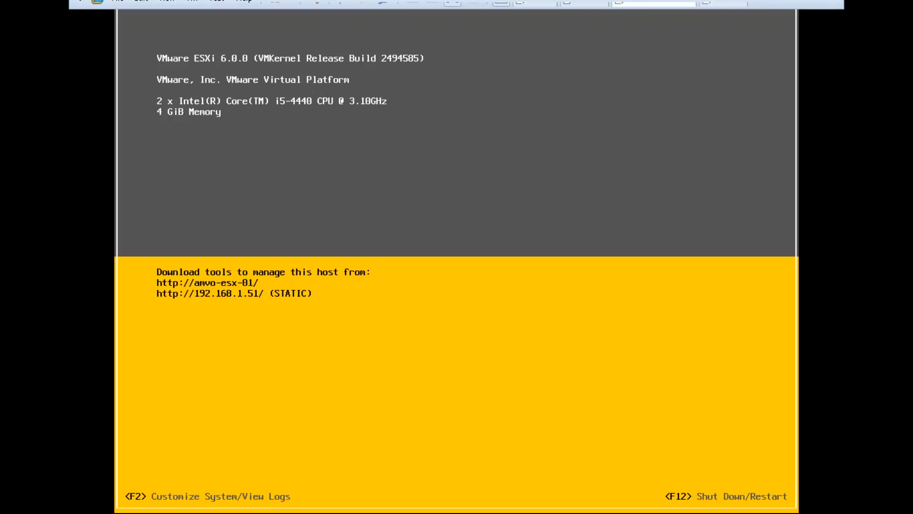
left_click(722, 9)
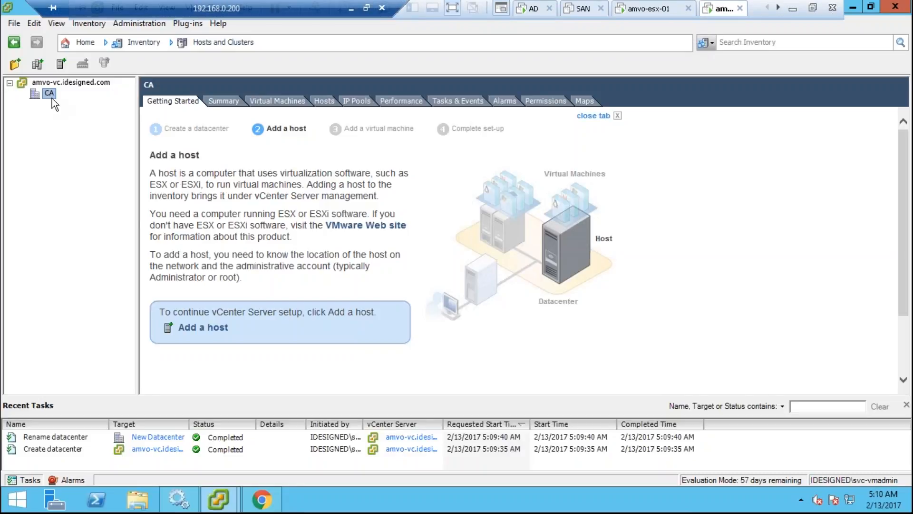
right_click(51, 97)
- Add host amvo-esx-01 to CA with user root and its password
left_click(76, 146)
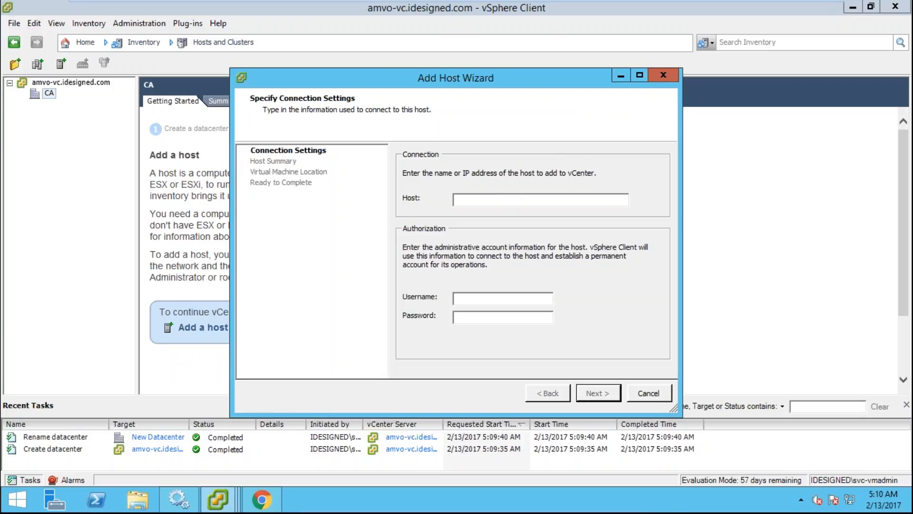
type("1")
type(".168")
key("BackSpace")
key("BackSpace")
key("BackSpace")
key("BackSpace")
key("BackSpace")
key("BackSpace")
key("BackSpace")
type("amvo0")
key("BackSpace")
type("-esx-01")
key("Tab")
type("root")
key("Tab")
type("VMware1!*")
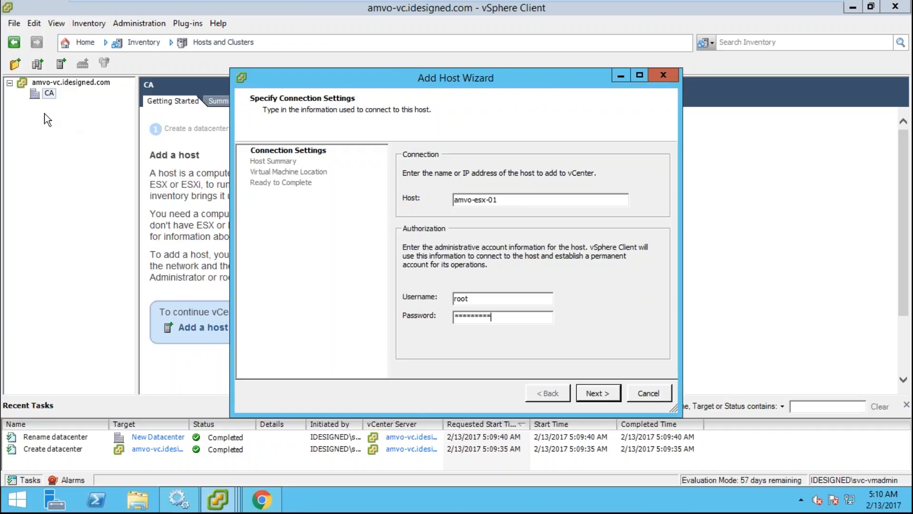
left_click(599, 393)
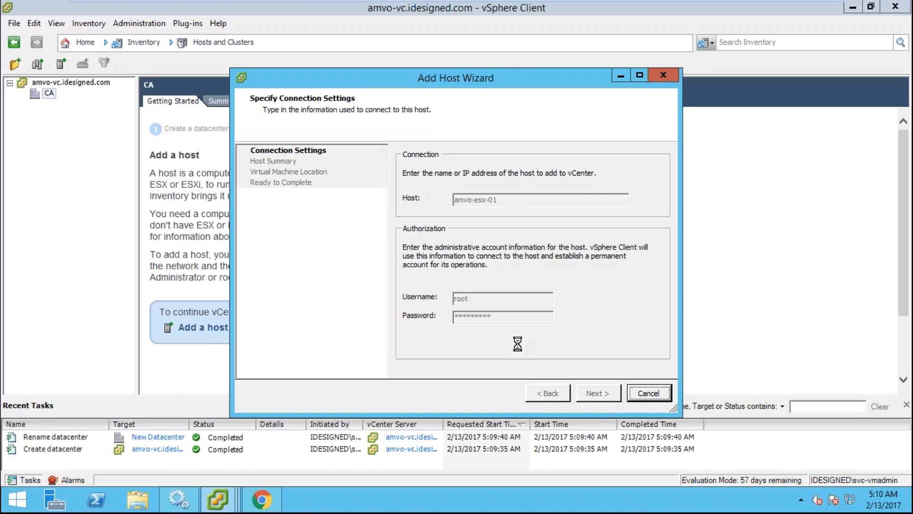
- Accept the certificate, keep the evaluation license and defaults, finish, and expand CA to see the host
left_click(500, 344)
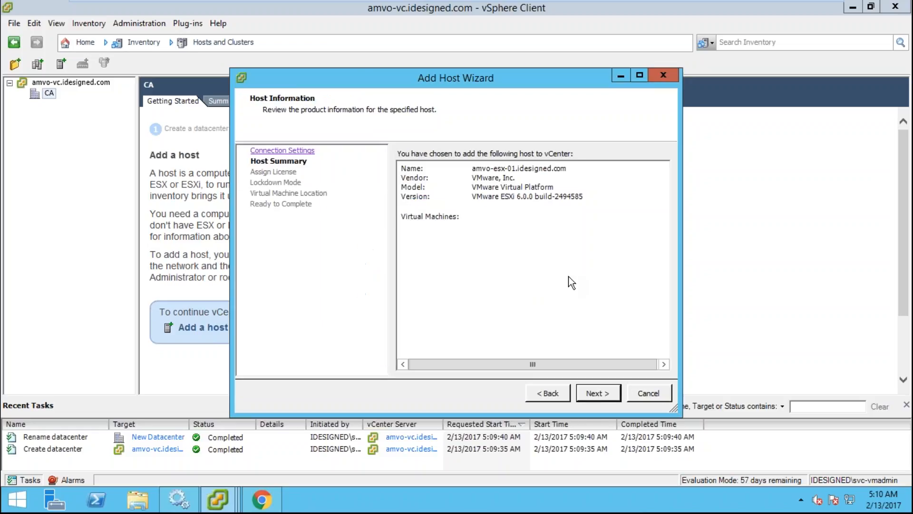
left_click(595, 392)
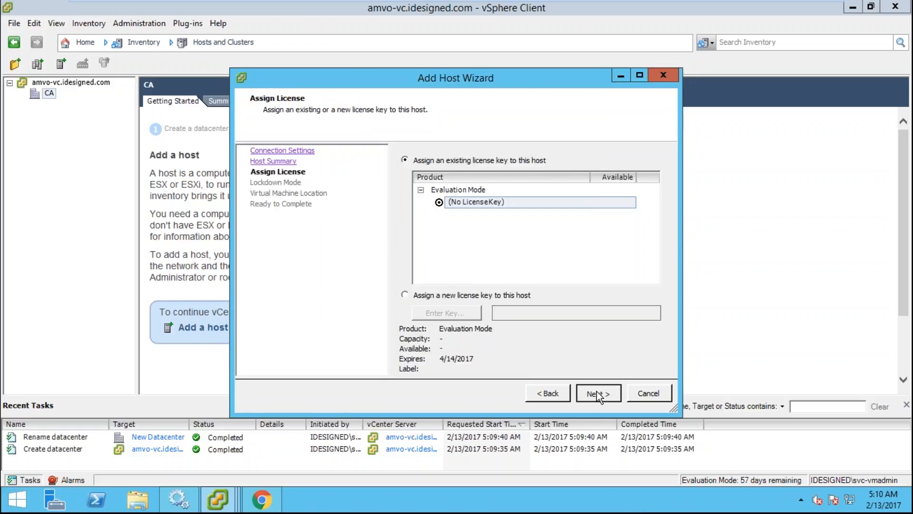
left_click(596, 392)
left_click(597, 394)
left_click(597, 392)
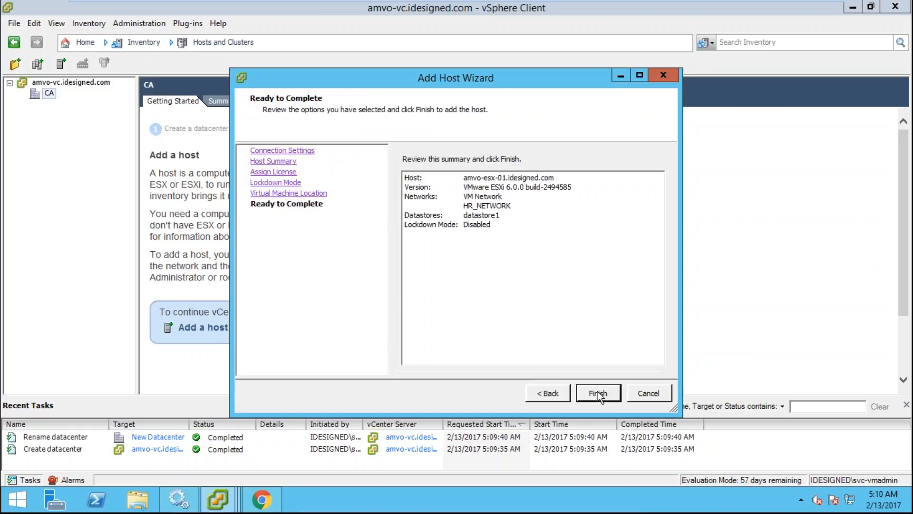
left_click(597, 392)
left_click(250, 443)
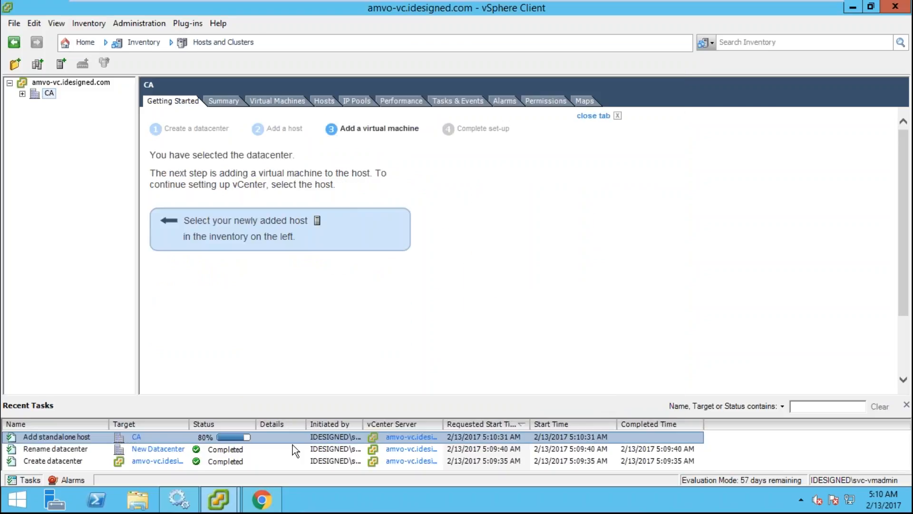
left_click_drag(363, 423, 411, 423)
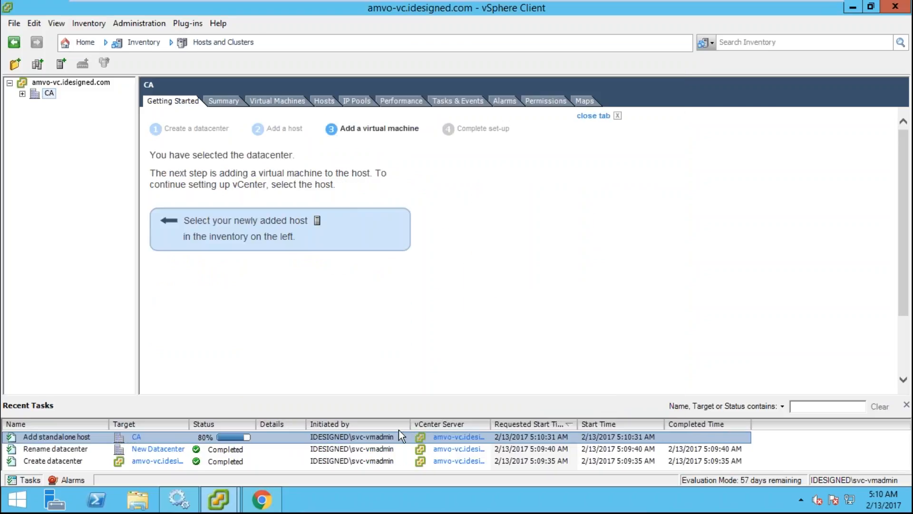
left_click(23, 93)
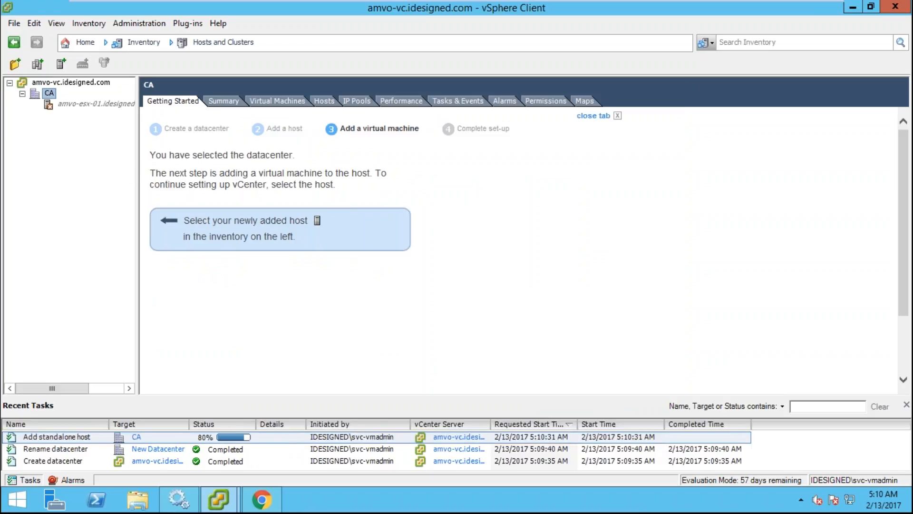
- Start a typical new virtual machine installing from the ESXi 6.0.0 2494585 ISO
mouse_move(623, 4)
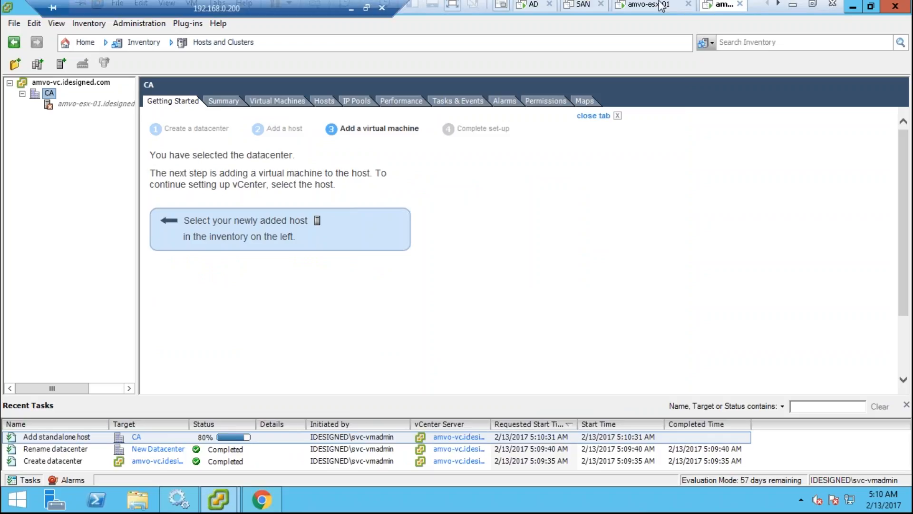
left_click(814, 10)
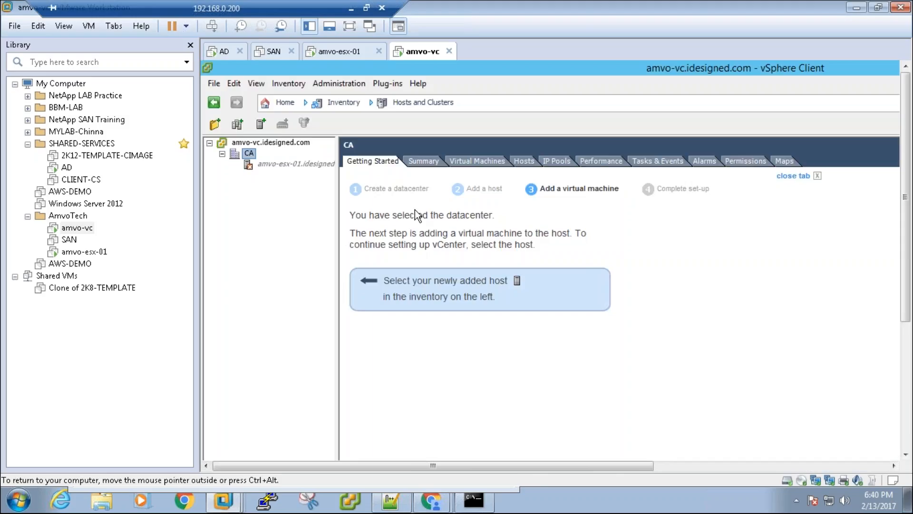
right_click(82, 315)
left_click(100, 323)
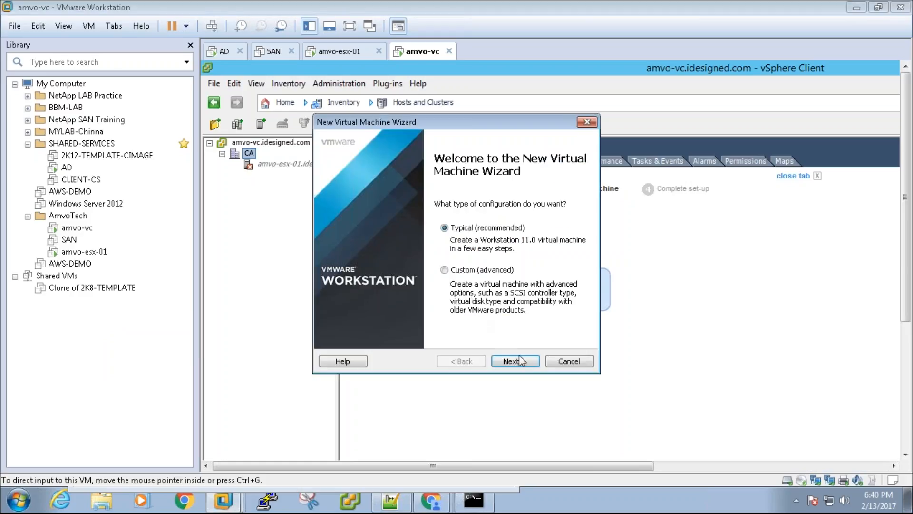
left_click(515, 361)
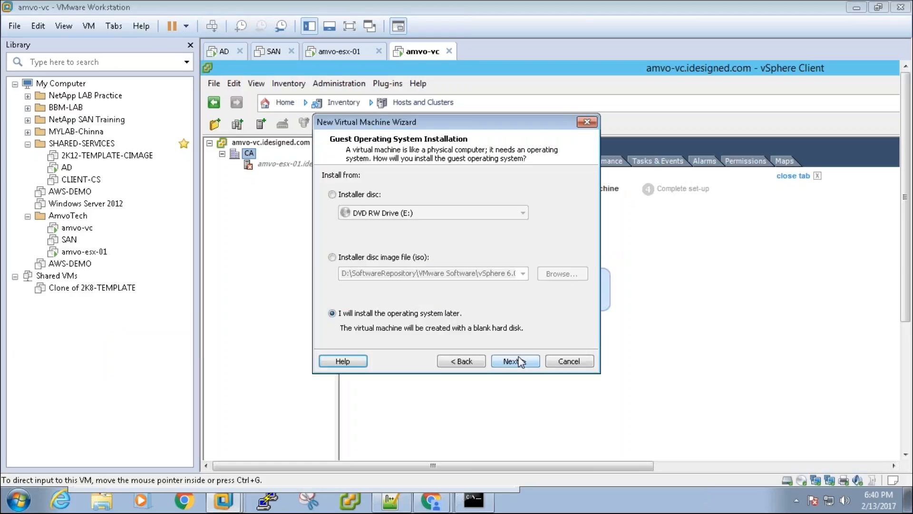
left_click(433, 257)
left_click(562, 274)
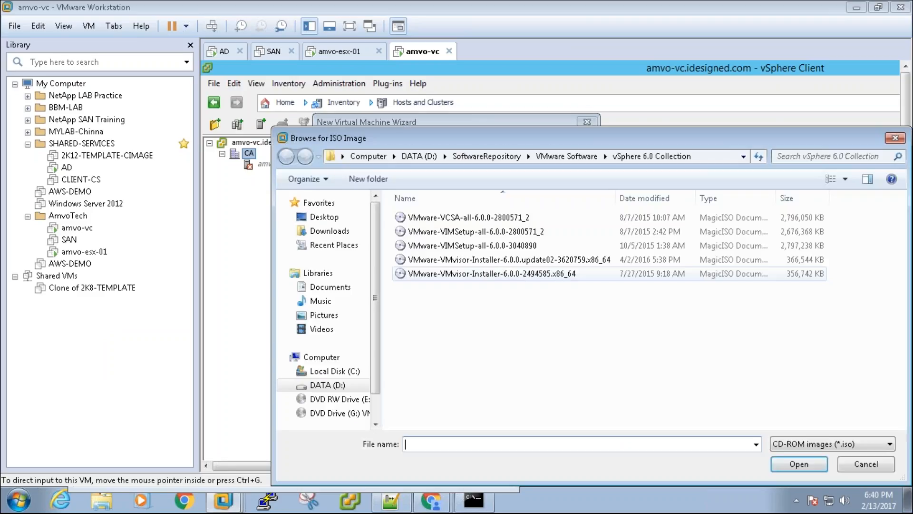
double_click(517, 274)
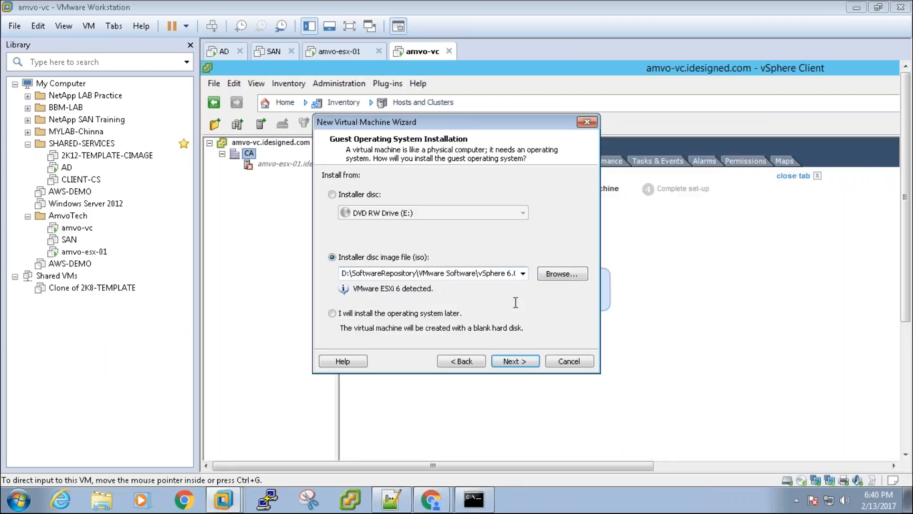
left_click(518, 361)
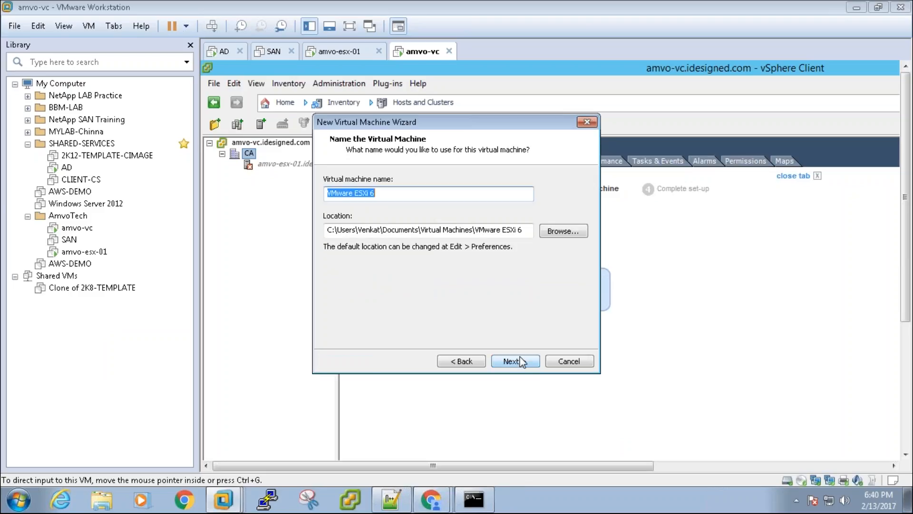
- Name the machine amvo-esx-02 and choose the DATA (D:) drive as its location
type("amvo-esx")
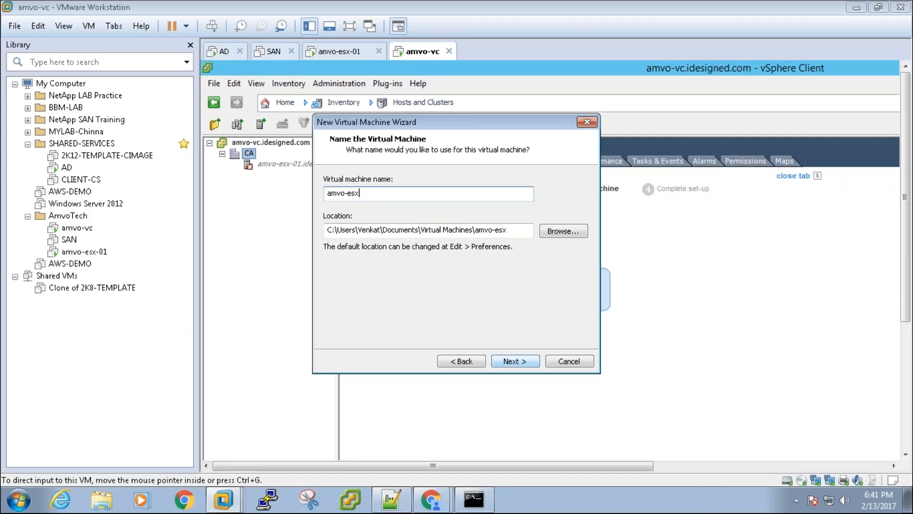
type("-02")
key("ctrl+a")
key("ctrl+c")
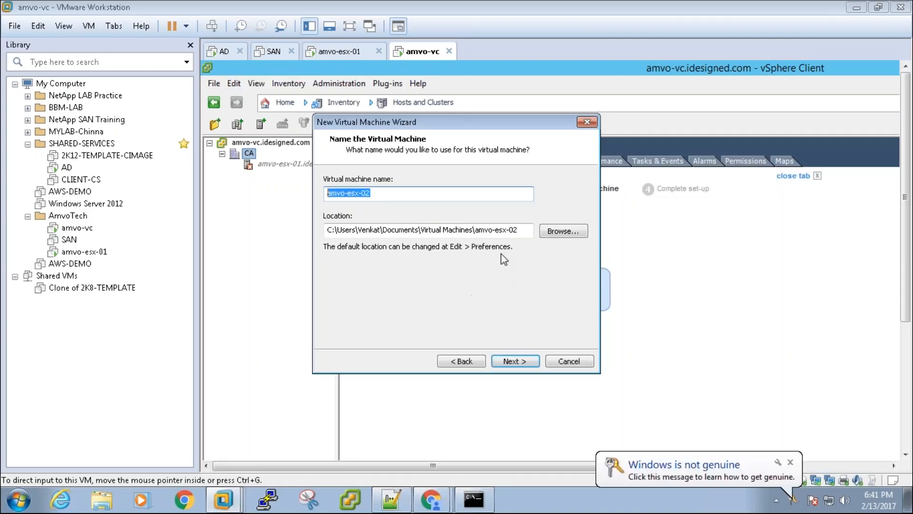
left_click(573, 236)
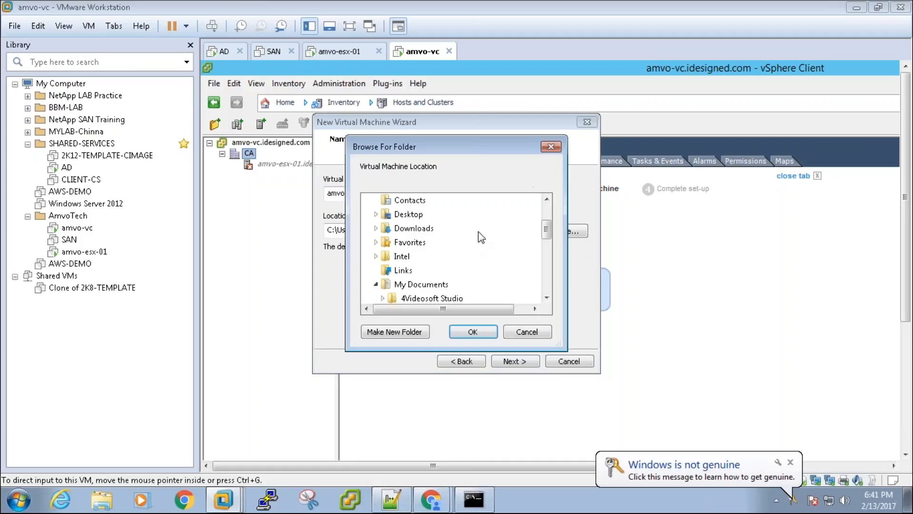
left_click(547, 209)
left_click(381, 229)
left_click(381, 229)
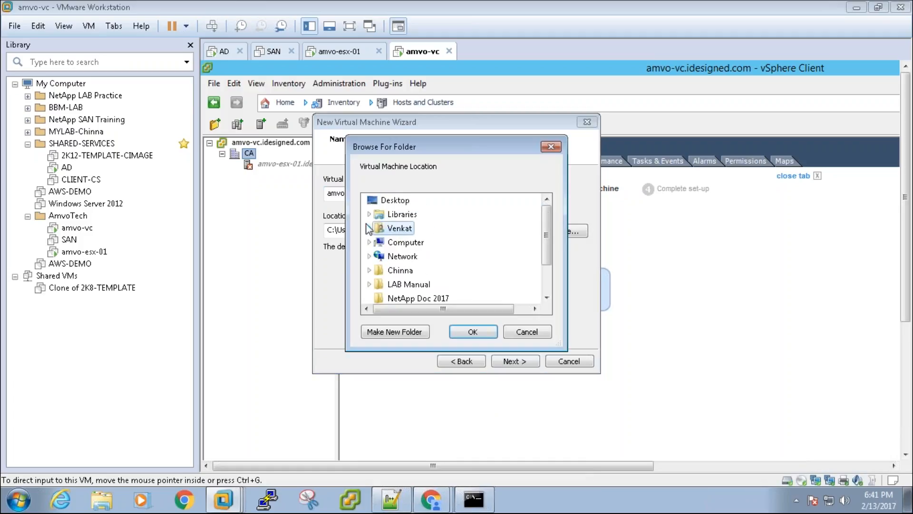
left_click(378, 242)
left_click(412, 270)
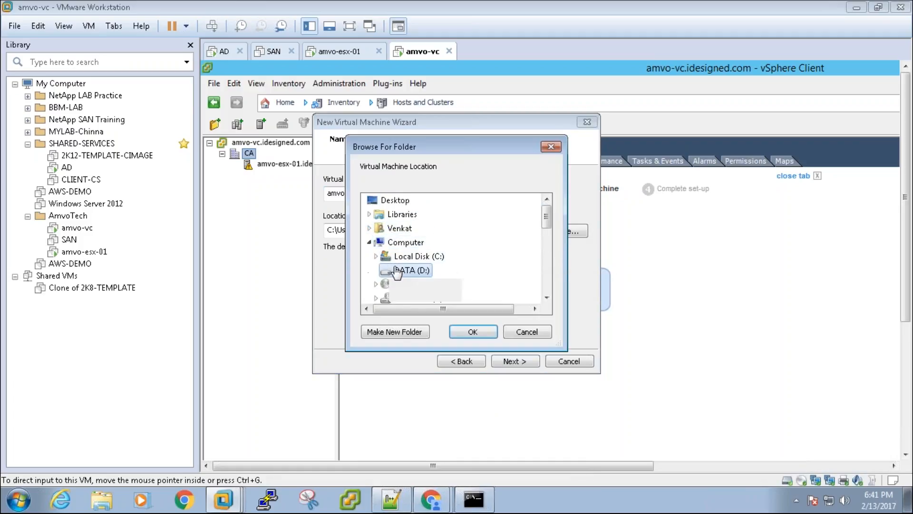
left_click(473, 332)
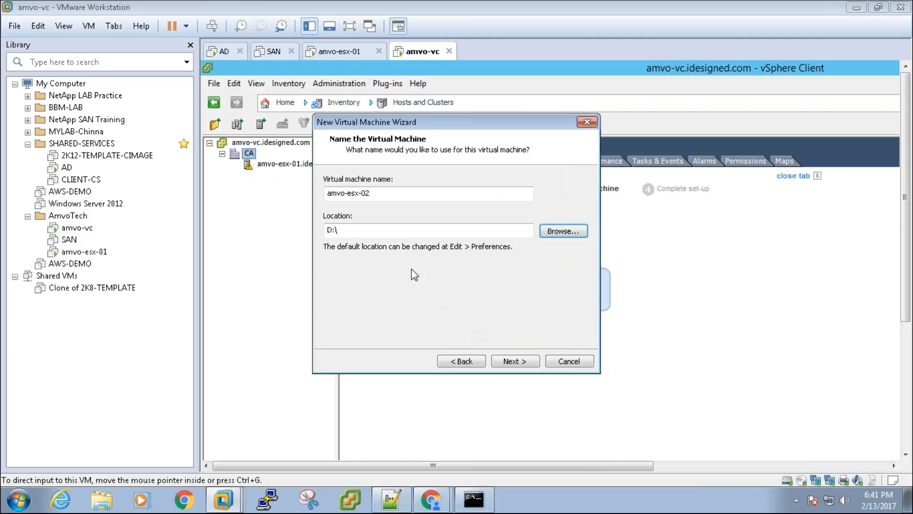
- Set the location to D:\WORKSTATION\amvo-esx-02, keep the default disk, and create the machine
left_click(417, 232)
type("wo")
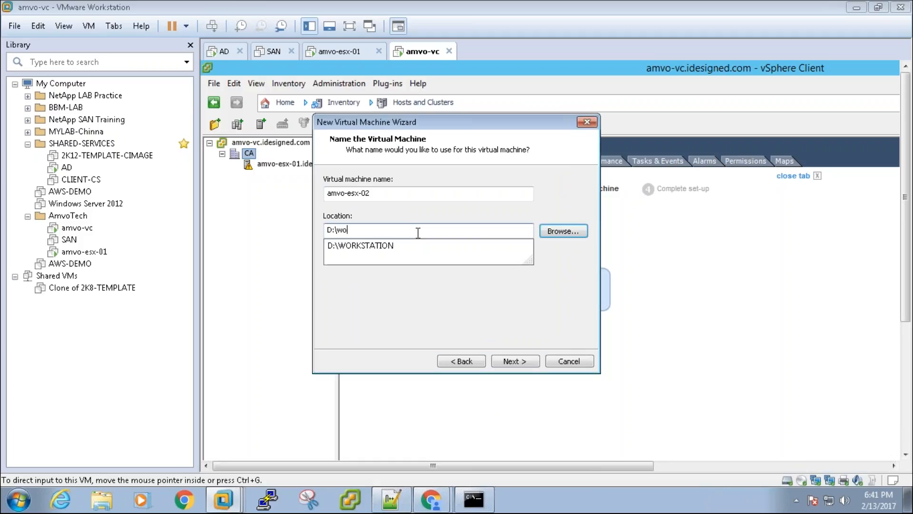
key("Down")
type("\\")
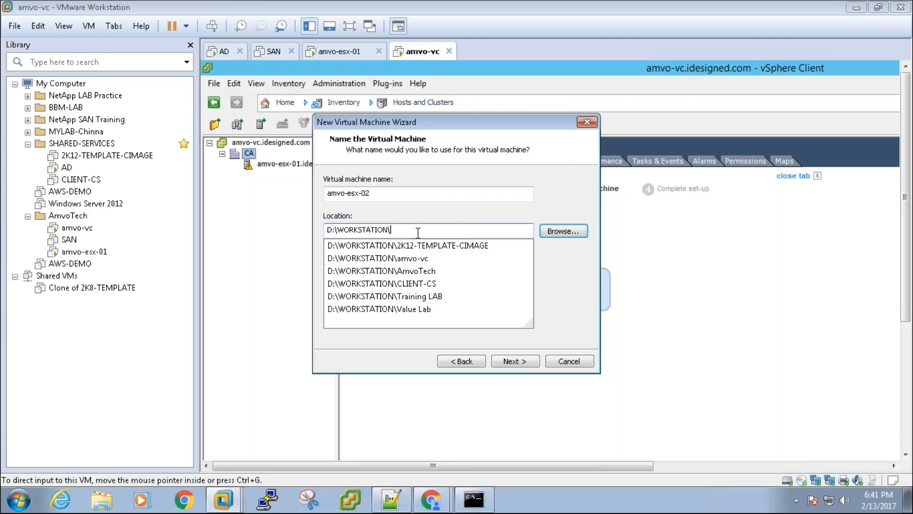
key("ctrl+v")
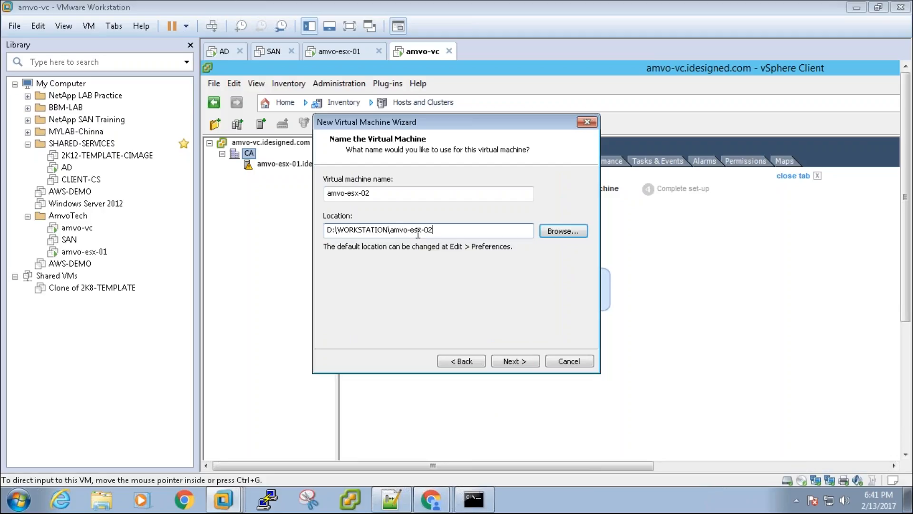
left_click(526, 361)
left_click(526, 361)
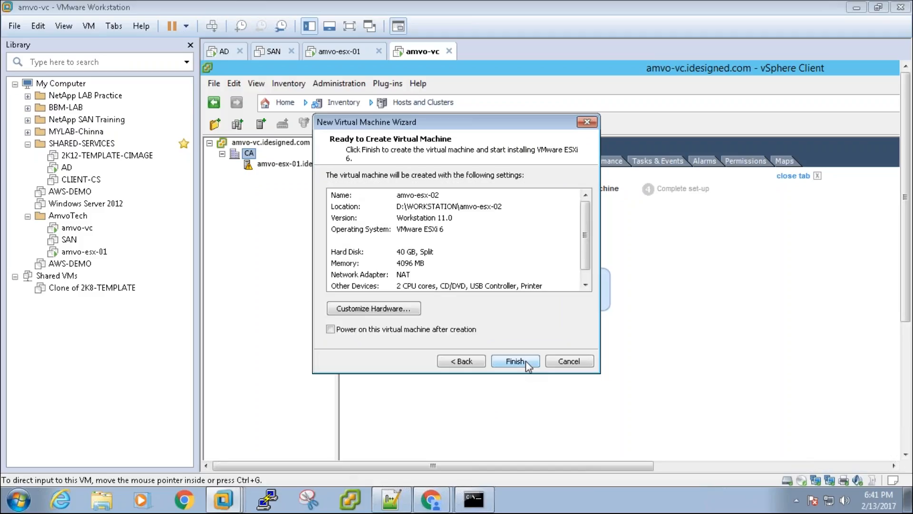
left_click(515, 360)
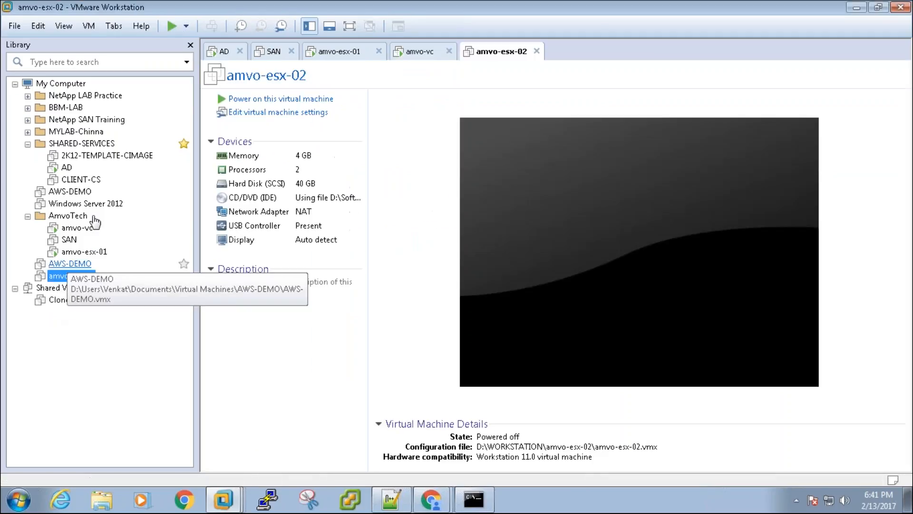
- Move amvo-esx-02 into AmvoTech, raise memory to 8 GB, and set the first adapter to Host-only
mouse_move(70, 277)
left_mouse_down()
mouse_move(72, 221)
mouse_move(75, 259)
left_mouse_up()
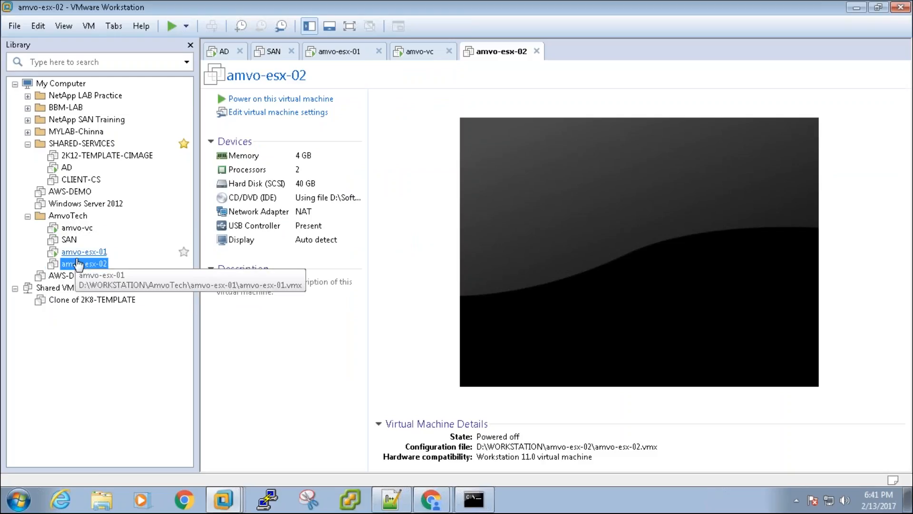
left_click(295, 113)
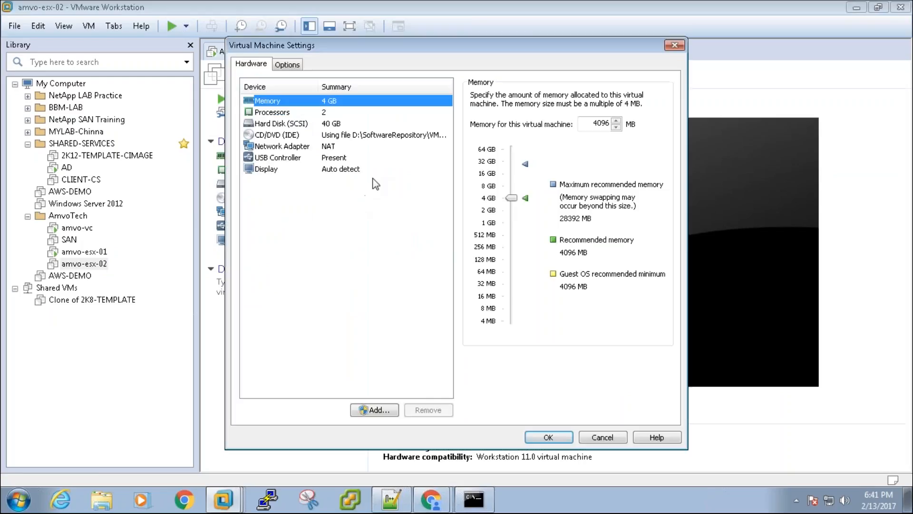
left_click_drag(511, 197, 513, 185)
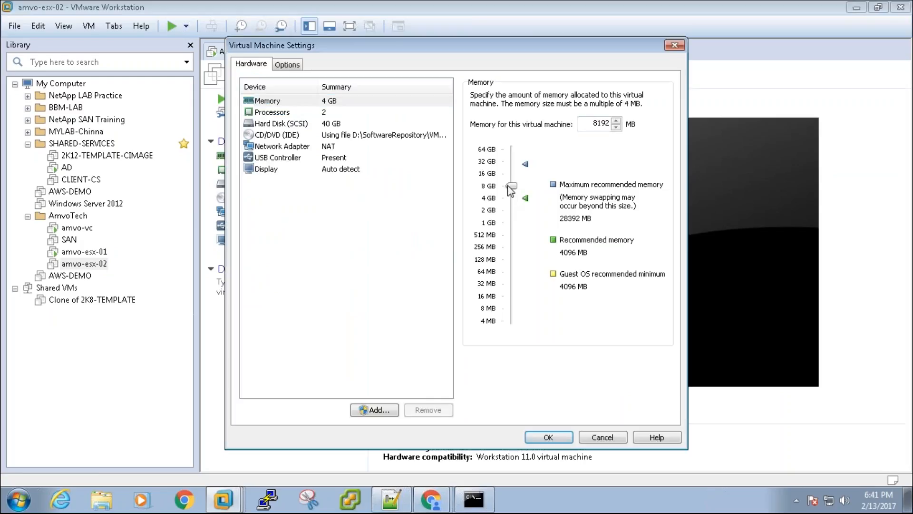
left_click(342, 146)
left_click(493, 190)
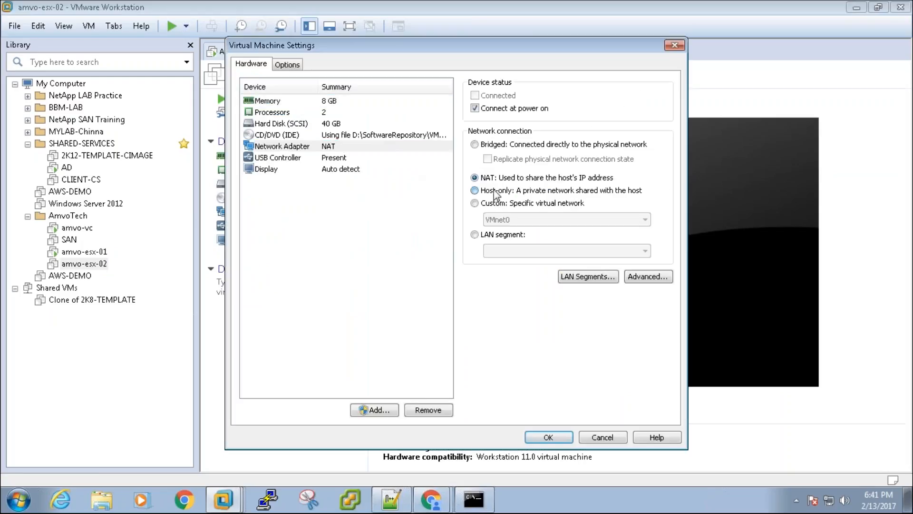
- Add Network Adapters 2, 3 and 4 to amvo-esx-02
left_click(363, 413)
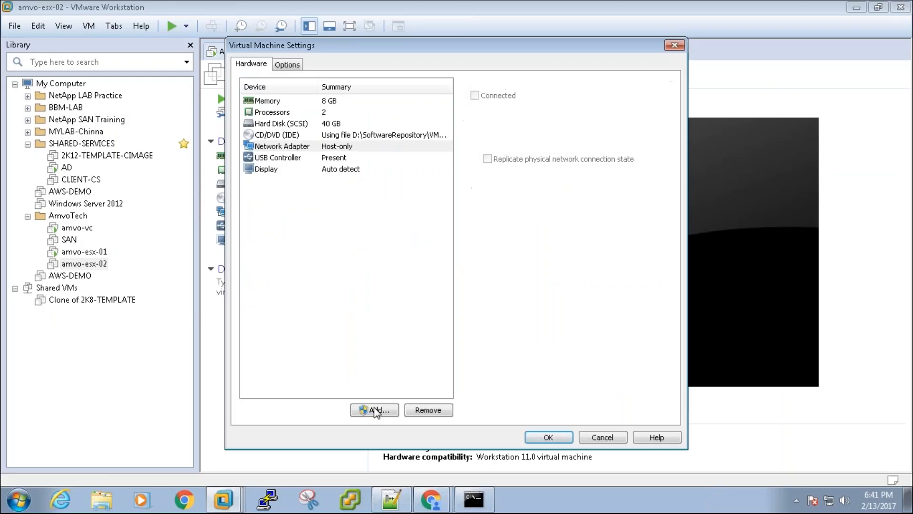
left_click(367, 235)
key("Return")
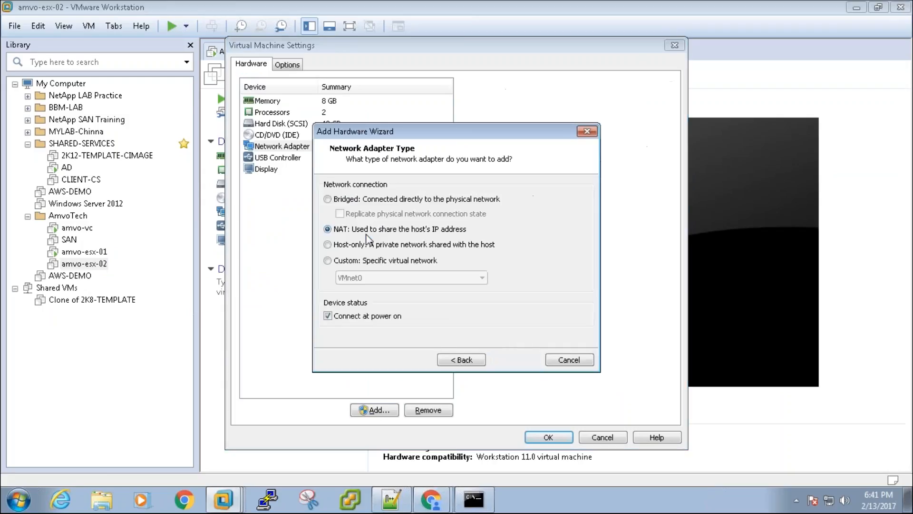
key("Return")
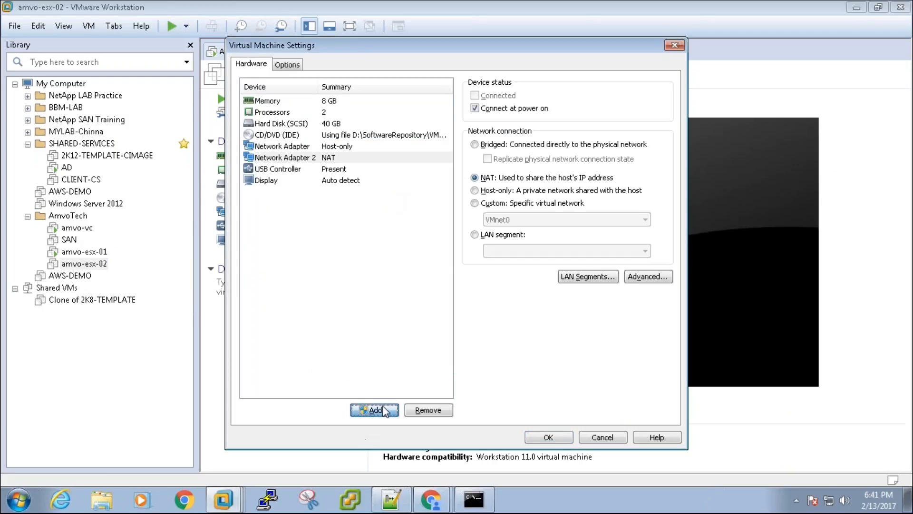
left_click(376, 410)
left_click(365, 235)
key("Return")
key("Return")
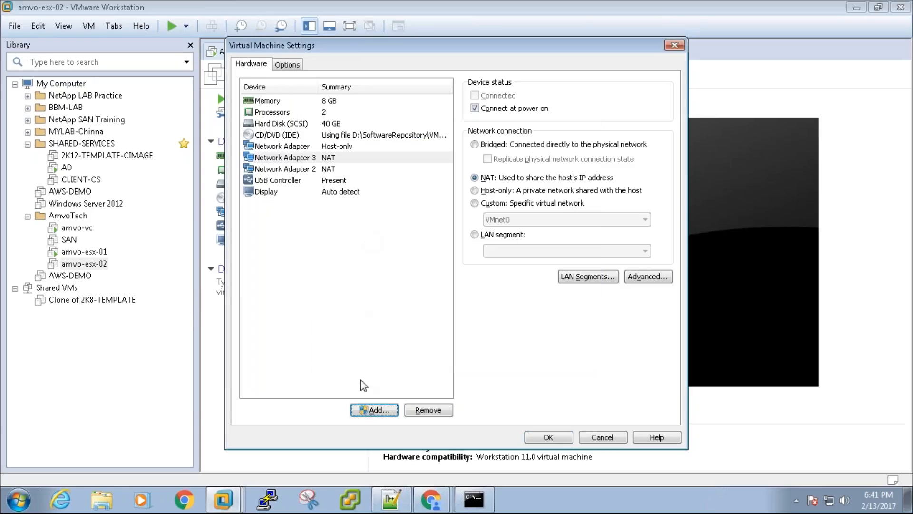
left_click(375, 410)
left_click(367, 233)
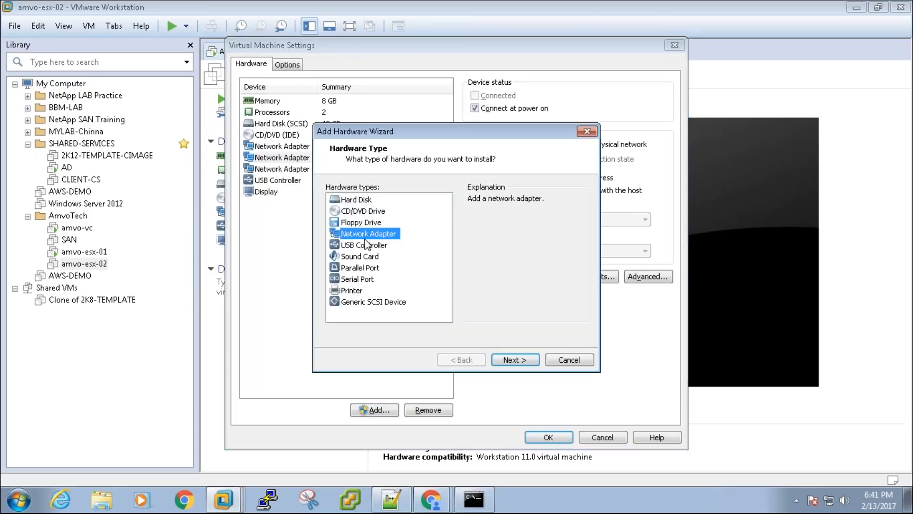
key("Return")
key("Return")
left_click(478, 196)
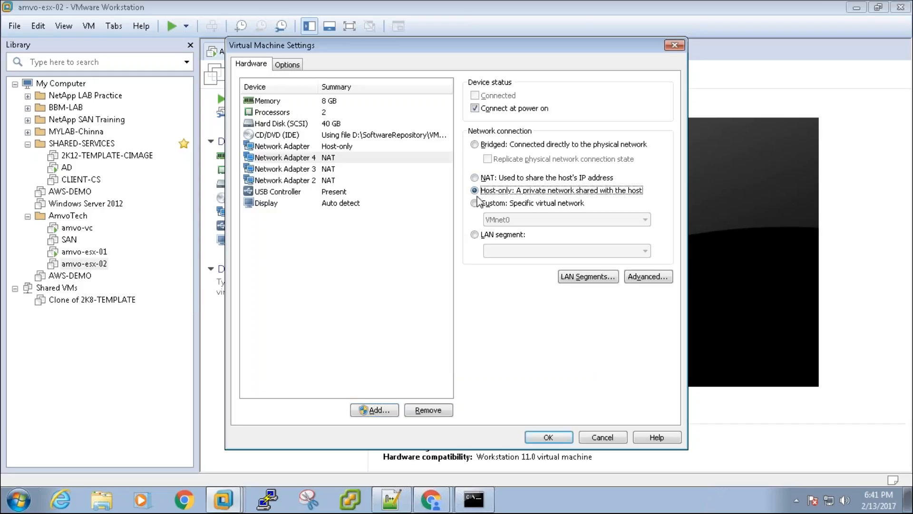
- Set Network Adapters 2, 3 and 4 to Host-only and save the settings
left_click(346, 171)
left_click(487, 192)
left_click(440, 181)
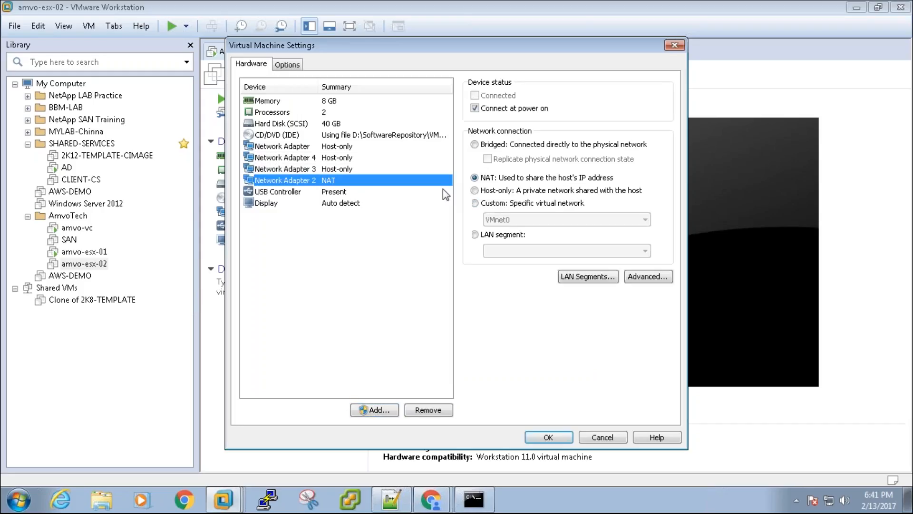
left_click(497, 190)
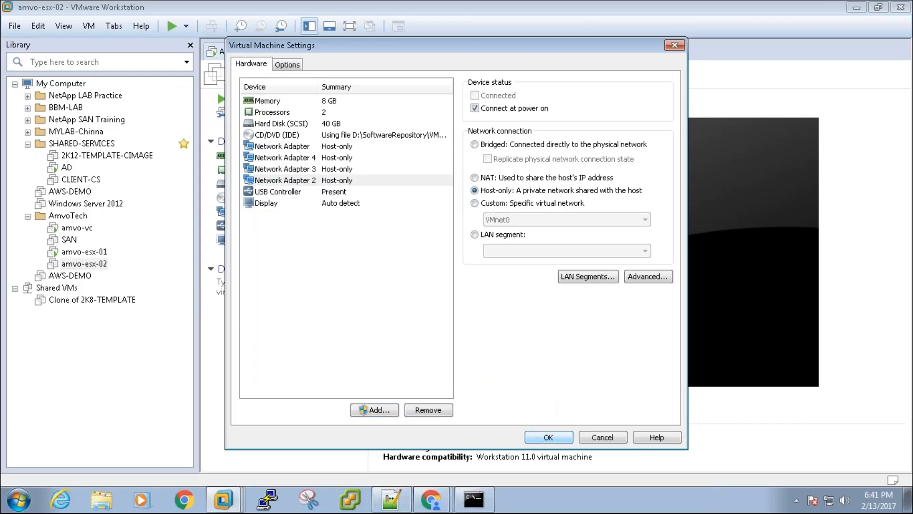
left_click(547, 438)
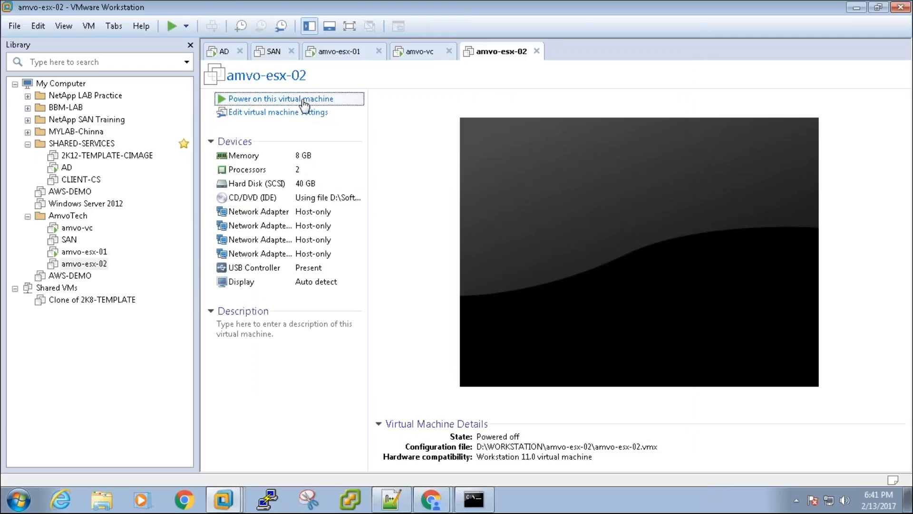
- Power on amvo-esx-02, boot the ESXi installer, then switch to the amvo-vc virtual machine
left_click(281, 99)
left_click_drag(500, 52, 401, 63)
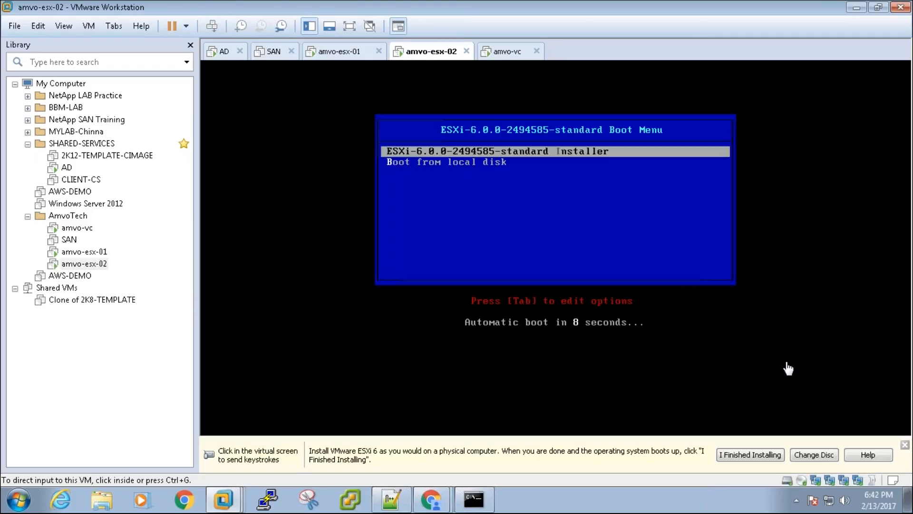
left_click(787, 368)
key("Return")
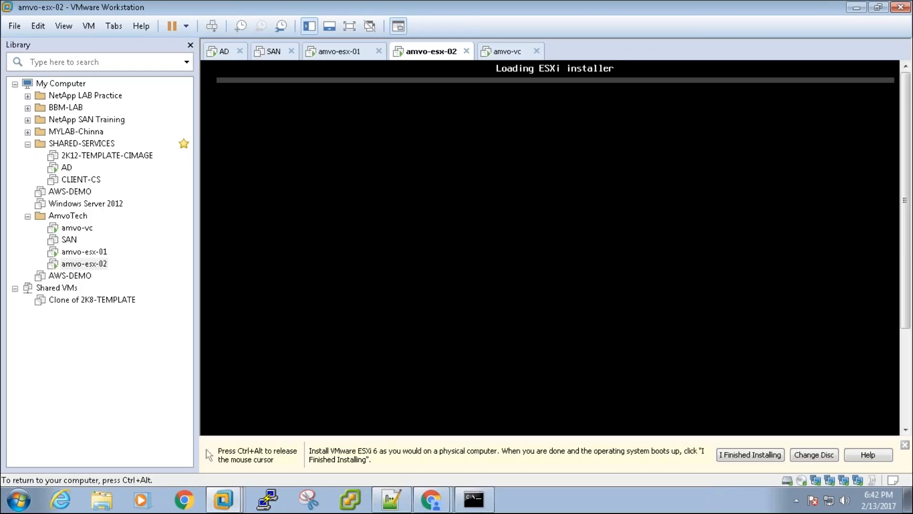
key("ctrl+alt")
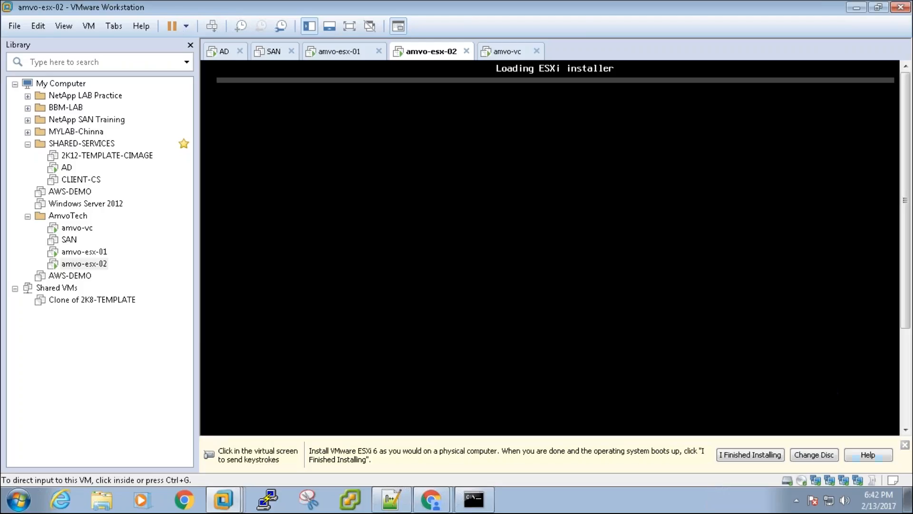
left_click(905, 445)
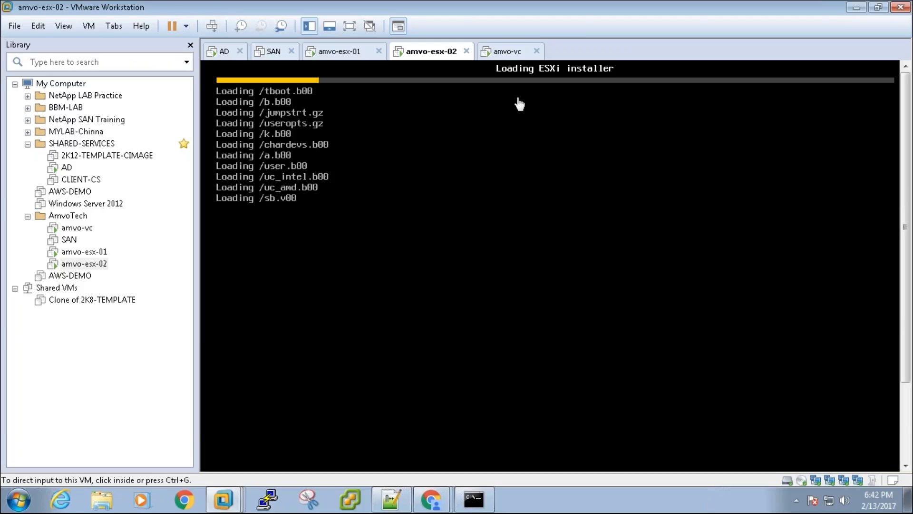
left_click(515, 53)
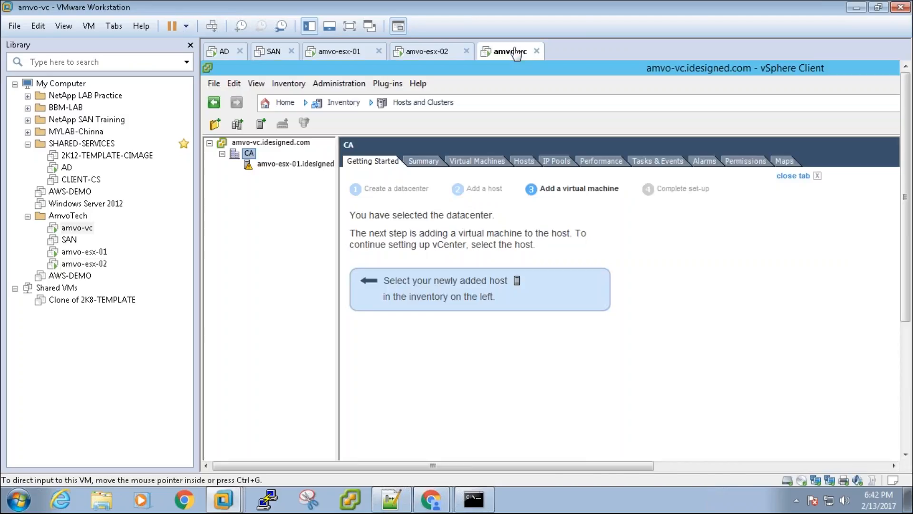
- Glance at the amvo-esx-02 installer, then return to amvo-vc and show it full screen
left_click(432, 62)
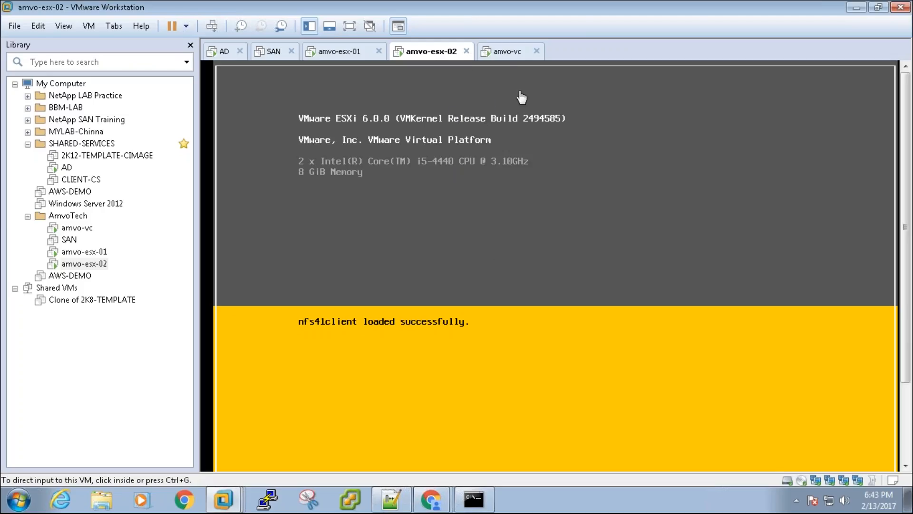
left_click(506, 52)
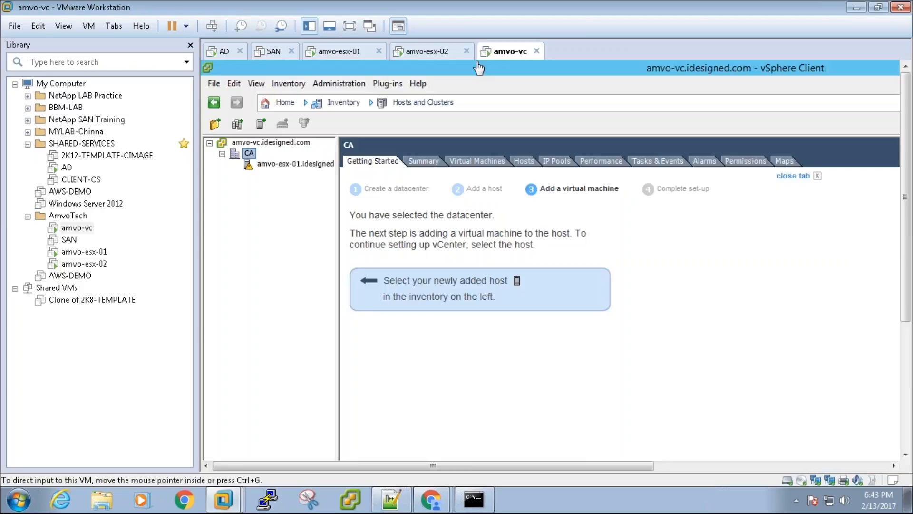
left_click(352, 25)
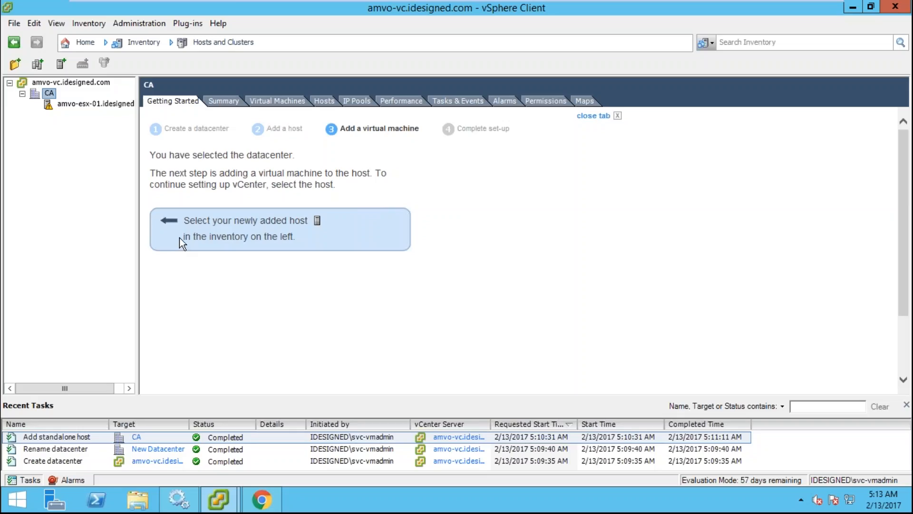
- Select amvo-esx-01, widen the inventory pane, then minimize vSphere Client and Chrome to reveal the desktop
left_click(62, 104)
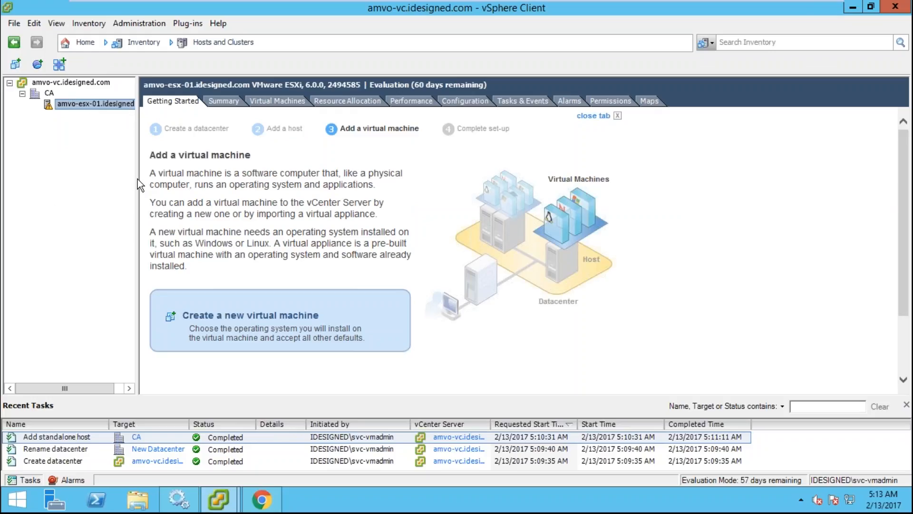
left_click_drag(138, 178, 234, 202)
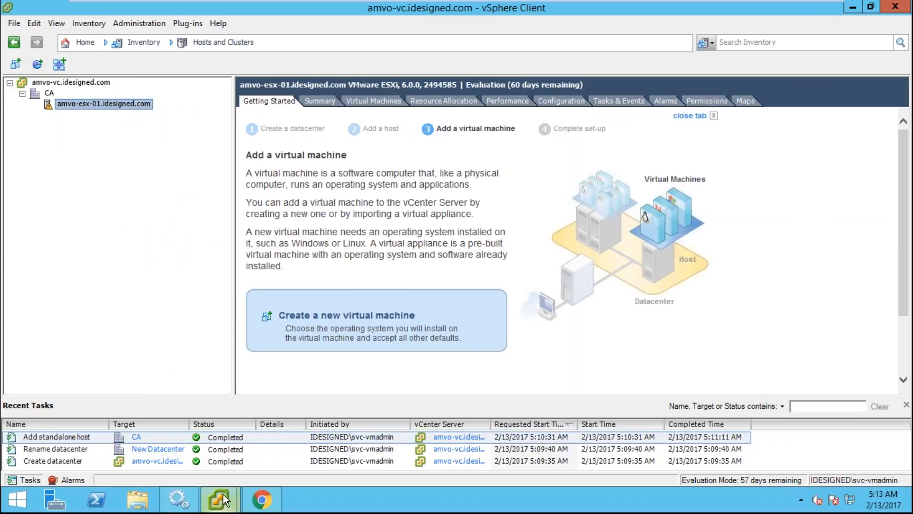
left_click(852, 8)
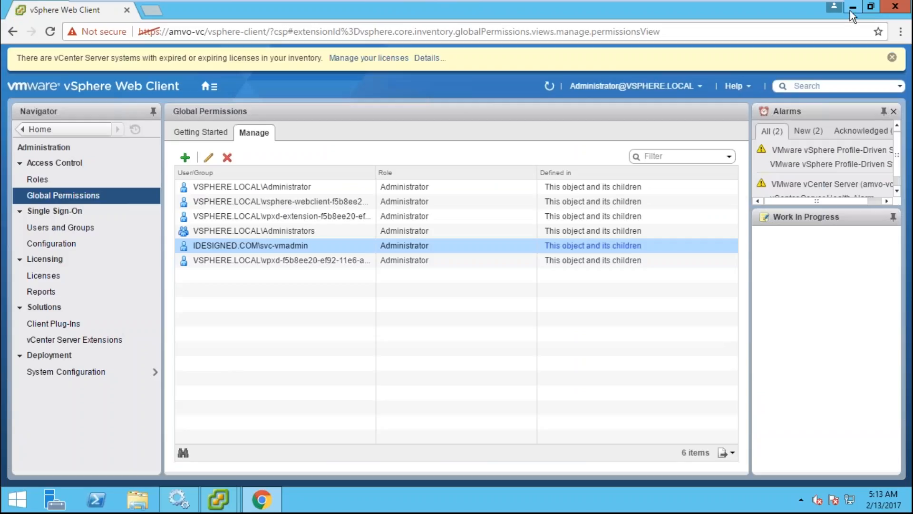
left_click(849, 11)
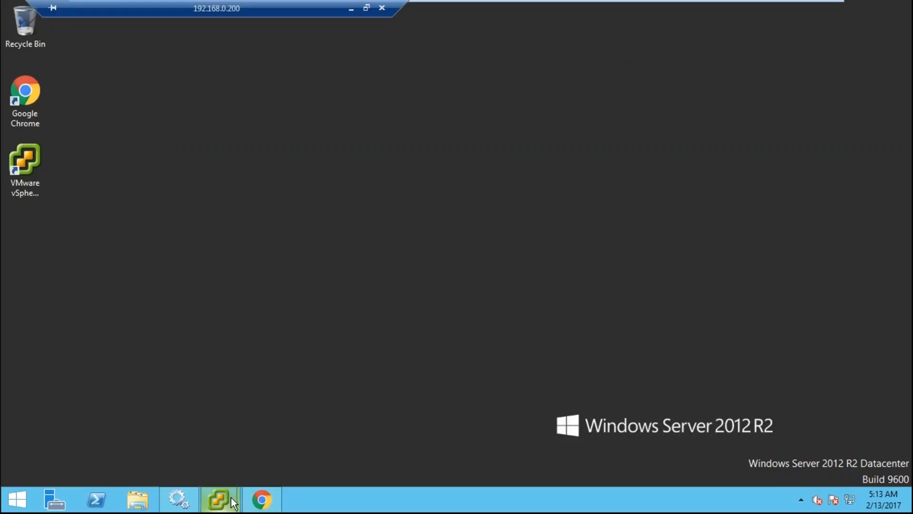
mouse_move(217, 500)
left_click(189, 412)
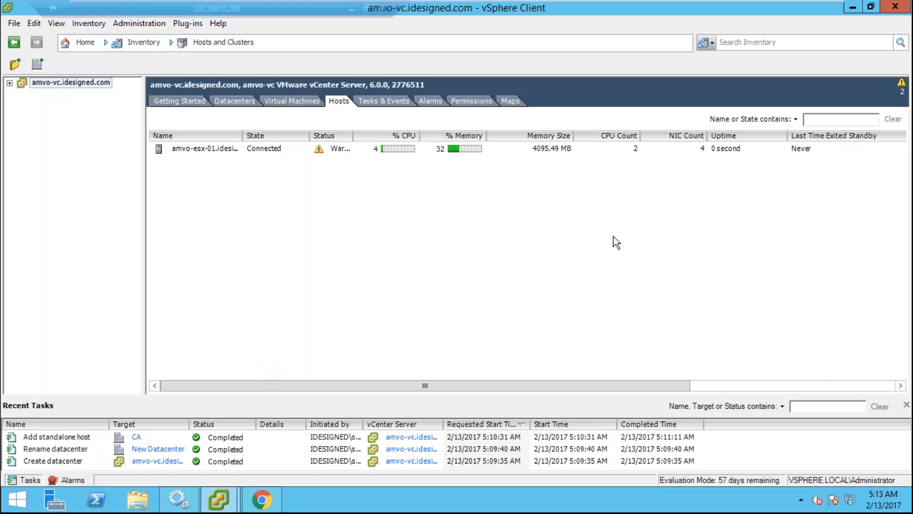
left_click(894, 7)
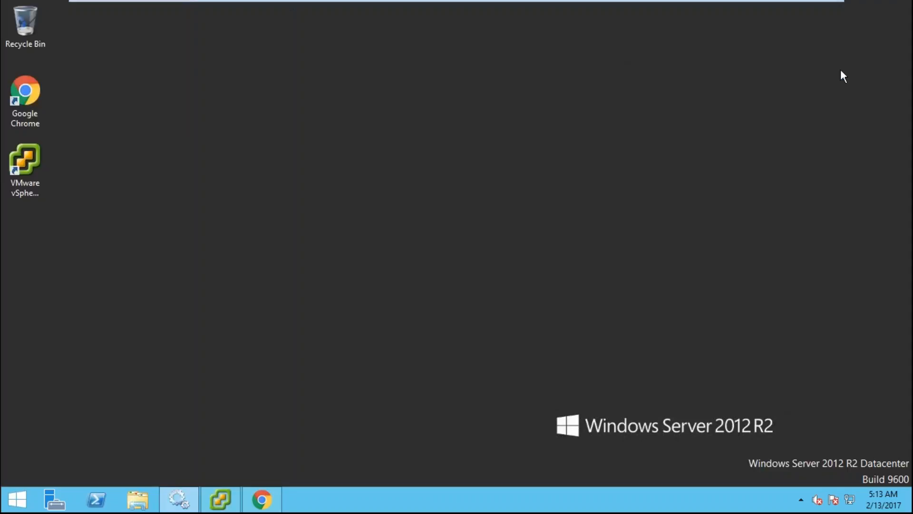
- Launch vSphere Client and log in to amvo-esx-01 as root with the root password
double_click(21, 164)
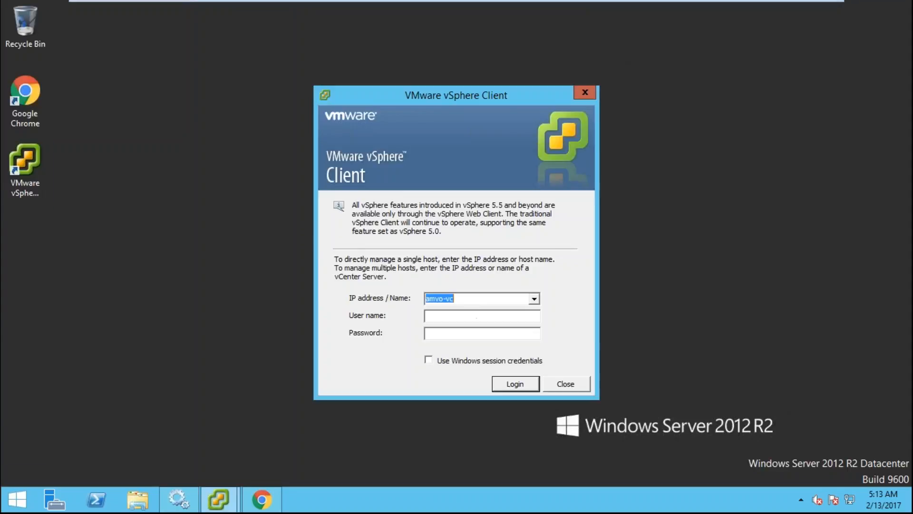
key("End")
key("BackSpace")
key("BackSpace")
type("esx-01")
key("Tab")
type("root")
key("Tab")
type("*********")
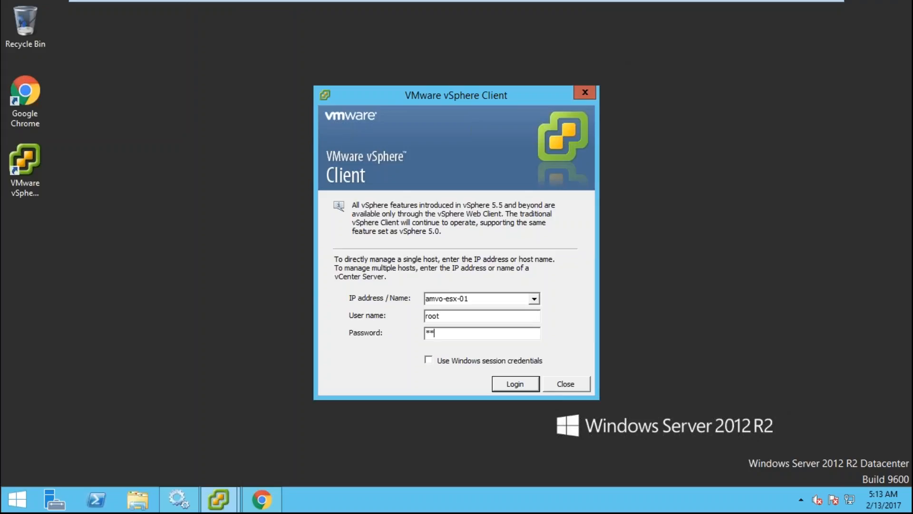
key("Return")
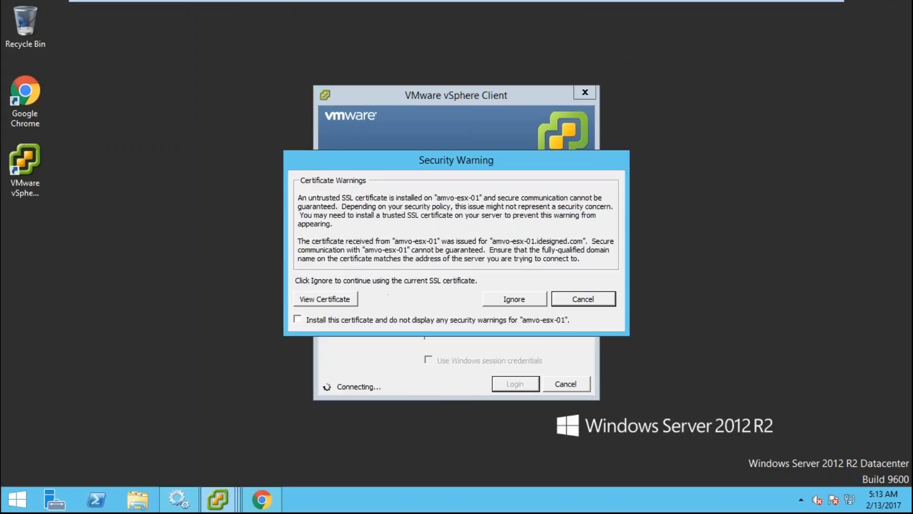
- Permanently trust the host certificate, dismiss the evaluation and vCenter warnings, and minimize the client
left_click(494, 322)
left_click(514, 299)
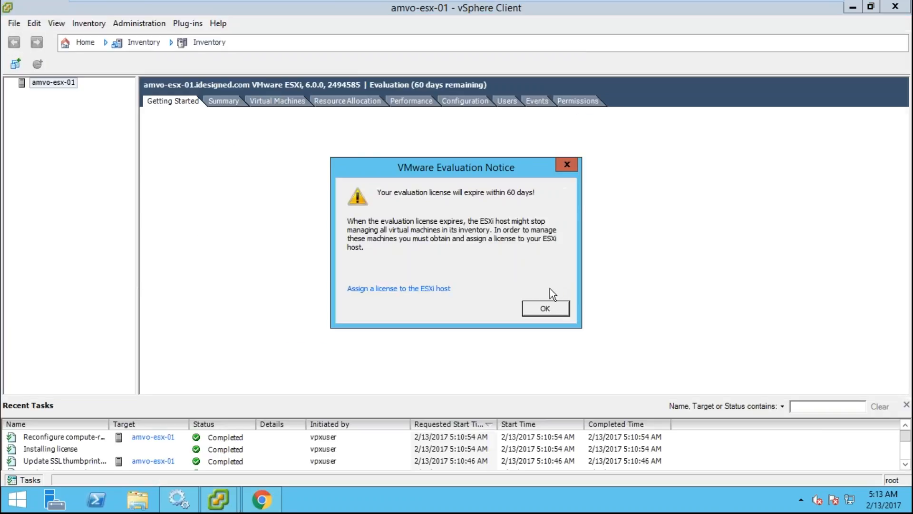
left_click(549, 309)
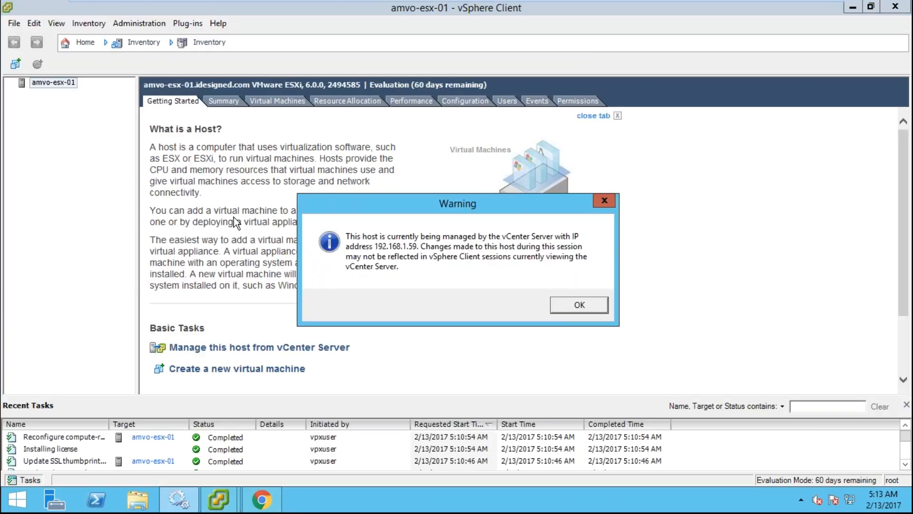
key("Return")
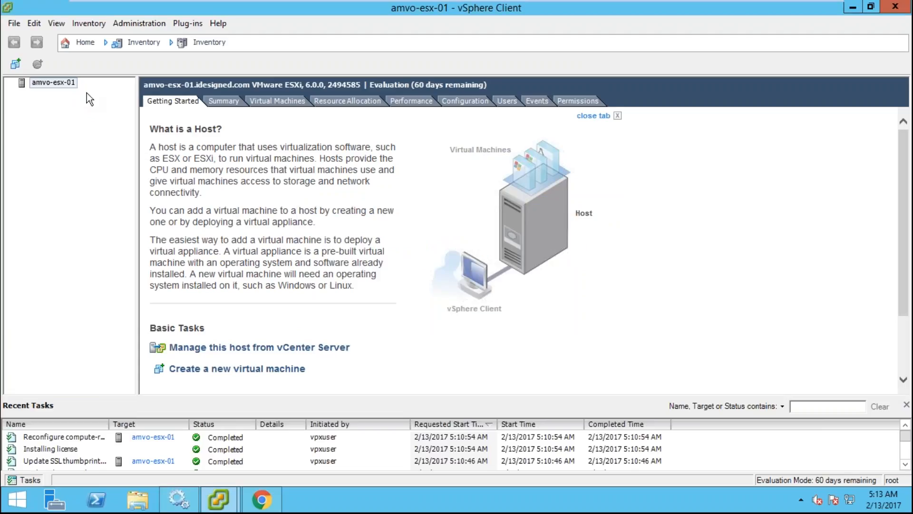
left_click(853, 10)
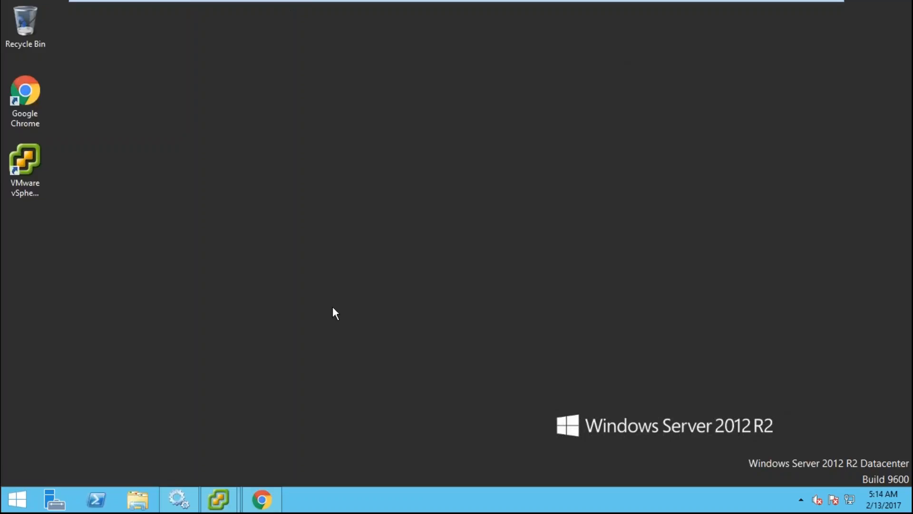
- Switch to the amvo-esx-02 console, continue past the ESXi welcome and accept the EULA
left_click(219, 501)
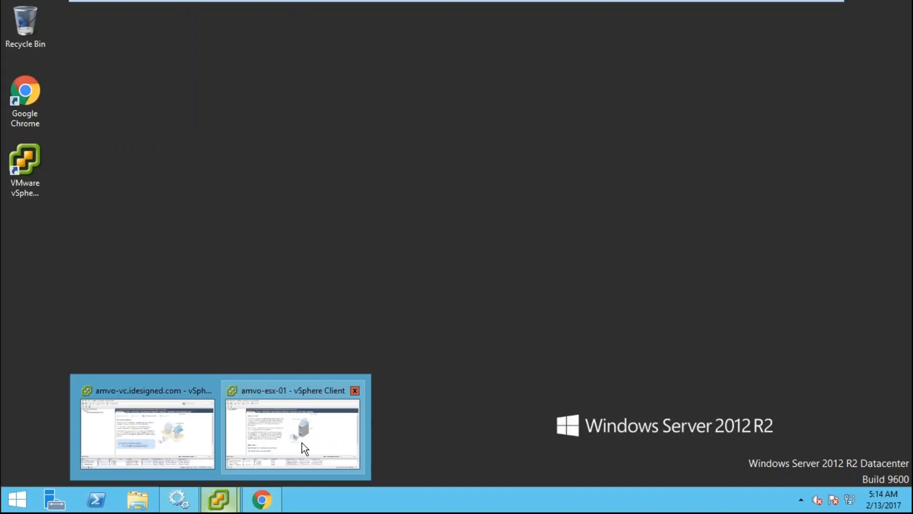
mouse_move(598, 3)
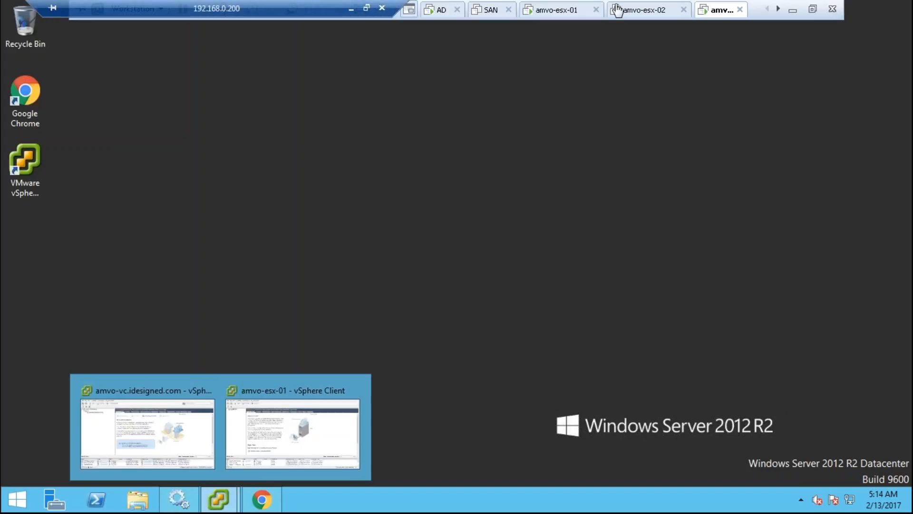
left_click(656, 10)
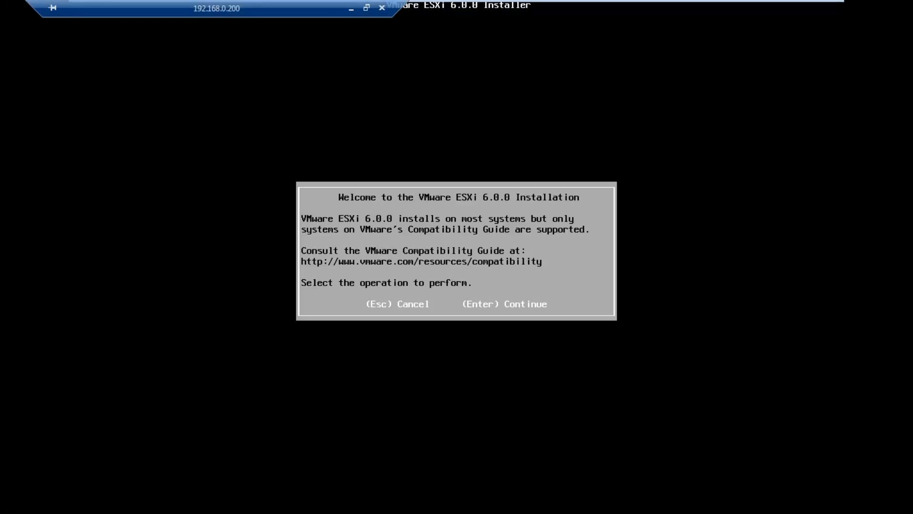
key("Return")
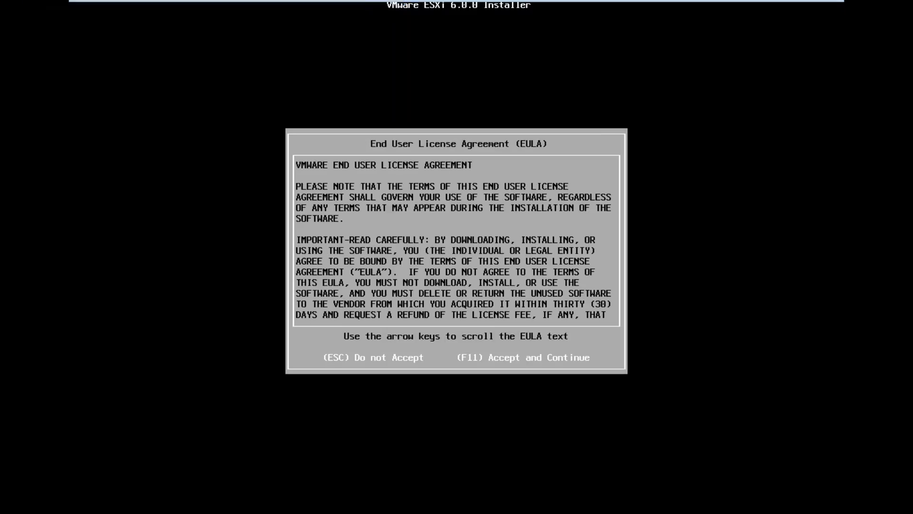
key("F11")
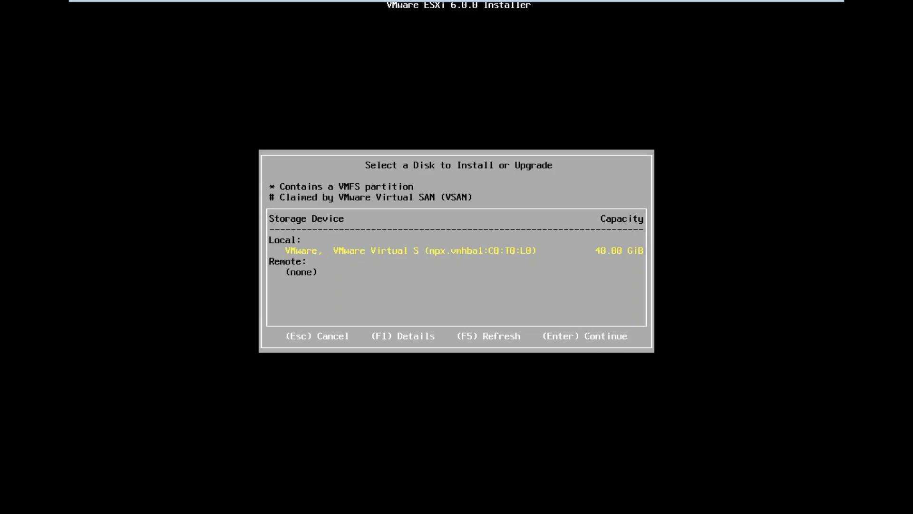
- Install ESXi onto the 40 GiB local disk and set the root password
key("Return")
key("Return")
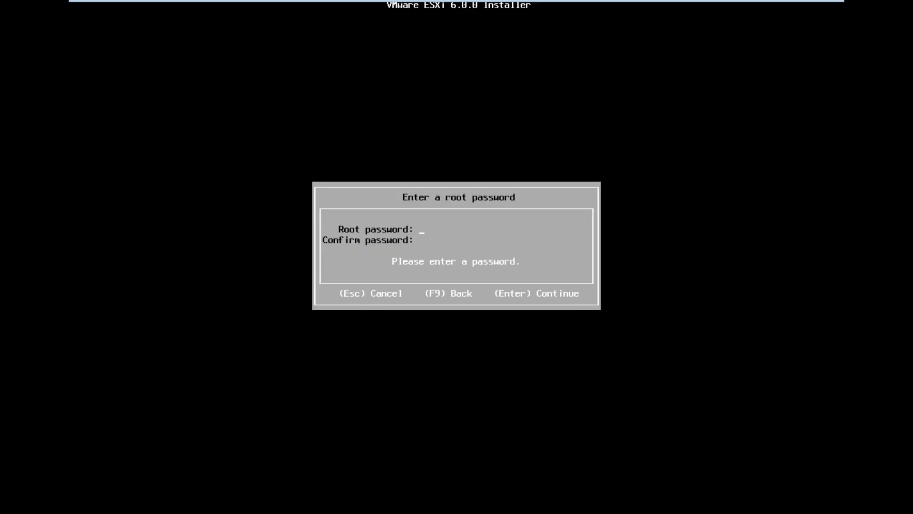
type("********")
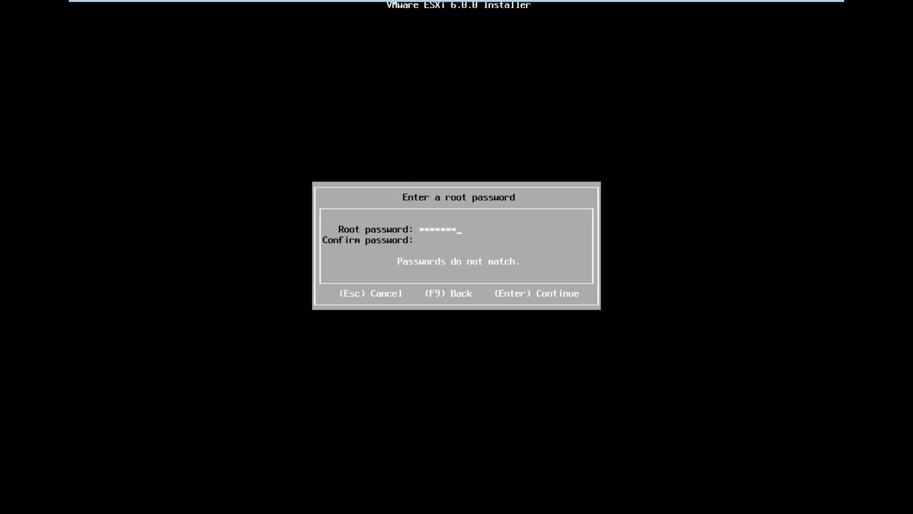
type("*")
key("Tab")
type("*********")
key("Return")
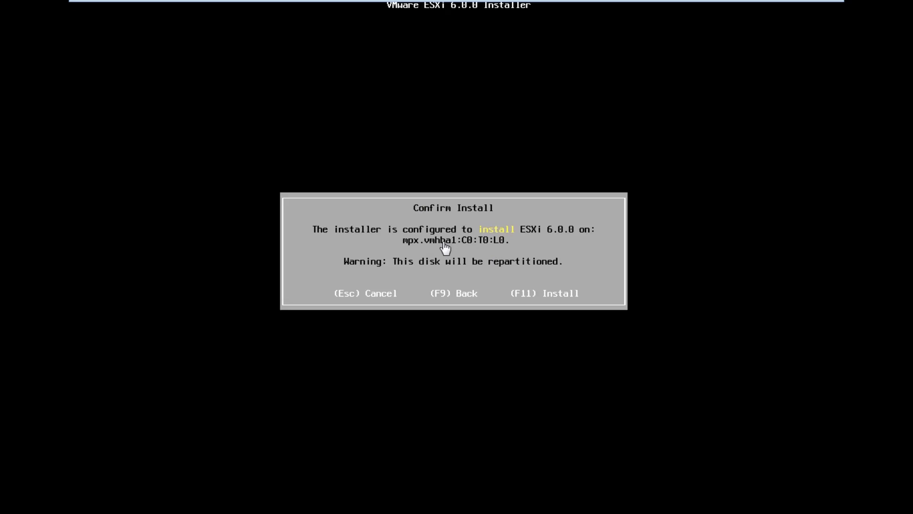
mouse_move(581, 6)
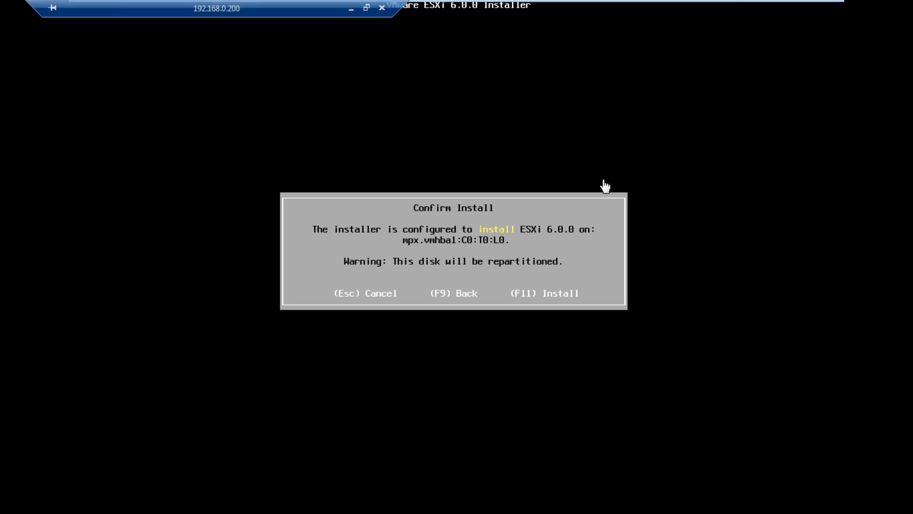
key("Escape")
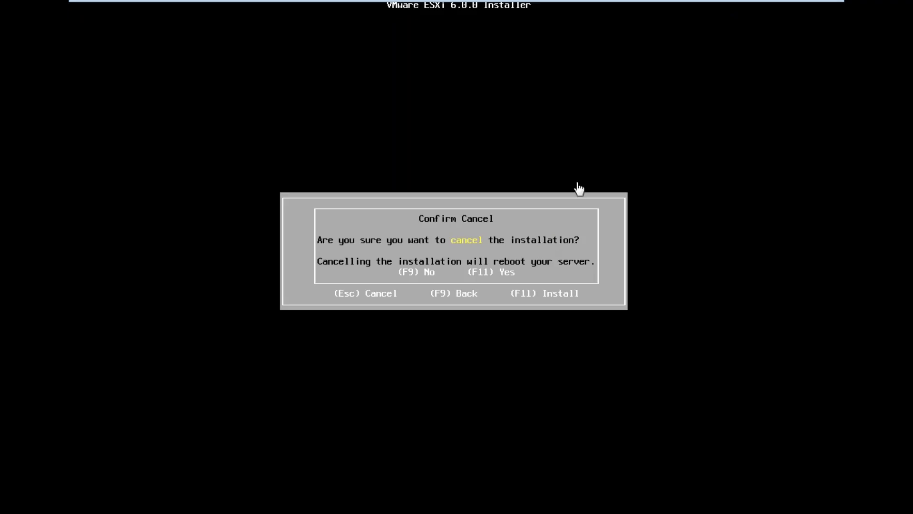
mouse_move(736, 7)
key("F9")
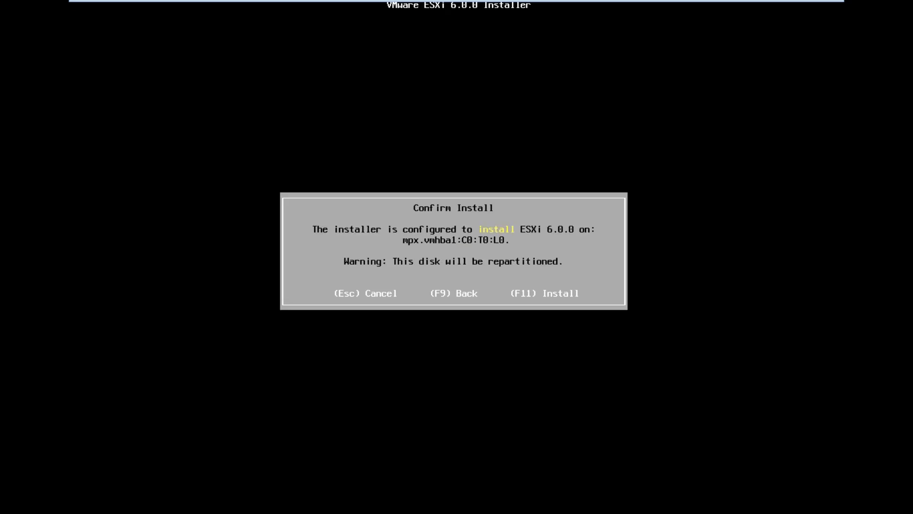
- Start the ESXi 6.0.0 installation and exit the full-screen amvo-esx-02 console
key("F11")
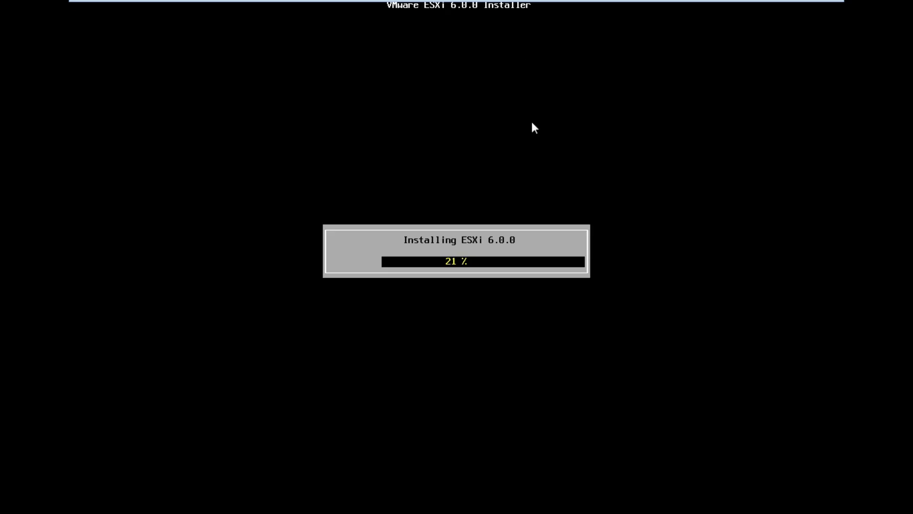
mouse_move(795, 1)
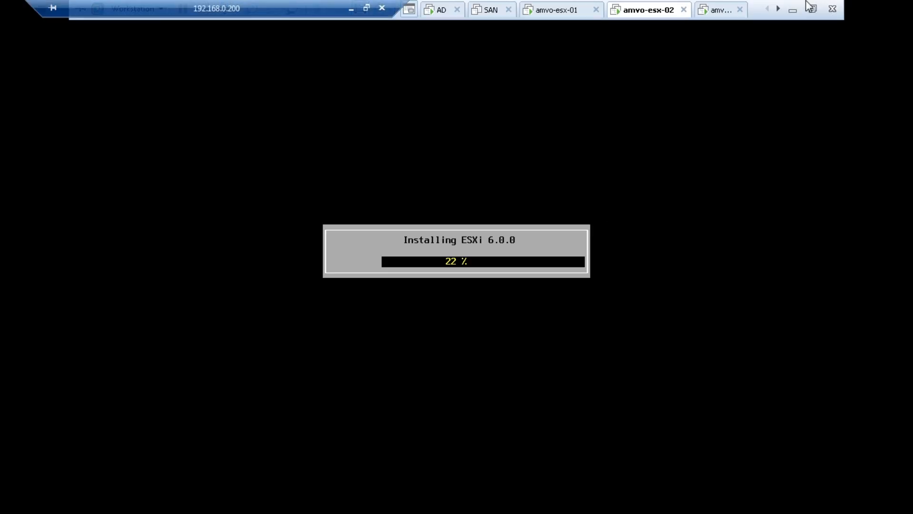
left_click(813, 10)
- Show amvo-vc full screen and bring forward the amvo-esx-01 vSphere Client window
left_click(512, 52)
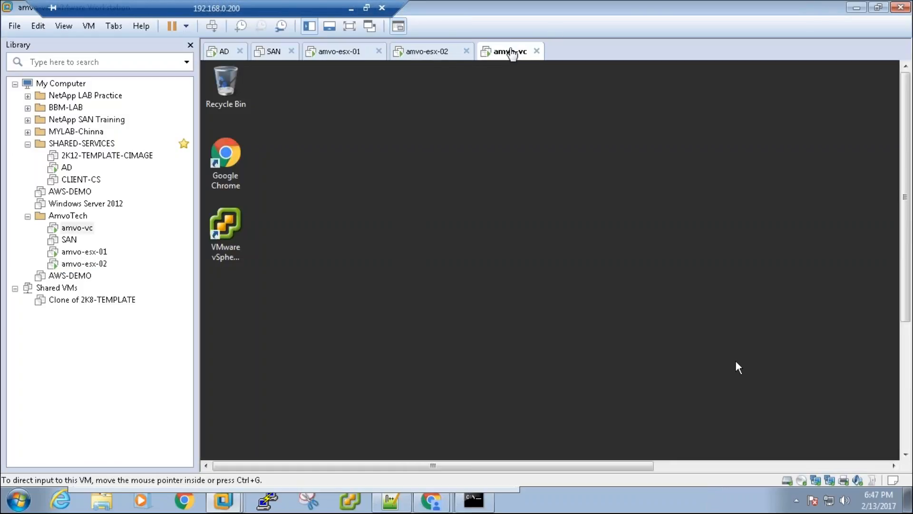
left_click(350, 26)
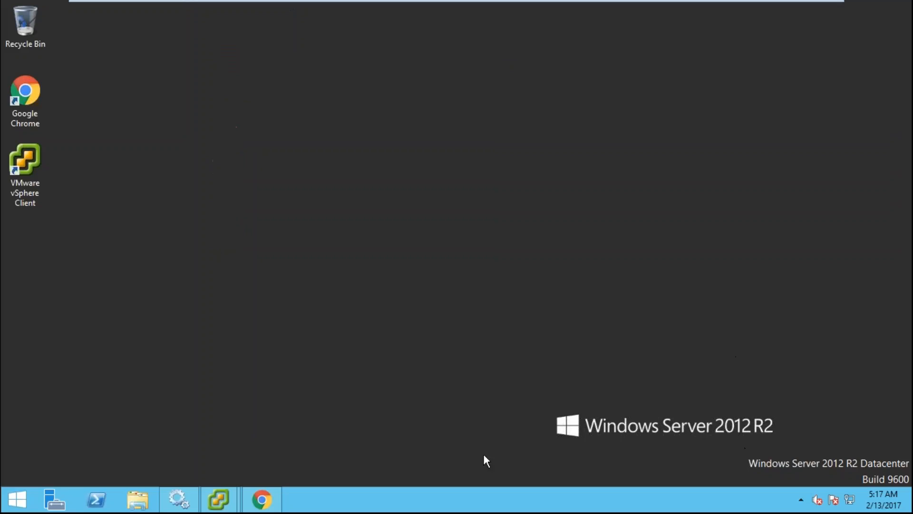
mouse_move(218, 500)
left_click(263, 449)
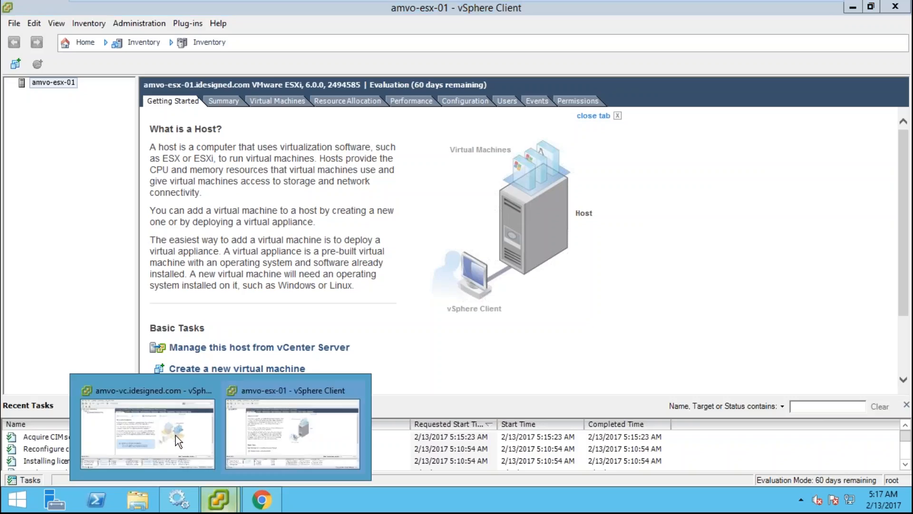
- Bring up the amvo-vc vCenter client and glance at amvo-esx-01's actions menu
left_click(176, 439)
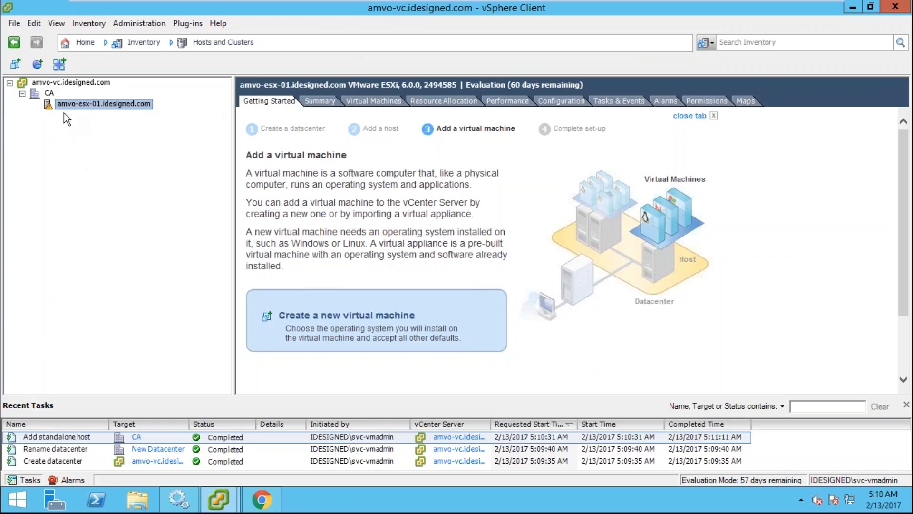
right_click(97, 100)
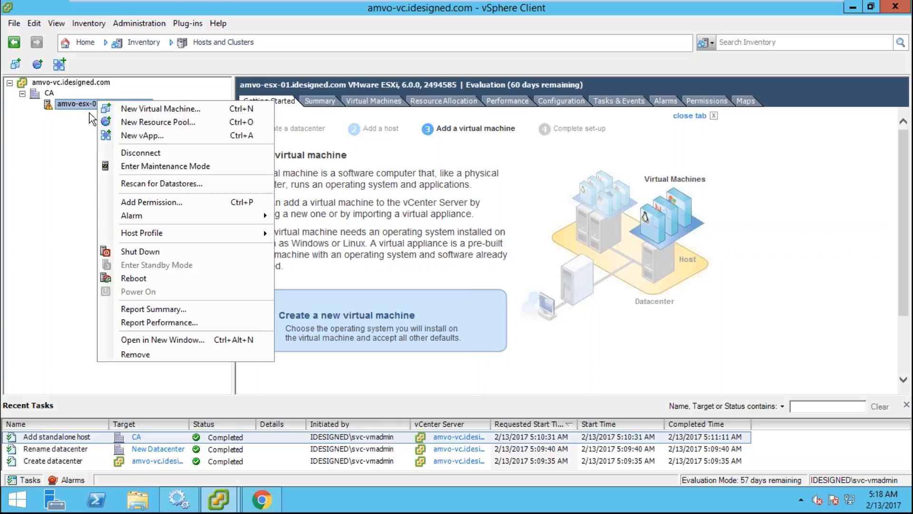
left_click(81, 163)
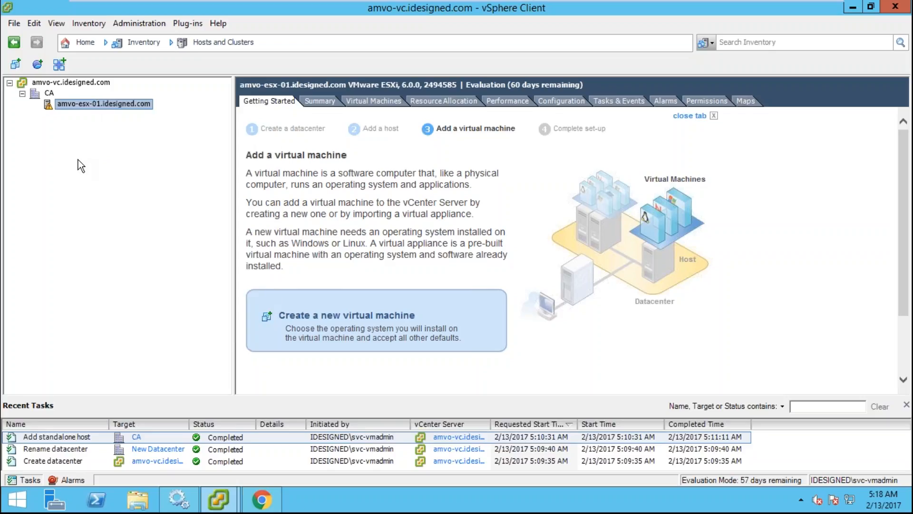
- In the Web Client, go Home > Hosts and Clusters, expand CA and open amvo-esx-01.idesigned.com
left_click(261, 499)
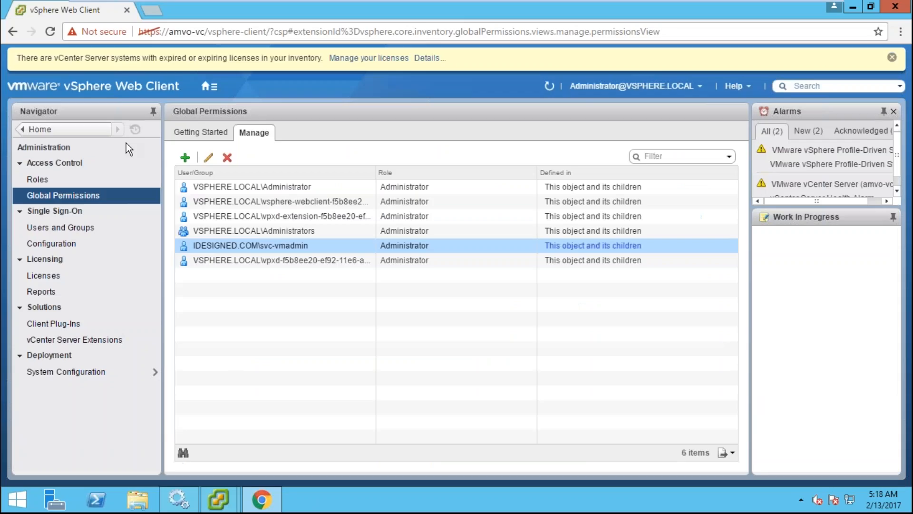
left_click(204, 86)
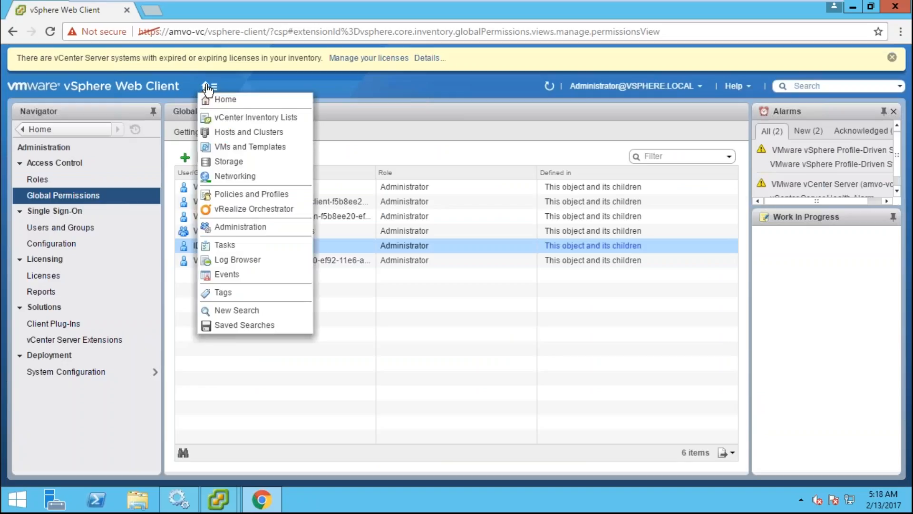
left_click(219, 99)
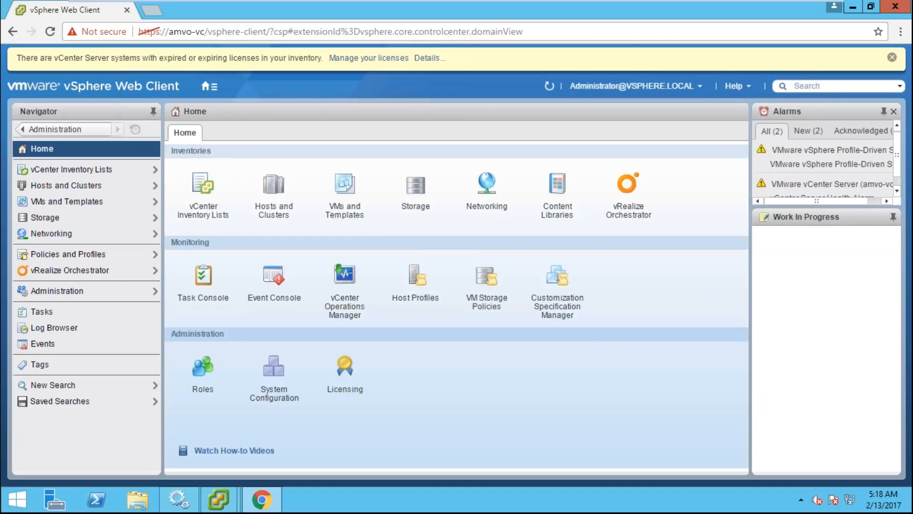
left_click(280, 190)
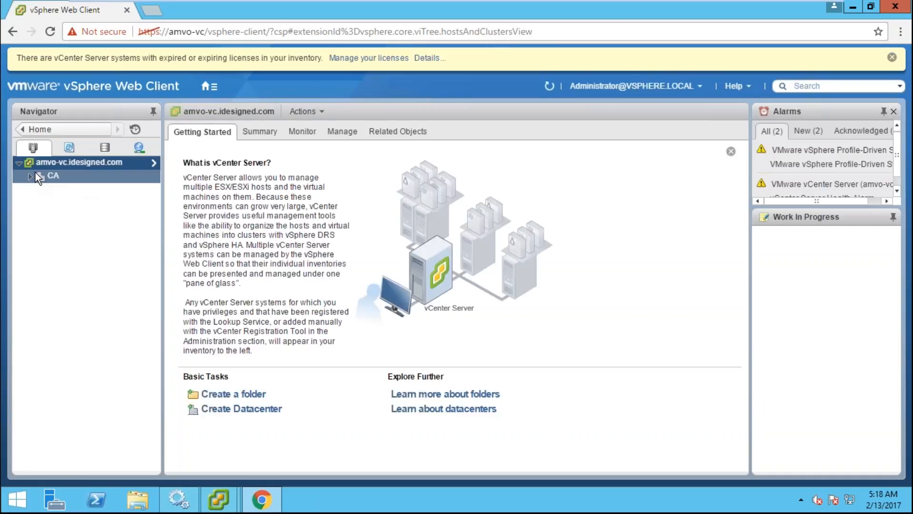
left_click(32, 174)
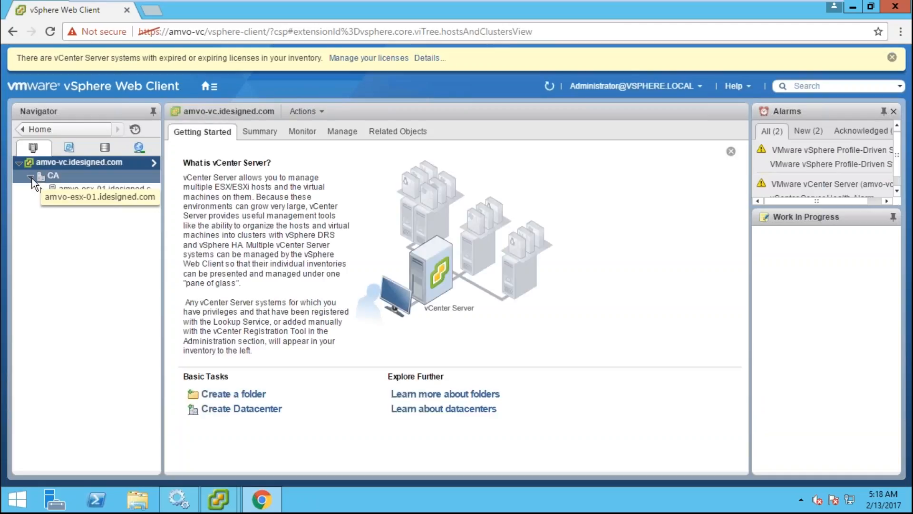
left_click(112, 189)
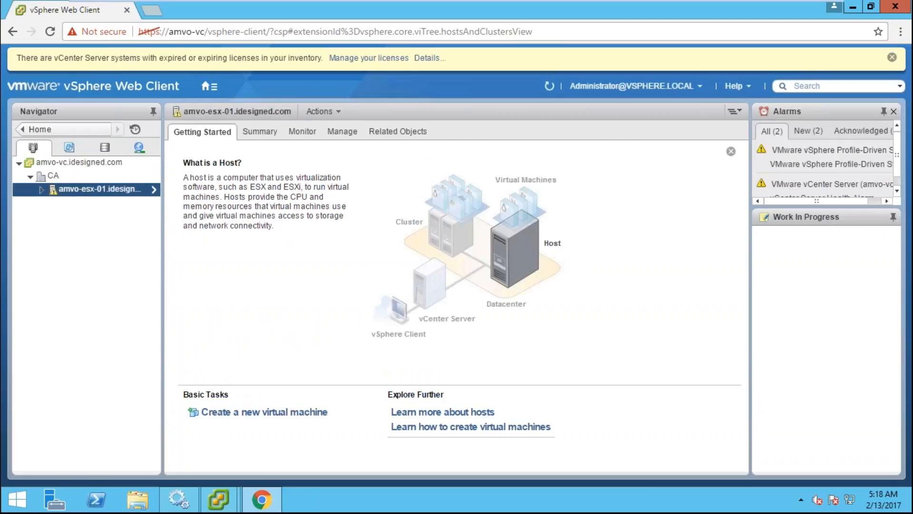
- Compare the host's right-click Actions menus in the Web Client and the desktop vCenter client
right_click(113, 188)
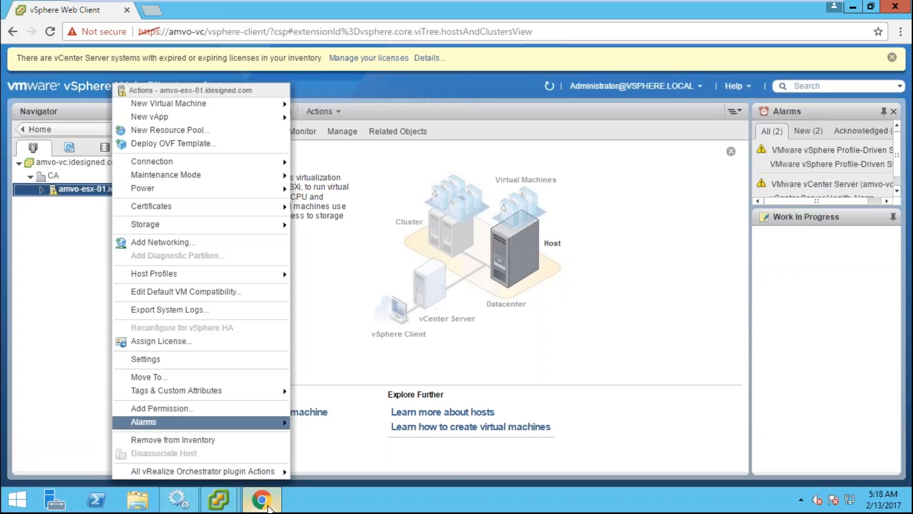
mouse_move(217, 499)
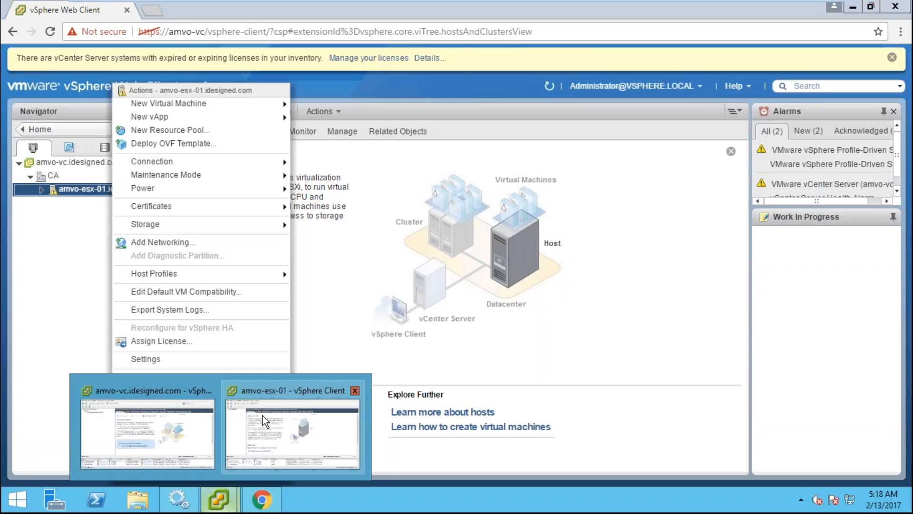
left_click(137, 409)
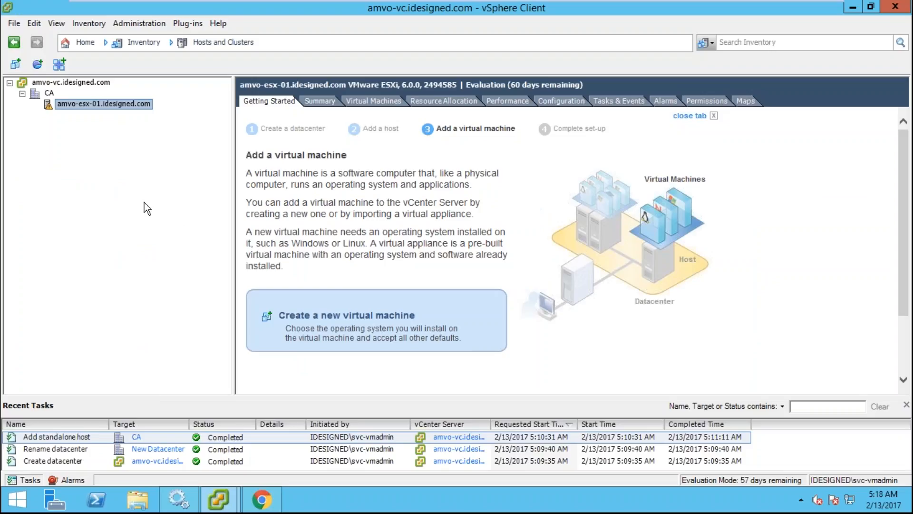
right_click(102, 101)
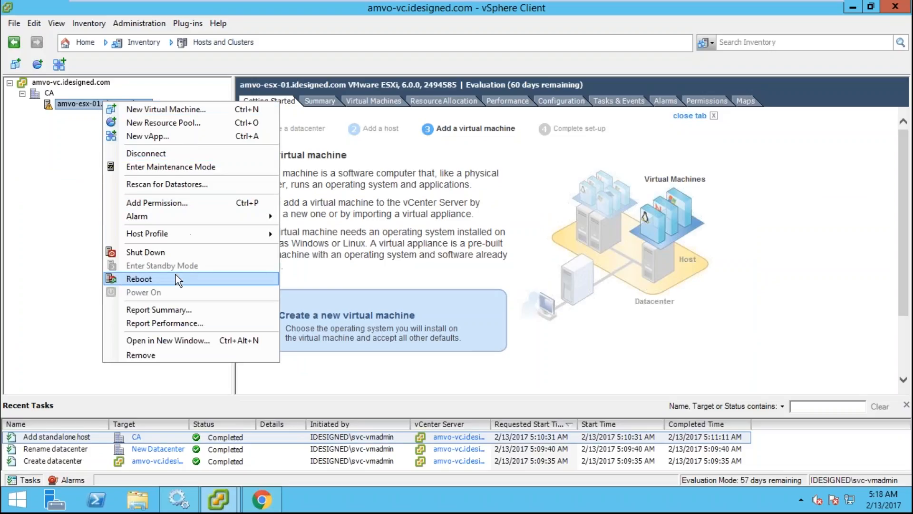
left_click(261, 499)
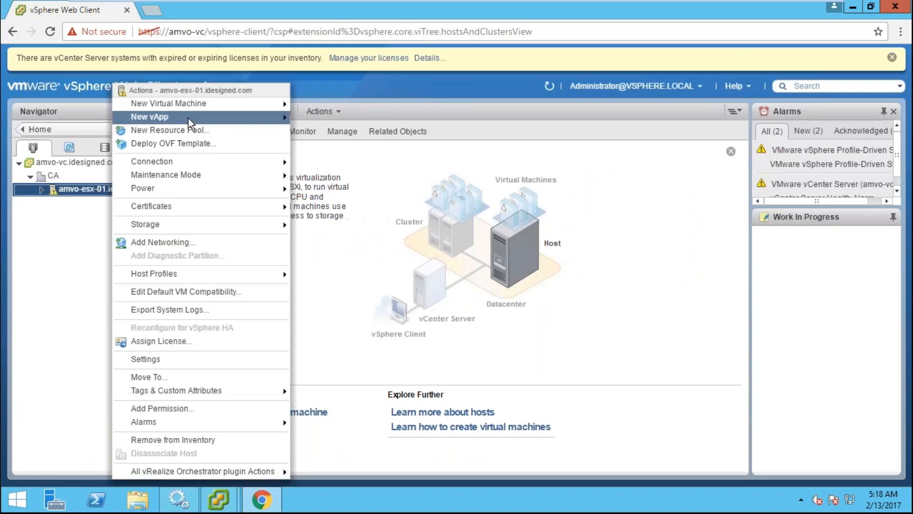
mouse_move(179, 208)
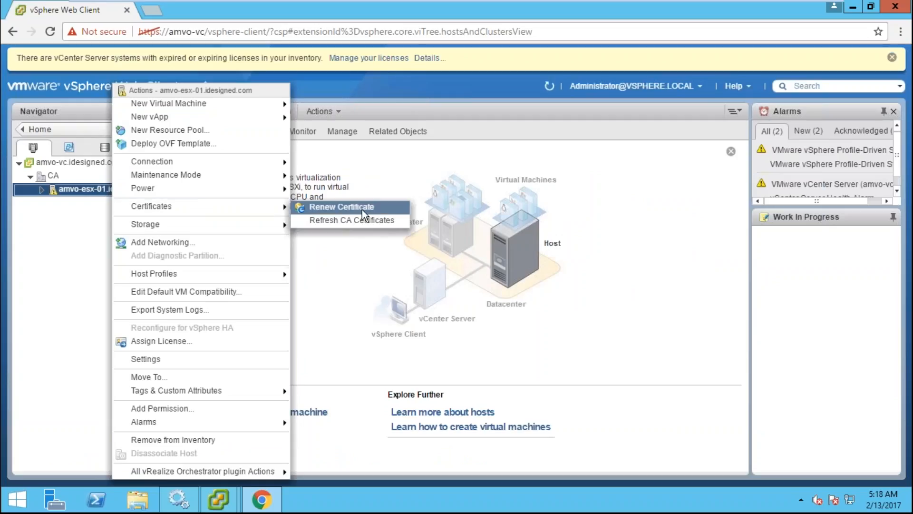
mouse_move(218, 499)
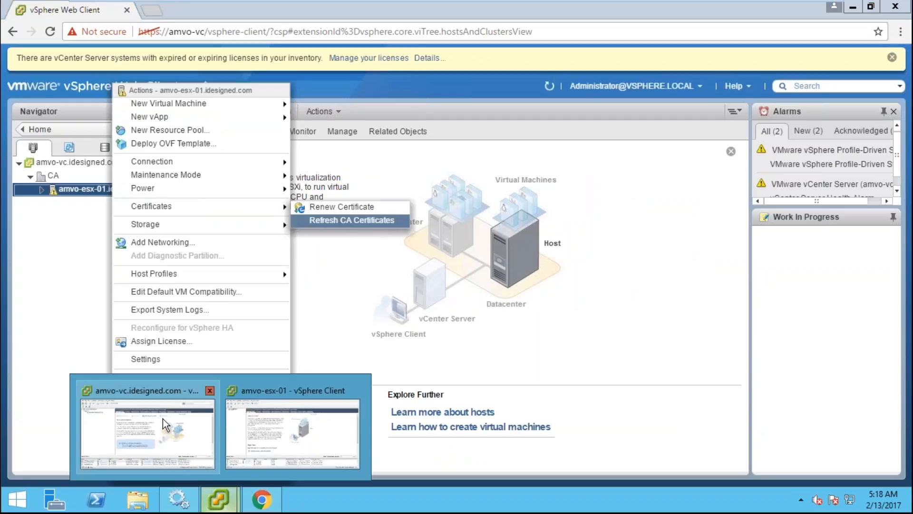
left_click(163, 419)
right_click(118, 101)
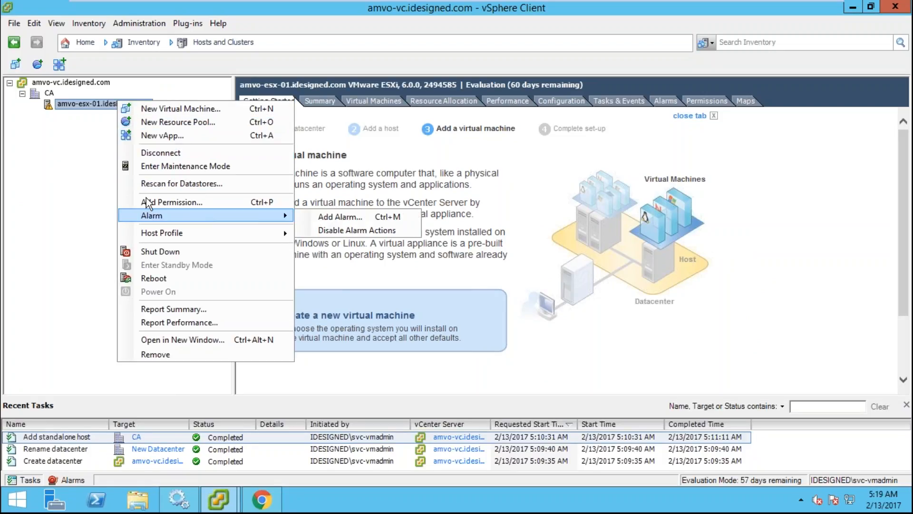
left_click(77, 139)
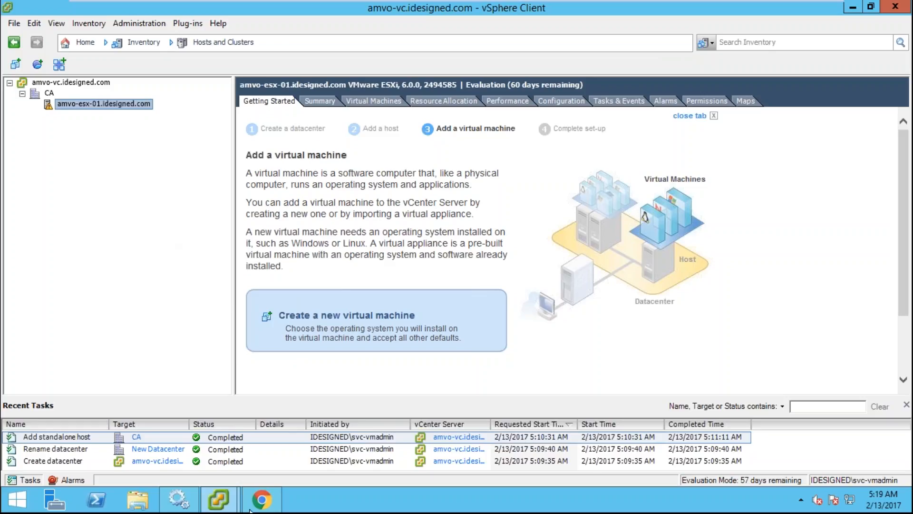
- In the Web Client, close the actions list and dismiss the expiring-license banner
left_click(262, 500)
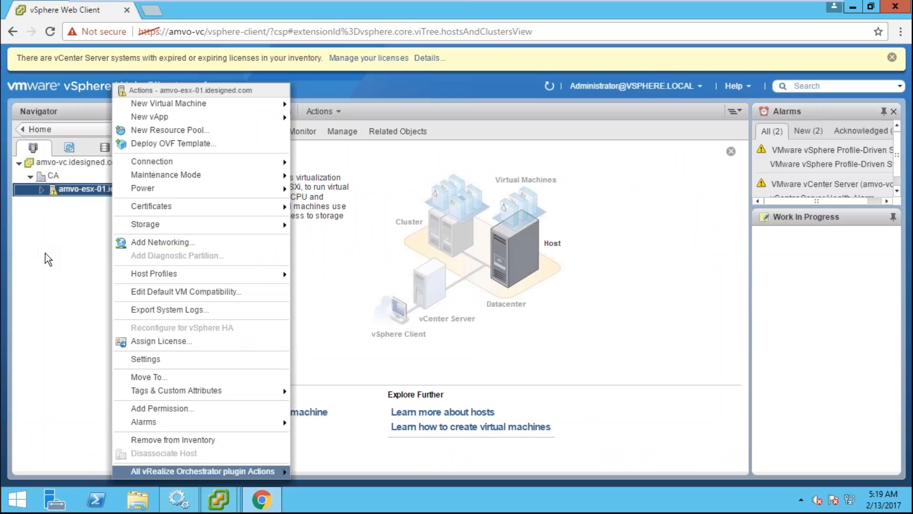
left_click(44, 253)
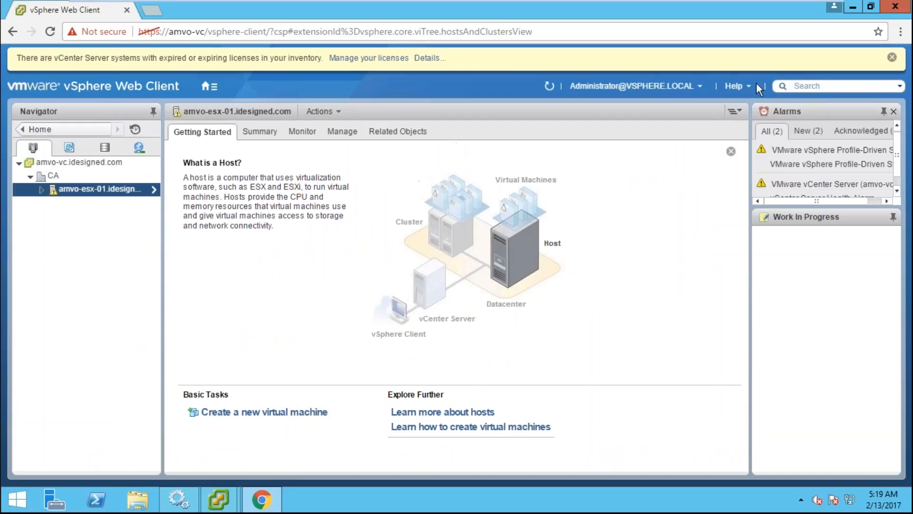
left_click(892, 58)
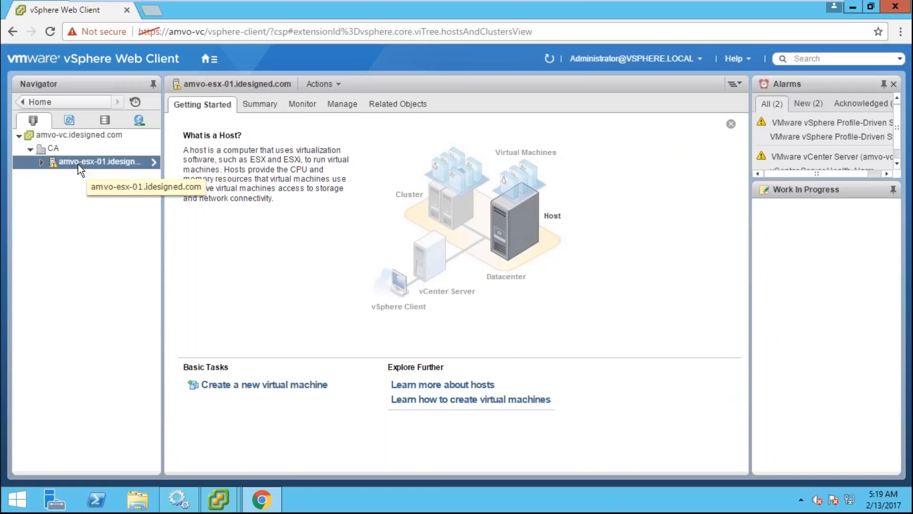
- Bring the amvo-esx-01 client window forward, then return to the Web Client browser
left_click(270, 491)
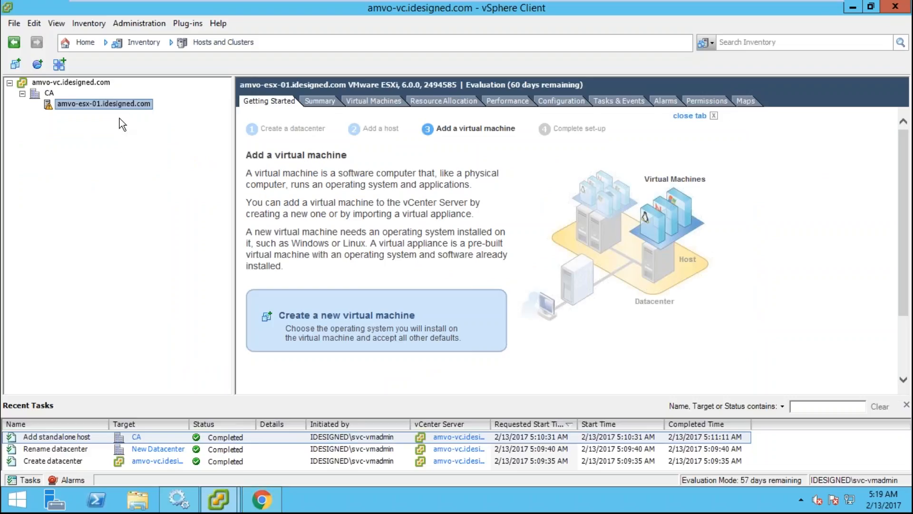
left_click(219, 499)
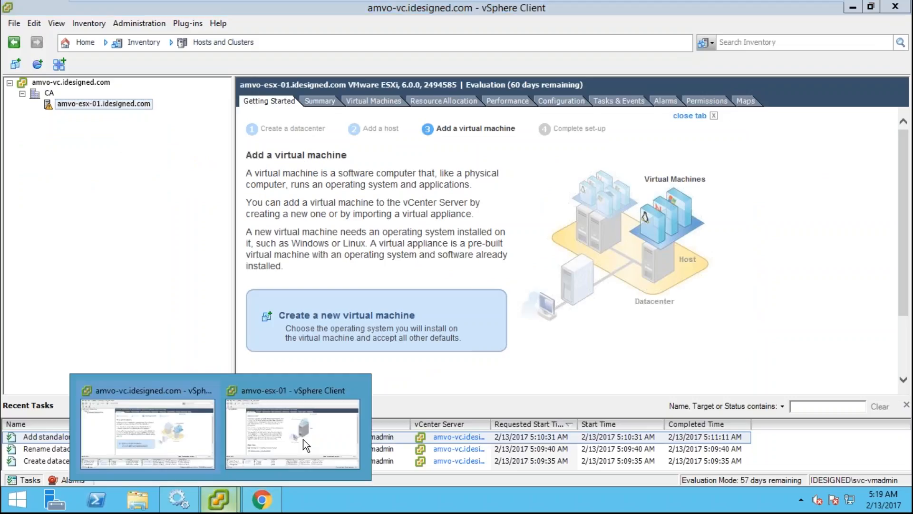
left_click(303, 438)
left_click(278, 487)
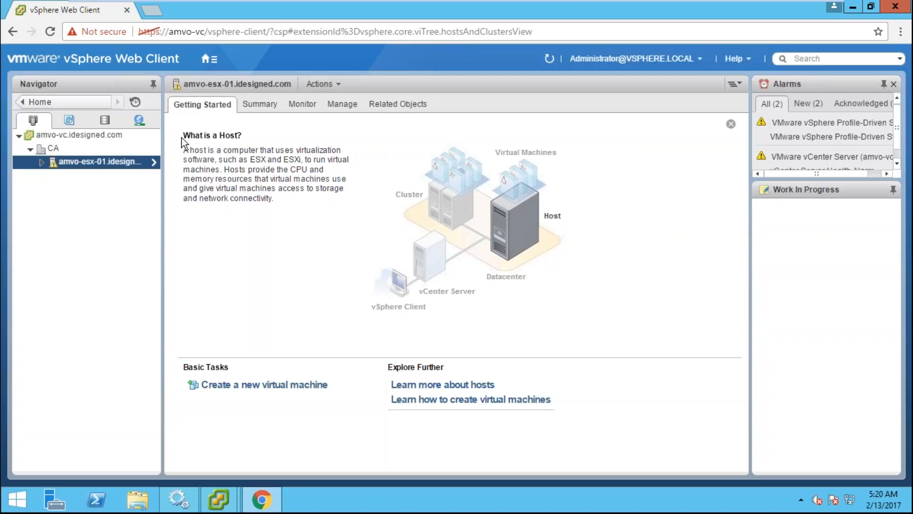
- Switch to the amvo-esx-02 console to see the finished ESXi 6.0.0 install
left_click(642, 9)
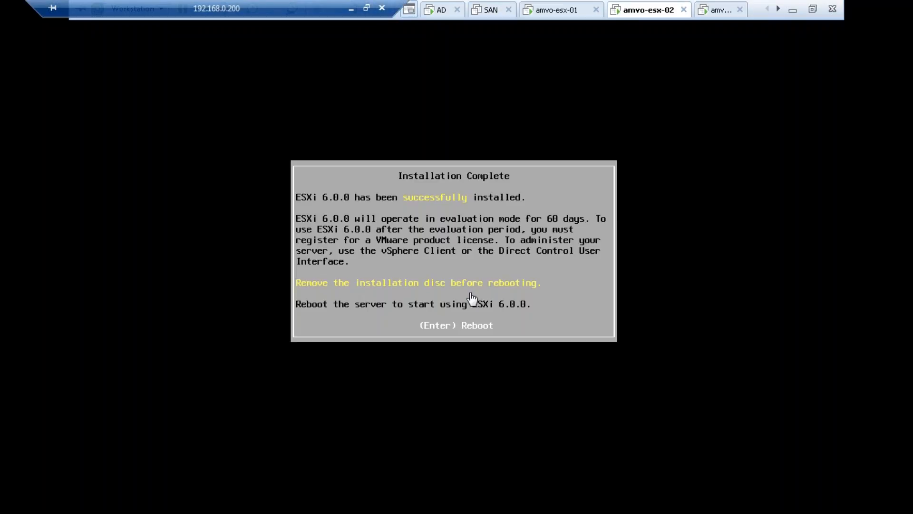
- Reboot the newly installed amvo-esx-02, then switch to the amvo-vc virtual machine
key("Return")
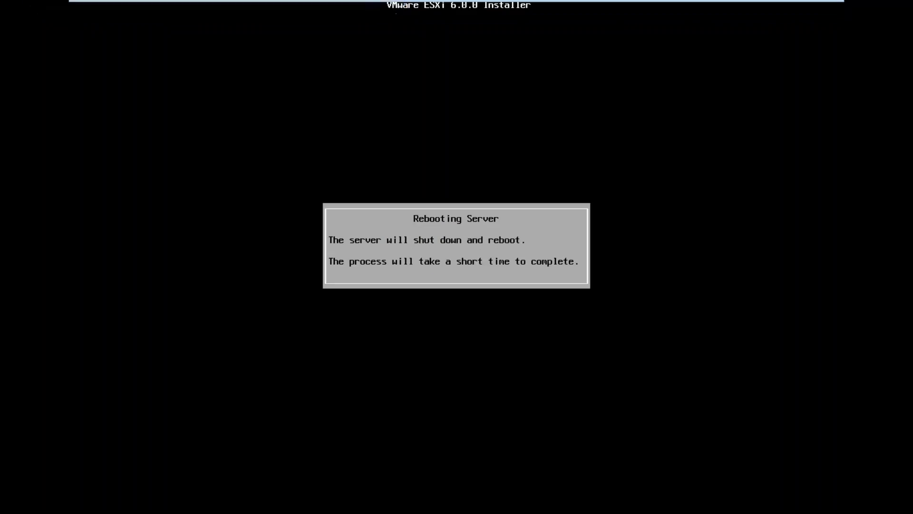
left_click(721, 12)
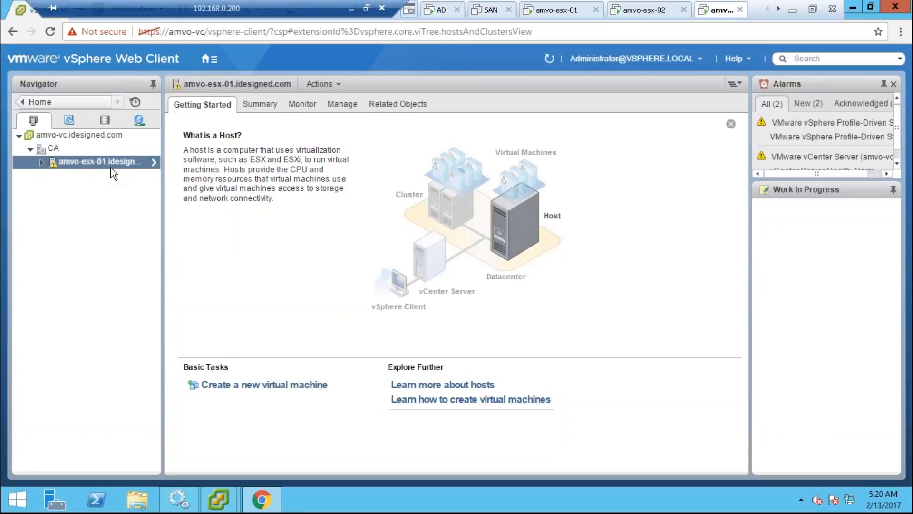
- Start adding host amvo-esx-02 to the CA datacenter by name instead of IP
right_click(73, 147)
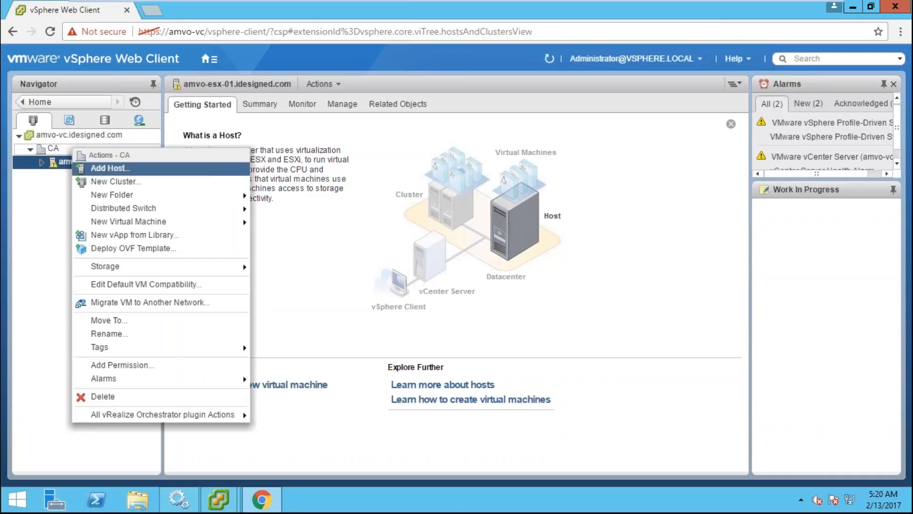
left_click(99, 169)
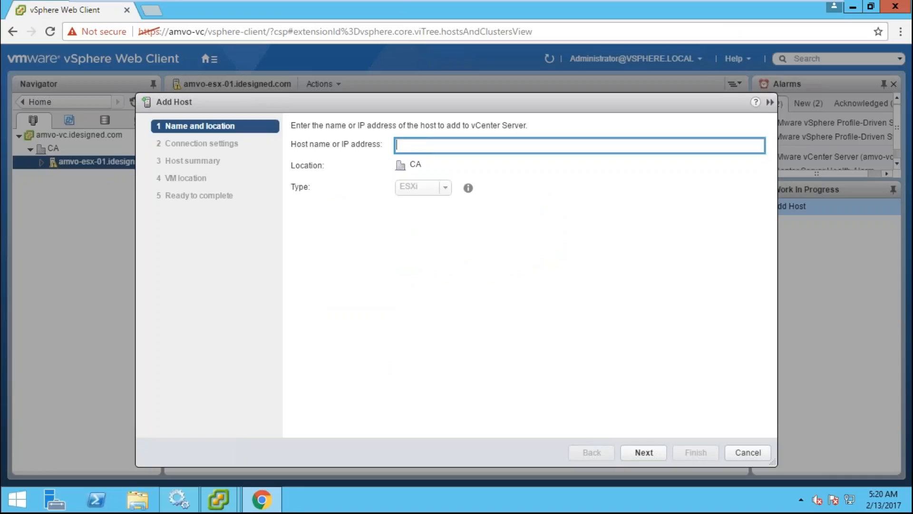
type("192.168.1.52")
key("ctrl+a")
type("amvo-esx-02")
left_click(660, 454)
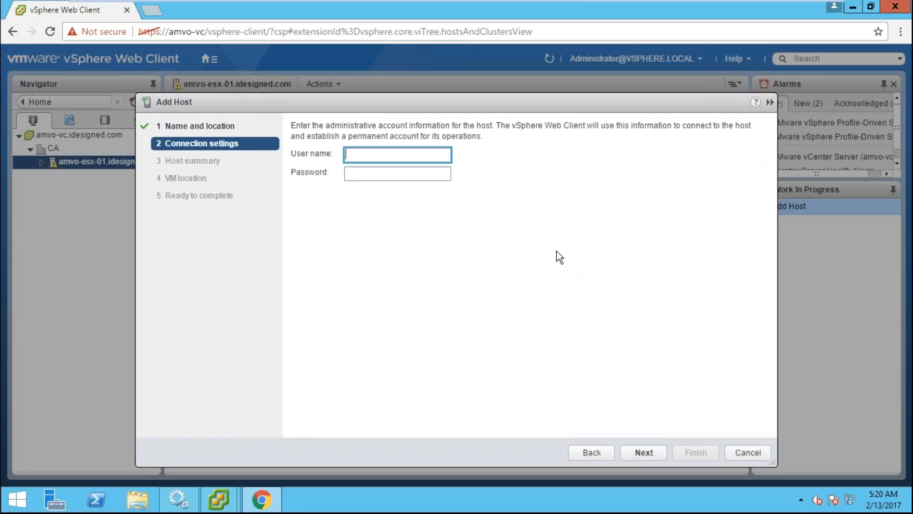
- Submit root credentials for the host, then view the amvo-esx-02 console
type("root")
key("Tab")
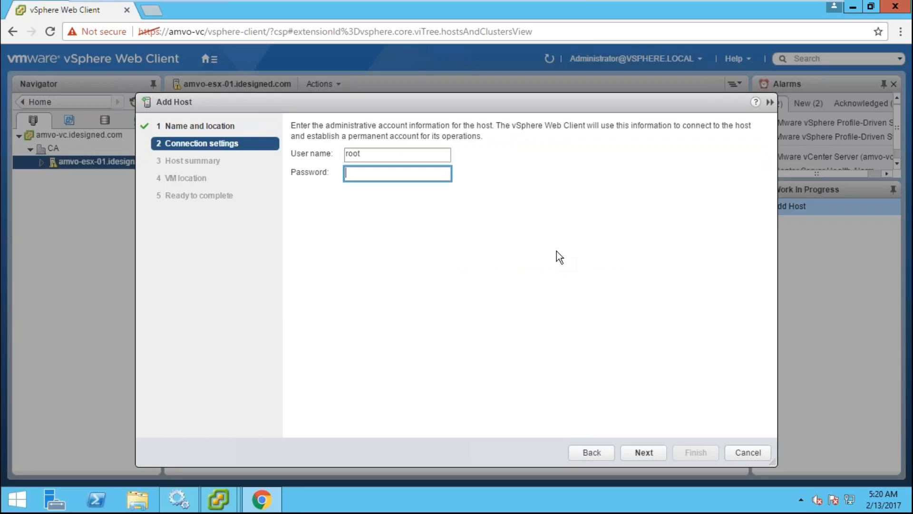
type("******")
key("ctrl+a")
type("*********")
left_click(648, 451)
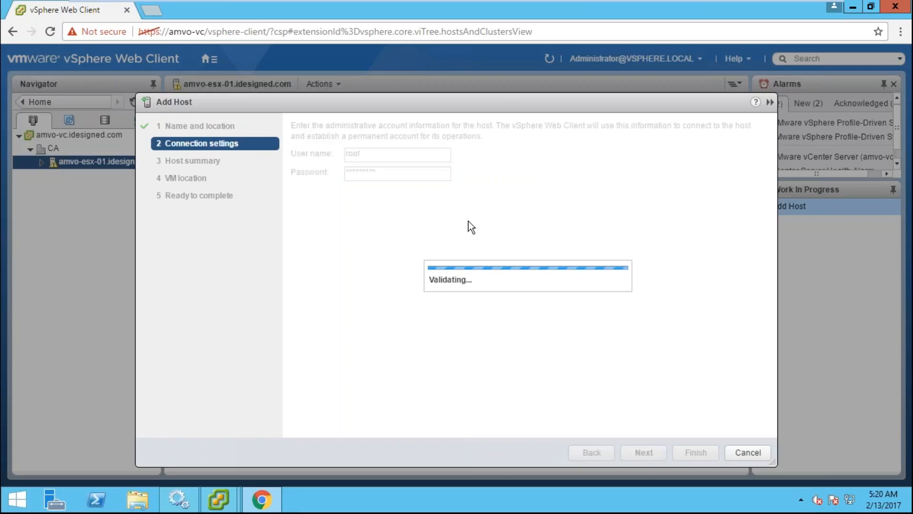
left_click(646, 13)
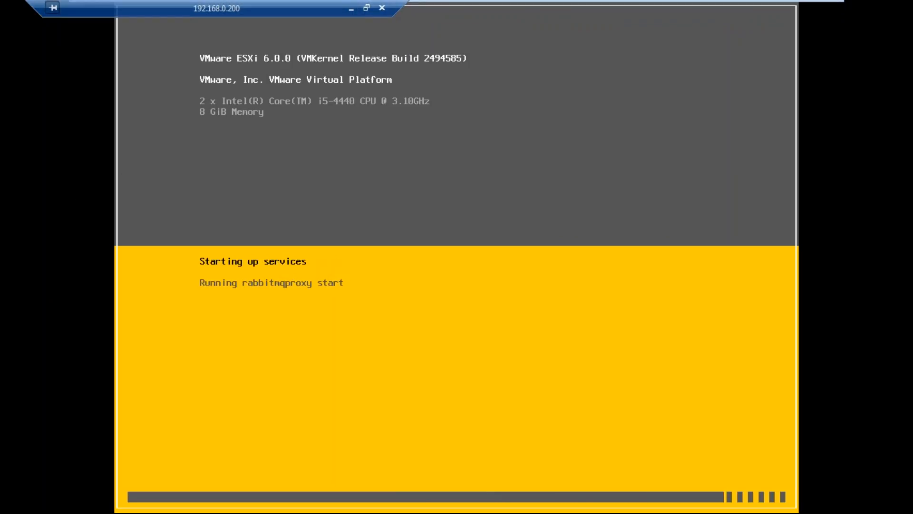
- Pin the Workstation toolbar, read the amvo-vc Add Host error, then return to amvo-esx-02
left_click_drag(226, 8, 369, 8)
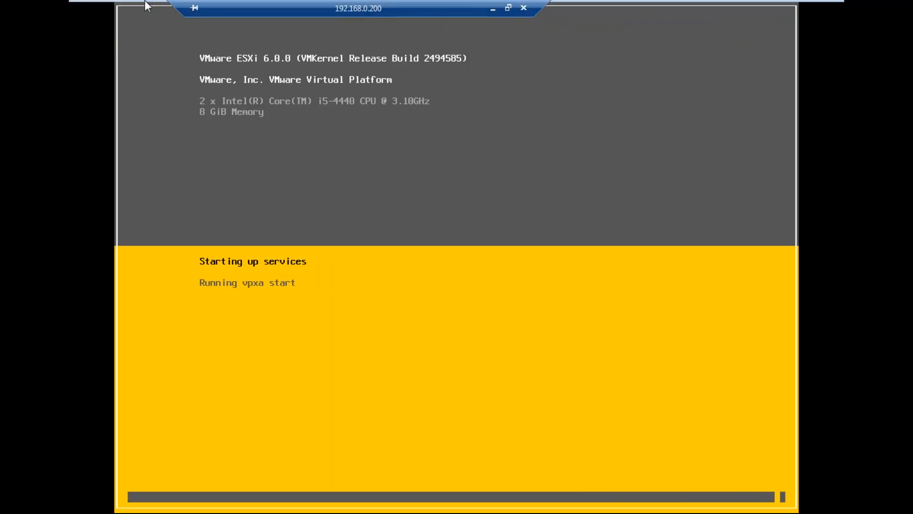
left_click(78, 8)
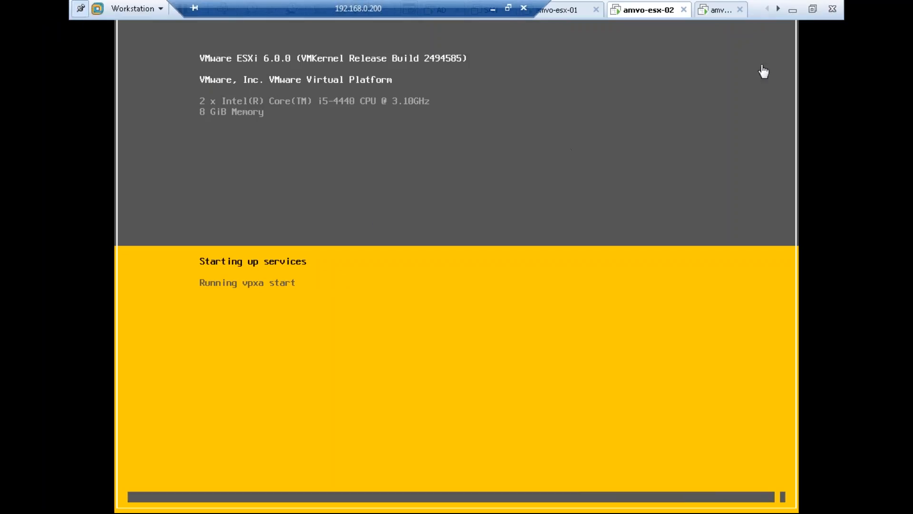
left_click(720, 10)
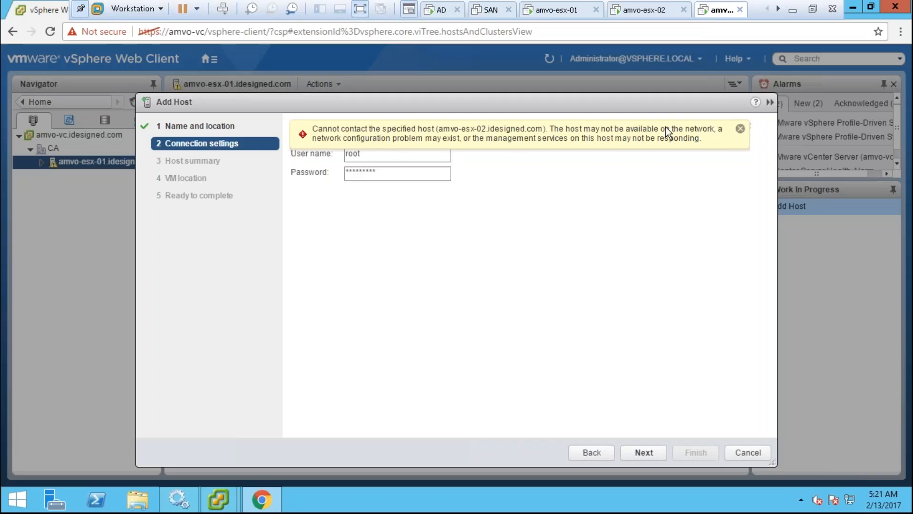
left_click(647, 10)
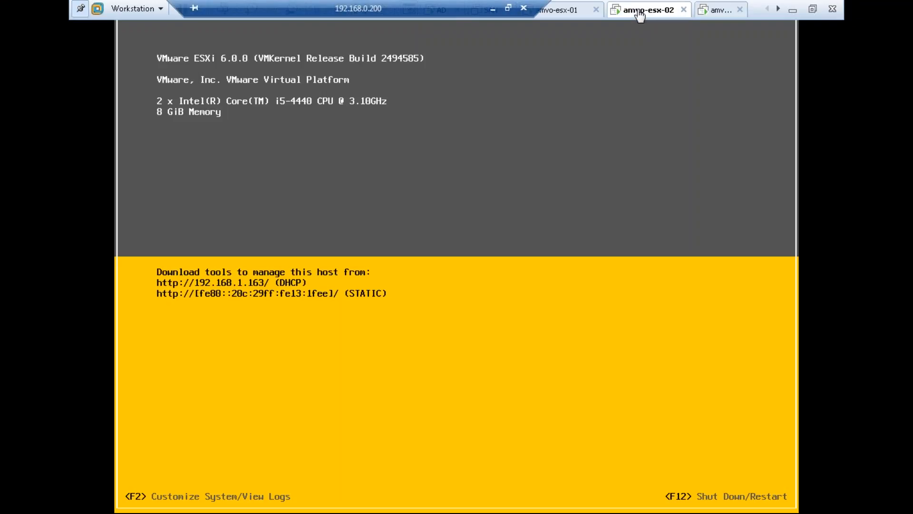
- Log in to the amvo-esx-02 ESXi console and open Configure Management Network
left_click(329, 249)
key("F2")
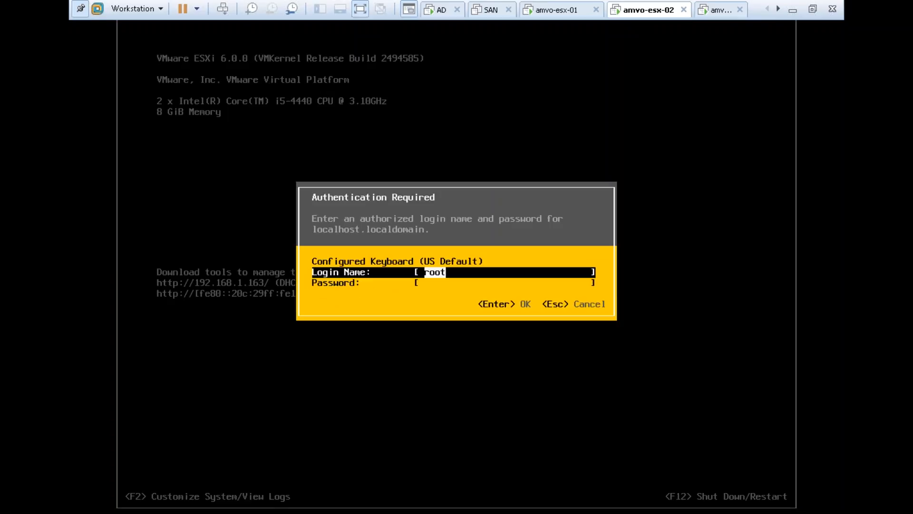
type("VMware1!")
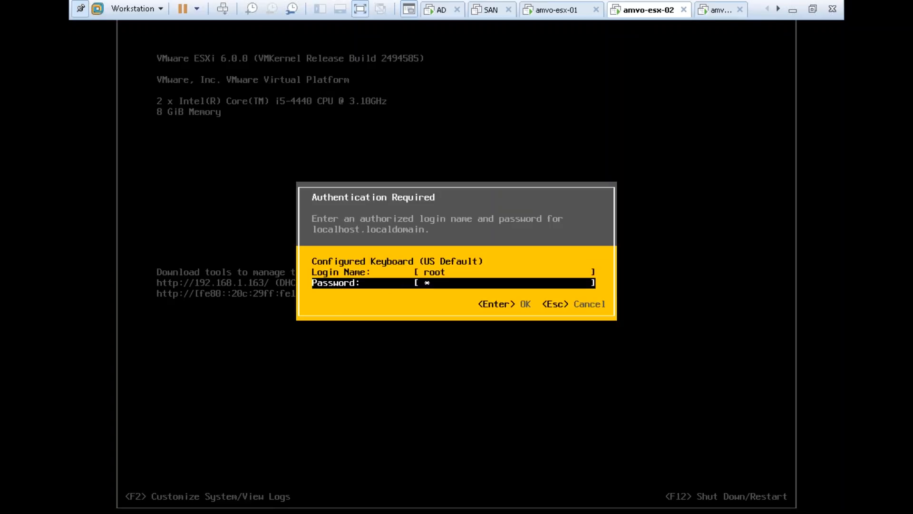
key("Return")
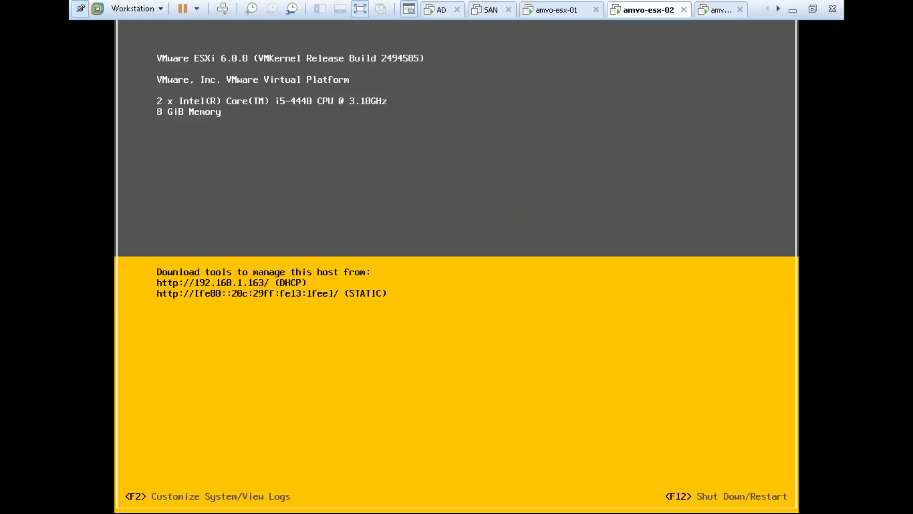
key("Down")
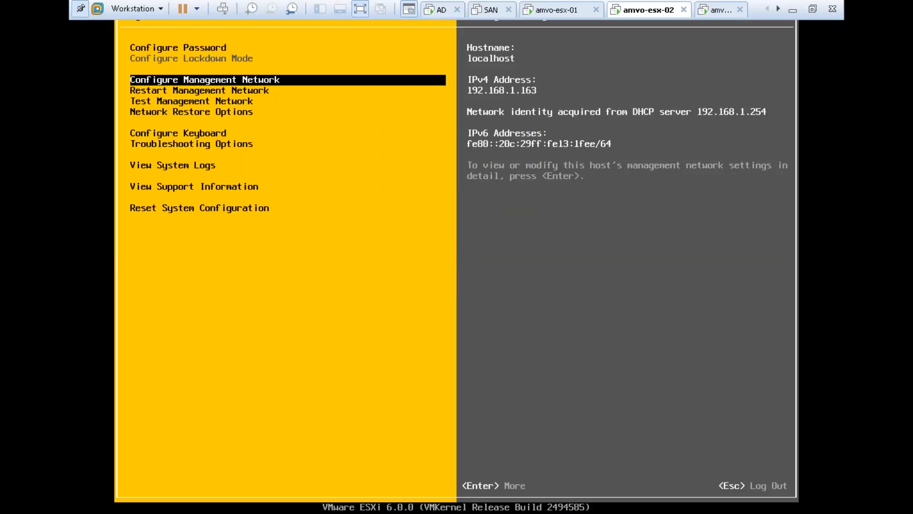
key("Return")
- Set static IPv4 192.168.1.52 with gateway 192.168.1.1
key("Down")
key("Down")
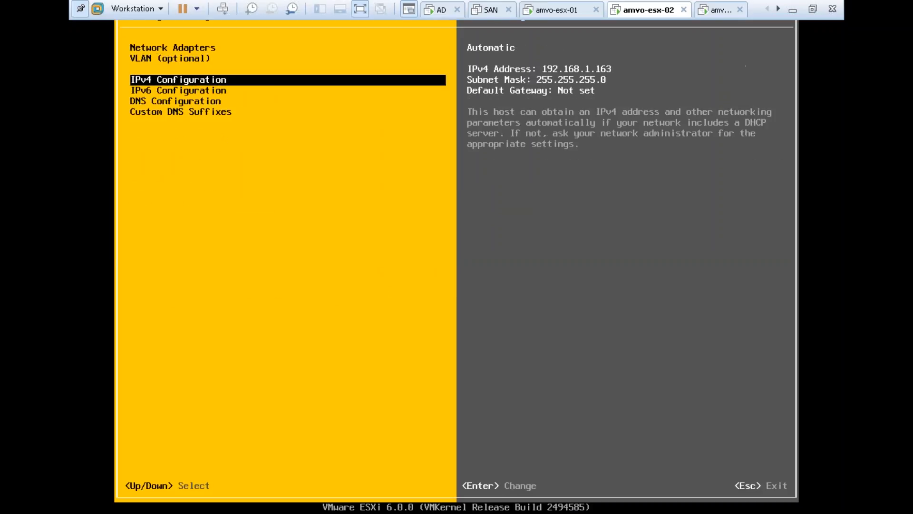
key("Return")
key("Down")
key("Down")
key("space")
key("Down")
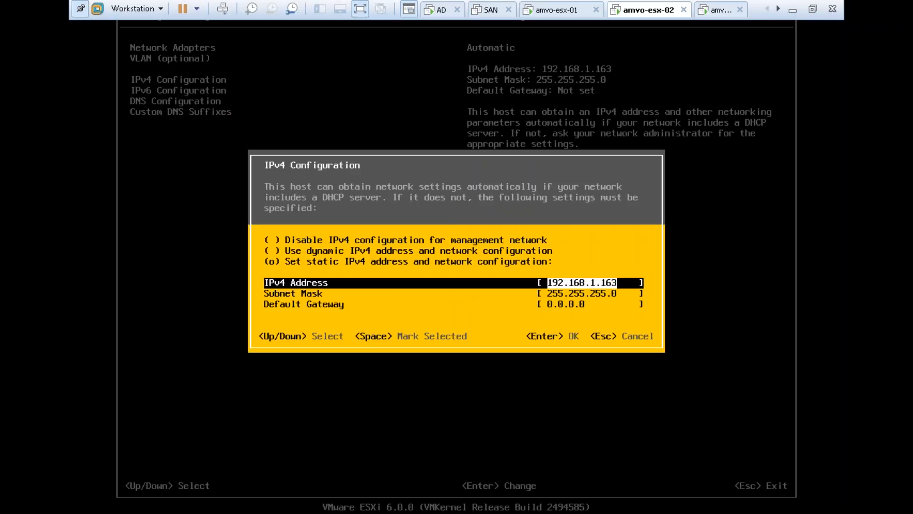
key("BackSpace")
key("BackSpace")
key("BackSpace")
type("52")
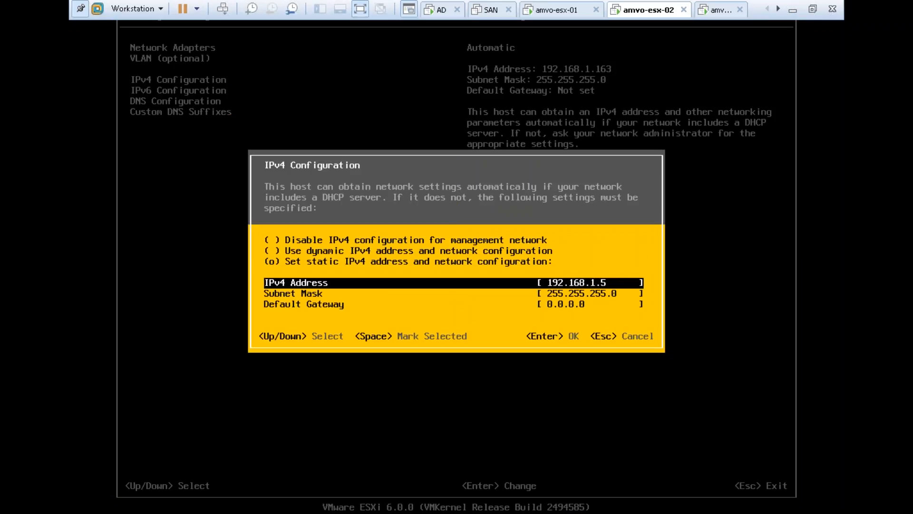
key("Down")
key("Down")
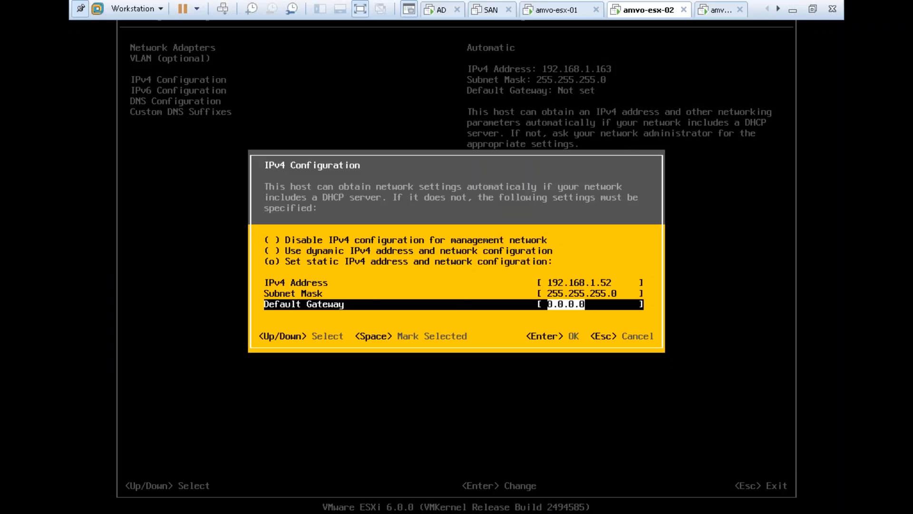
type("192.168.1.1")
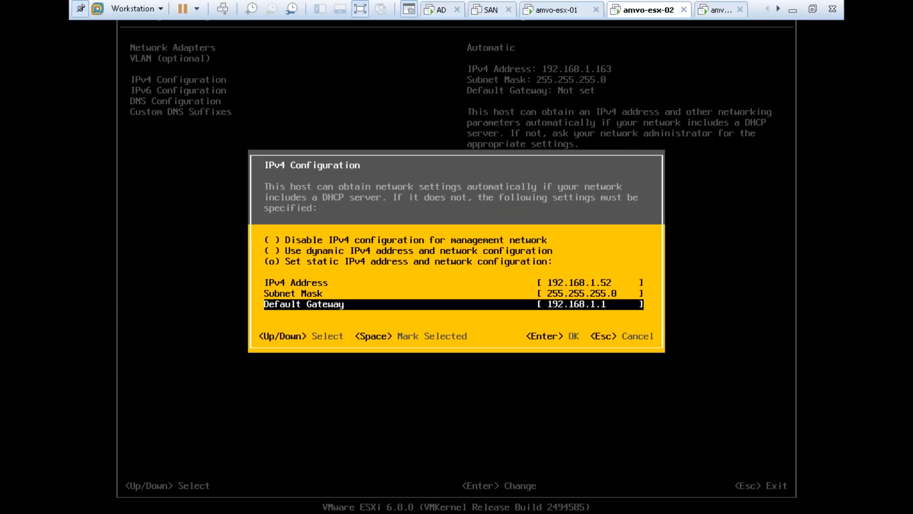
key("Return")
key("Down")
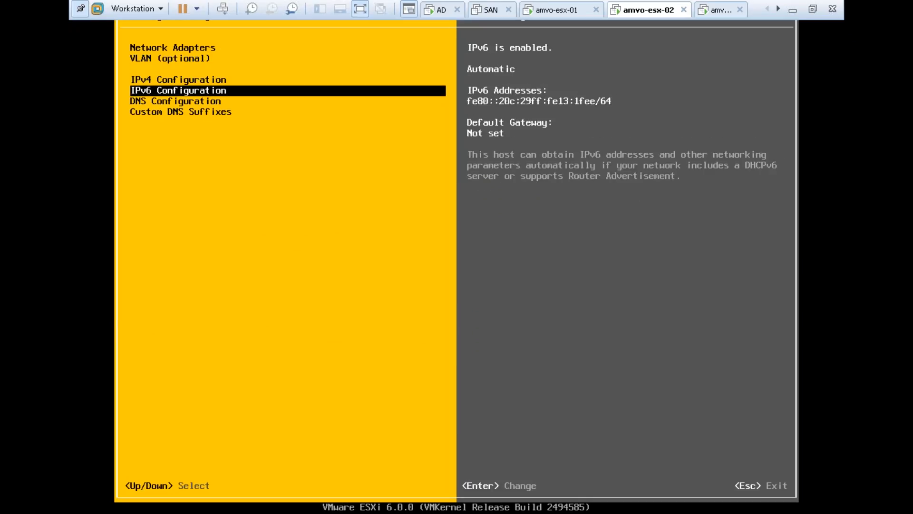
- Set primary DNS 192.168.1.2 and hostname amvo-esx-02.idesigned.com
key("Down")
key("Return")
key("Down")
key("Up")
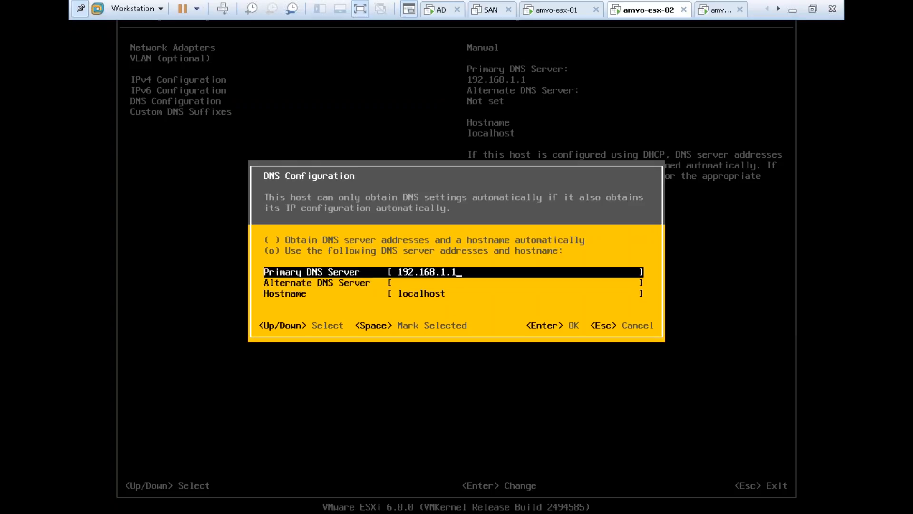
key("BackSpace")
type("2")
key("Down")
key("Down")
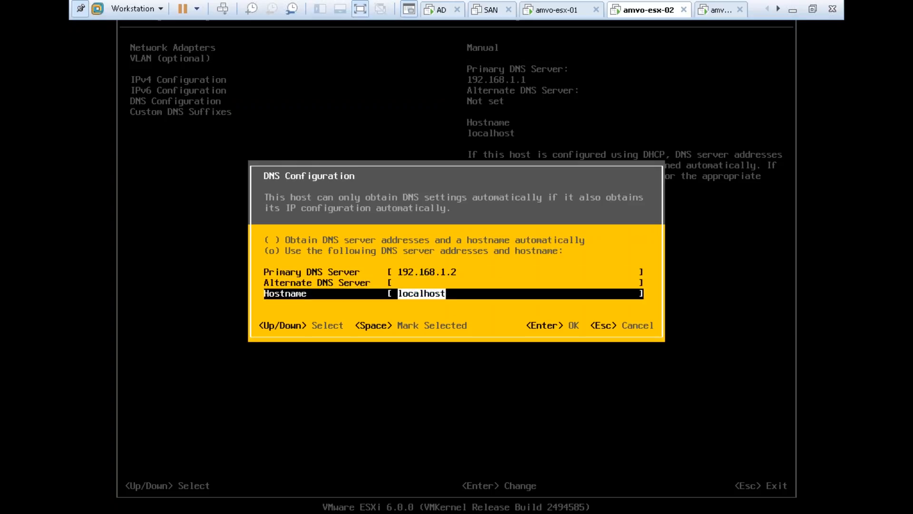
type("amvo")
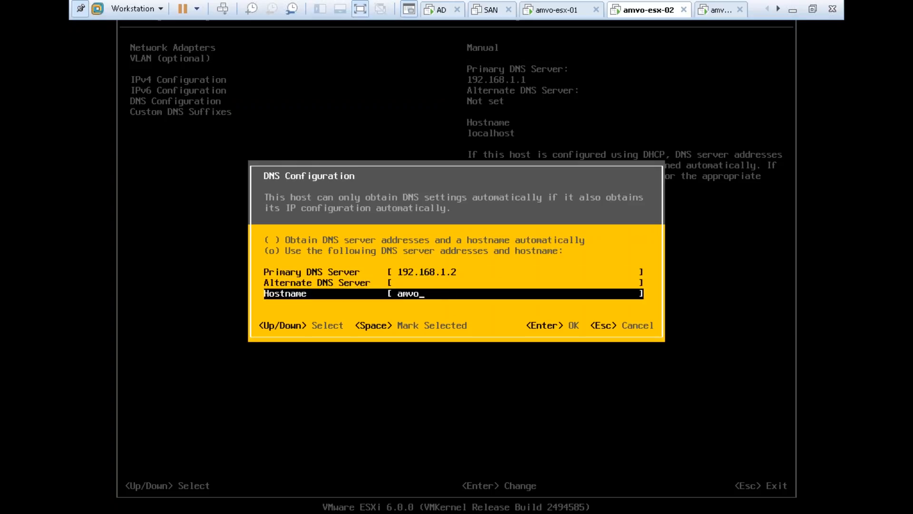
type("-esx-02.idesigned.com")
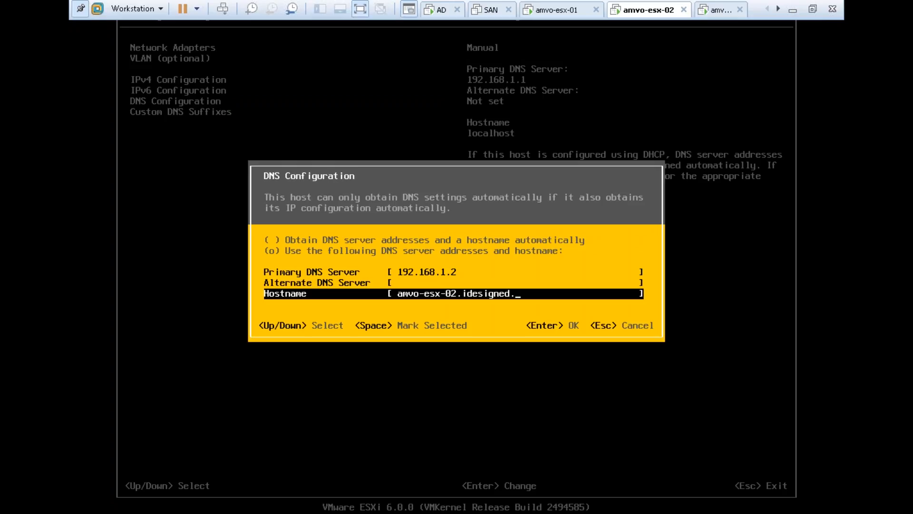
key("Return")
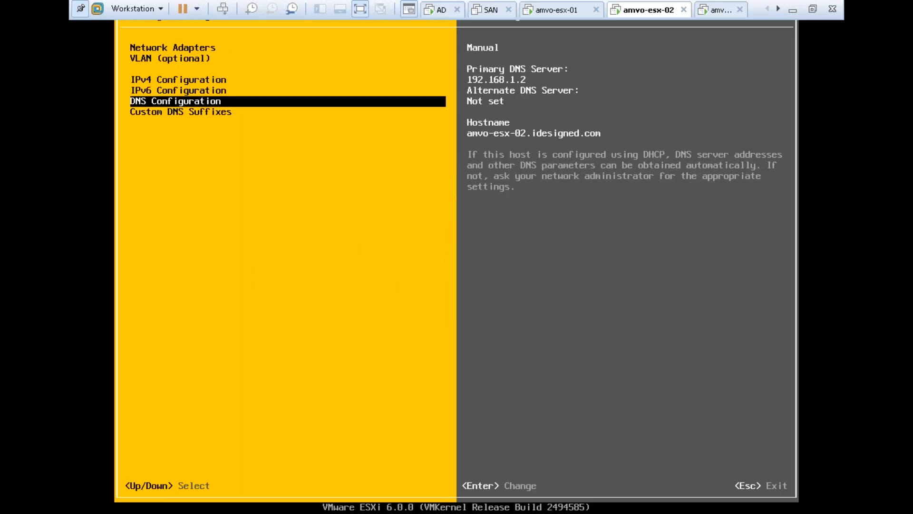
- Add DNS suffix idesigned.com, apply and restart the management network, and exit customization
key("Down")
key("Return")
type("idesigned.com")
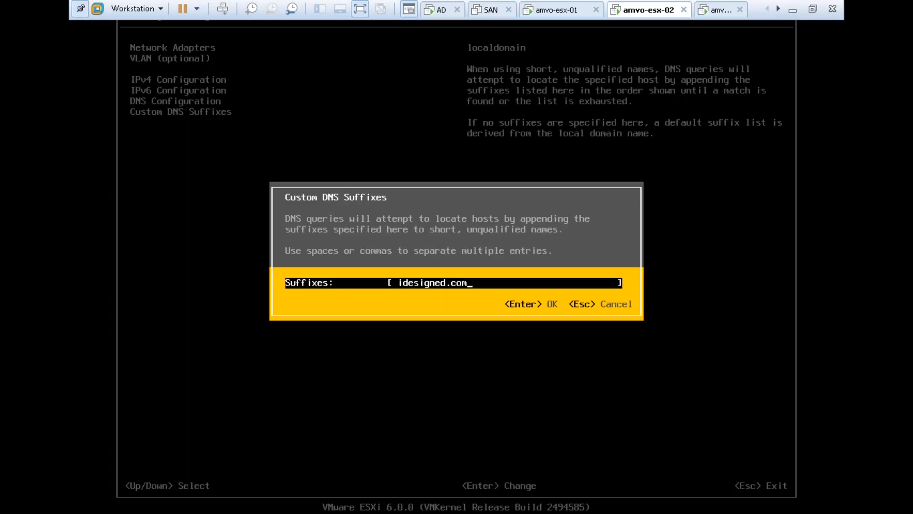
key("Return")
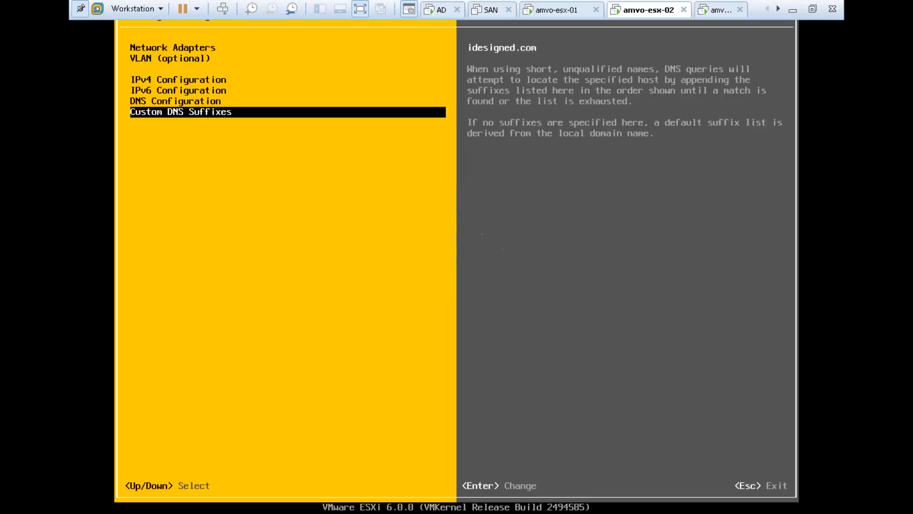
key("Escape")
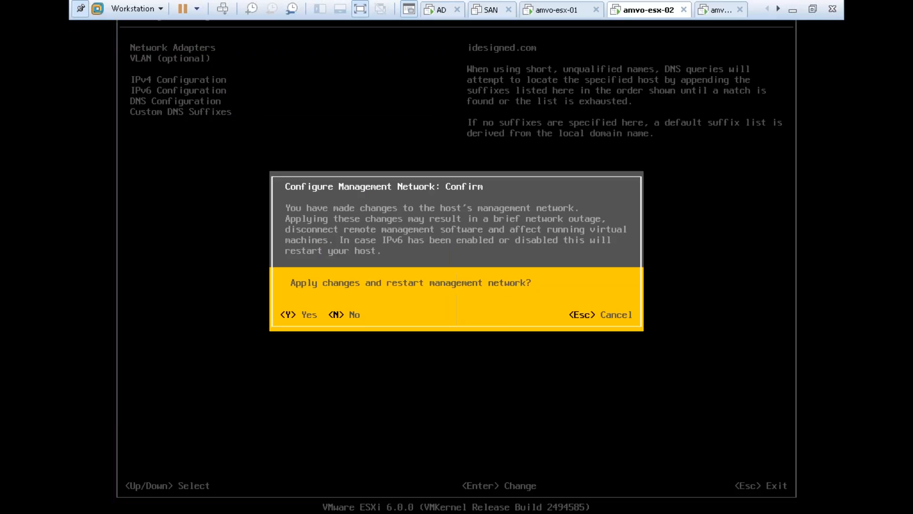
key("y")
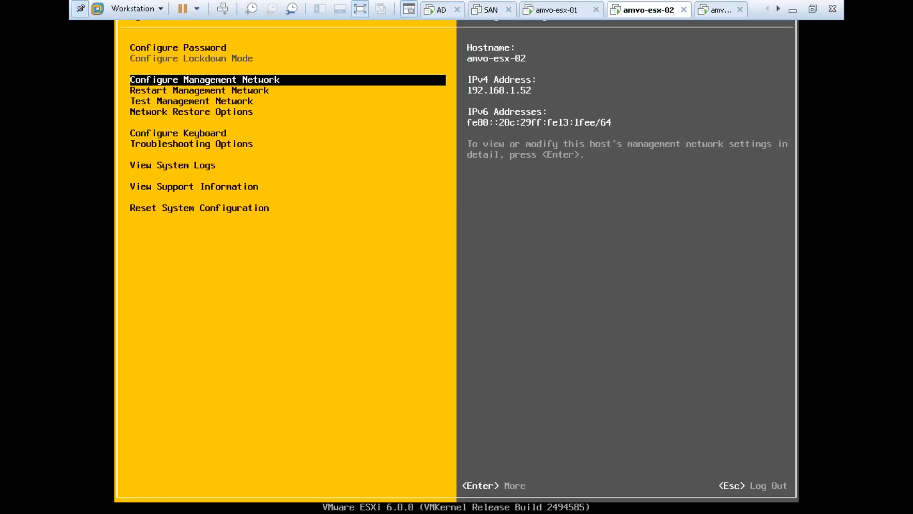
key("Escape")
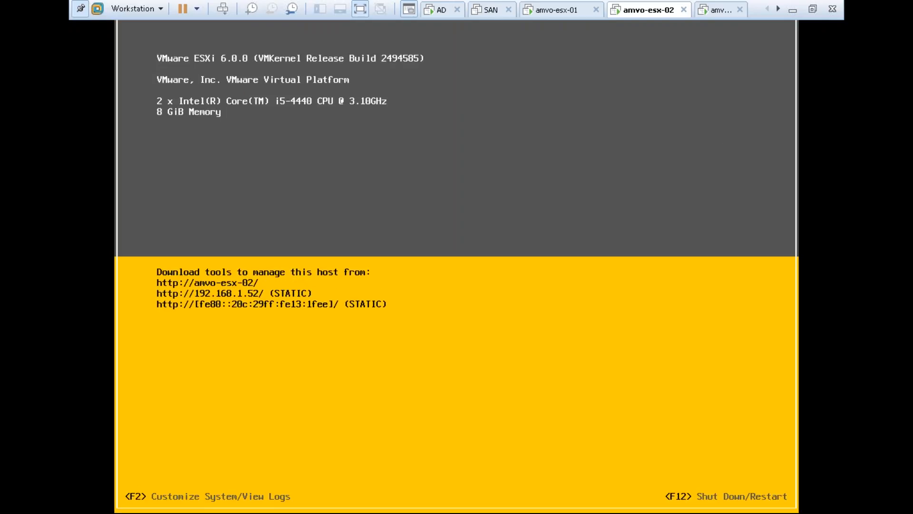
- Retry adding amvo-esx-02, accepting its certificate, Evaluation License, lockdown disabled and CA location
left_click(714, 11)
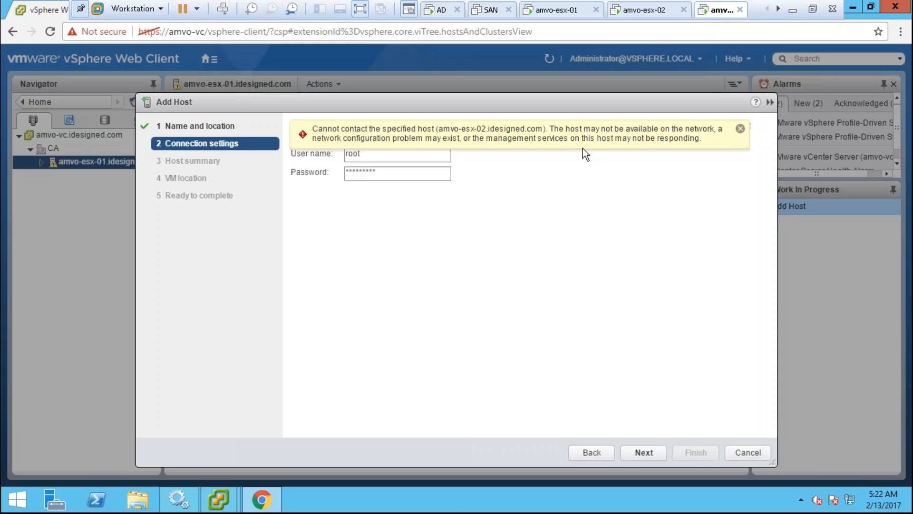
left_click(652, 455)
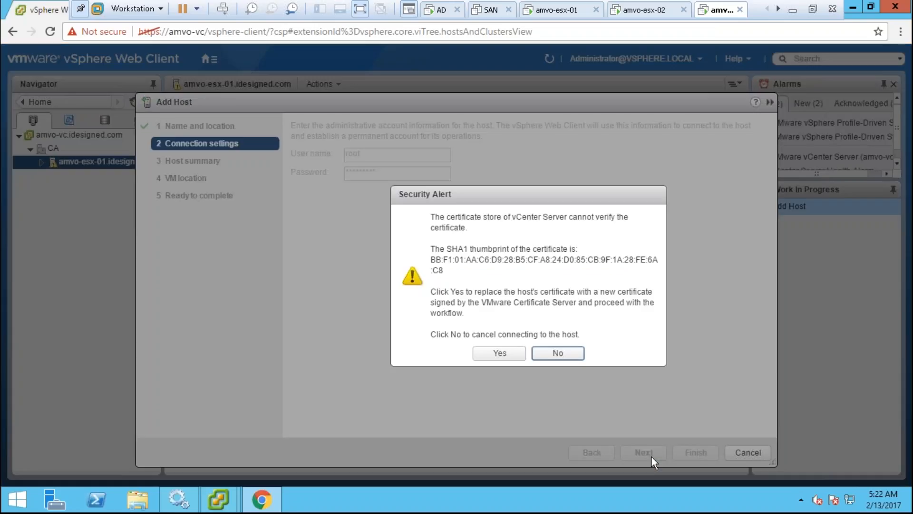
left_click(500, 353)
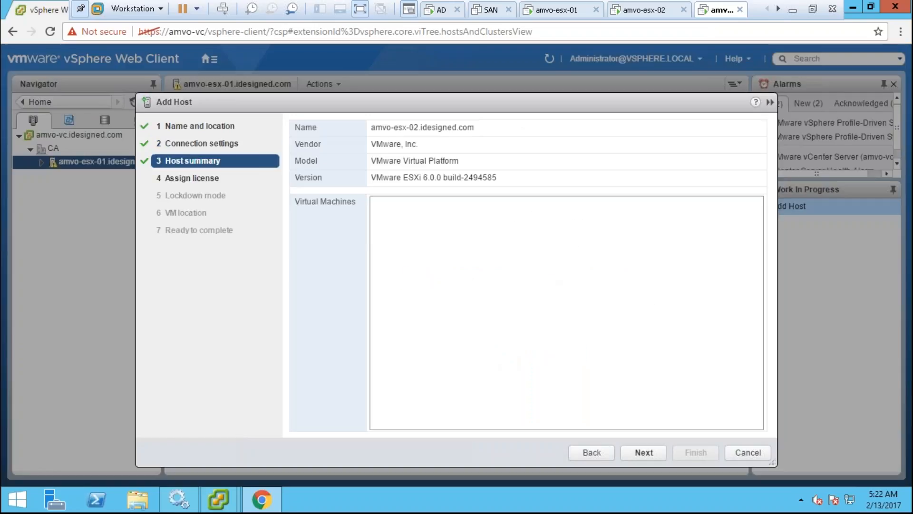
left_click(644, 451)
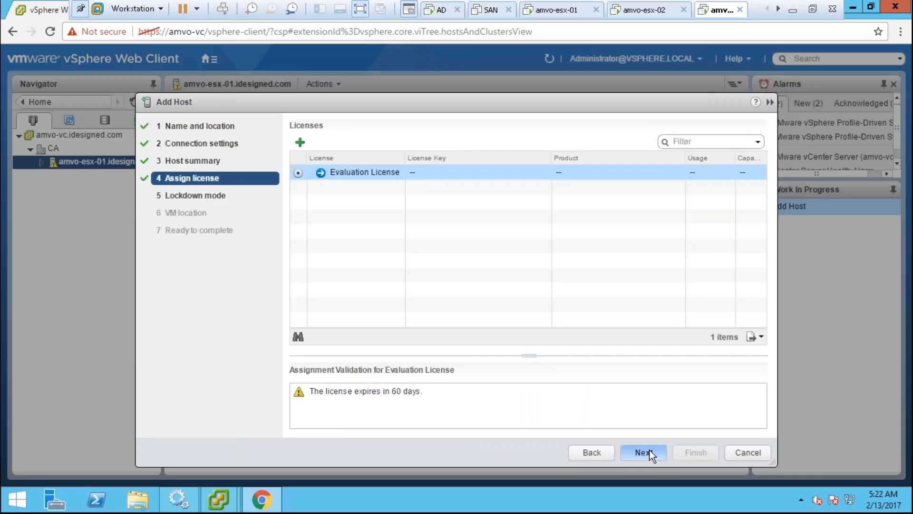
left_click(649, 451)
left_click(643, 452)
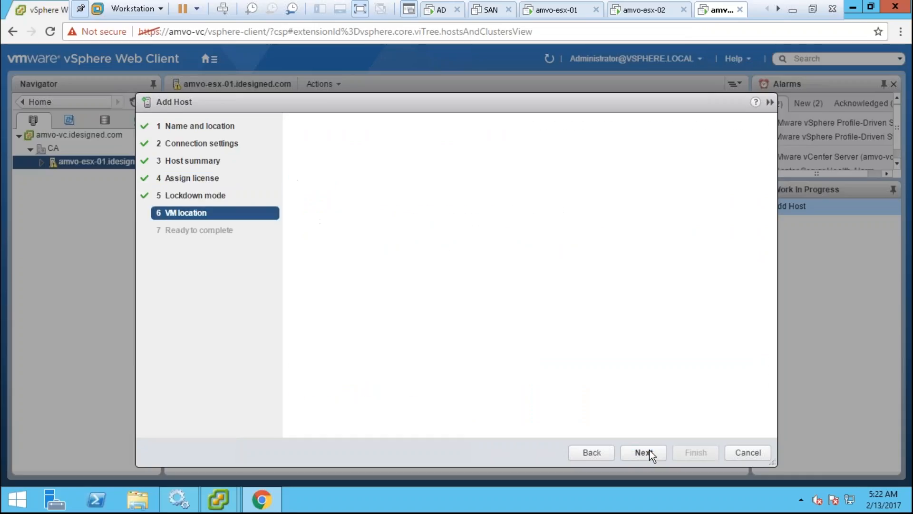
left_click(643, 452)
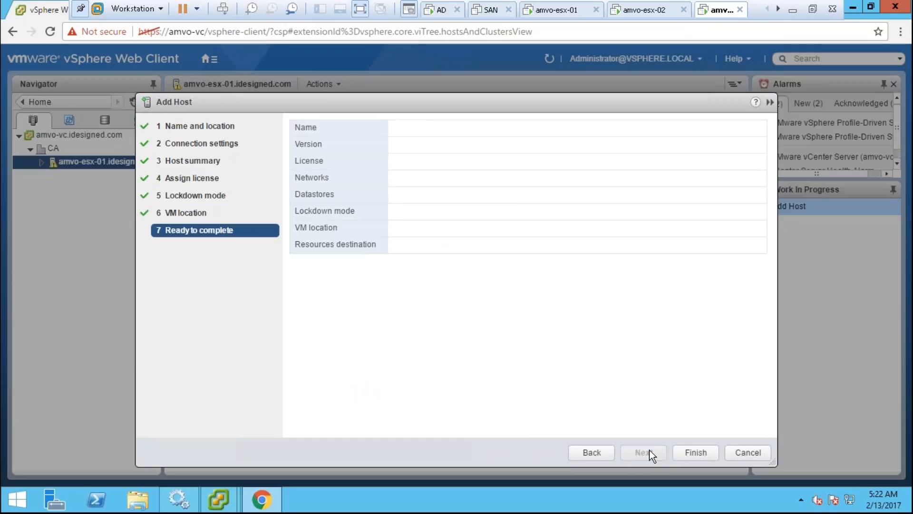
left_click(697, 453)
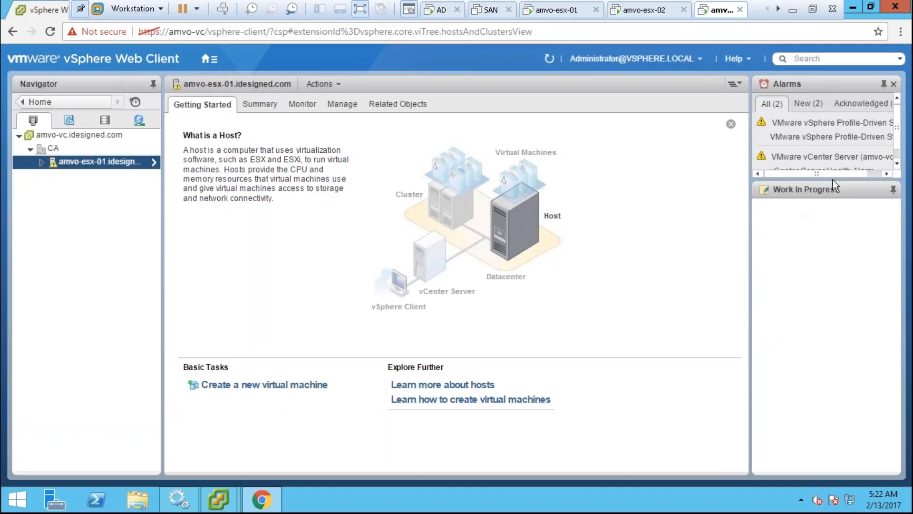
- Show new alarms, collapse the Alarms panel, and bring the desktop vSphere Client forward
left_click_drag(895, 135, 907, 104)
left_click(818, 101)
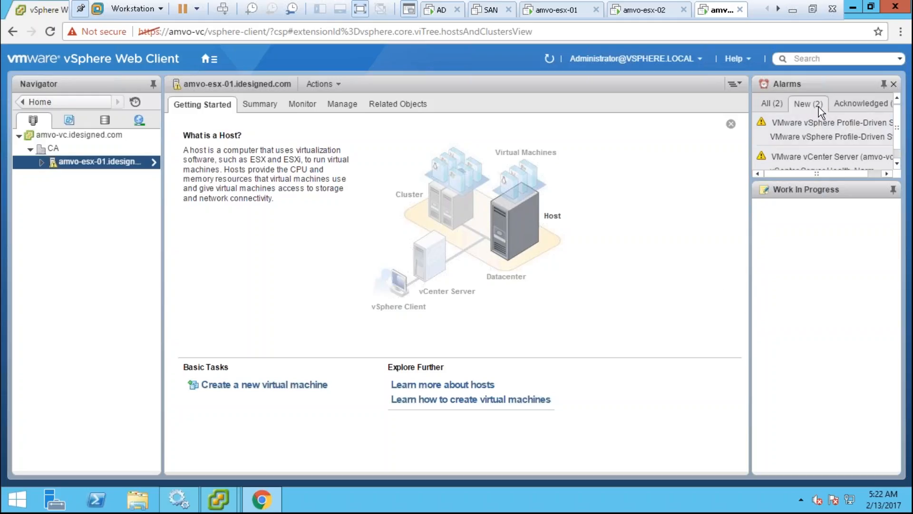
left_click(883, 84)
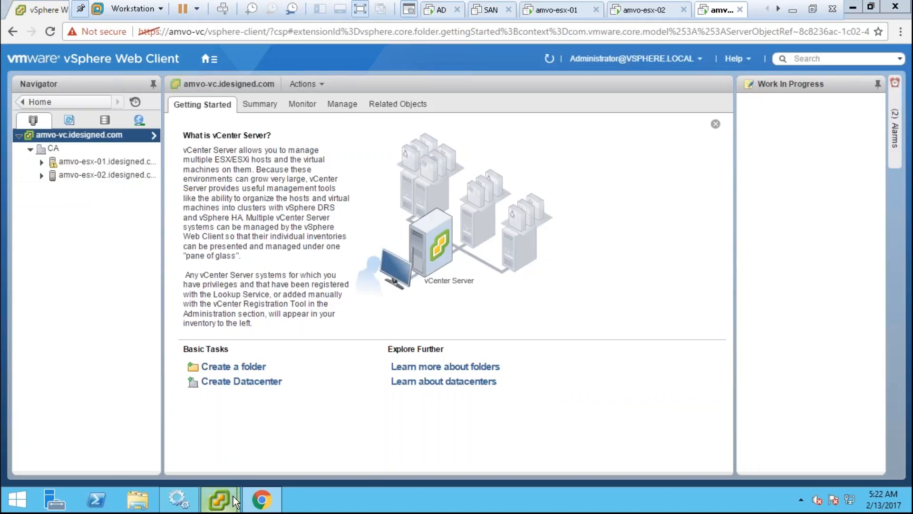
mouse_move(219, 499)
left_click(183, 442)
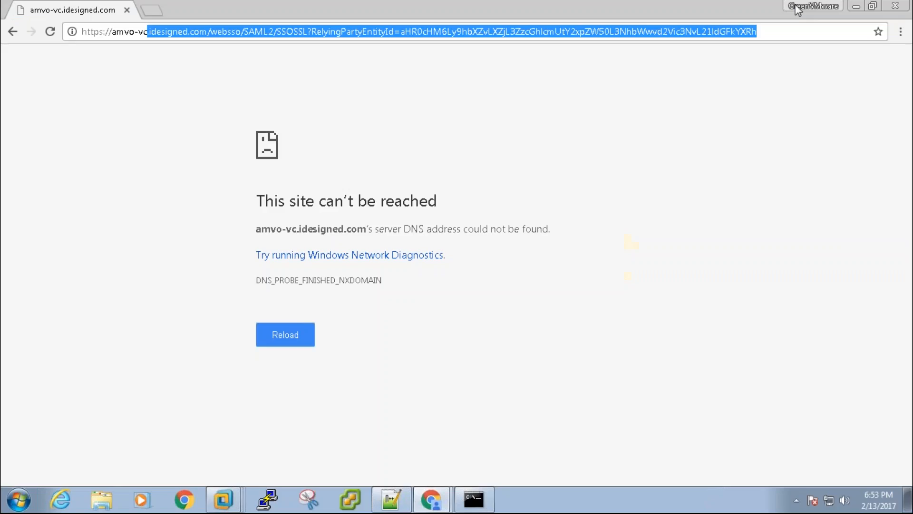
- Append 'using webclient' to step 2 of the post-installation notes
left_click(391, 499)
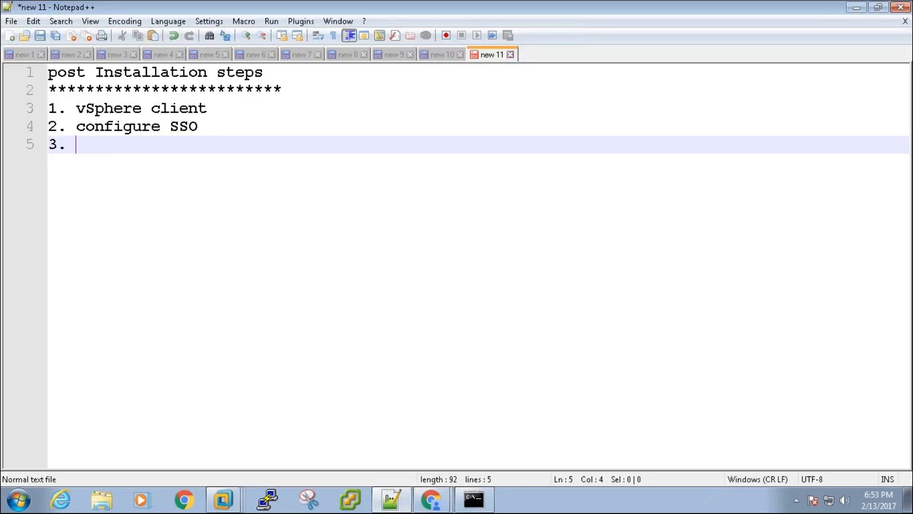
left_click_drag(124, 109, 188, 109)
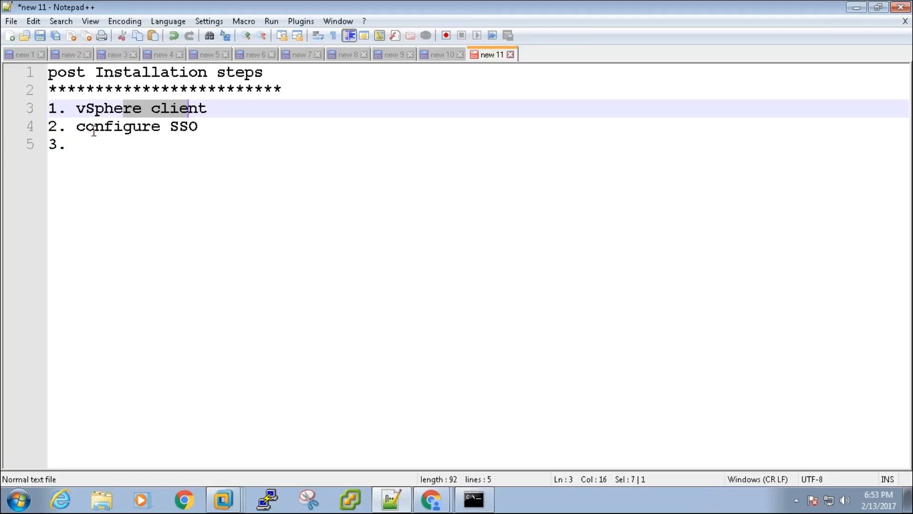
left_click_drag(94, 129, 170, 127)
left_click(217, 125)
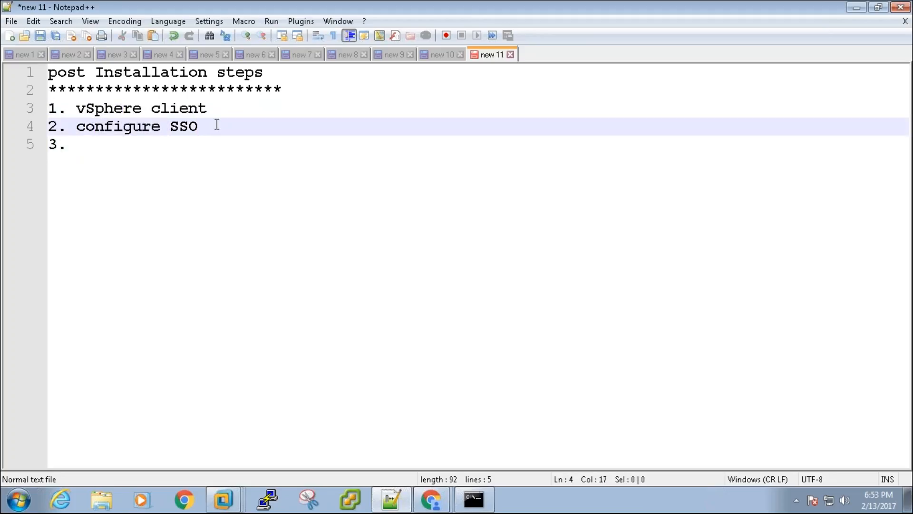
type("using web")
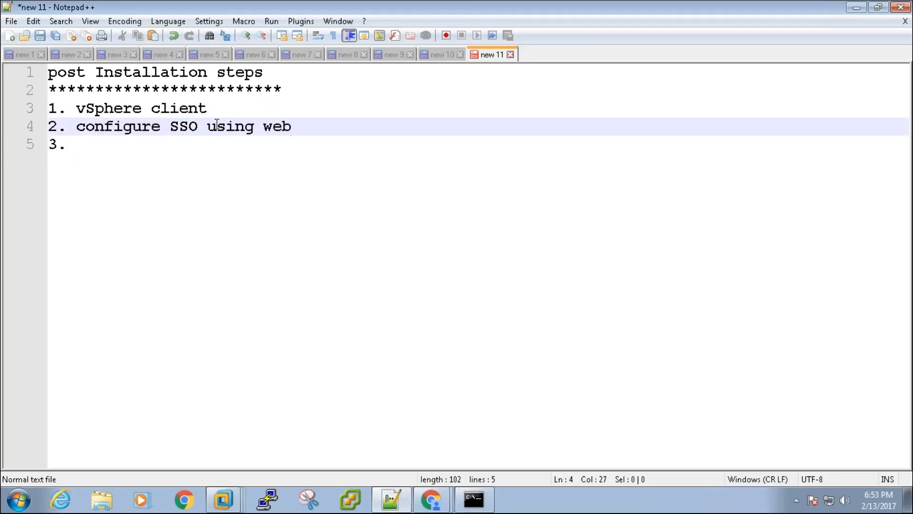
type("client")
key("Return")
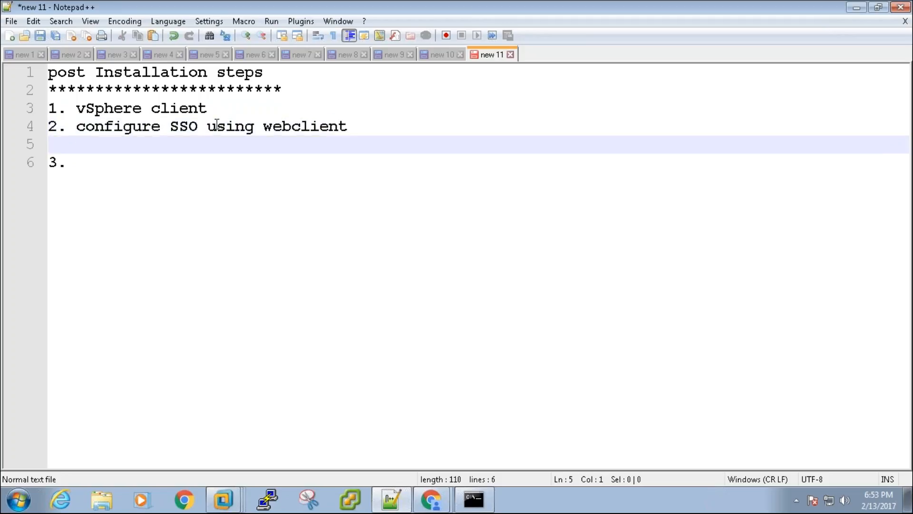
key("Delete")
- Write step 3 'add esxi host to the inventory' and step 4 'add esxi host using webclient'
key("End")
type("add esx")
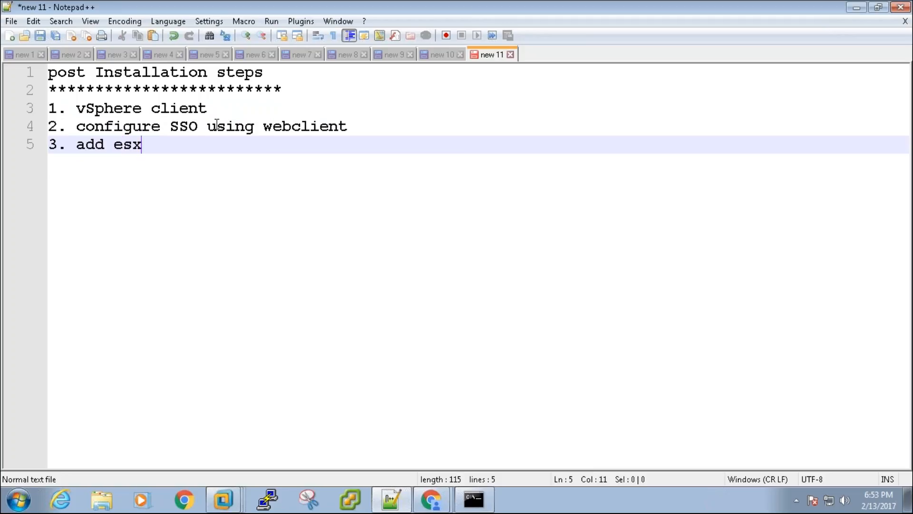
type("i host to t")
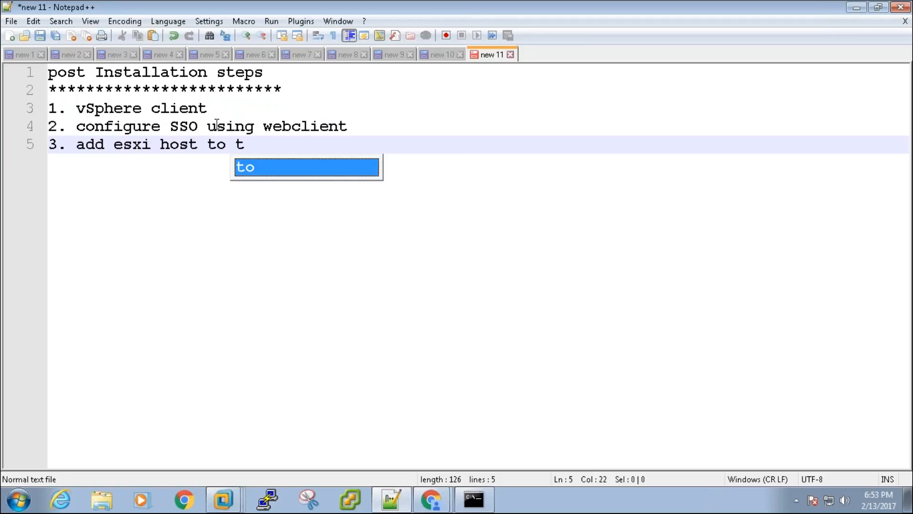
type("he inventory")
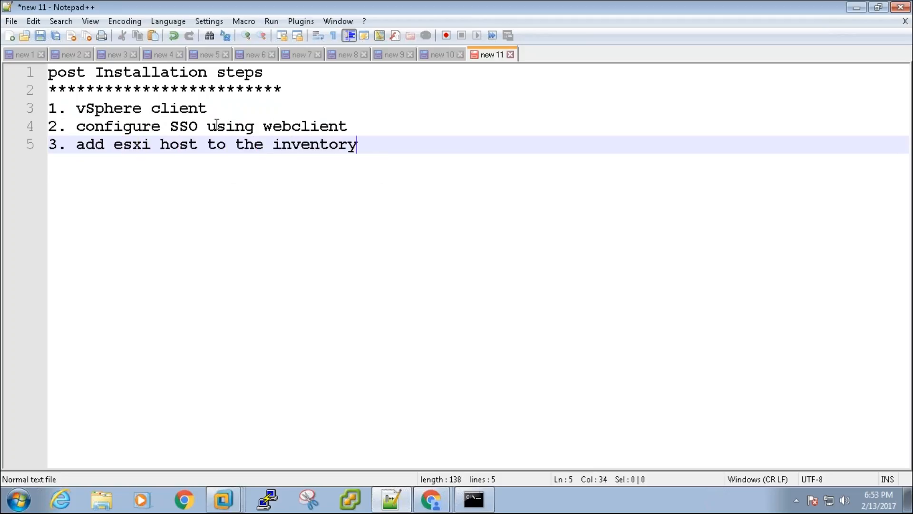
key("Return")
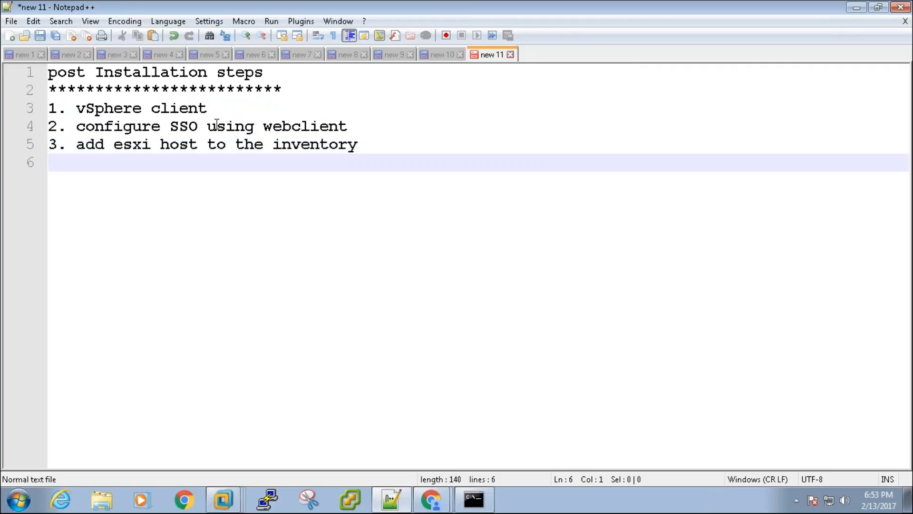
type("4.")
type("add esxi host ")
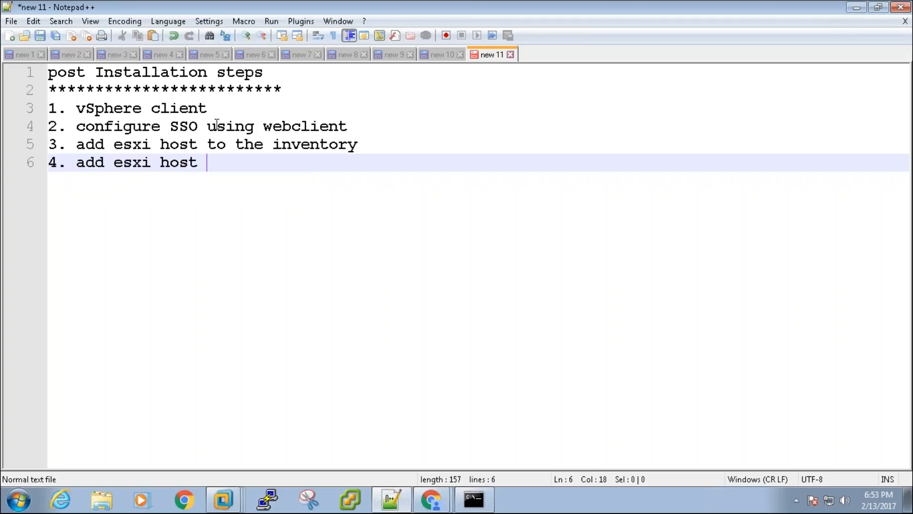
type("using webclient")
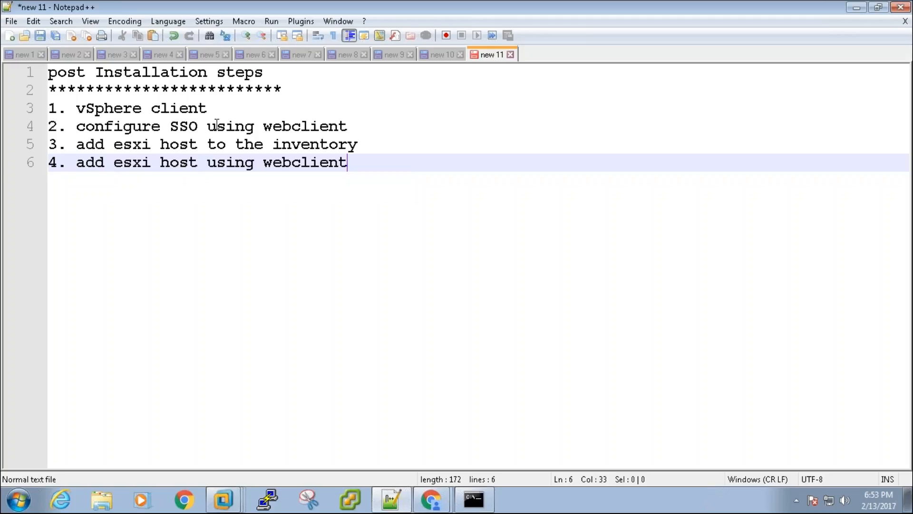
- Reword step 3 to 'add esxi host using vSphere client' and select the whole list
key("Up")
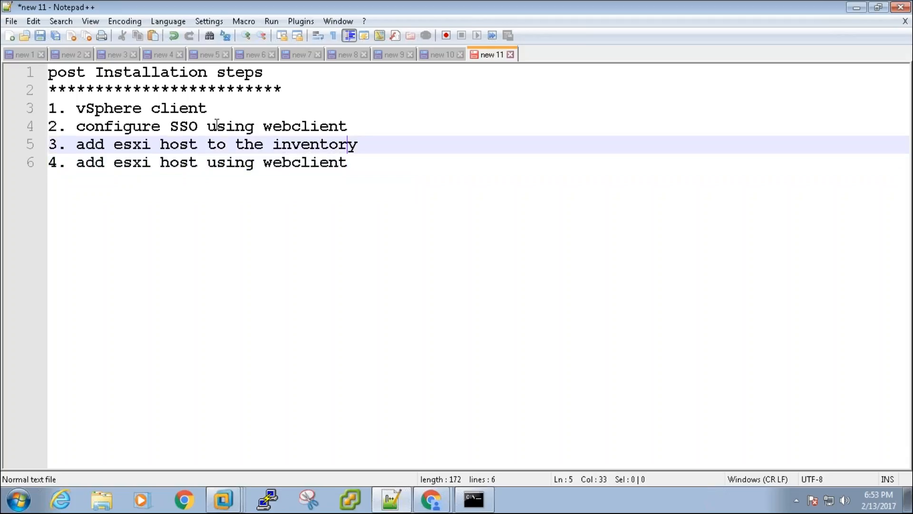
key("End")
key("ctrl+shift+Left")
key("ctrl+shift+Left")
key("ctrl+shift+Left")
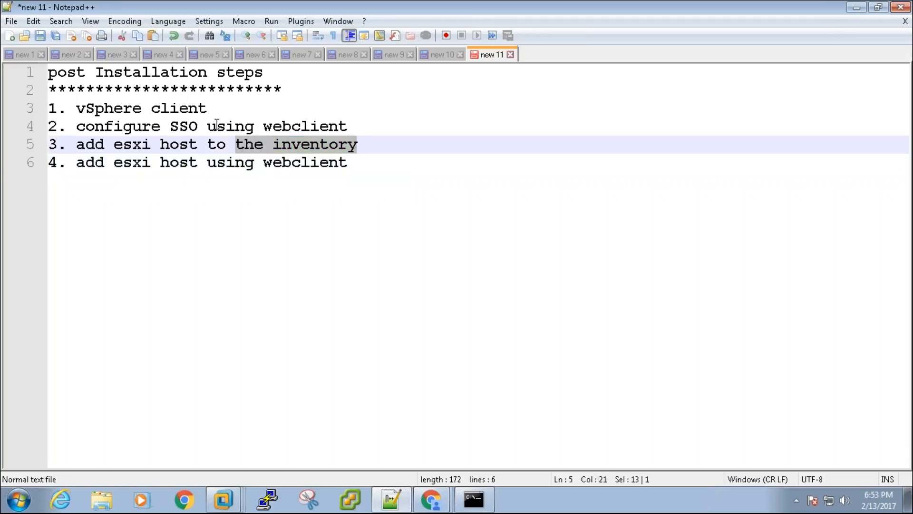
type("using vsp")
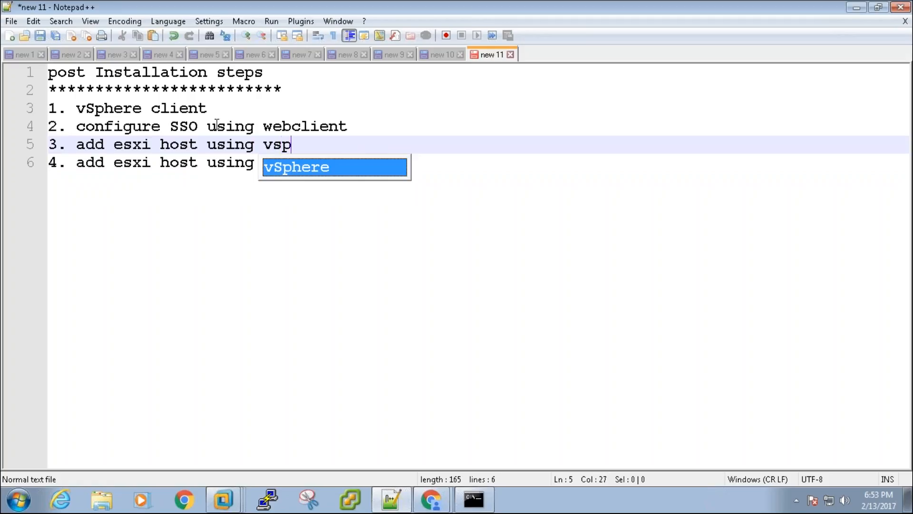
key("Return")
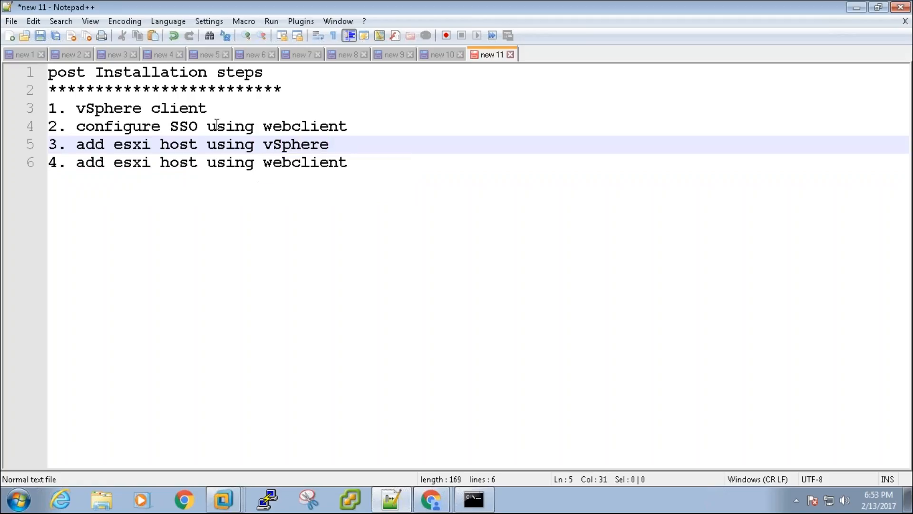
type("clien")
key("Return")
left_click_drag(373, 180, 48, 71)
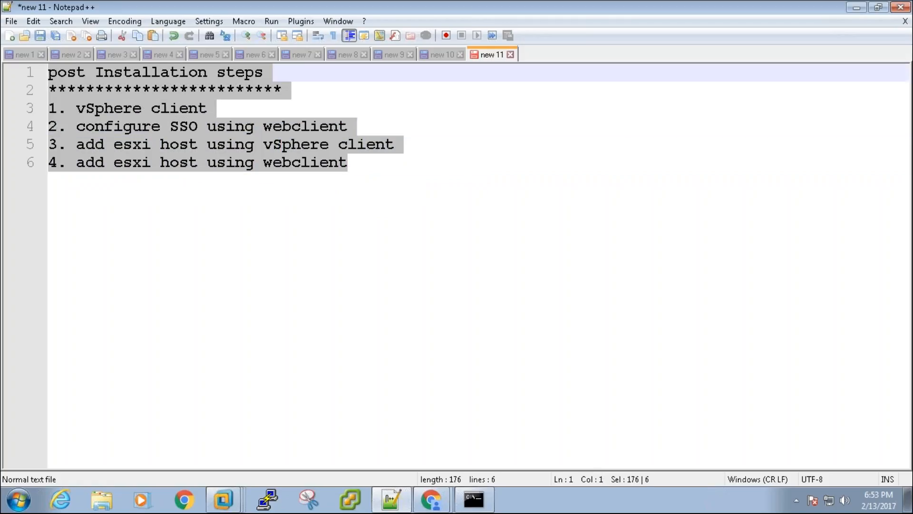